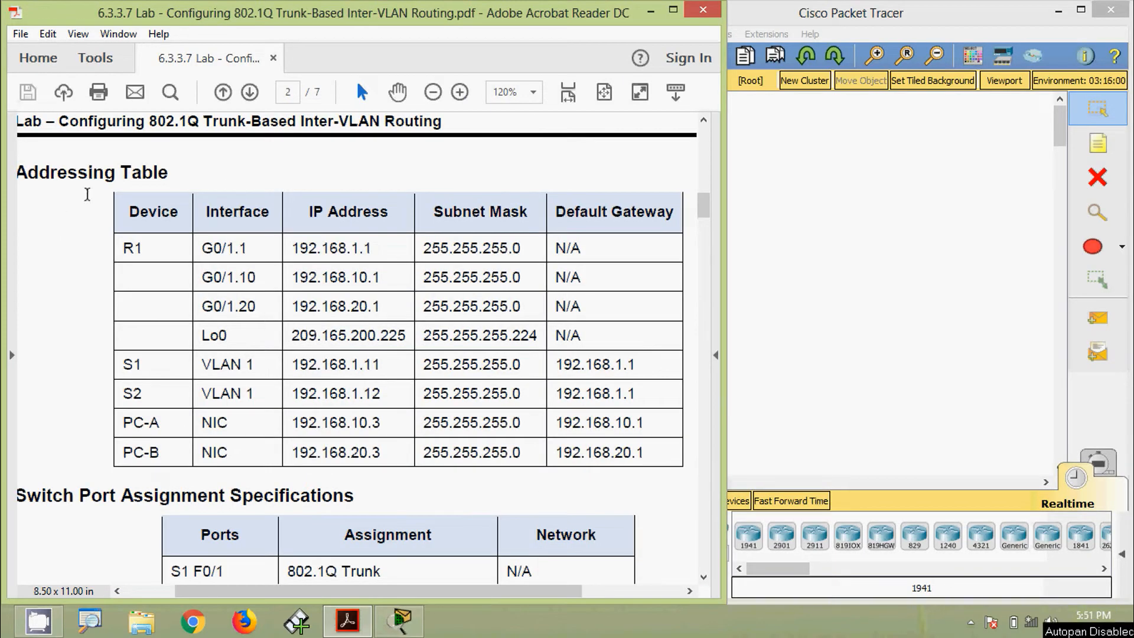
Read the lab's addressing table, switch port assignments, objectives, required resources and Part 1 steps.
{"action": "scroll", "coordinate": [300, 318], "scroll_direction": "down", "scroll_amount": 3}
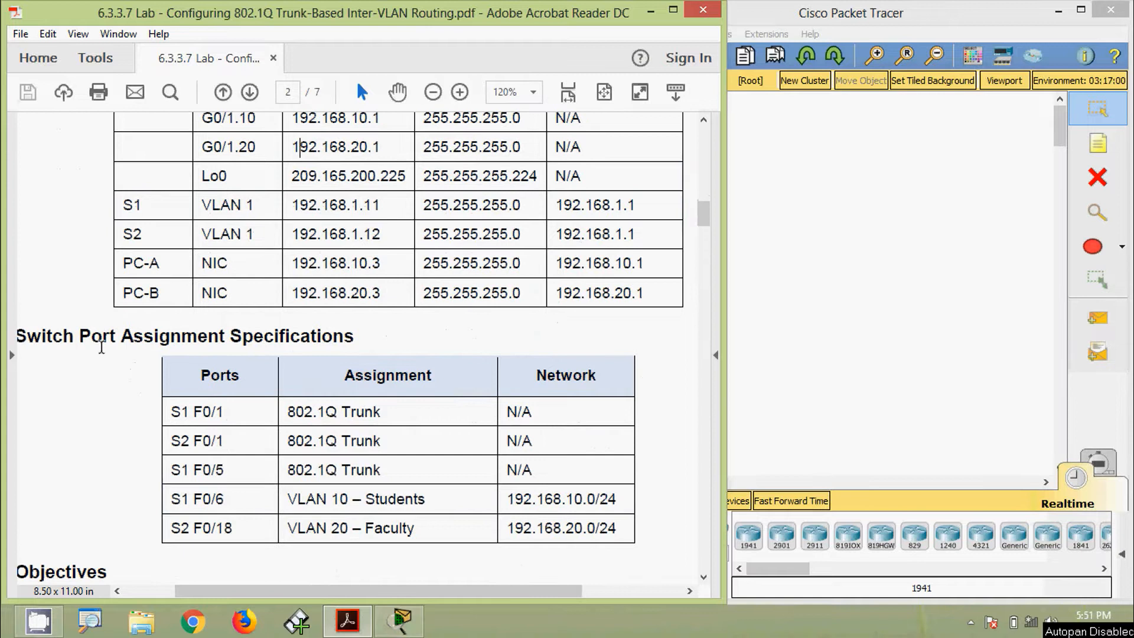
{"action": "scroll", "coordinate": [299, 385], "scroll_direction": "down", "scroll_amount": 4}
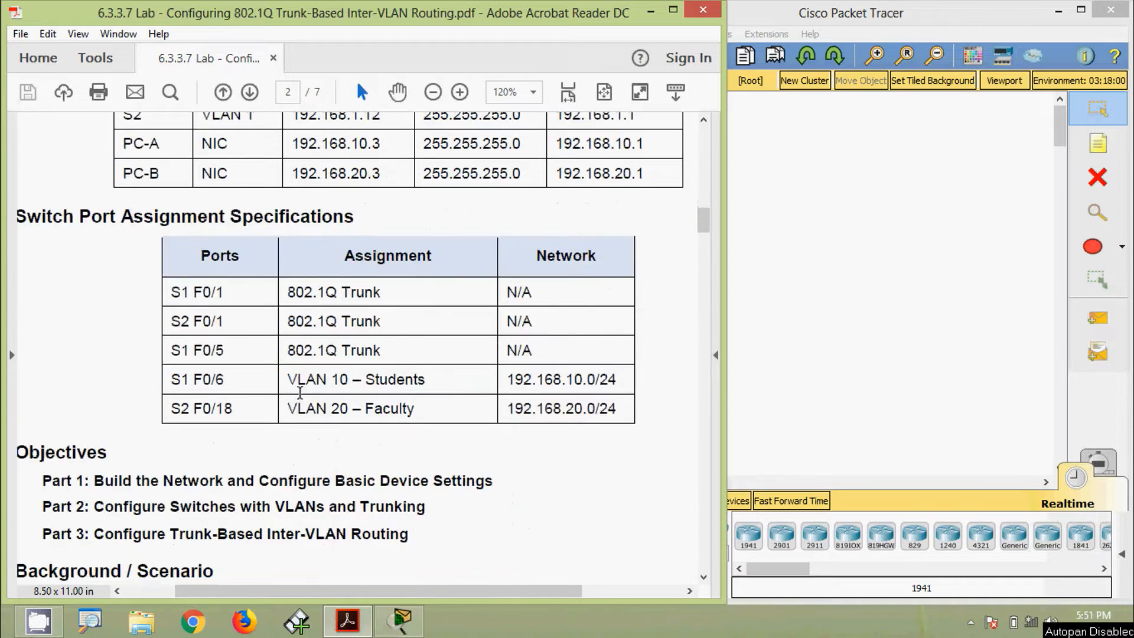
{"action": "scroll", "coordinate": [164, 421], "scroll_direction": "down", "scroll_amount": 2}
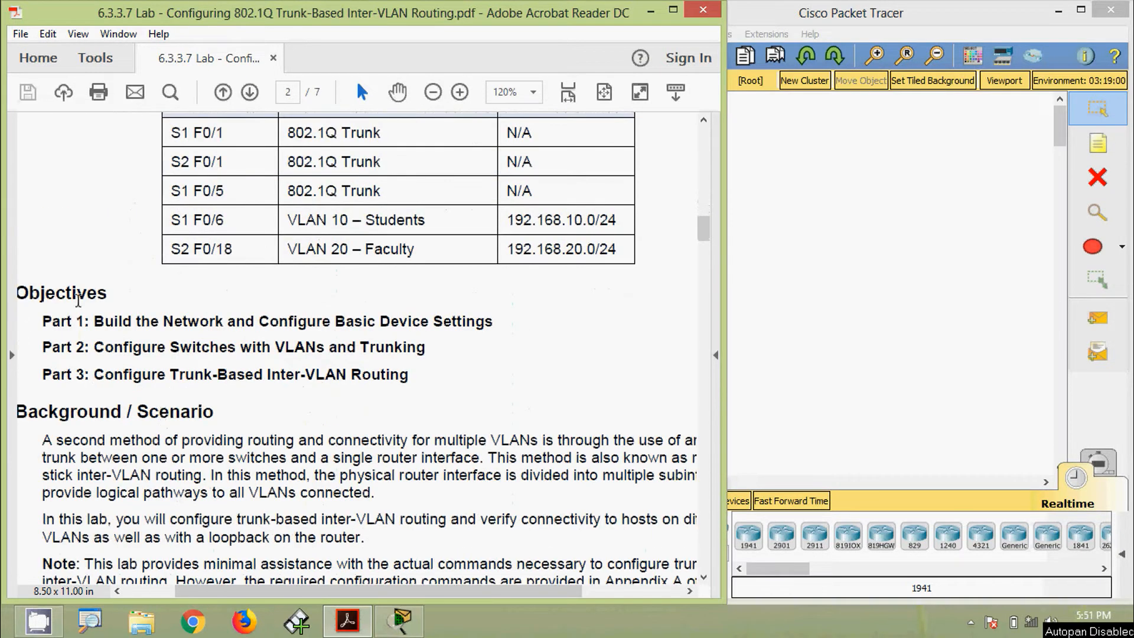
{"action": "scroll", "coordinate": [145, 360], "scroll_direction": "down", "scroll_amount": 1}
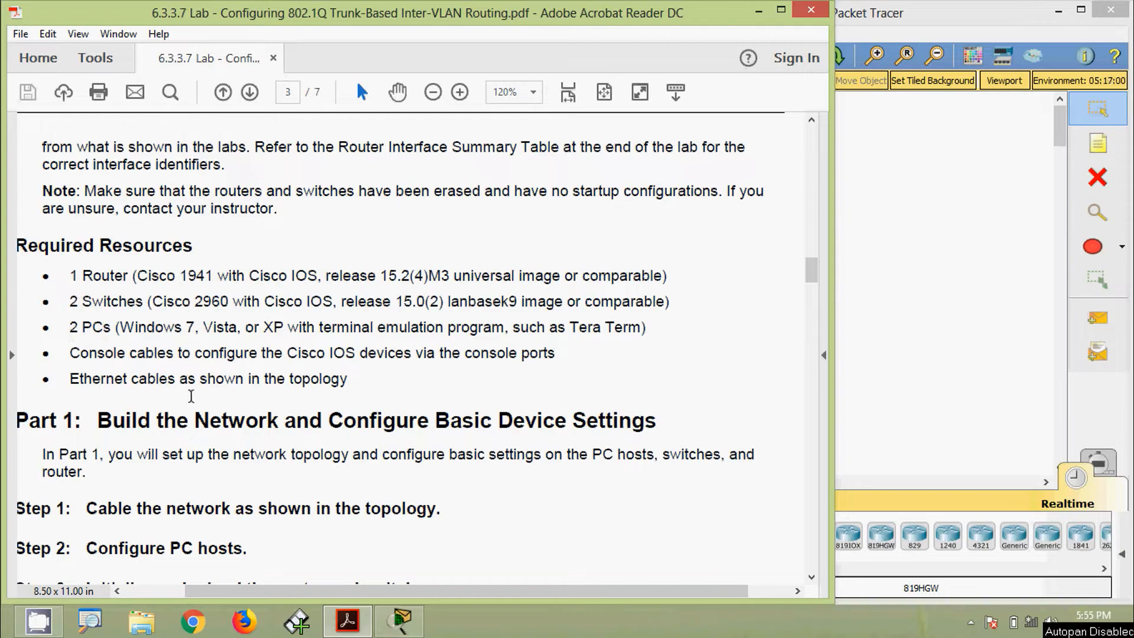
{"action": "left_click", "coordinate": [189, 420]}
{"action": "scroll", "coordinate": [187, 412], "scroll_direction": "down", "scroll_amount": 3}
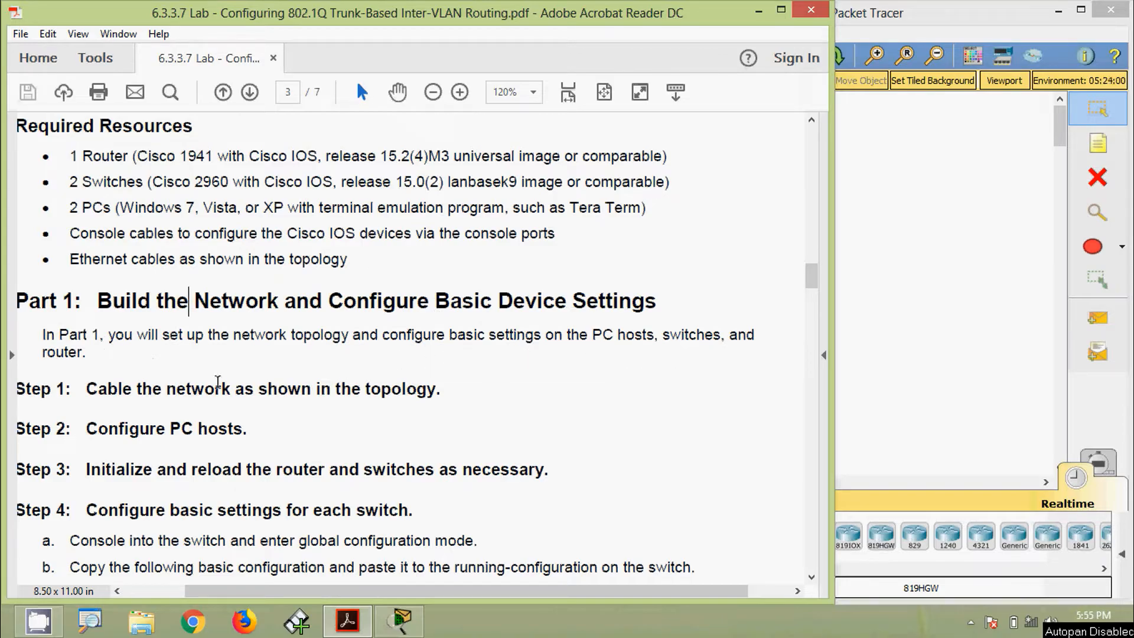
{"action": "scroll", "coordinate": [128, 390], "scroll_direction": "down", "scroll_amount": 1}
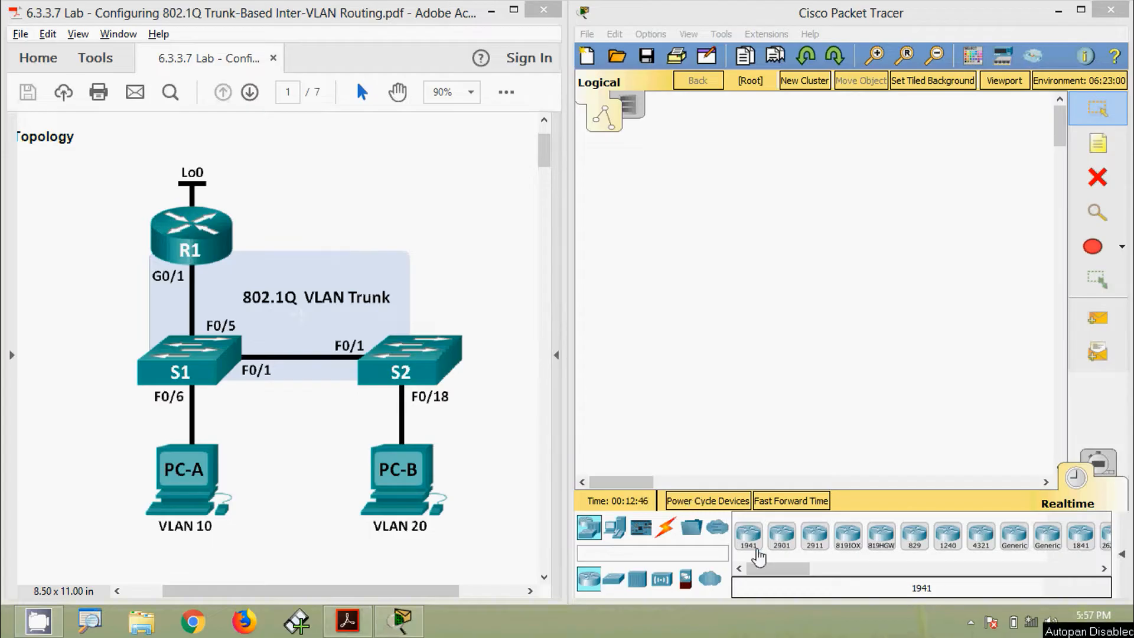
Switch to Packet Tracer and place a 1941 router with two 2960 switches side by side below it.
{"action": "left_click", "coordinate": [754, 536]}
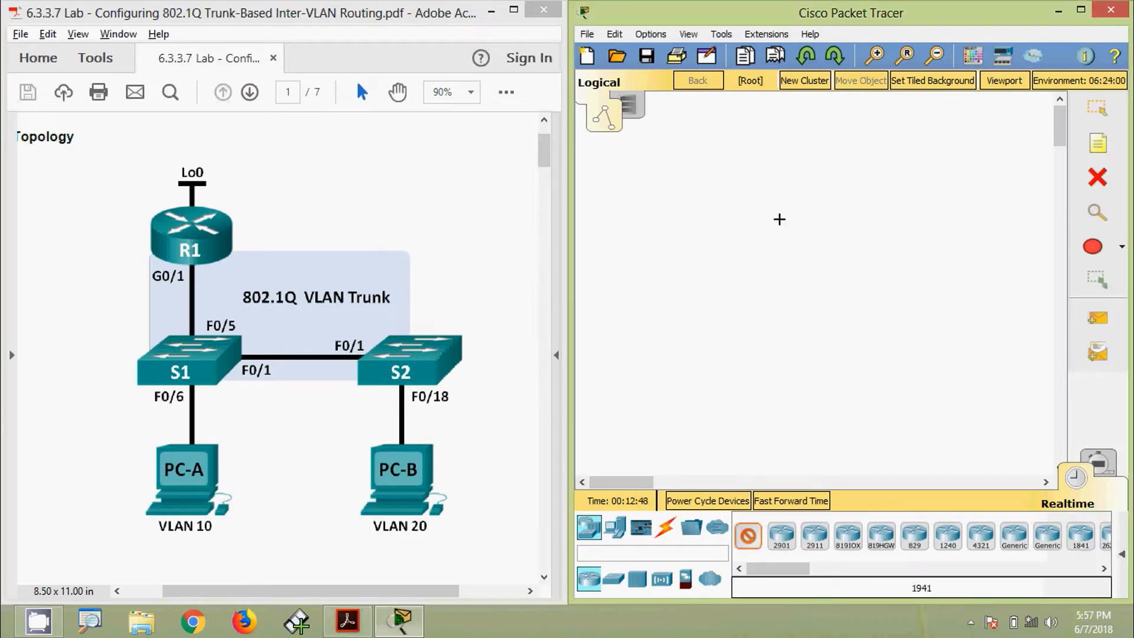
{"action": "left_click", "coordinate": [743, 200]}
{"action": "left_click", "coordinate": [613, 579]}
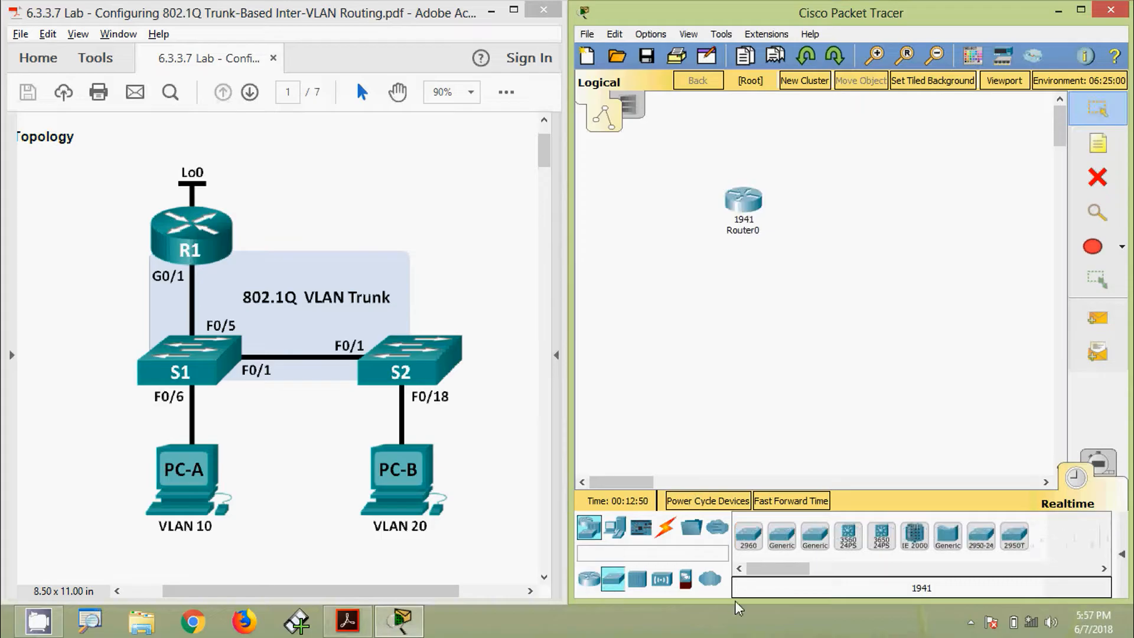
{"action": "left_click", "coordinate": [742, 307]}
{"action": "left_click", "coordinate": [894, 305]}
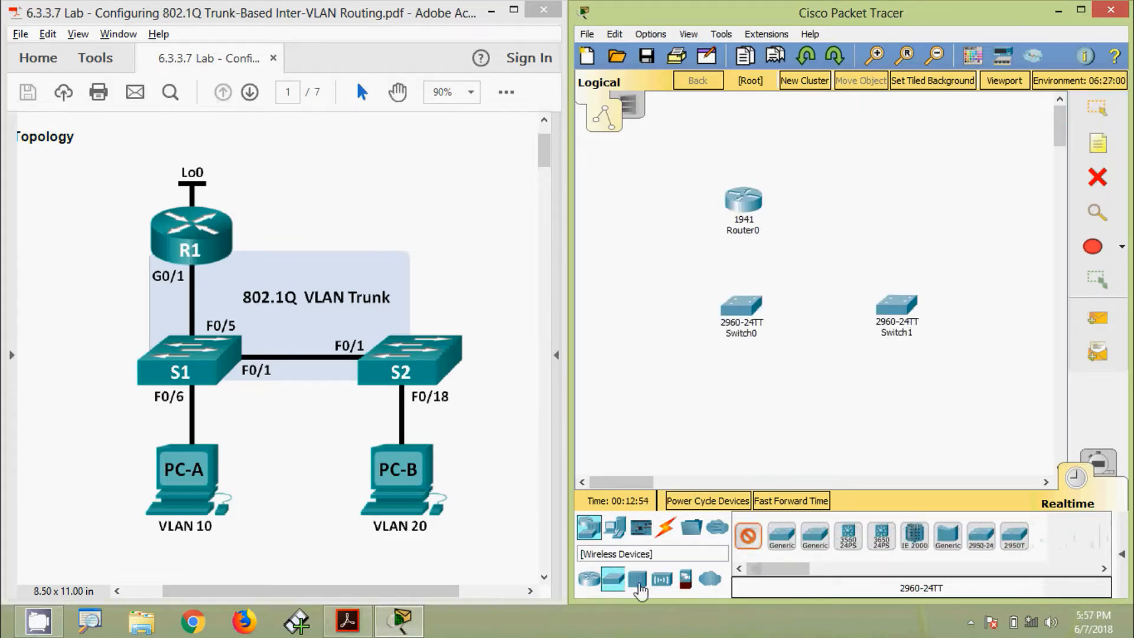
Place two generic PCs in the workspace, one below each switch.
{"action": "left_click", "coordinate": [615, 527]}
{"action": "left_click", "coordinate": [748, 534]}
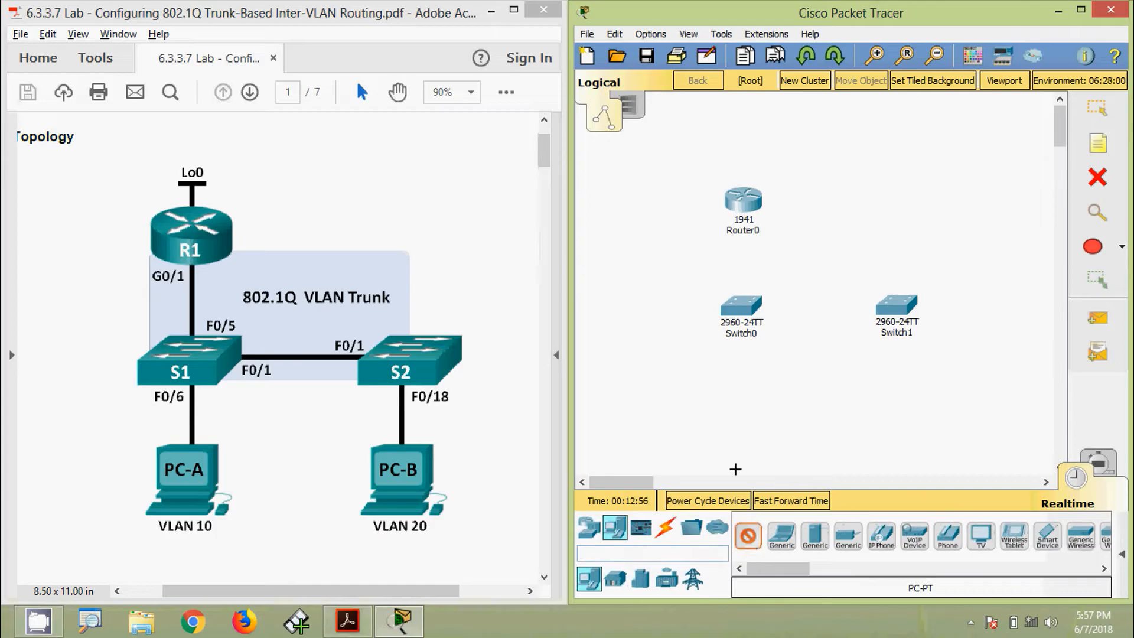
{"action": "left_click", "coordinate": [730, 428]}
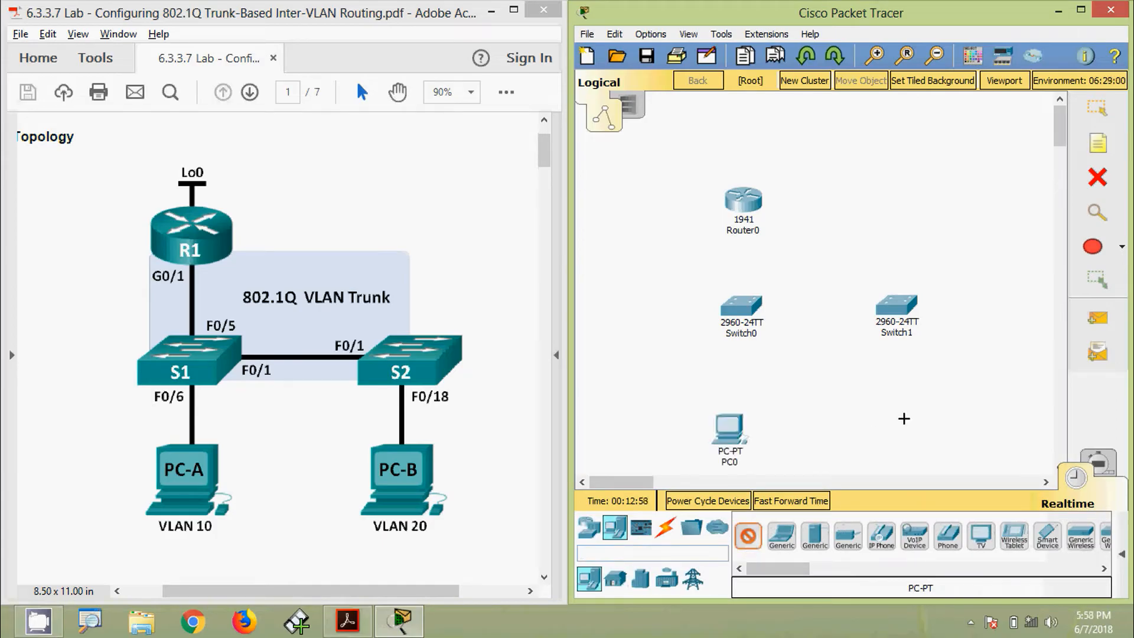
{"action": "left_click", "coordinate": [907, 426]}
{"action": "key", "text": "Escape"}
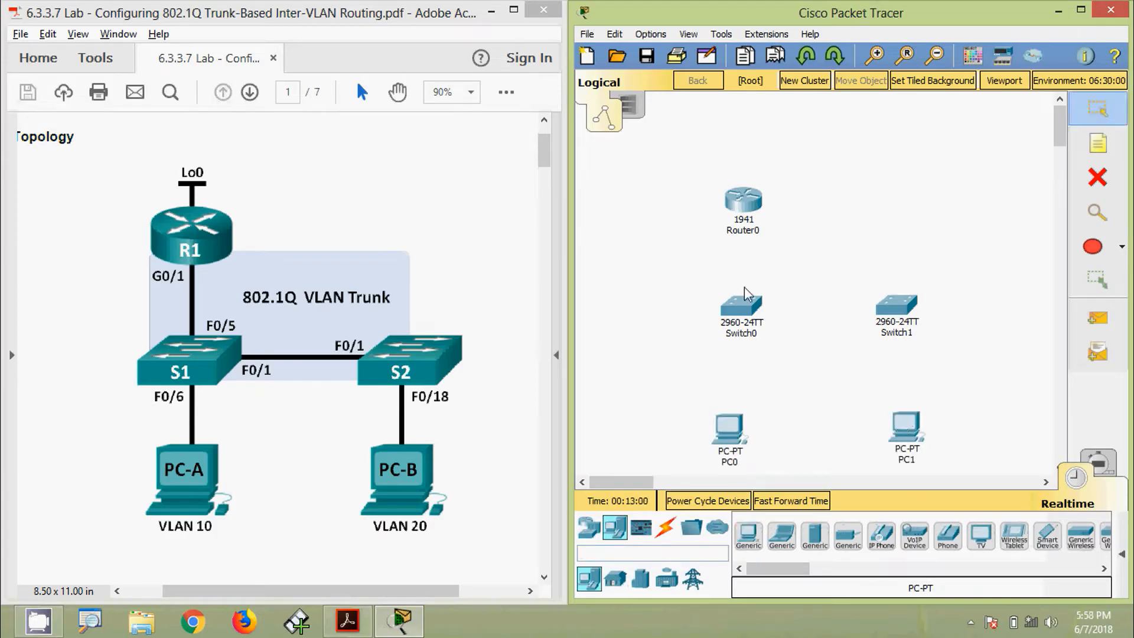
Rename the router as R1 and the two switches as S1 and S2.
{"action": "left_click", "coordinate": [755, 231]}
{"action": "left_click_drag", "start_coordinate": [761, 232], "coordinate": [743, 232]}
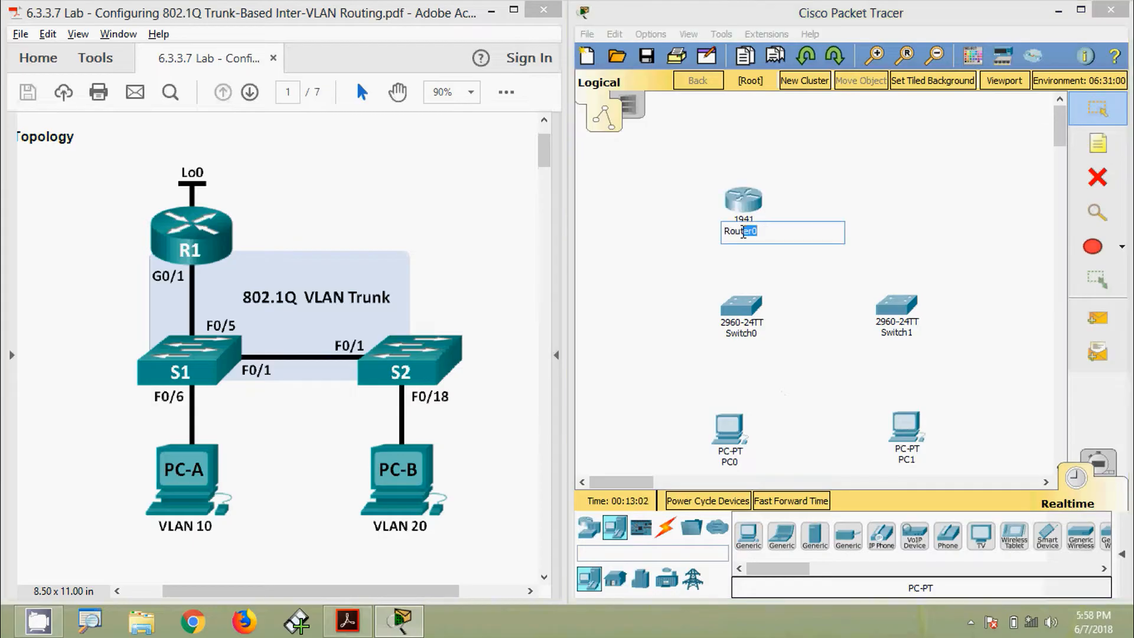
{"action": "type", "text": "1"}
{"action": "left_click", "coordinate": [745, 335]}
{"action": "left_click_drag", "start_coordinate": [762, 334], "coordinate": [730, 335]}
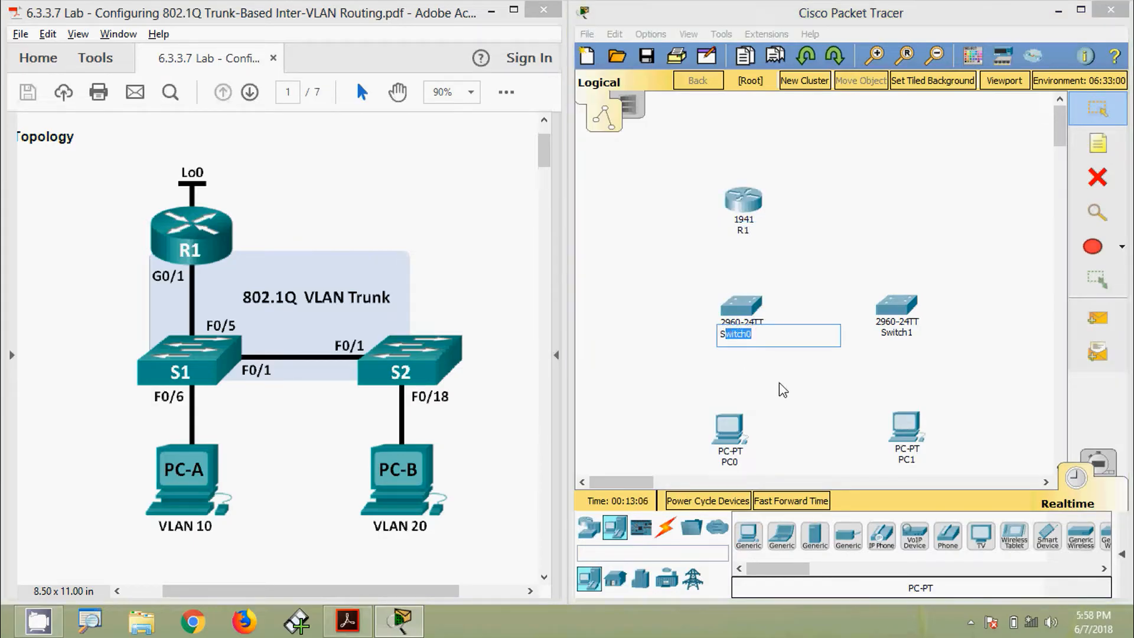
{"action": "type", "text": "1"}
{"action": "left_click", "coordinate": [912, 334]}
{"action": "left_click_drag", "start_coordinate": [914, 334], "coordinate": [880, 335]}
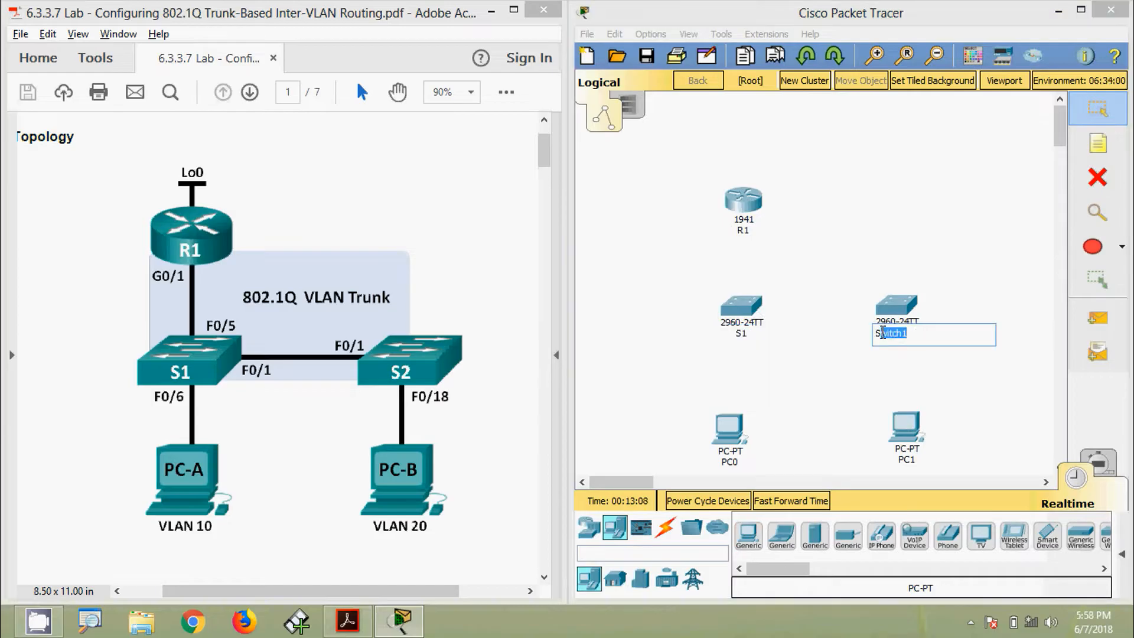
{"action": "type", "text": "2"}
Rename the PC under S1 as PC-A and the PC under S2 as PC-B.
{"action": "left_click", "coordinate": [735, 466]}
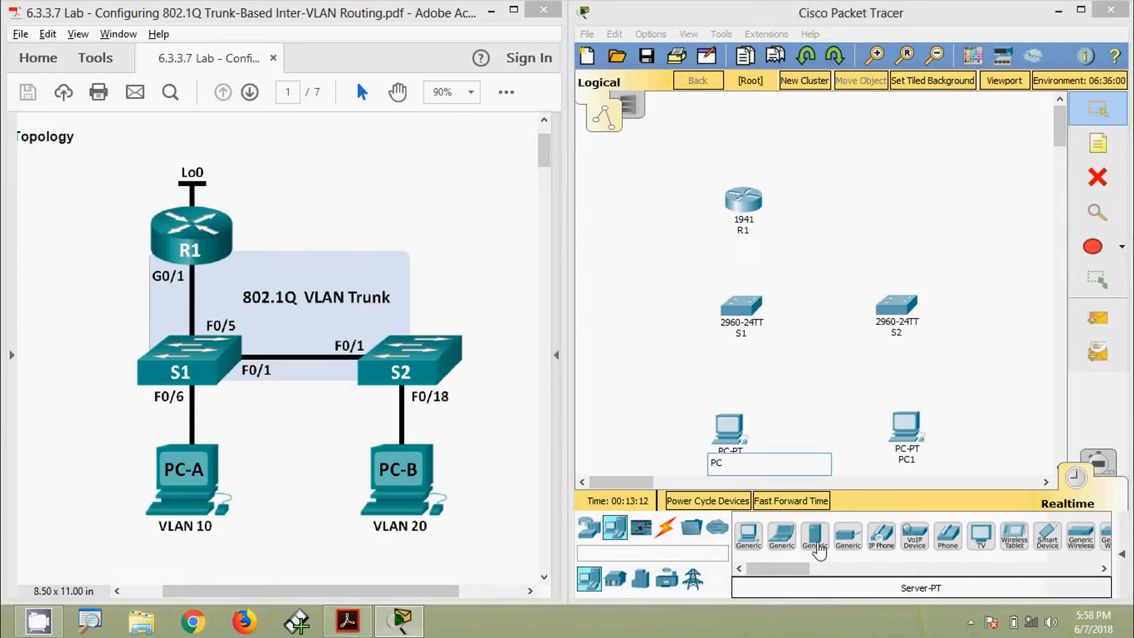
{"action": "left_click", "coordinate": [914, 462]}
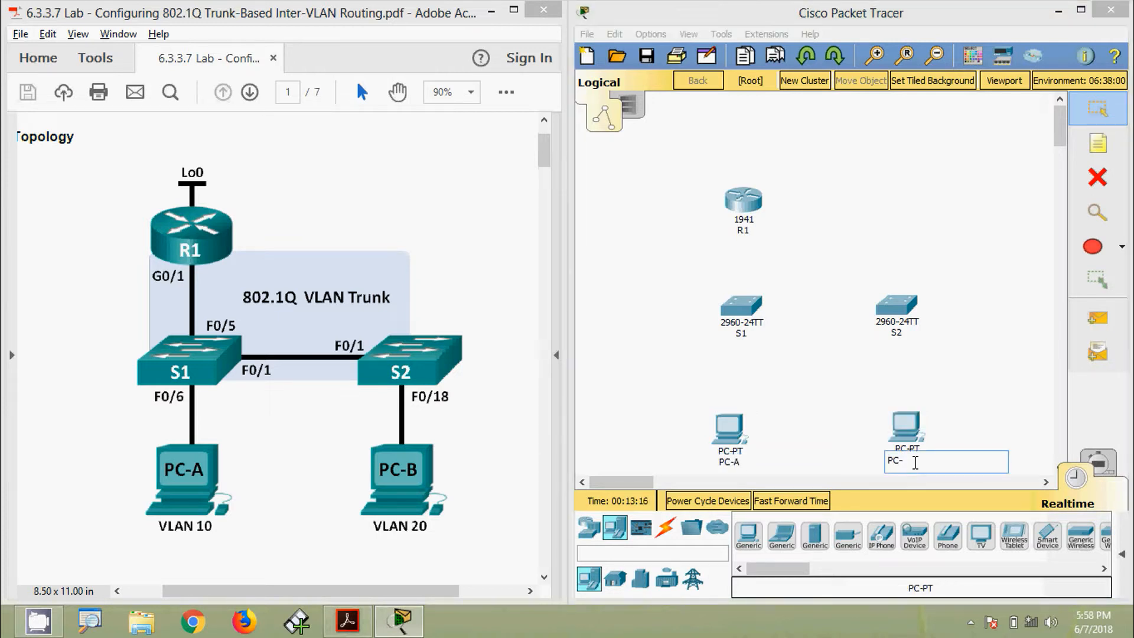
{"action": "type", "text": "-B"}
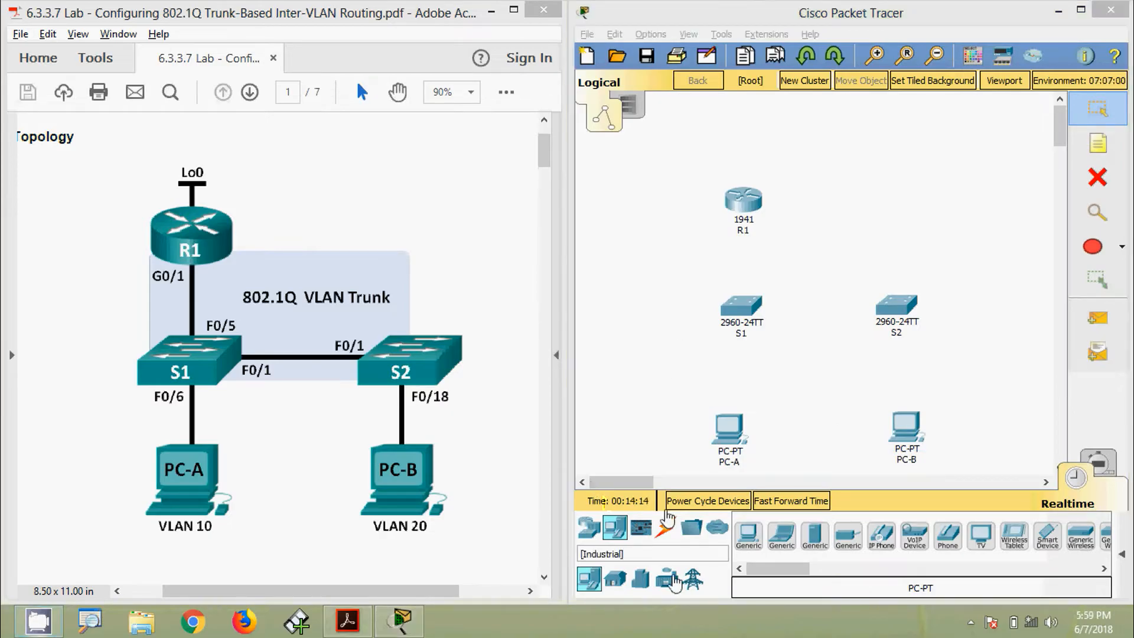
Connect R1 GigabitEthernet0/1 to S1 FastEthernet0/5 with a copper straight-through cable.
{"action": "left_click", "coordinate": [666, 528]}
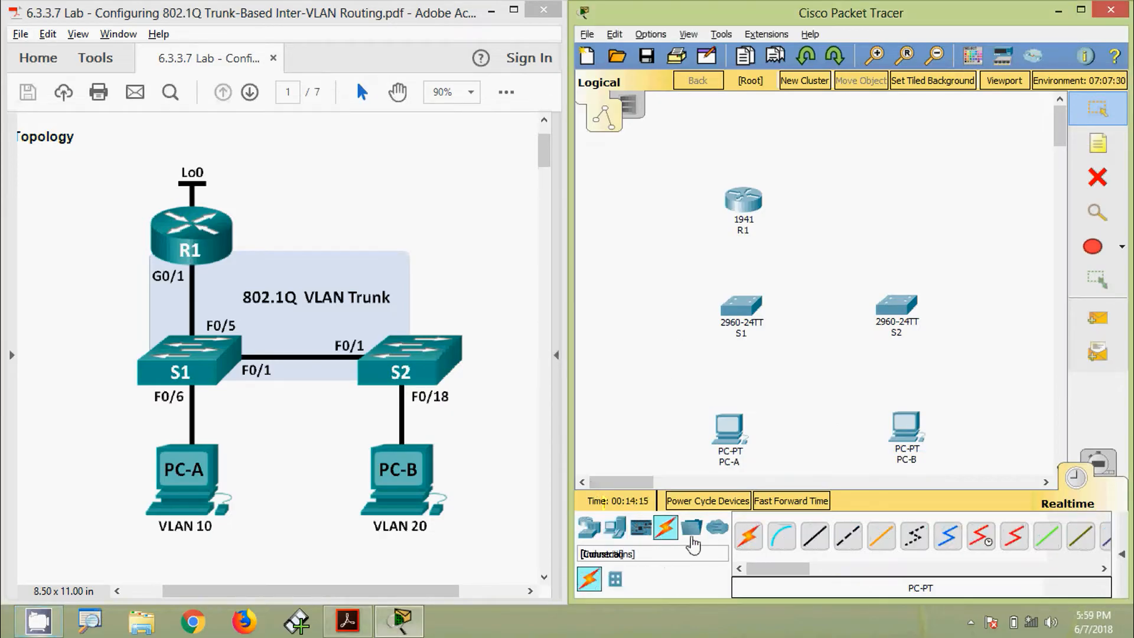
{"action": "left_click", "coordinate": [824, 536]}
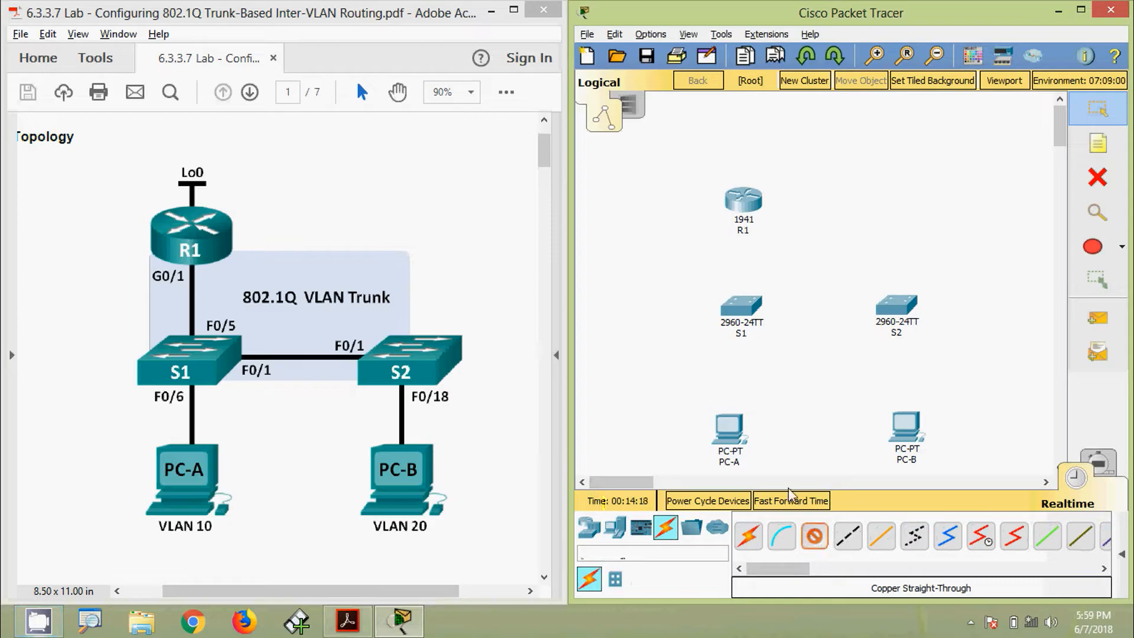
{"action": "left_click", "coordinate": [746, 207]}
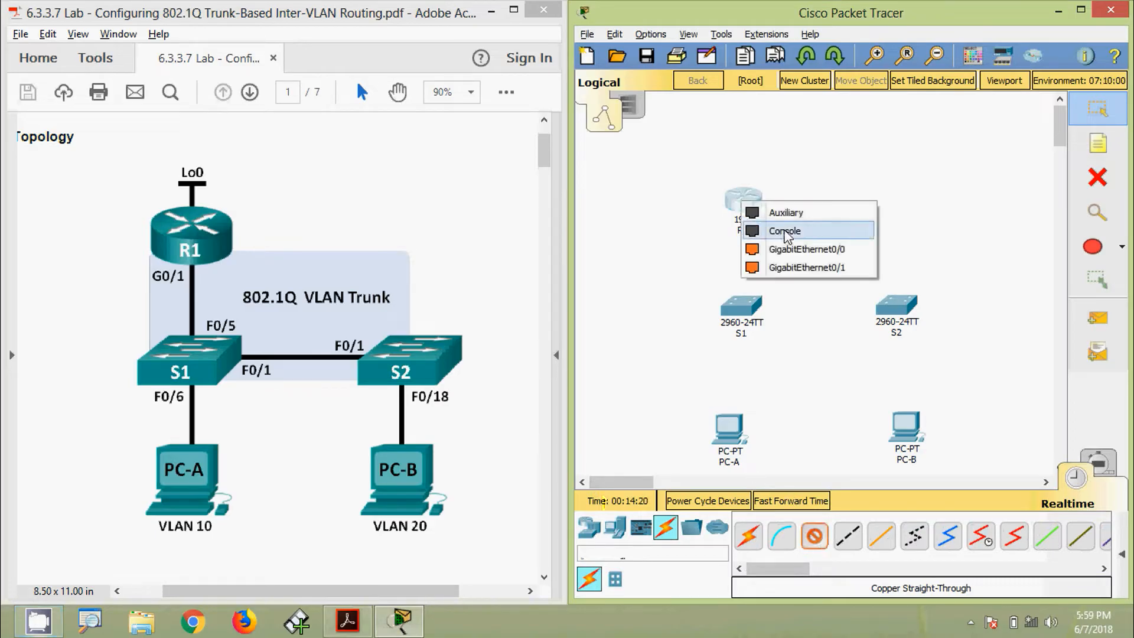
{"action": "left_click", "coordinate": [797, 263]}
{"action": "left_click", "coordinate": [748, 304]}
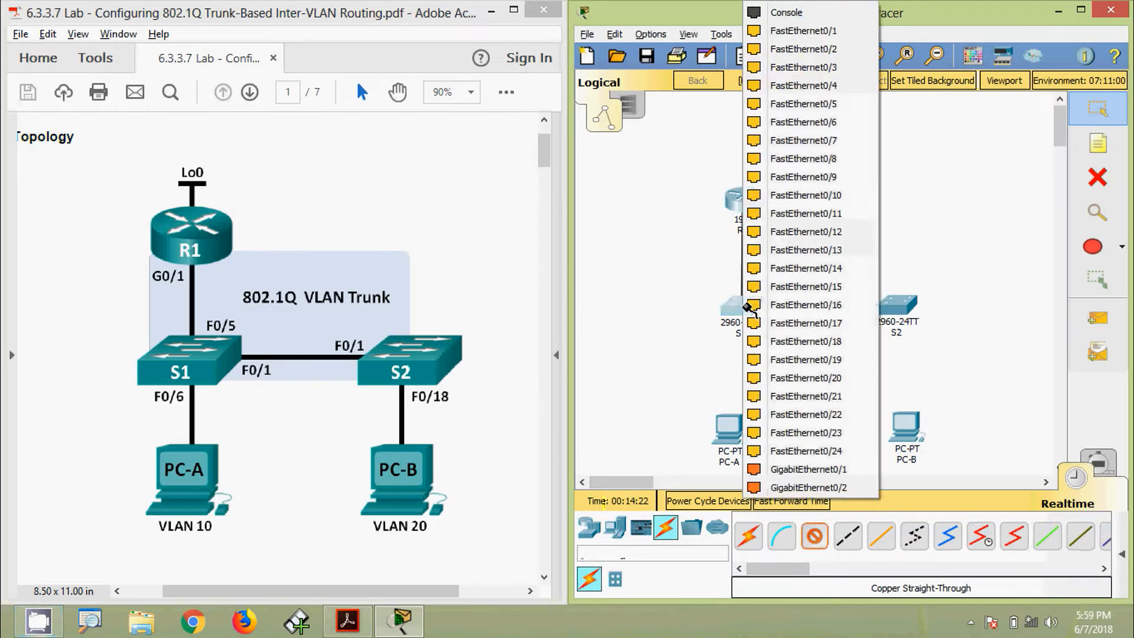
{"action": "left_click", "coordinate": [814, 105]}
Connect S1 FastEthernet0/6 to PC-A's FastEthernet0 port with a copper straight-through cable.
{"action": "left_click", "coordinate": [741, 310]}
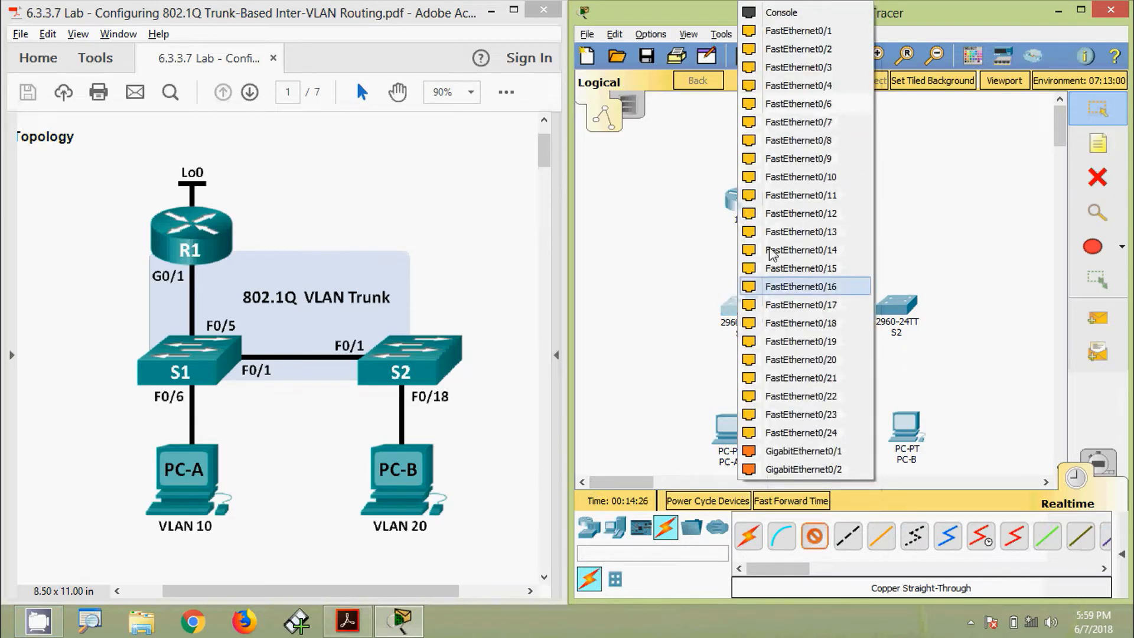
{"action": "left_click", "coordinate": [800, 105]}
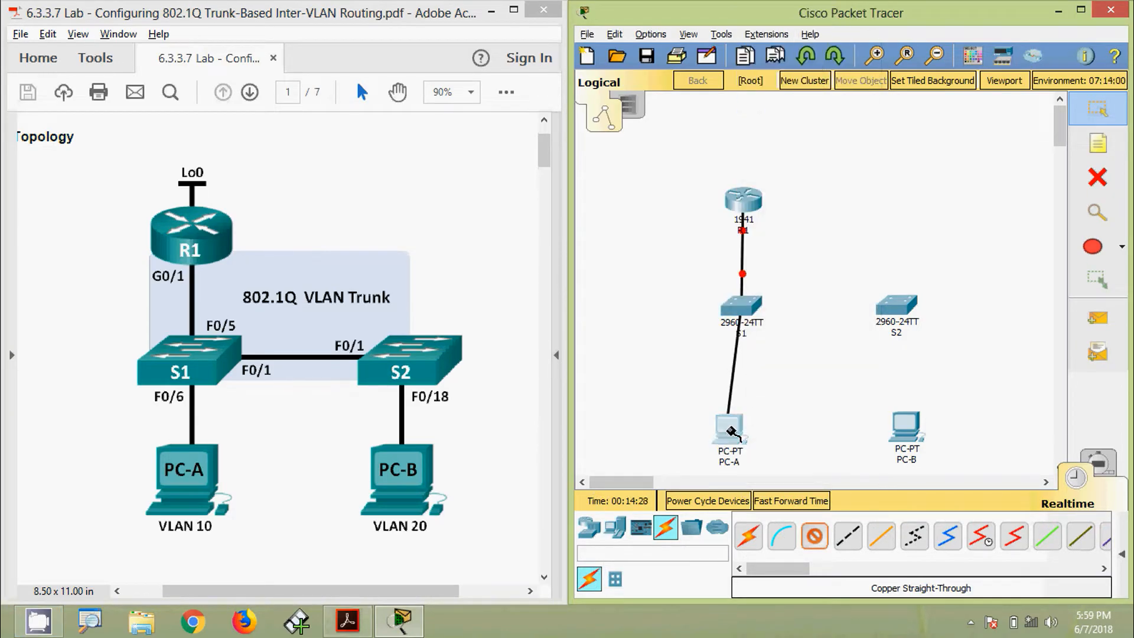
{"action": "left_click", "coordinate": [726, 426]}
{"action": "left_click", "coordinate": [757, 493]}
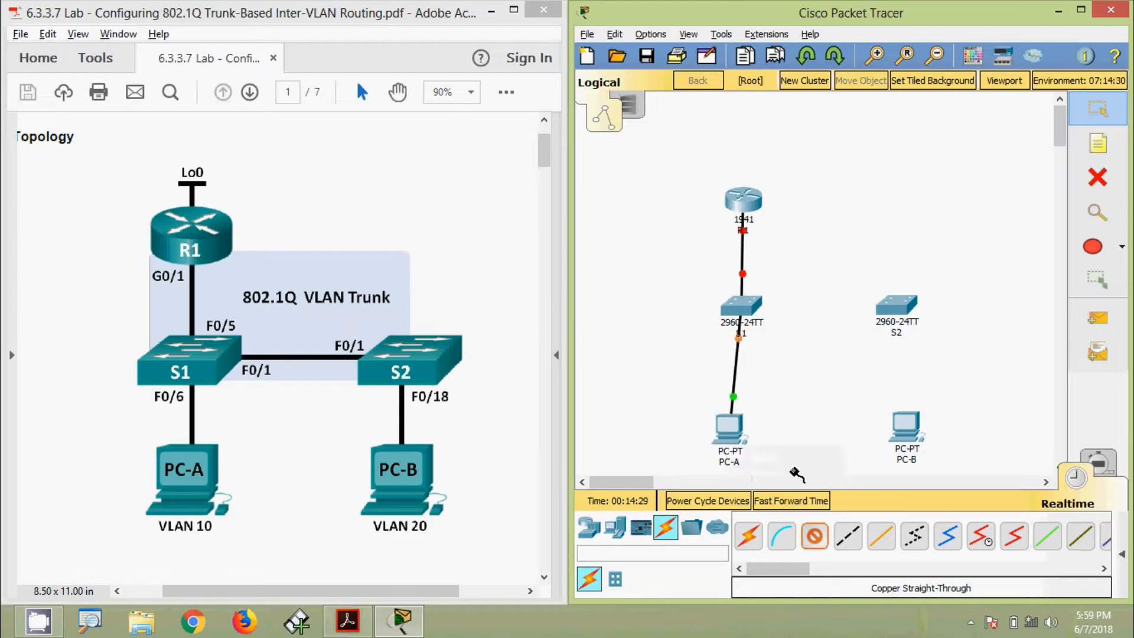
Connect S2 FastEthernet0/18 to PC-B's FastEthernet0 port with a copper straight-through cable.
{"action": "left_click", "coordinate": [895, 307]}
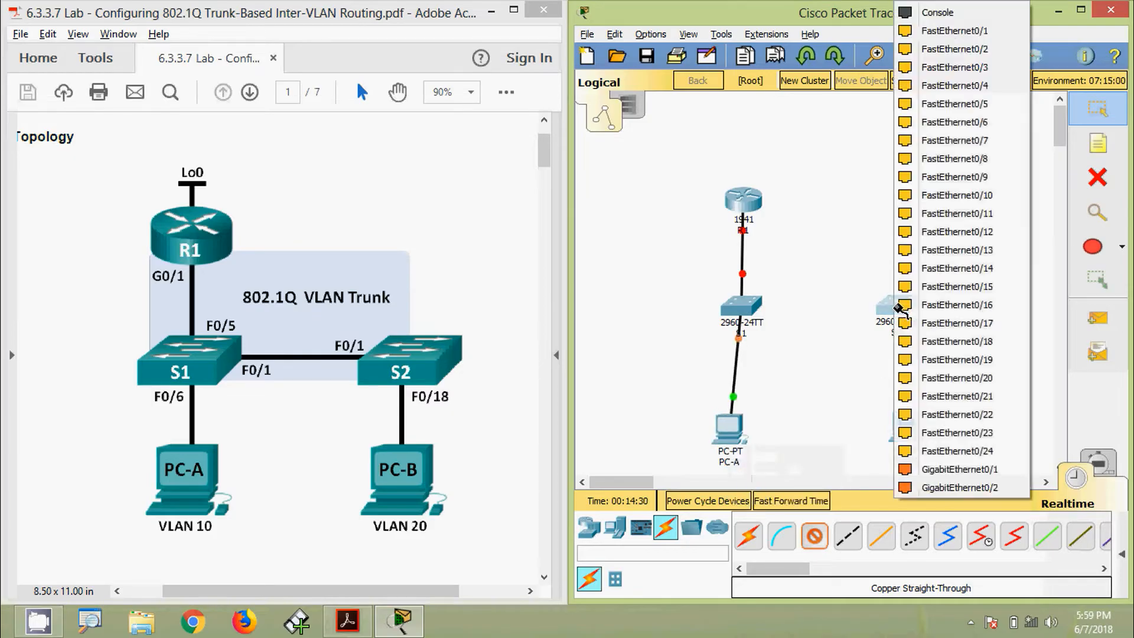
{"action": "left_click", "coordinate": [960, 341]}
{"action": "left_click", "coordinate": [915, 433]}
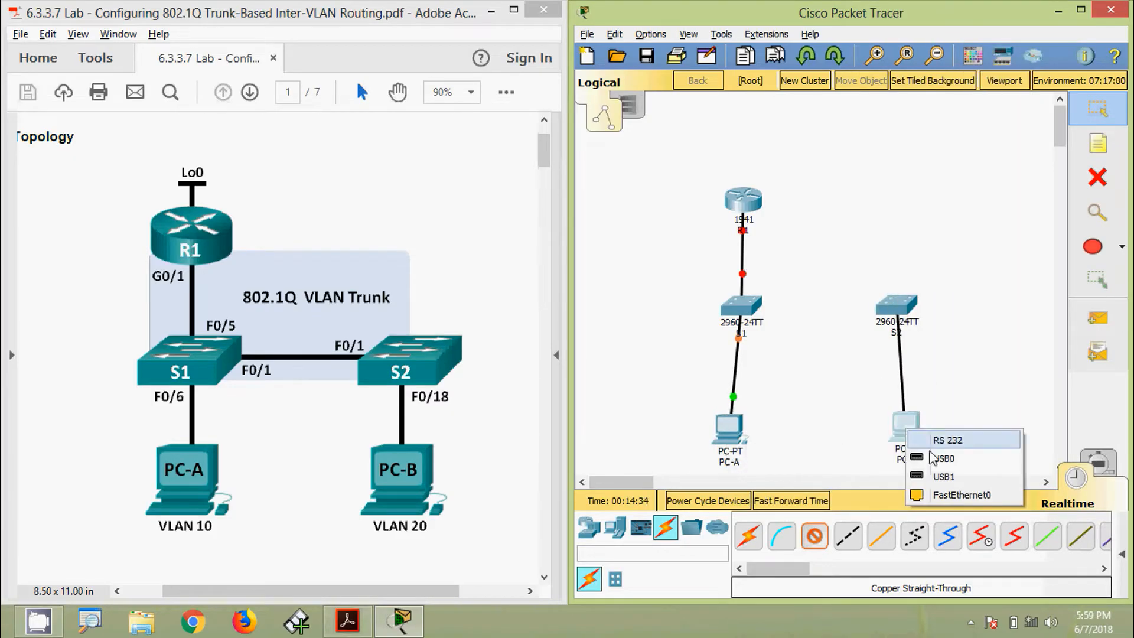
{"action": "left_click", "coordinate": [942, 497]}
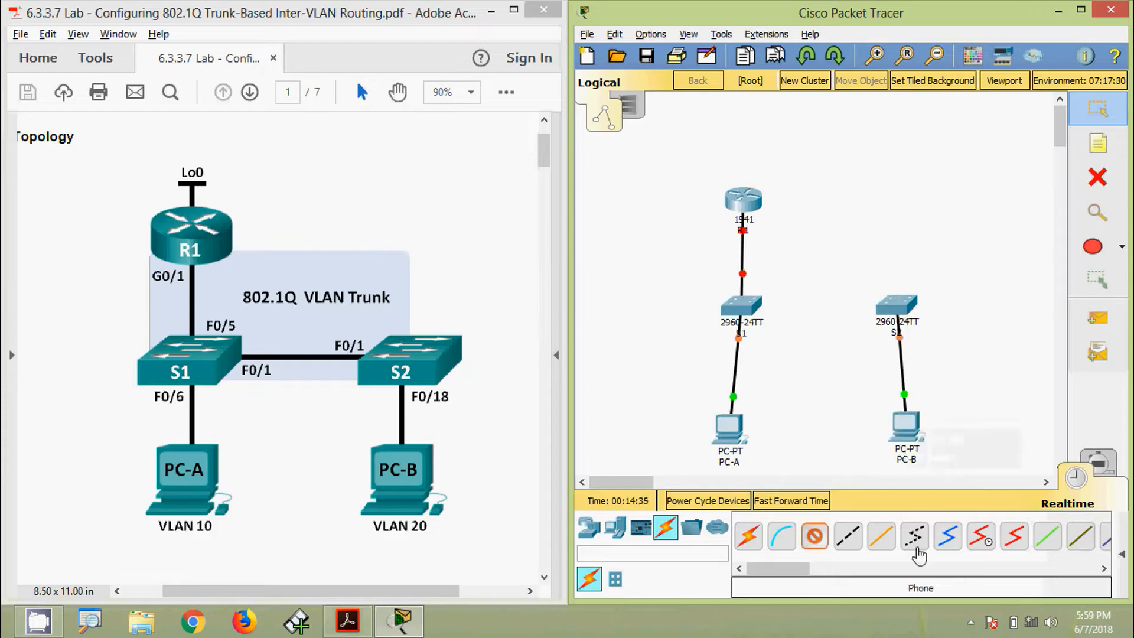
Link S1 FastEthernet0/1 to S2 FastEthernet0/1 with a copper cross-over cable.
{"action": "left_click", "coordinate": [848, 537]}
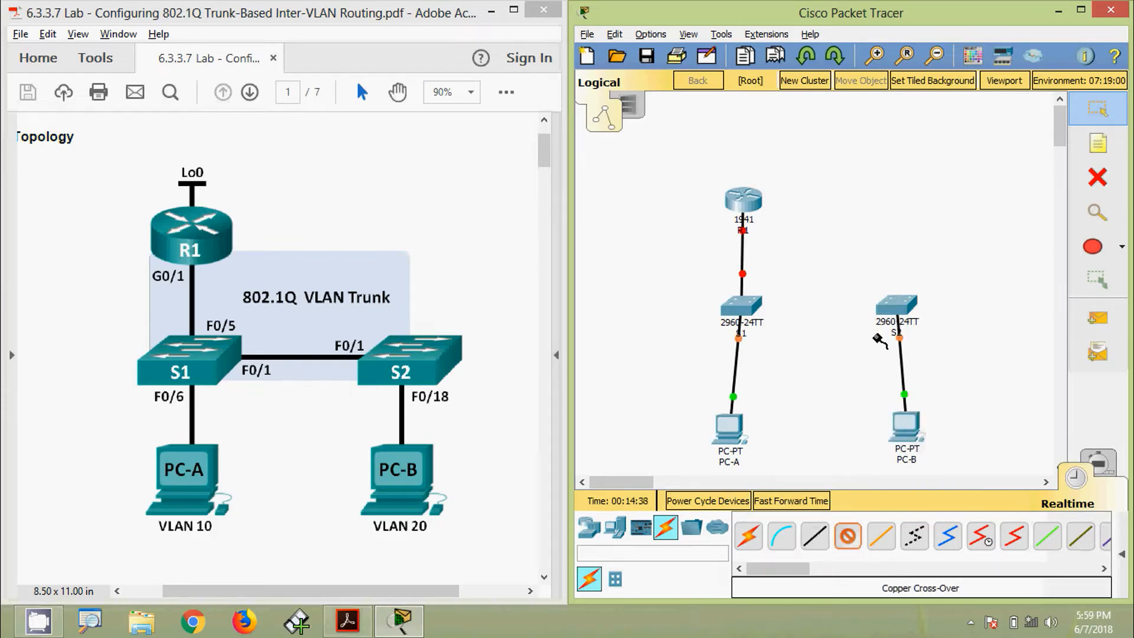
{"action": "left_click", "coordinate": [748, 307]}
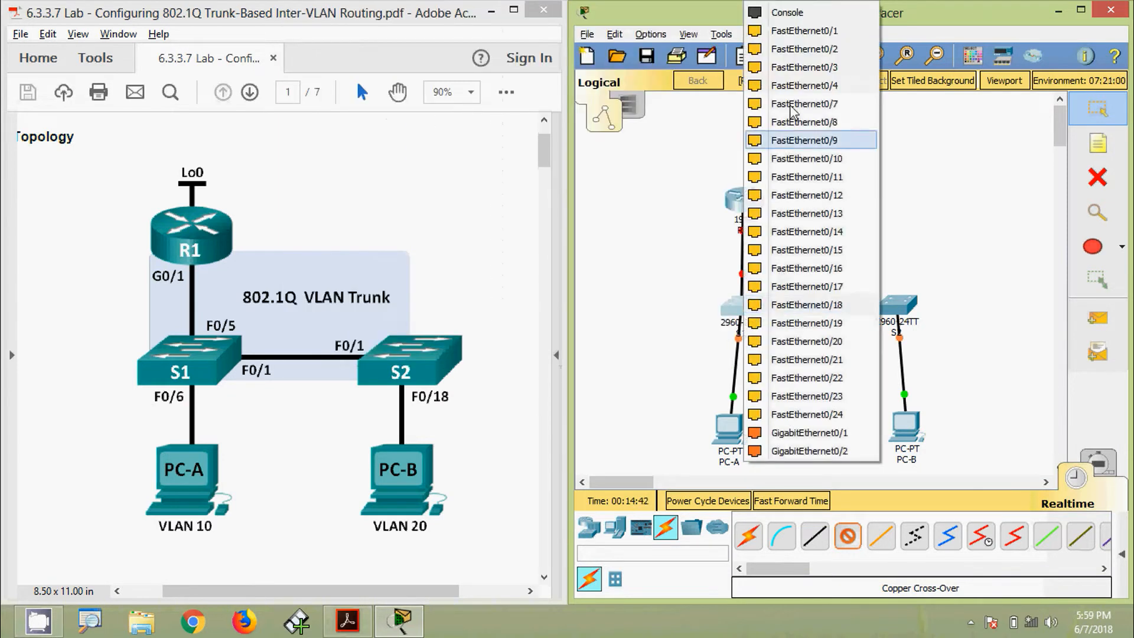
{"action": "left_click", "coordinate": [803, 30]}
{"action": "left_click", "coordinate": [897, 304]}
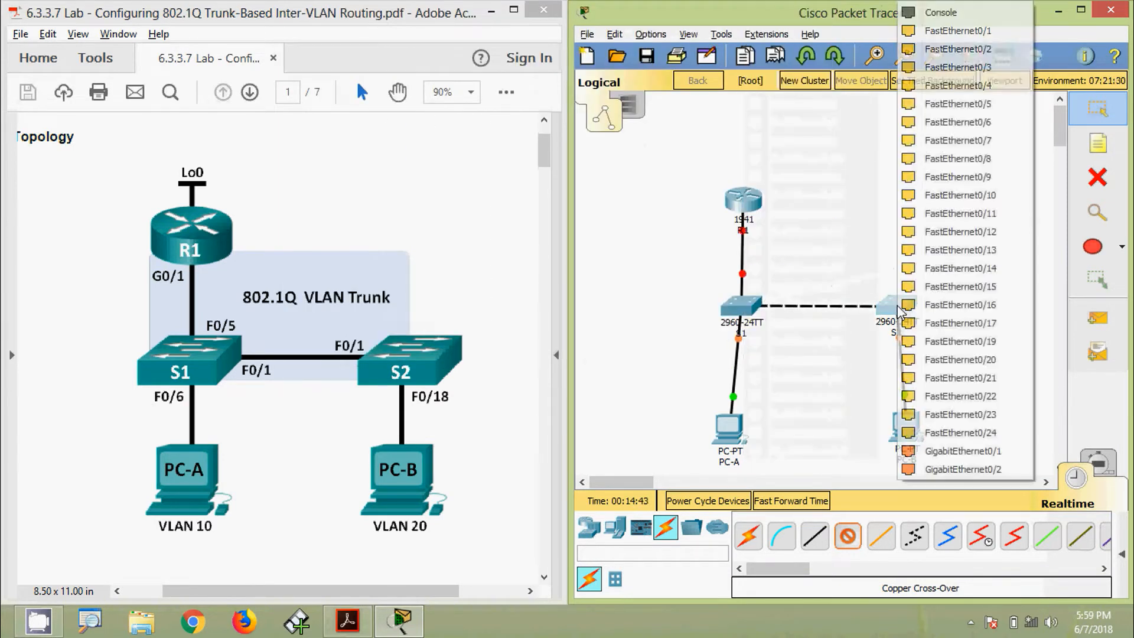
{"action": "left_click", "coordinate": [945, 32]}
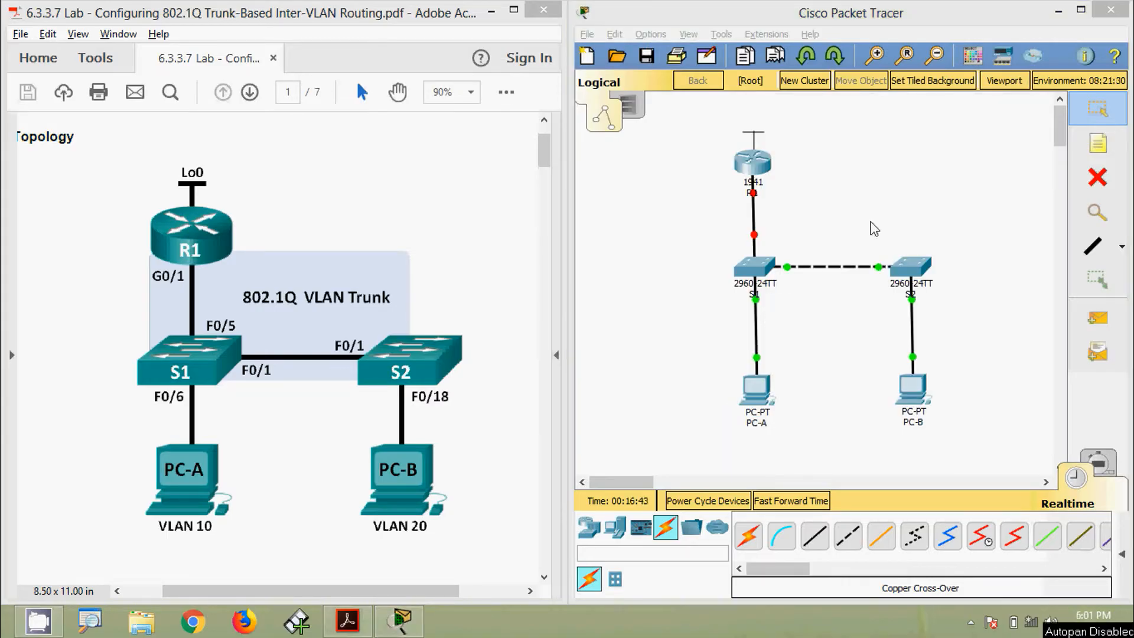
Add the note "G 0/1" beside R1's end of the link to S1.
{"action": "left_click", "coordinate": [1096, 148]}
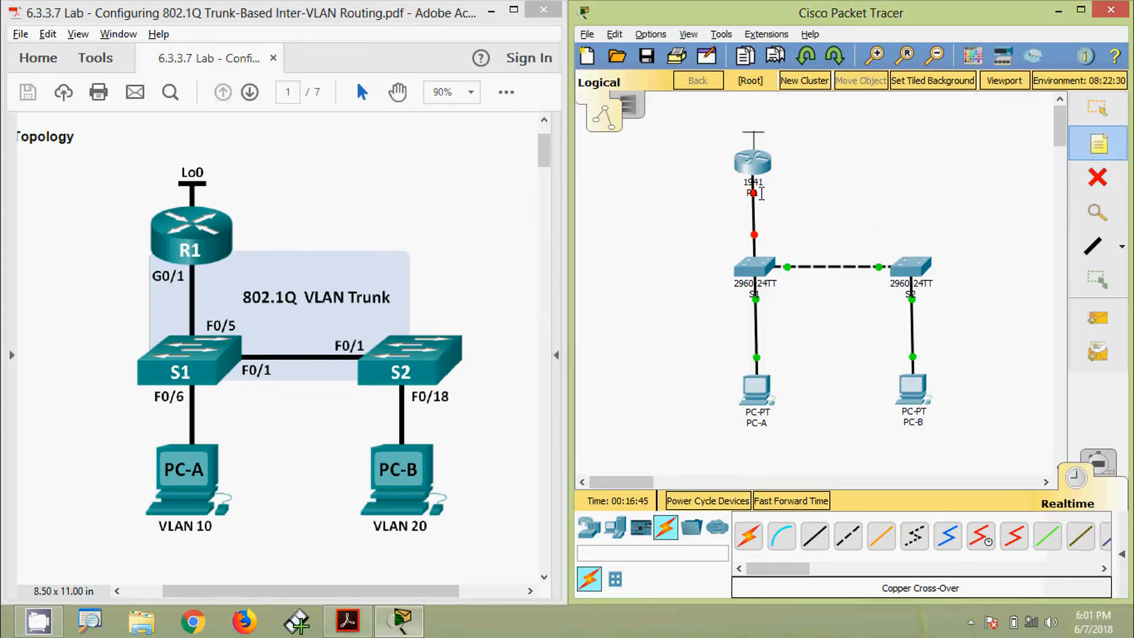
{"action": "left_click", "coordinate": [721, 188]}
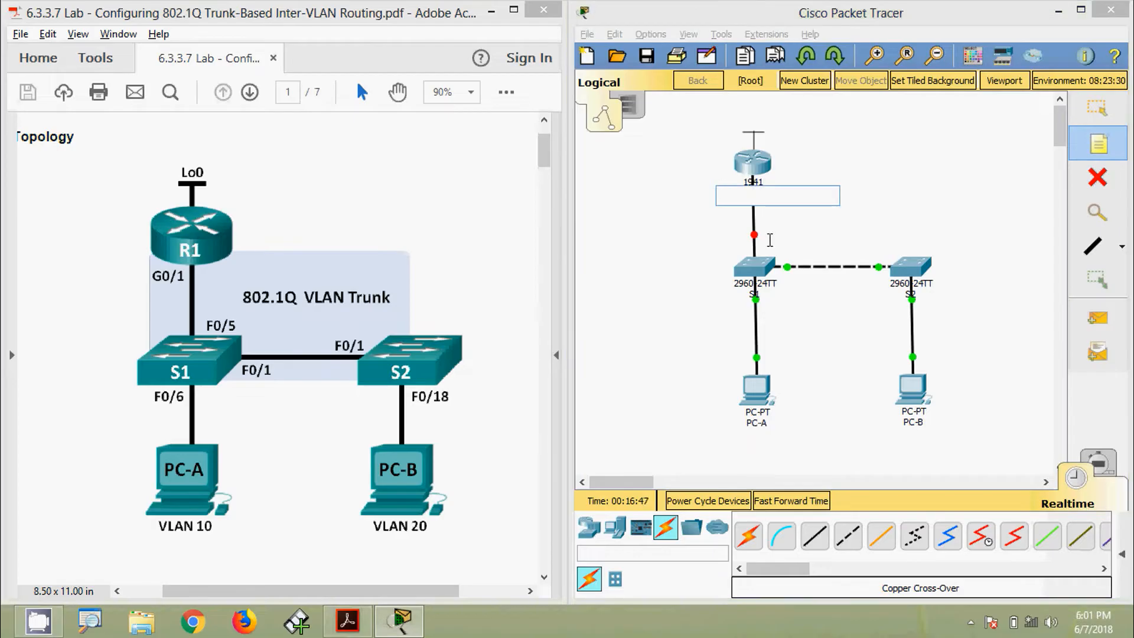
{"action": "type", "text": "G 0"}
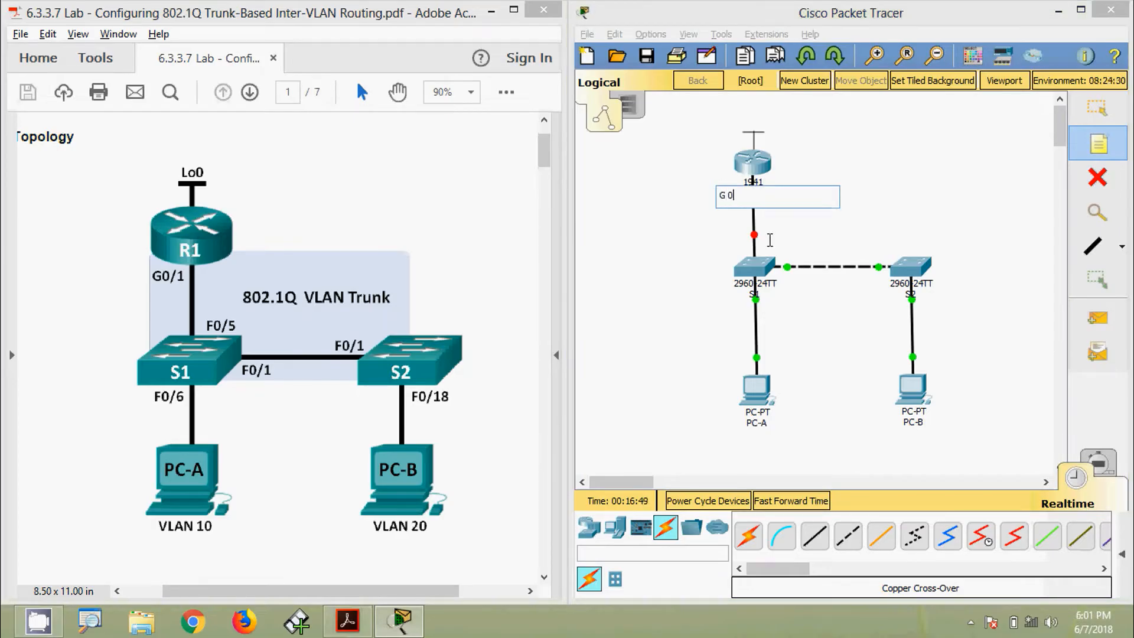
{"action": "type", "text": "/1"}
{"action": "key", "text": "Escape"}
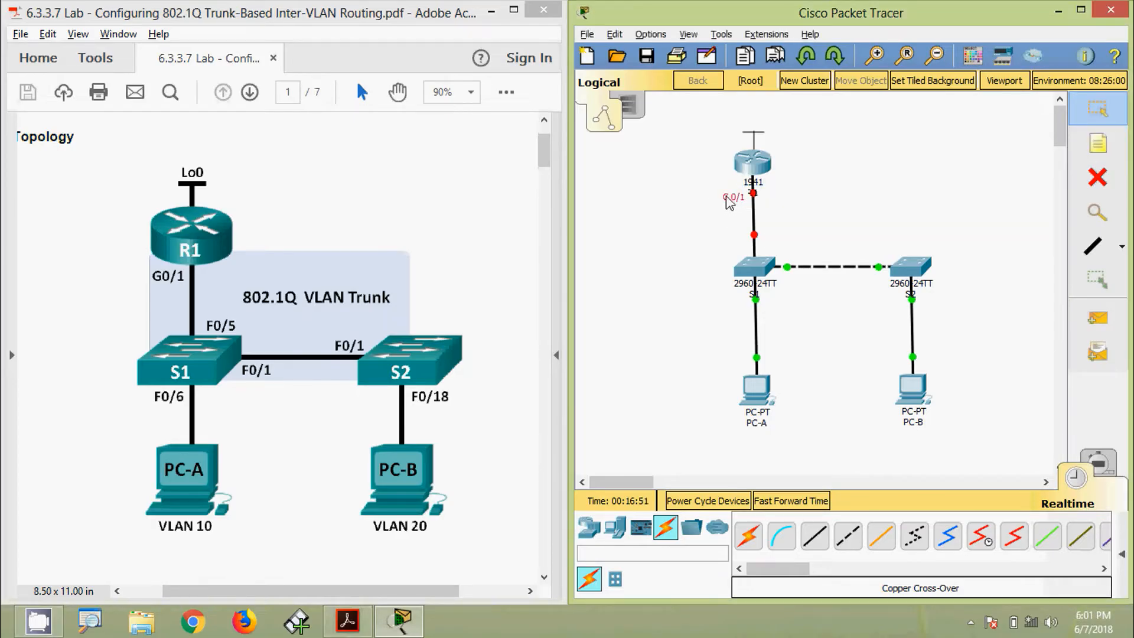
Add the note "F 0/5" beside S1's end of the link to R1.
{"action": "left_click", "coordinate": [1074, 148]}
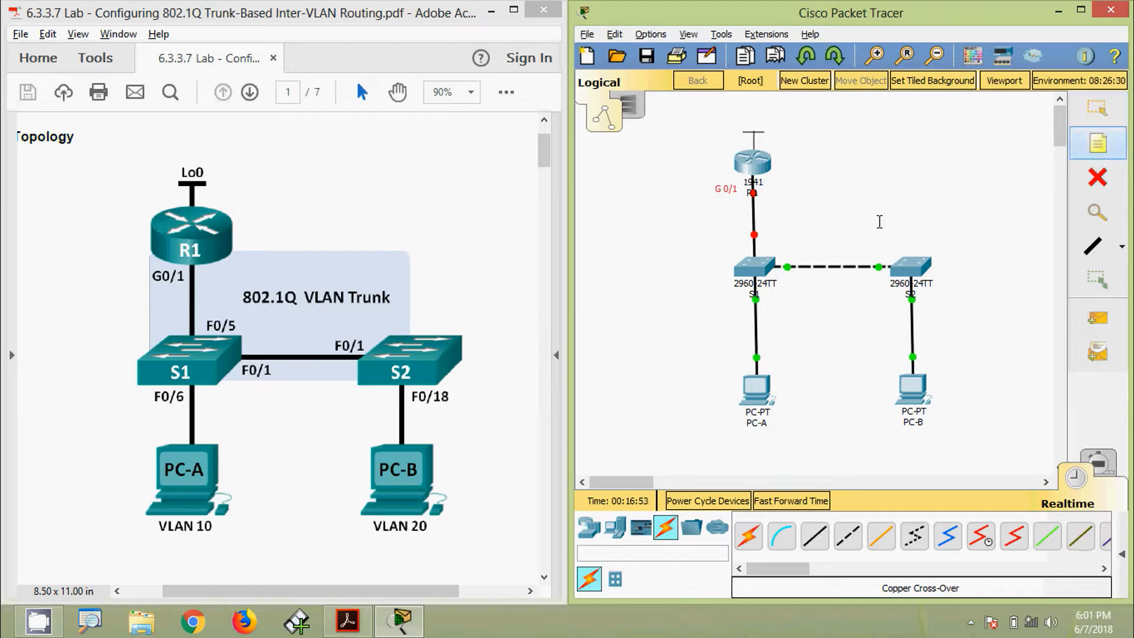
{"action": "left_click", "coordinate": [720, 239]}
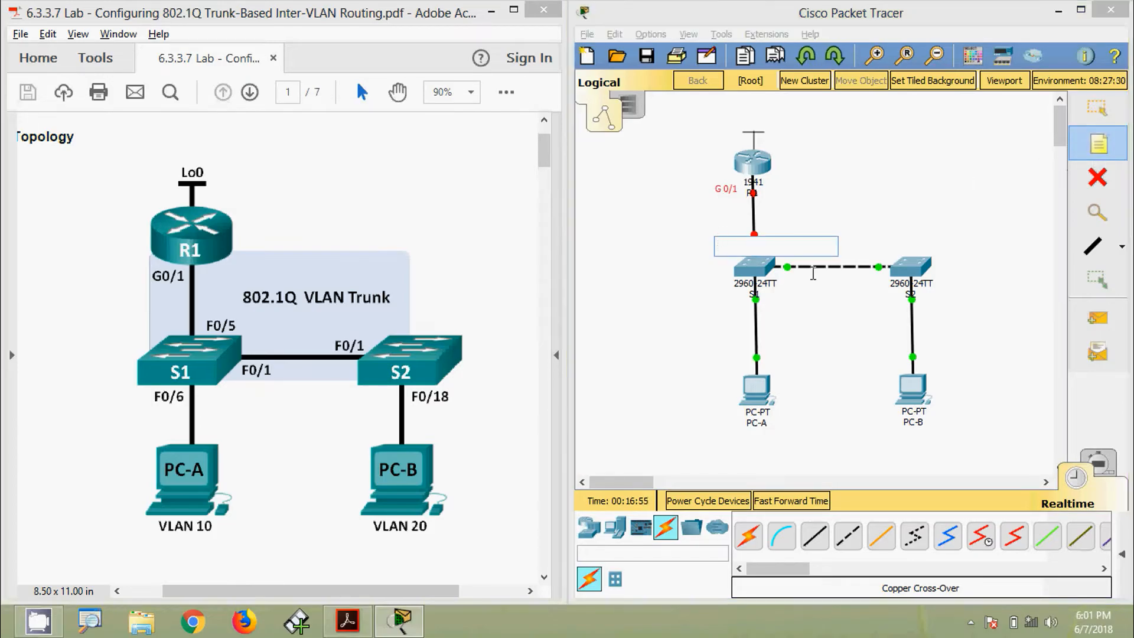
{"action": "type", "text": "F 0/5"}
{"action": "left_click", "coordinate": [812, 273]}
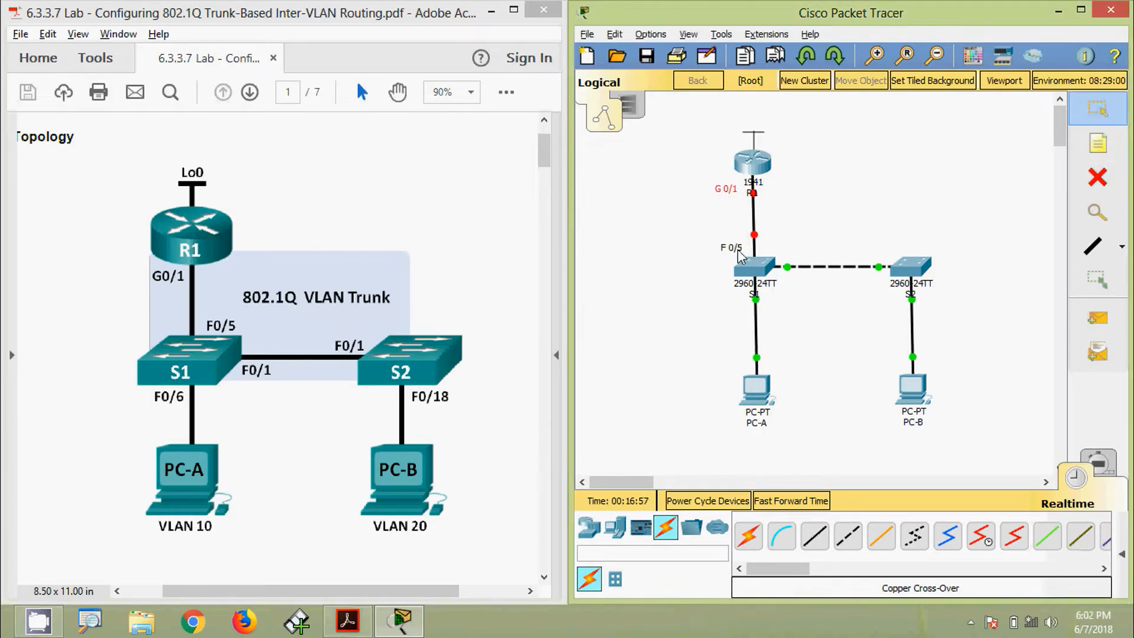
Label both ends of the S1–S2 link "F 0/1", duplicating the S1 note for the S2 end.
{"action": "left_click", "coordinate": [1096, 149]}
{"action": "left_click", "coordinate": [781, 252]}
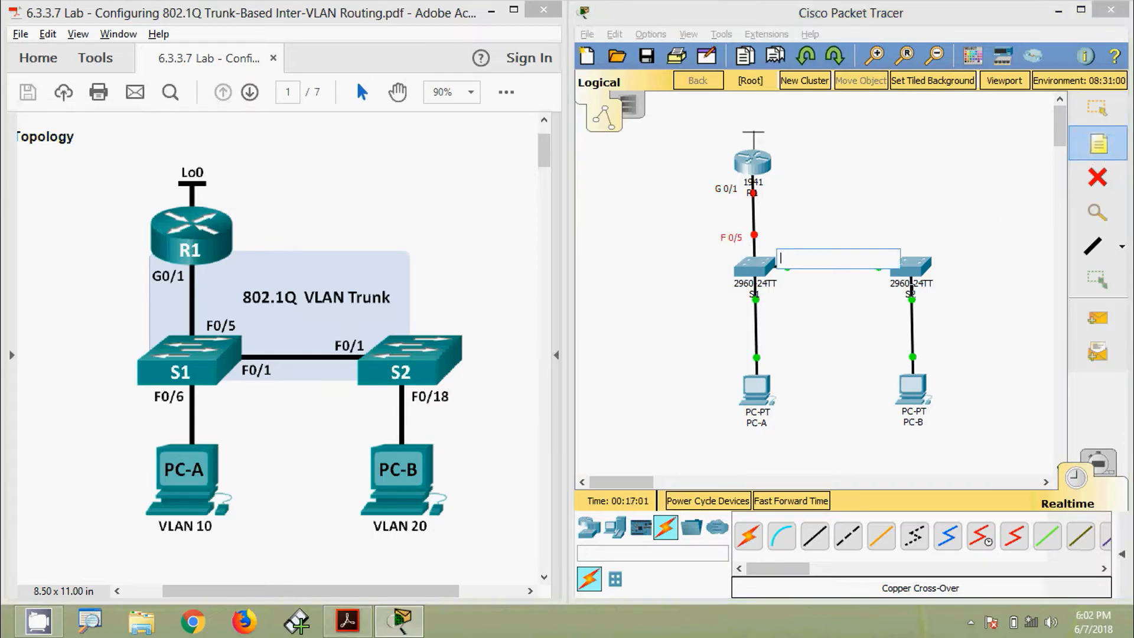
{"action": "type", "text": "F 0/1"}
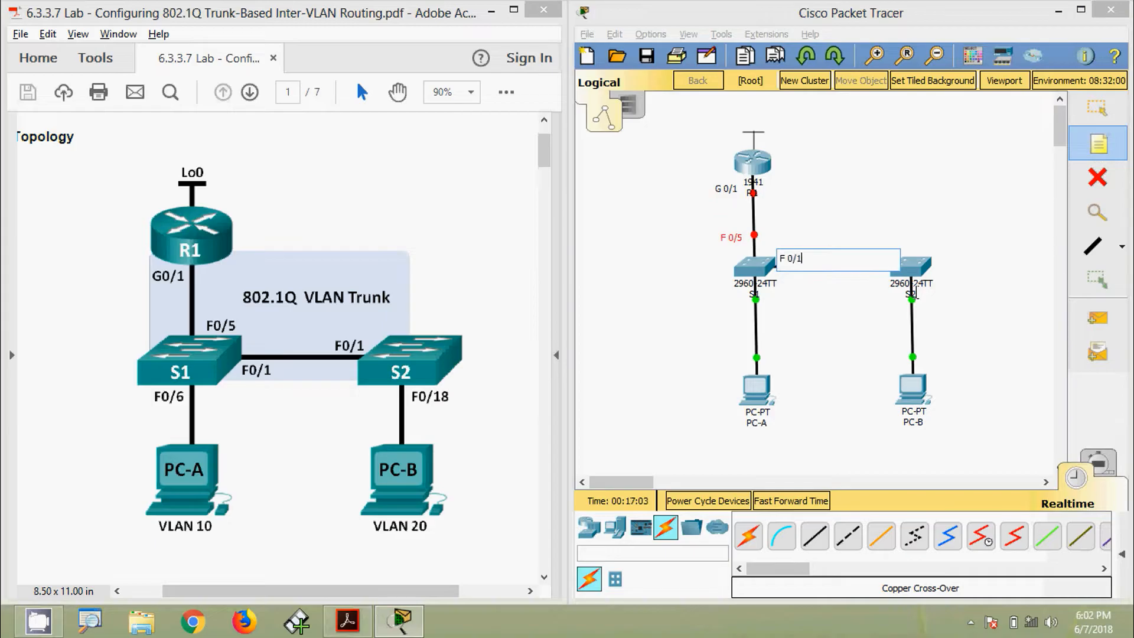
{"action": "left_click", "coordinate": [915, 293]}
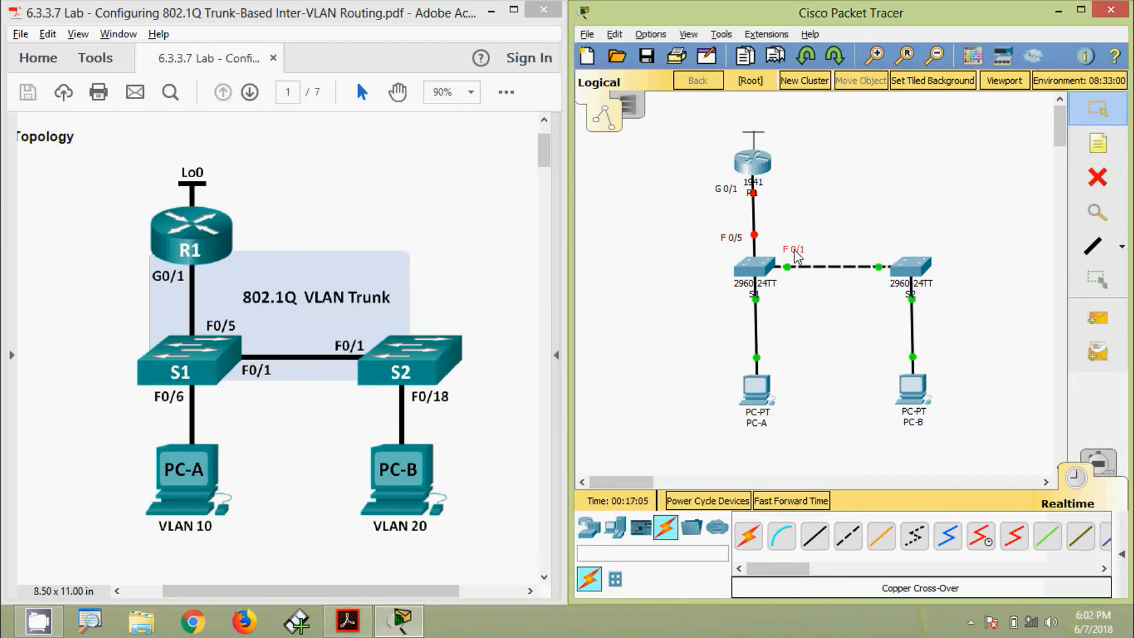
{"action": "key", "text": "ctrl+c"}
{"action": "key", "text": "ctrl+v"}
{"action": "left_click_drag", "start_coordinate": [797, 209], "coordinate": [888, 259]}
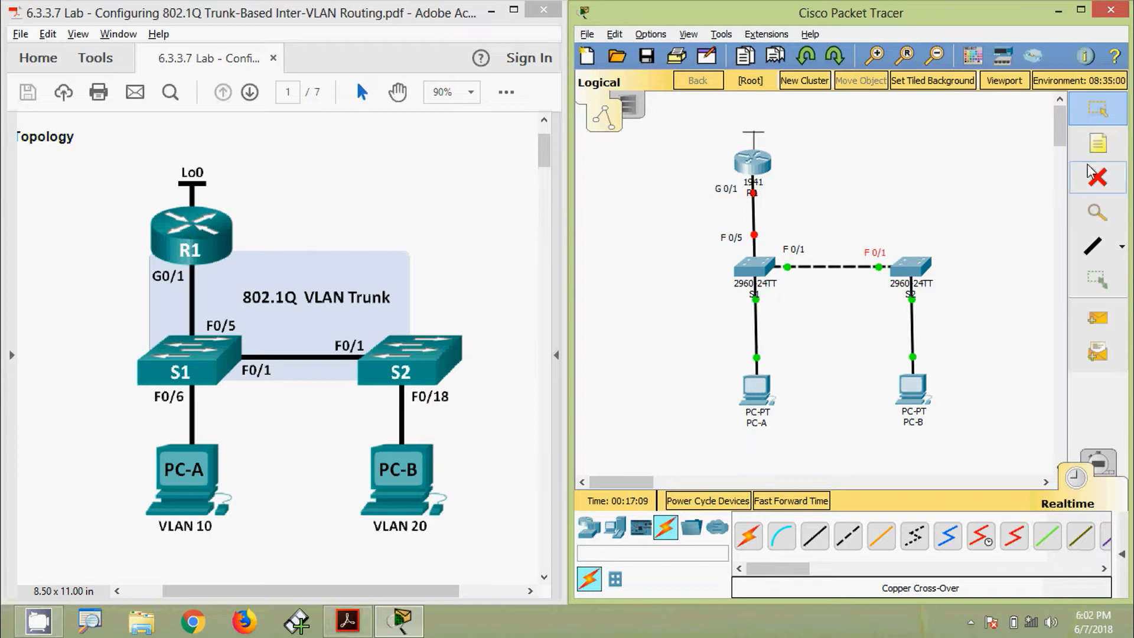
Add the note "F 0/6" beside S1's end of the link to PC-A.
{"action": "left_click", "coordinate": [1099, 148]}
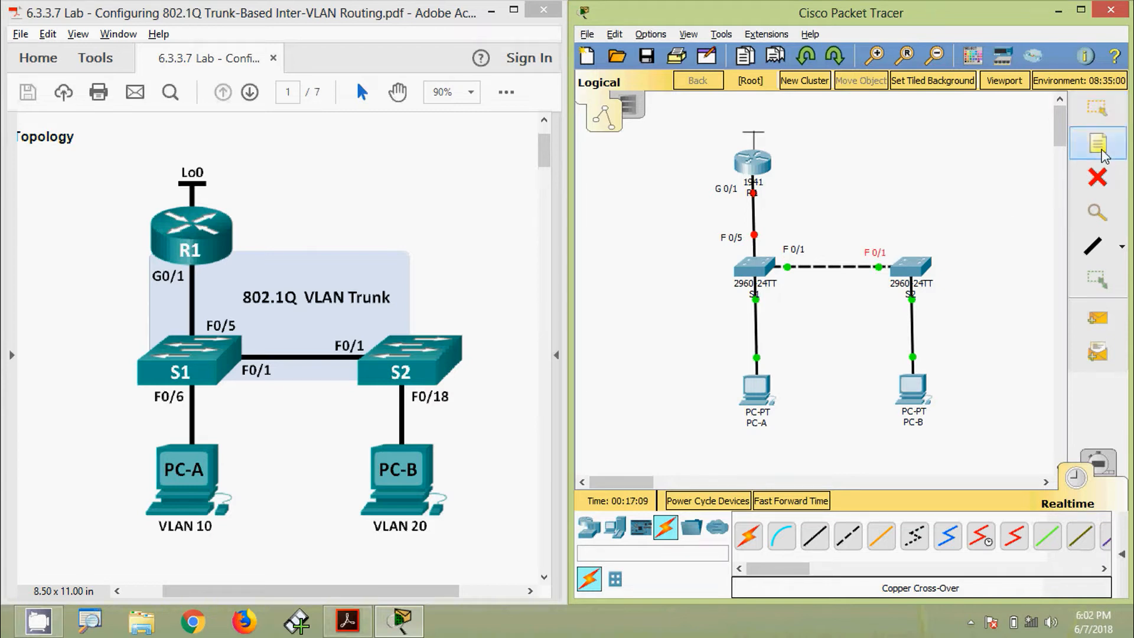
{"action": "left_click", "coordinate": [722, 298]}
{"action": "type", "text": "F 0/6"}
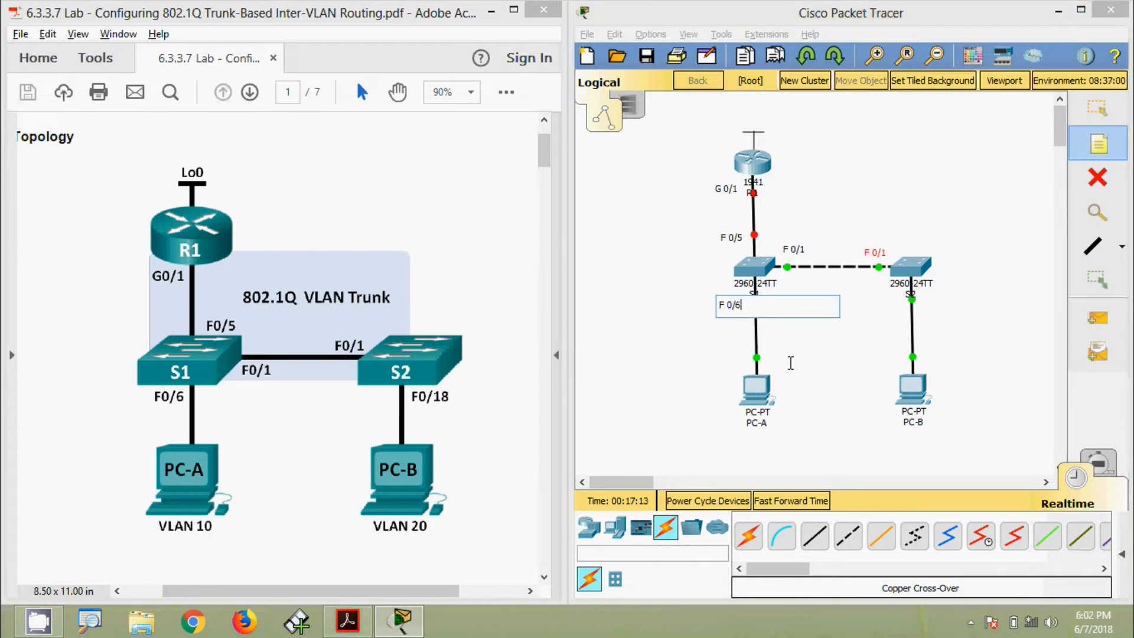
{"action": "left_click", "coordinate": [790, 362]}
{"action": "left_click_drag", "start_coordinate": [733, 307], "coordinate": [729, 300]}
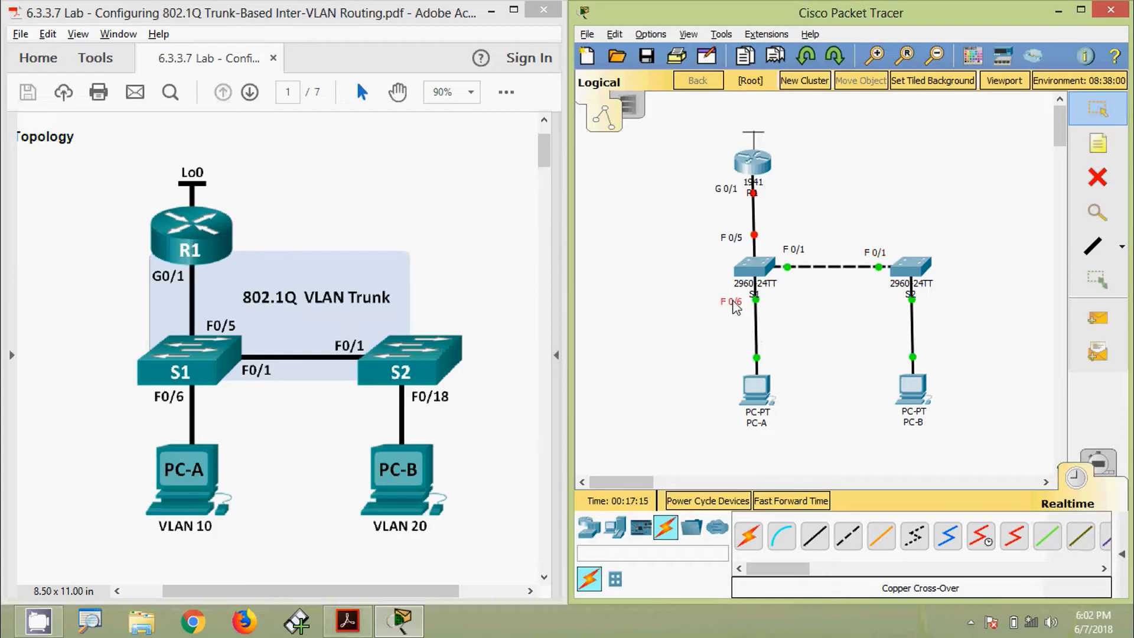
Add the note "F 0/18" beside S2's end of the link to PC-B.
{"action": "left_click", "coordinate": [1092, 154]}
{"action": "left_click", "coordinate": [931, 298]}
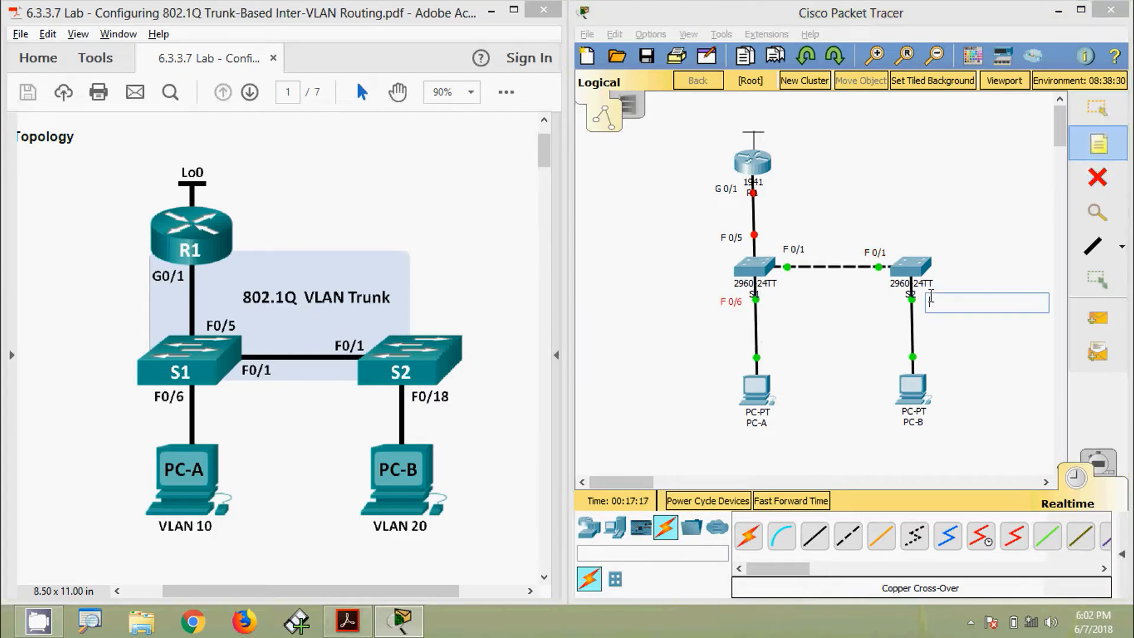
{"action": "type", "text": "F 0/18"}
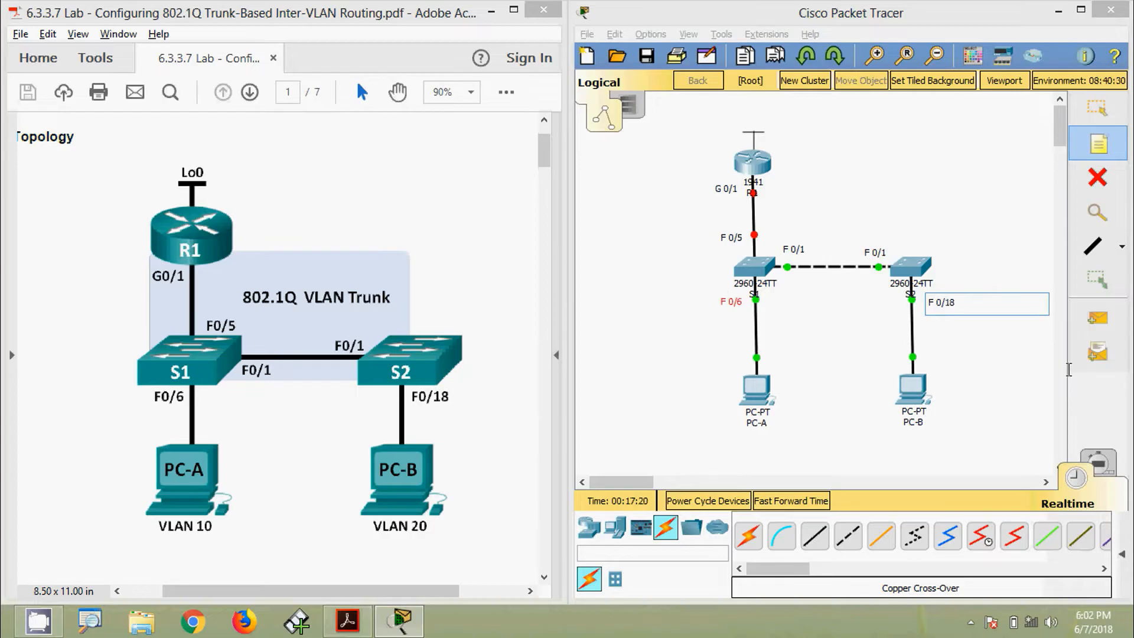
{"action": "key", "text": "Escape"}
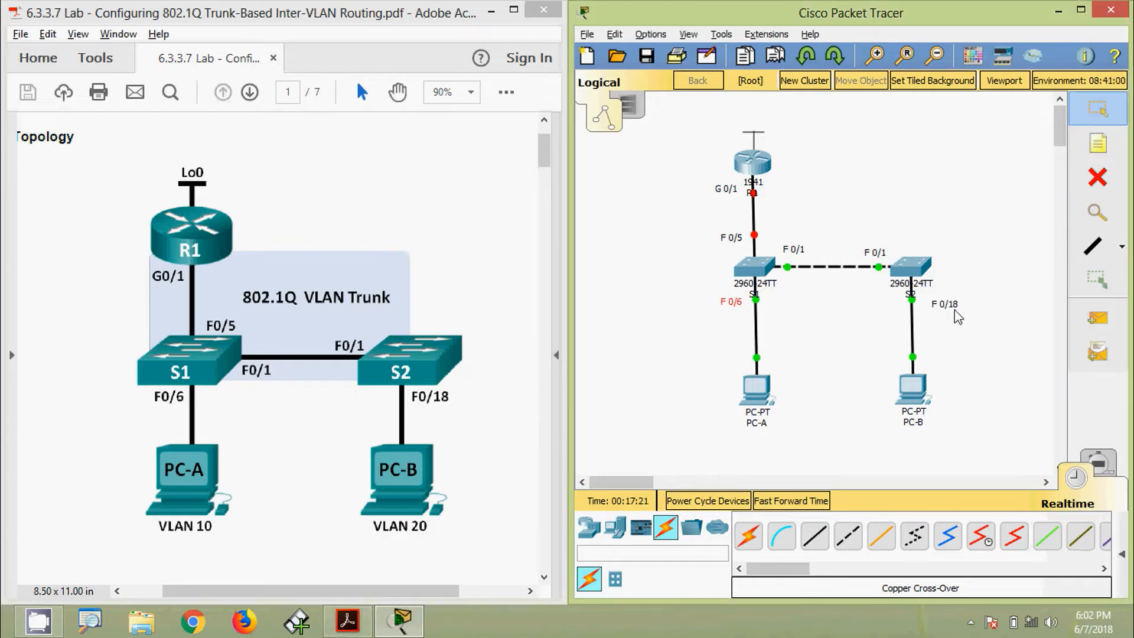
{"action": "left_click_drag", "start_coordinate": [943, 301], "coordinate": [948, 300]}
Draw an outlined rectangle filled with light blue #cff9ff over the trunk area, spanning from R1 to S2.
{"action": "left_click", "coordinate": [1116, 253]}
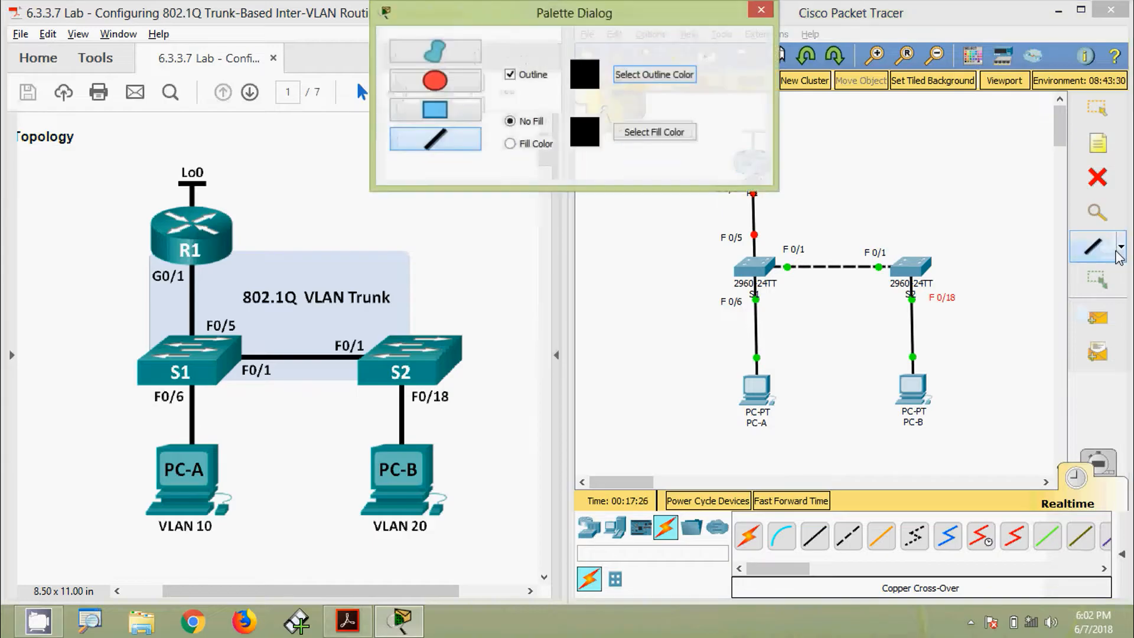
{"action": "left_click", "coordinate": [441, 115]}
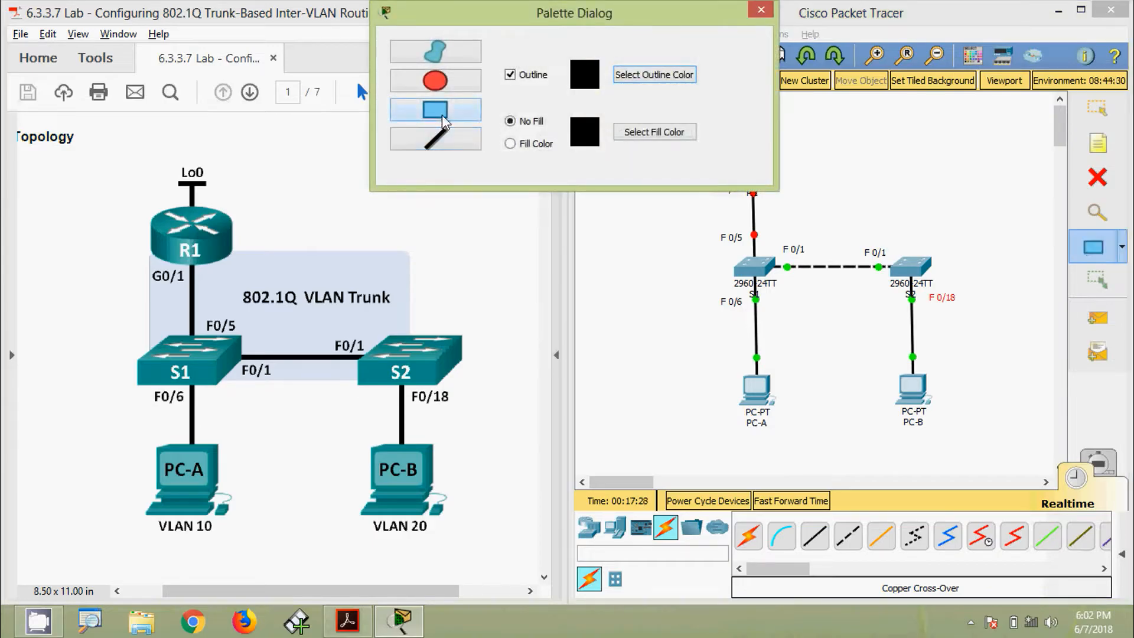
{"action": "left_click", "coordinate": [535, 144]}
{"action": "left_click", "coordinate": [635, 134]}
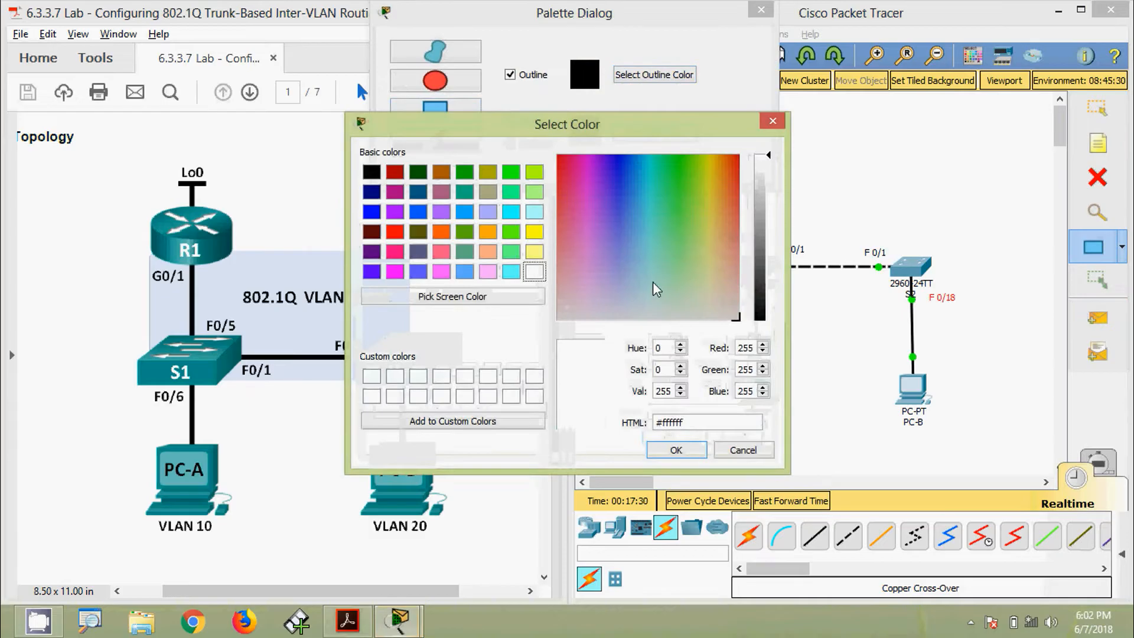
{"action": "left_click", "coordinate": [644, 286]}
{"action": "left_click", "coordinate": [676, 450]}
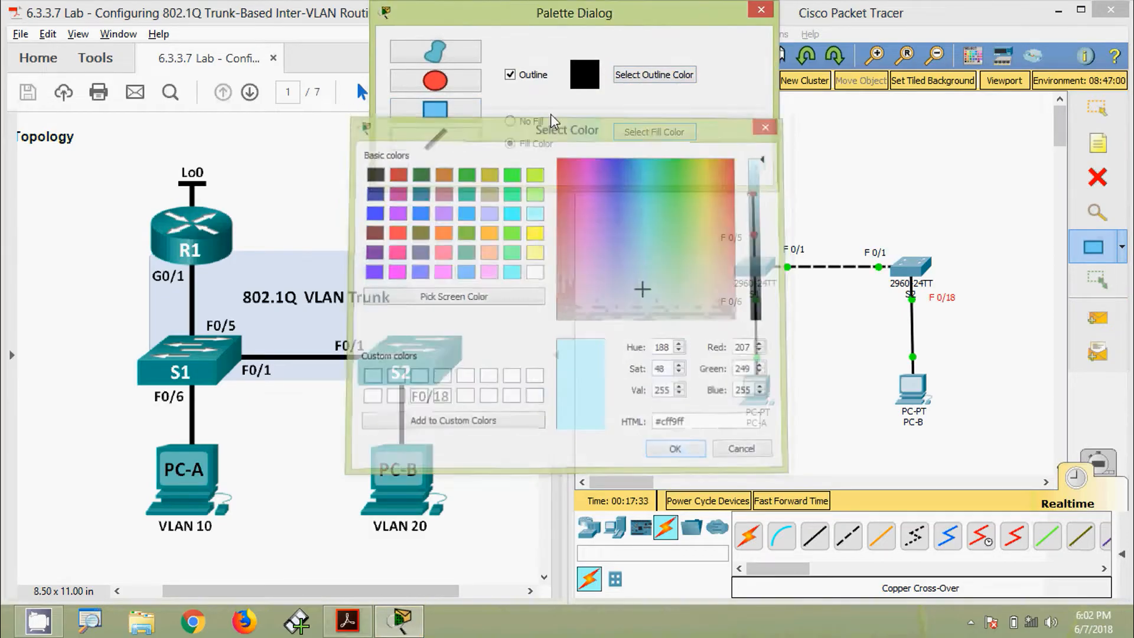
{"action": "left_click_drag", "start_coordinate": [532, 15], "coordinate": [372, 24]}
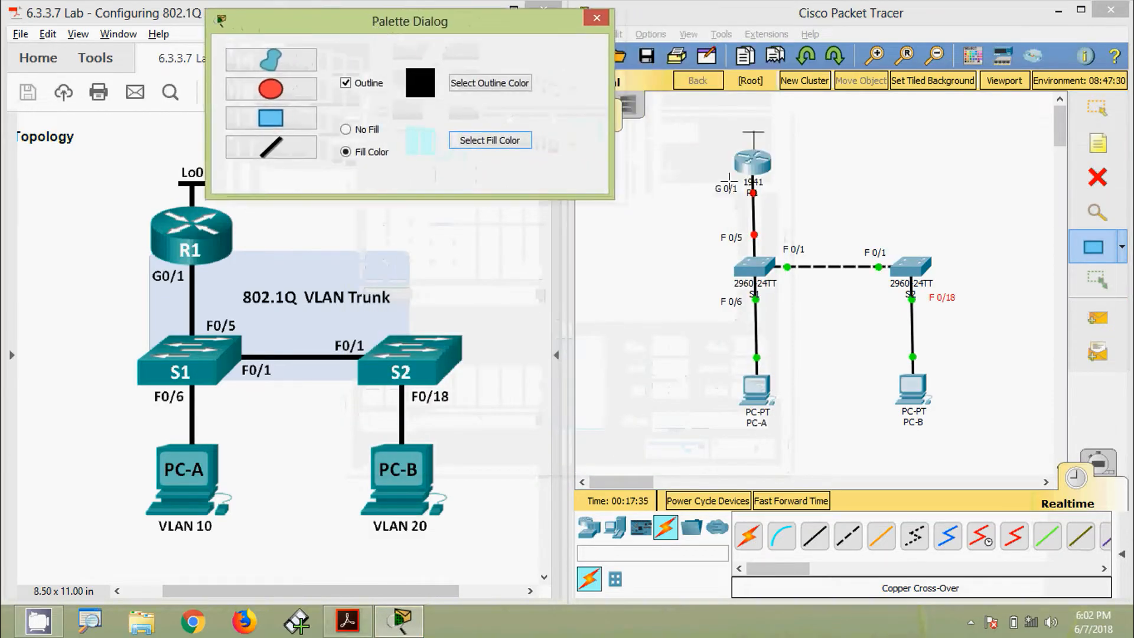
{"action": "left_click_drag", "start_coordinate": [732, 171], "coordinate": [910, 268]}
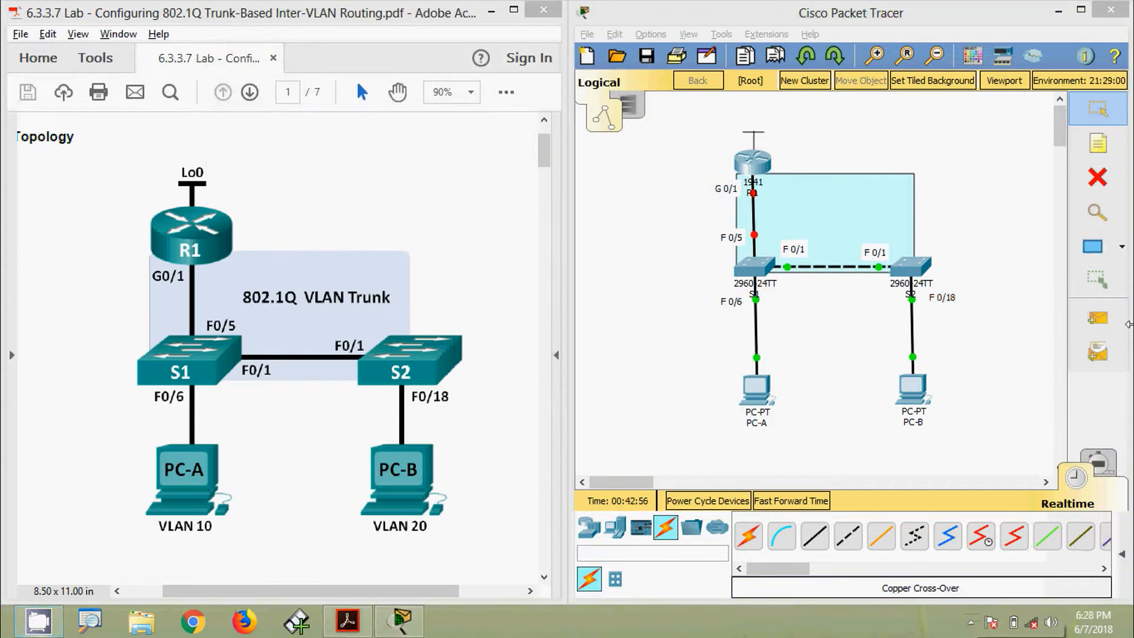
Add the note "802.1Q VLAN Trunk" inside the light blue rectangle.
{"action": "left_click", "coordinate": [1097, 148]}
{"action": "left_click", "coordinate": [794, 210]}
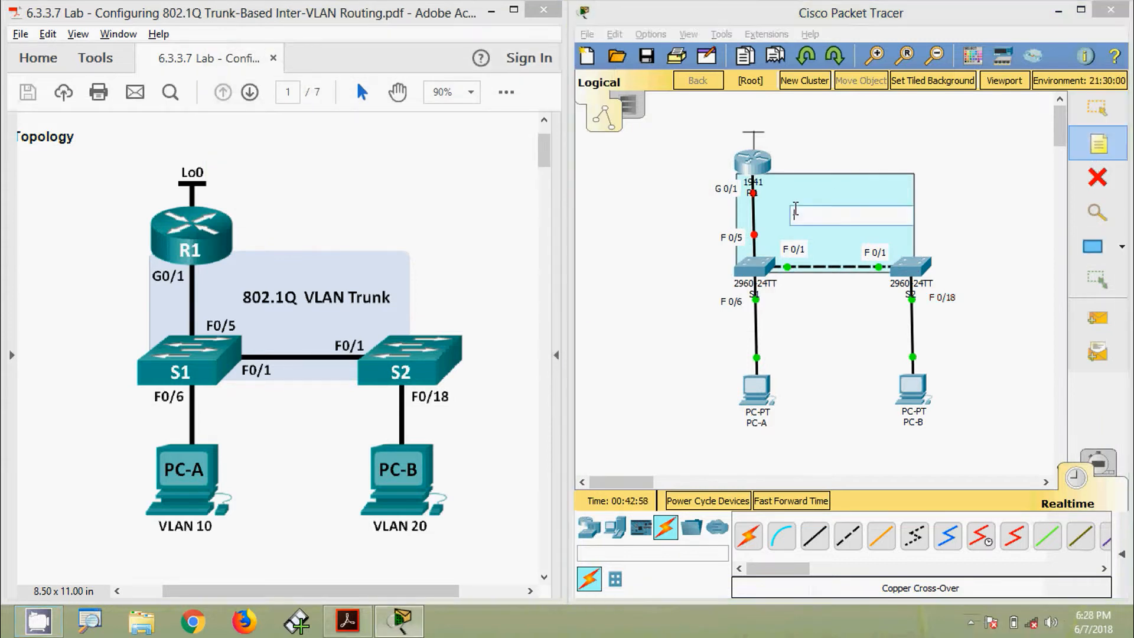
{"action": "type", "text": "802.1Q VLAN Trunk"}
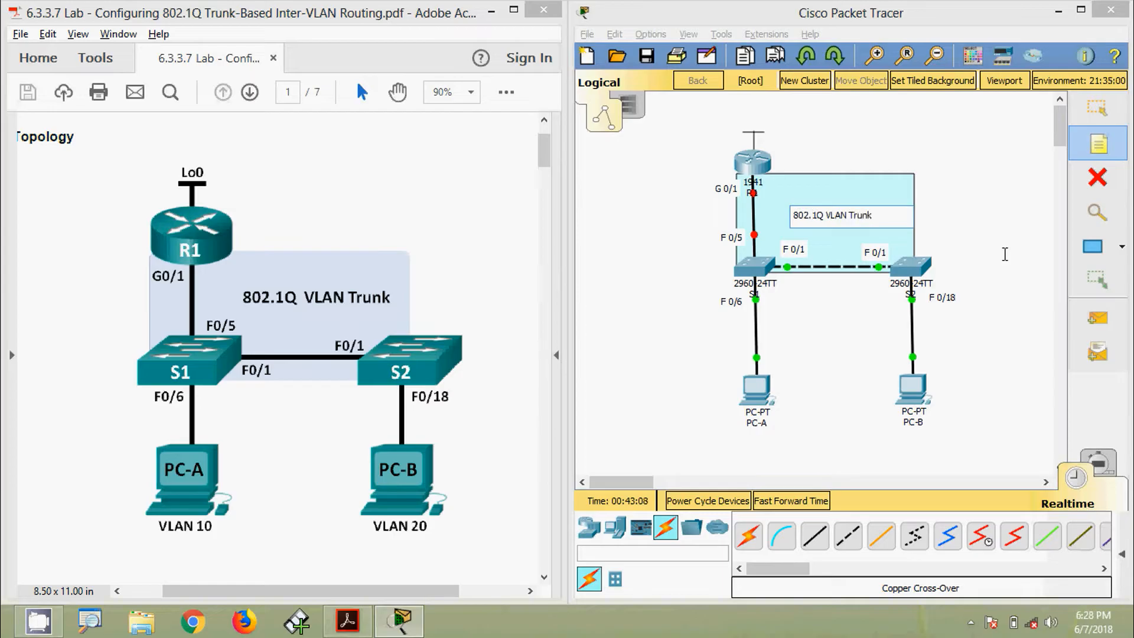
{"action": "key", "text": "Escape"}
{"action": "left_click", "coordinate": [837, 217]}
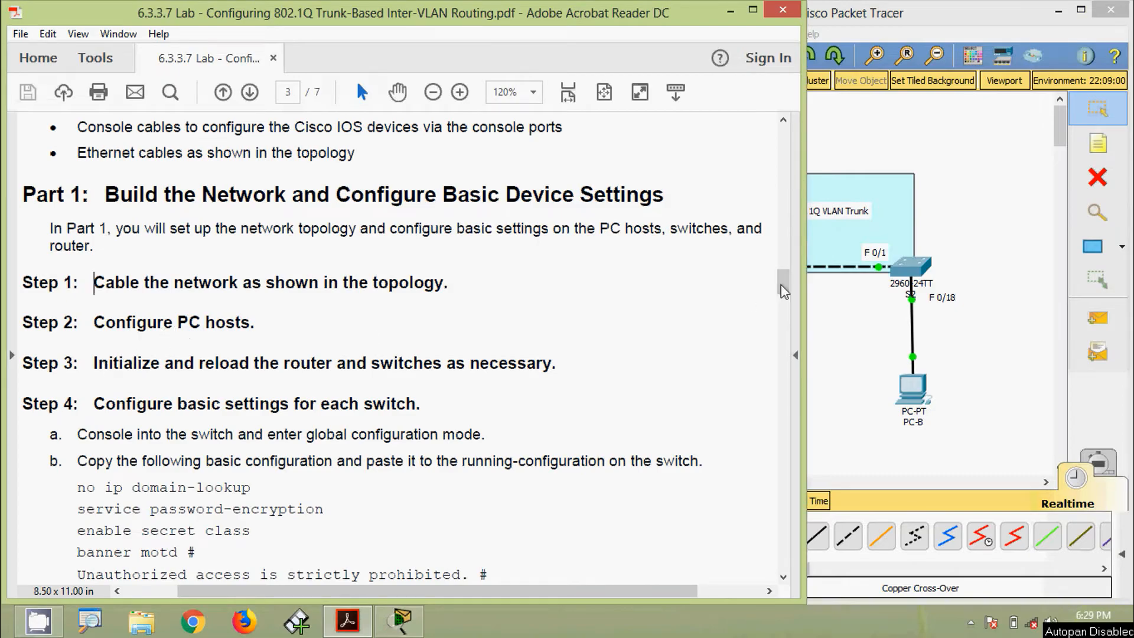
Copy PC-A's IP address 192.168.10.3 from the addressing table in the lab PDF.
{"action": "left_click_drag", "start_coordinate": [783, 289], "coordinate": [784, 212]}
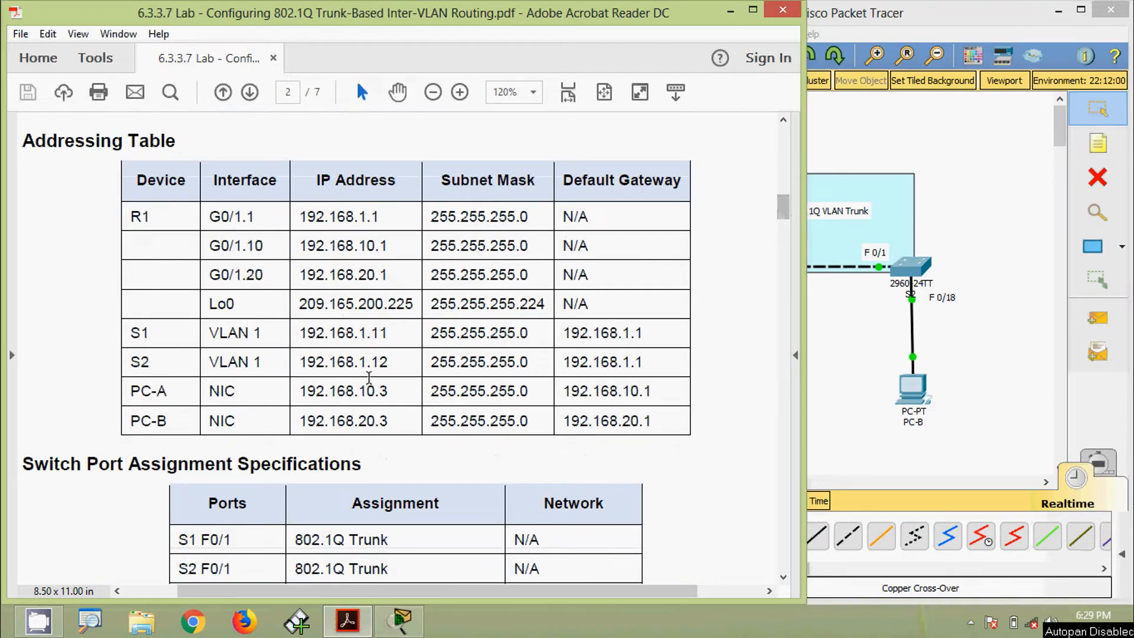
{"action": "left_click_drag", "start_coordinate": [296, 394], "coordinate": [386, 394]}
{"action": "key", "text": "ctrl+c"}
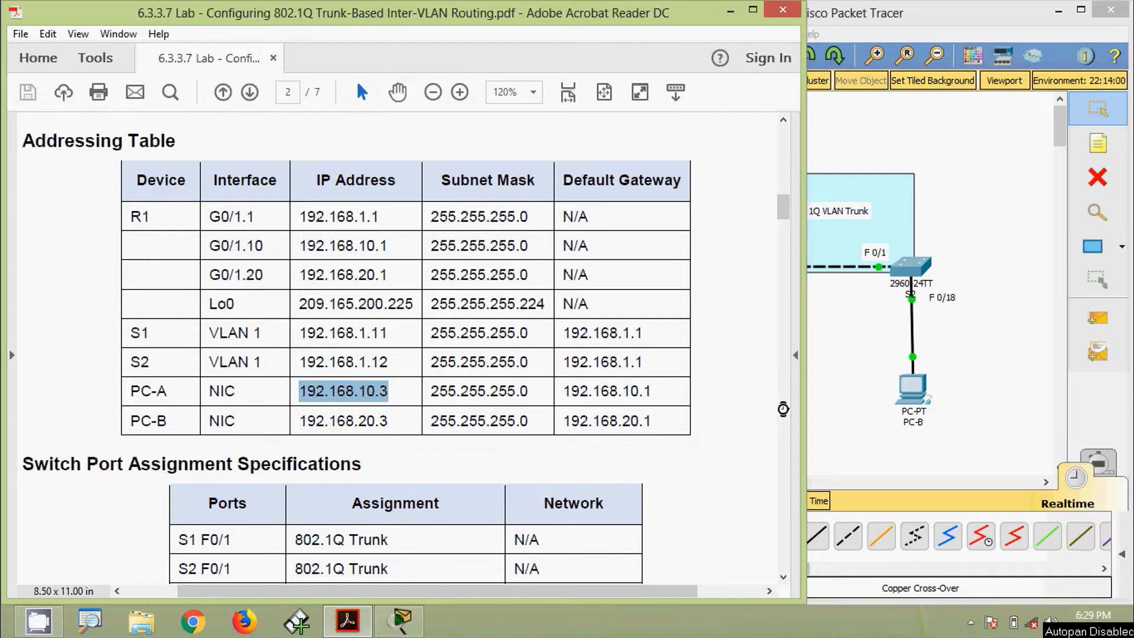
In Packet Tracer, give PC-A the static IP address 192.168.10.3, subnet mask 255.255.255.0 and default gateway 192.168.10.1.
{"action": "left_click", "coordinate": [836, 427]}
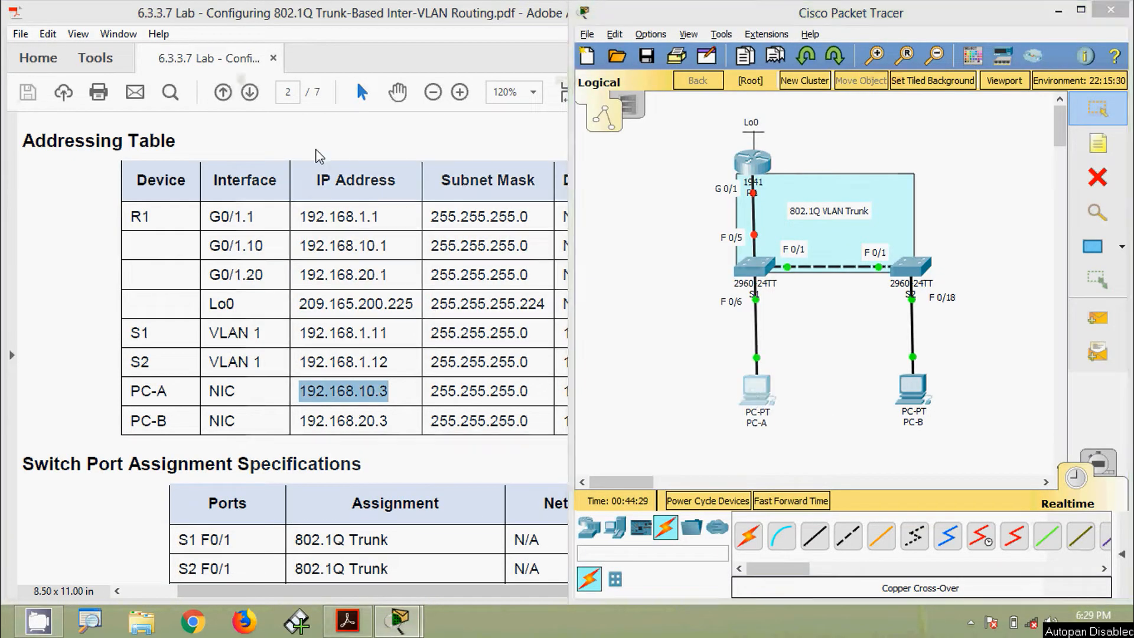
{"action": "left_click", "coordinate": [756, 390]}
{"action": "left_click", "coordinate": [346, 109]}
{"action": "left_click", "coordinate": [262, 150]}
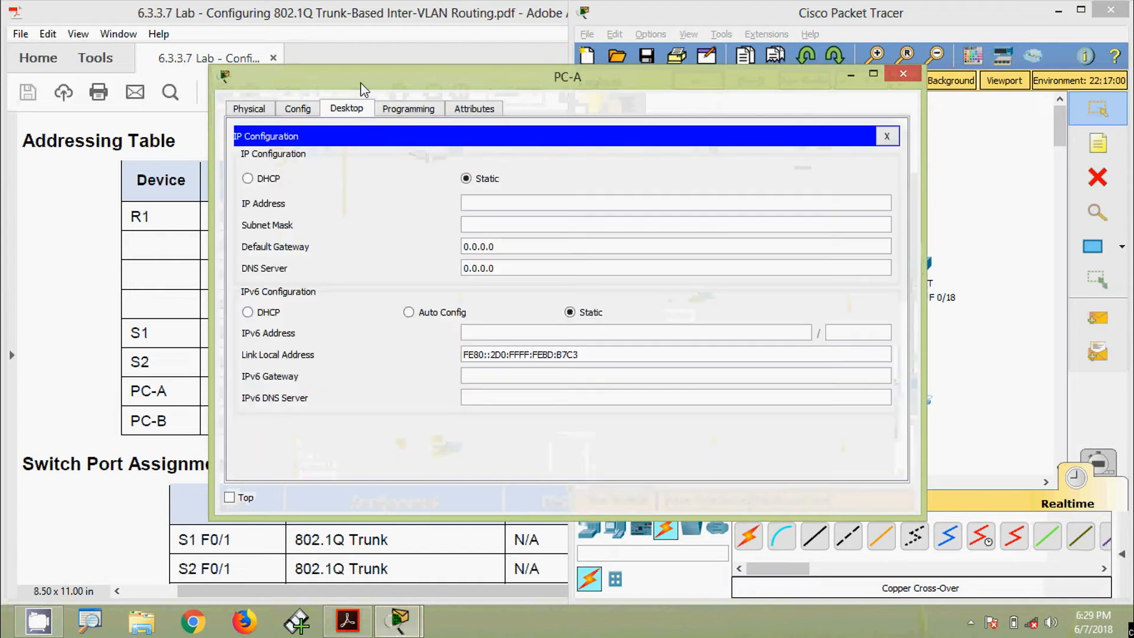
{"action": "left_click_drag", "start_coordinate": [354, 77], "coordinate": [598, 75]}
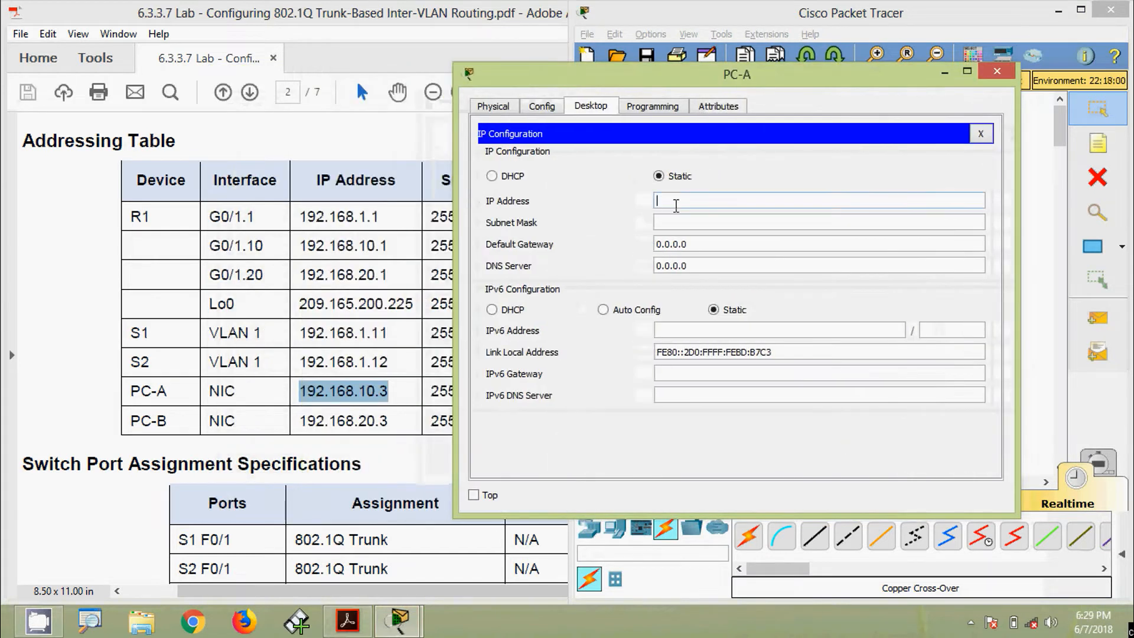
{"action": "key", "text": "ctrl+v"}
{"action": "left_click", "coordinate": [708, 223]}
{"action": "left_click_drag", "start_coordinate": [644, 76], "coordinate": [690, 80]}
{"action": "key", "text": "Tab"}
{"action": "key", "text": "ctrl+v"}
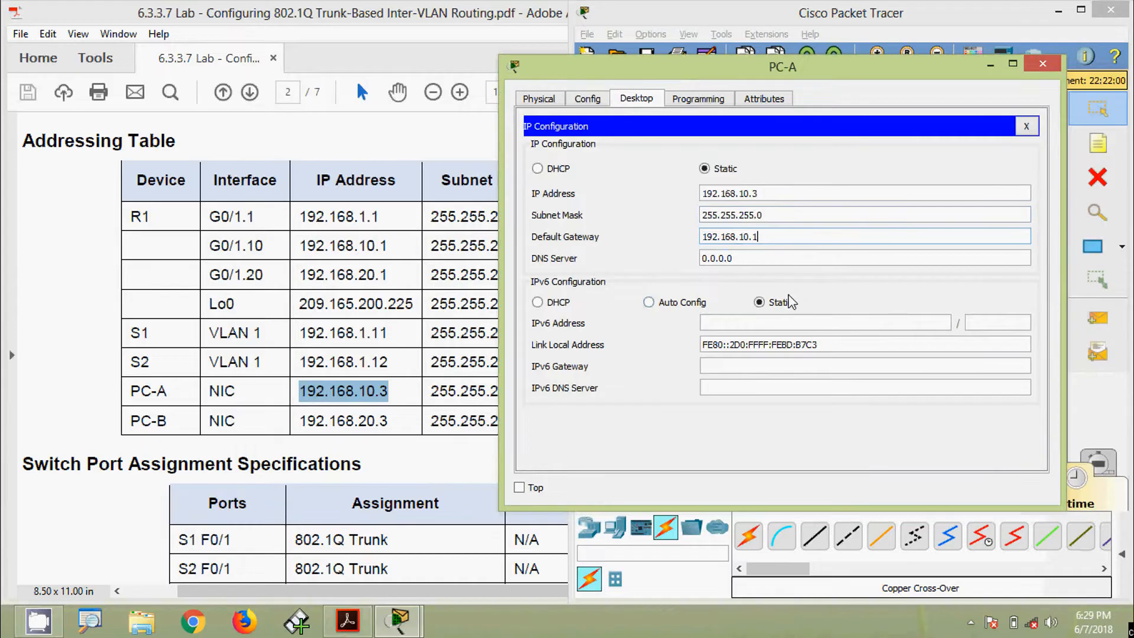
{"action": "left_click", "coordinate": [1029, 69]}
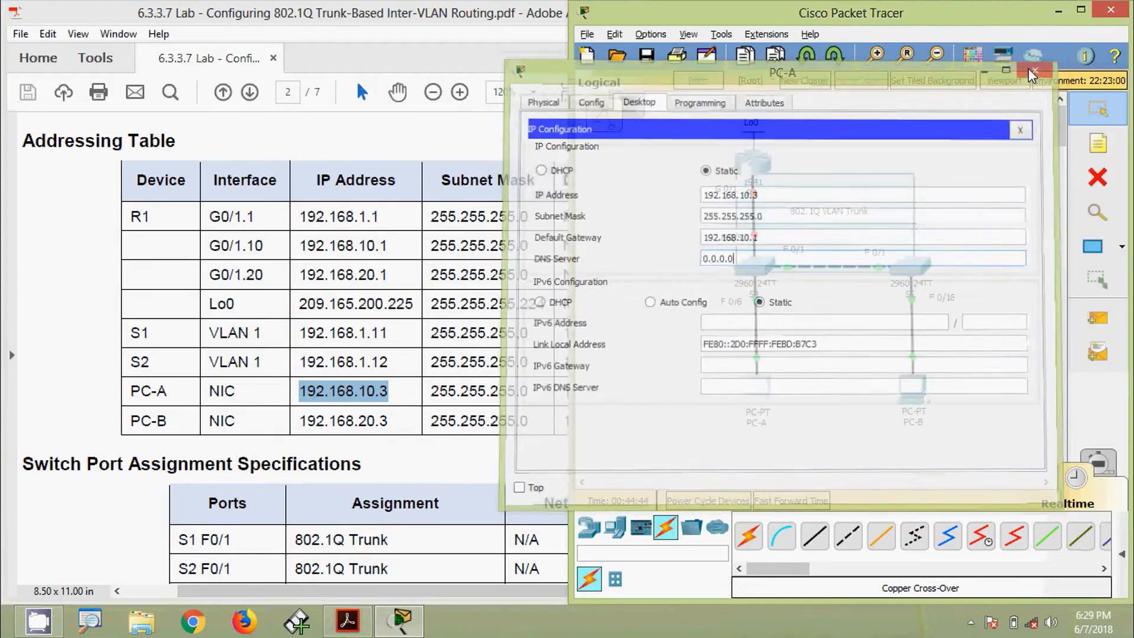
Copy PC-B's IP address 192.168.20.3 from the lab PDF's addressing table and open PC-B's IP configuration in Packet Tracer.
{"action": "left_click", "coordinate": [391, 391]}
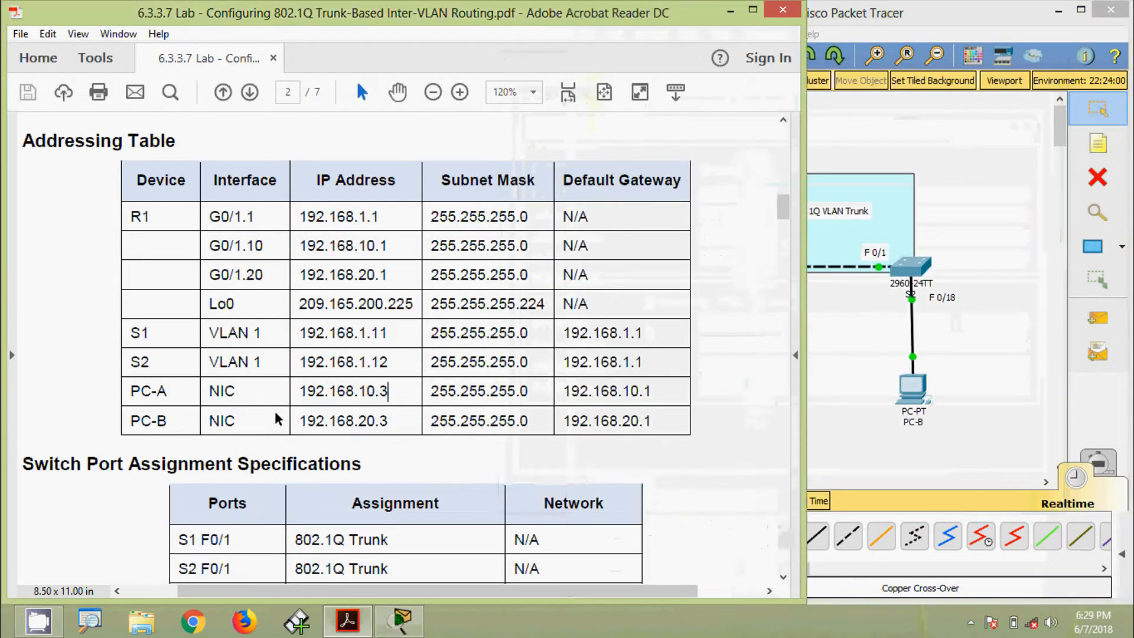
{"action": "left_click_drag", "start_coordinate": [298, 420], "coordinate": [392, 418]}
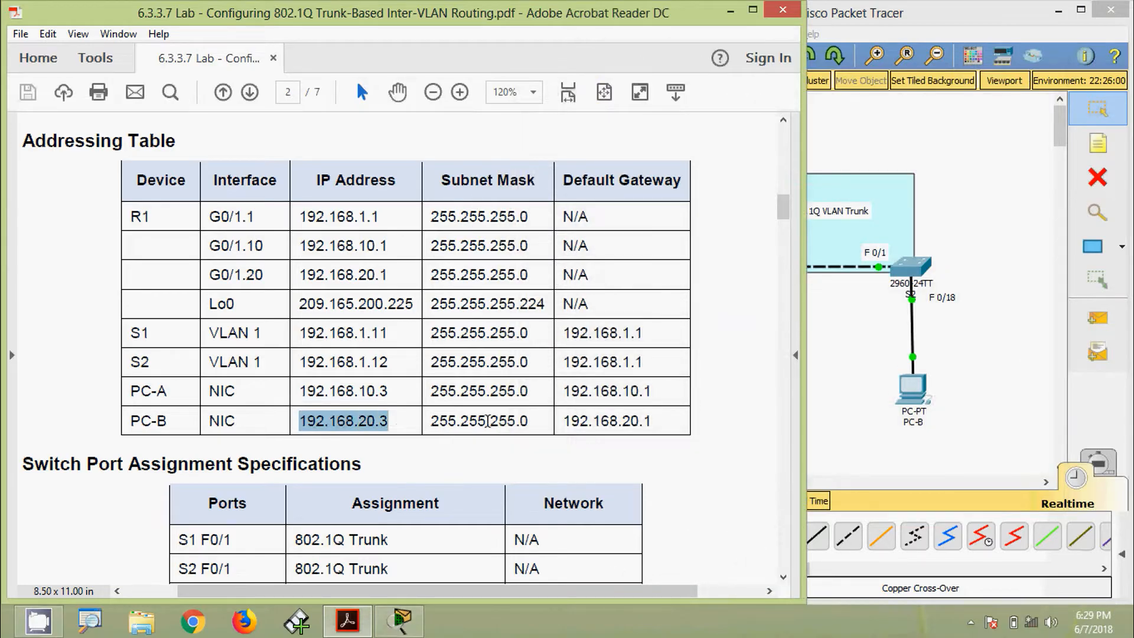
{"action": "left_click", "coordinate": [837, 429]}
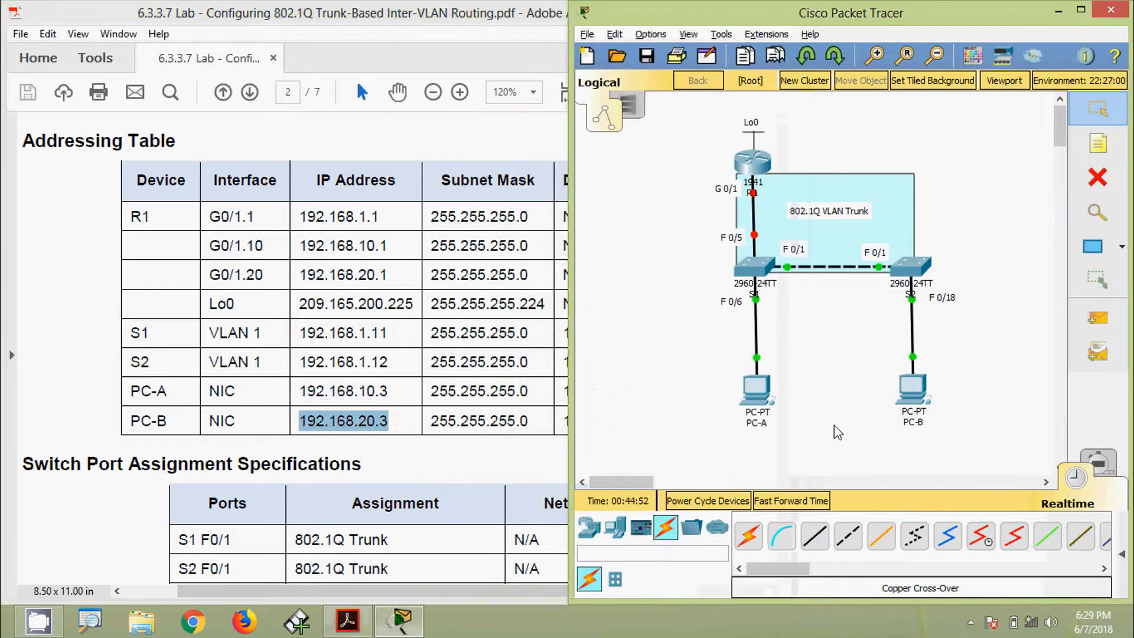
{"action": "left_click", "coordinate": [912, 388]}
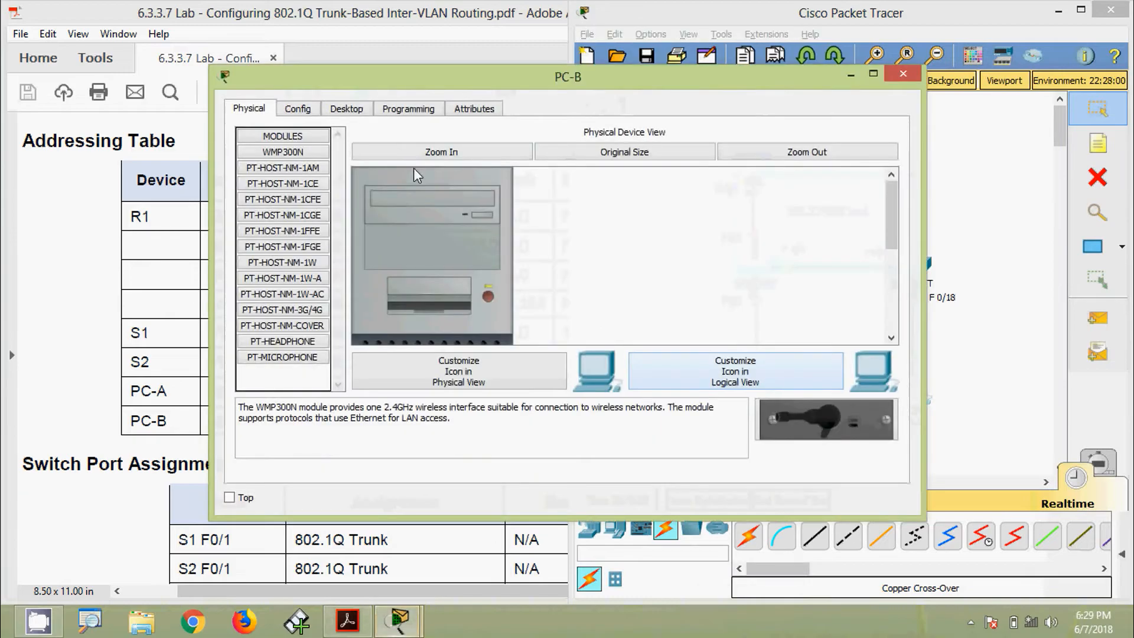
{"action": "left_click", "coordinate": [346, 108]}
{"action": "left_click", "coordinate": [306, 173]}
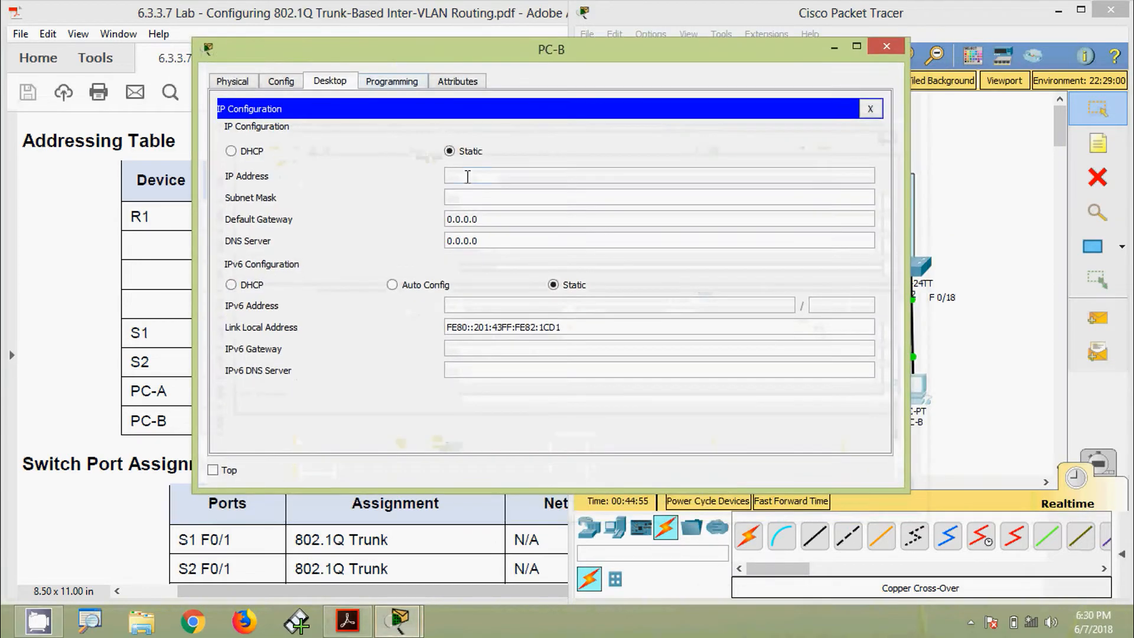
Give PC-B the static IP address 192.168.20.3, subnet mask 255.255.255.0 and default gateway 192.168.20.1, closing its window when done.
{"action": "type", "text": "192.168.20.3"}
{"action": "left_click", "coordinate": [493, 197]}
{"action": "left_click_drag", "start_coordinate": [472, 219], "coordinate": [353, 214]}
{"action": "type", "text": "192.168.20.3"}
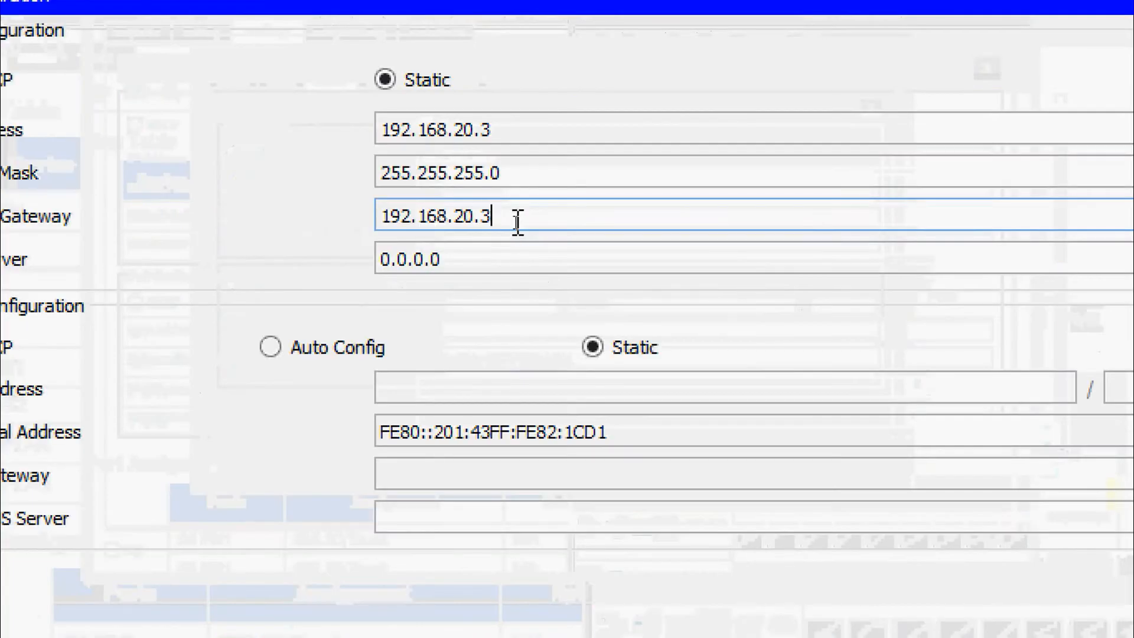
{"action": "key", "text": "BackSpace"}
{"action": "type", "text": "1"}
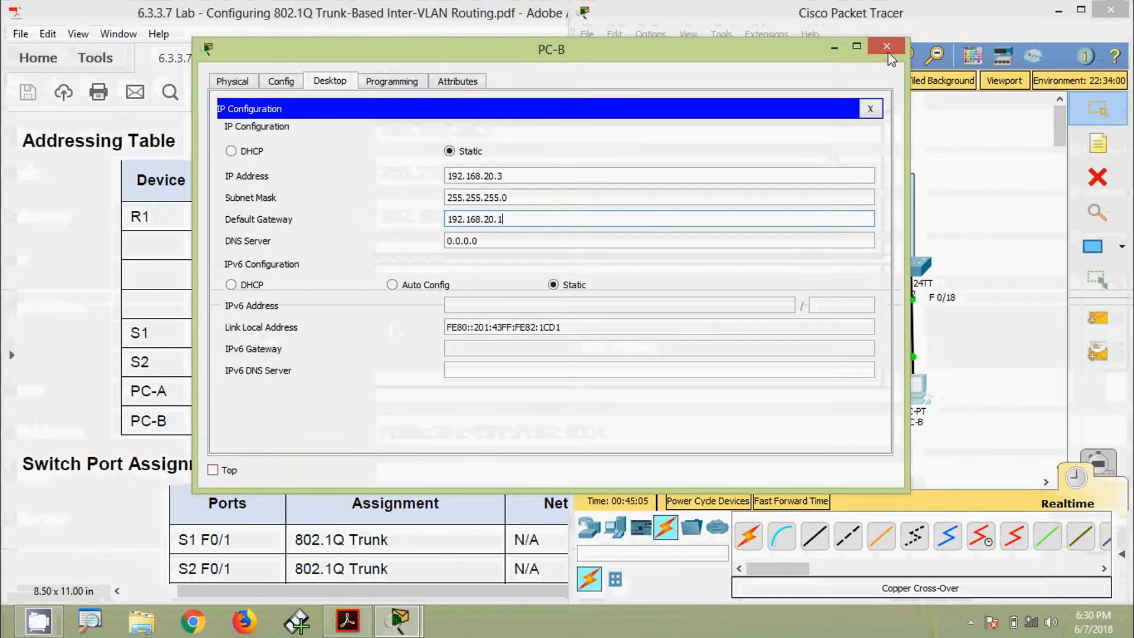
{"action": "left_click", "coordinate": [886, 47]}
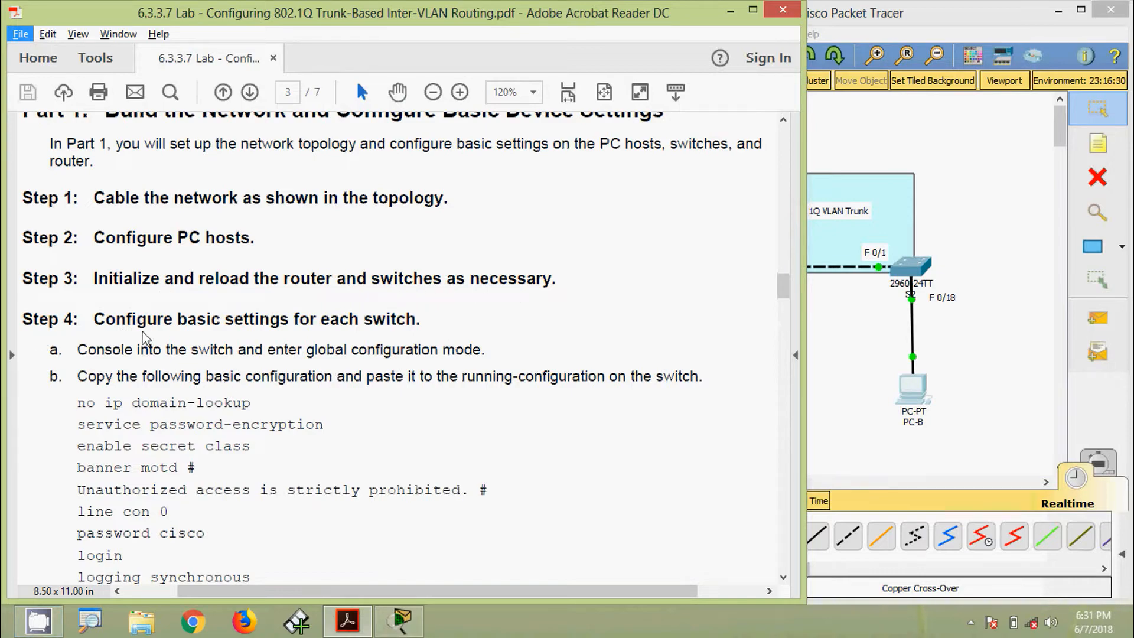
In the lab PDF, copy the basic switch configuration block of Step 4b, from "no ip domain-lookup" through "exit".
{"action": "left_click", "coordinate": [163, 376]}
{"action": "left_click", "coordinate": [125, 384]}
{"action": "scroll", "coordinate": [125, 384], "scroll_direction": "down", "scroll_amount": 3}
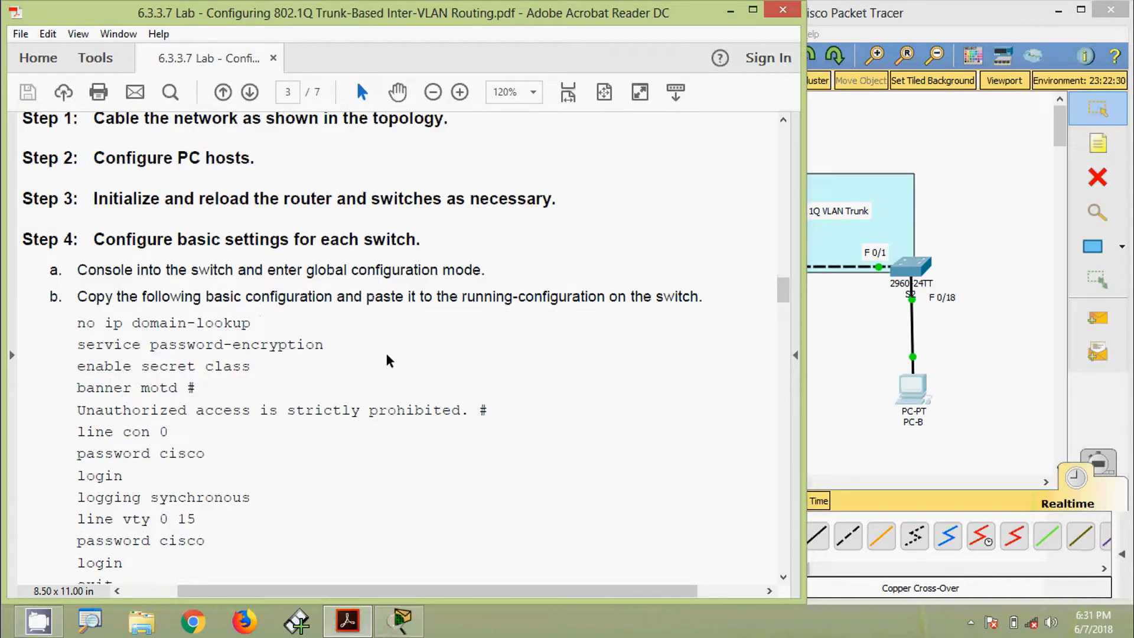
{"action": "left_click", "coordinate": [287, 345]}
{"action": "scroll", "coordinate": [283, 348], "scroll_direction": "down", "scroll_amount": 4}
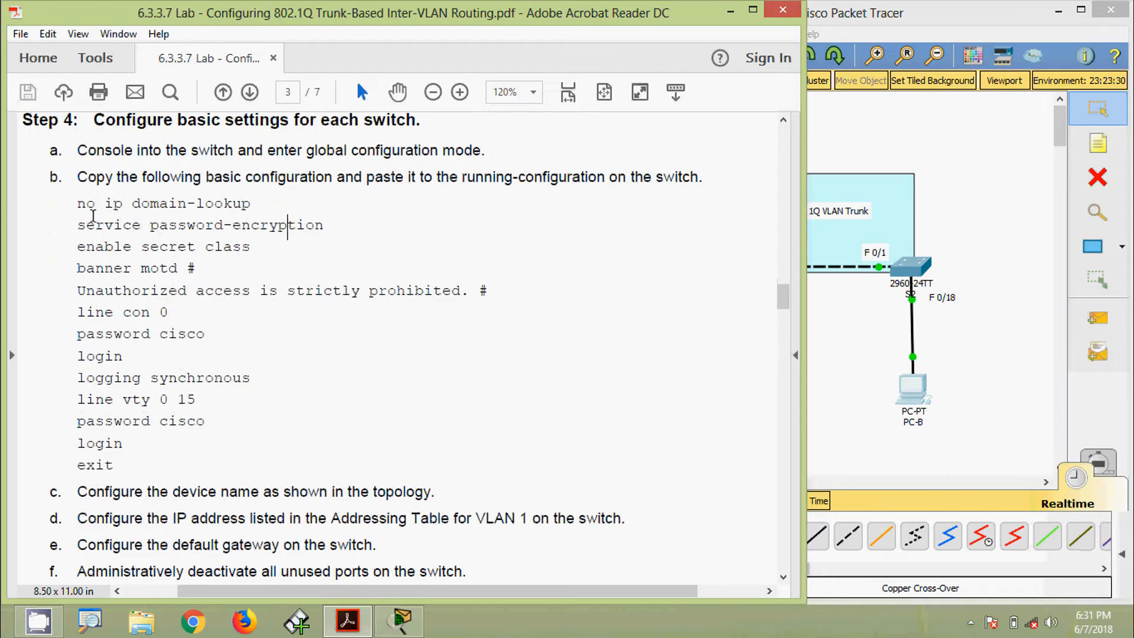
{"action": "left_click_drag", "start_coordinate": [77, 204], "coordinate": [117, 466]}
{"action": "key", "text": "ctrl+c"}
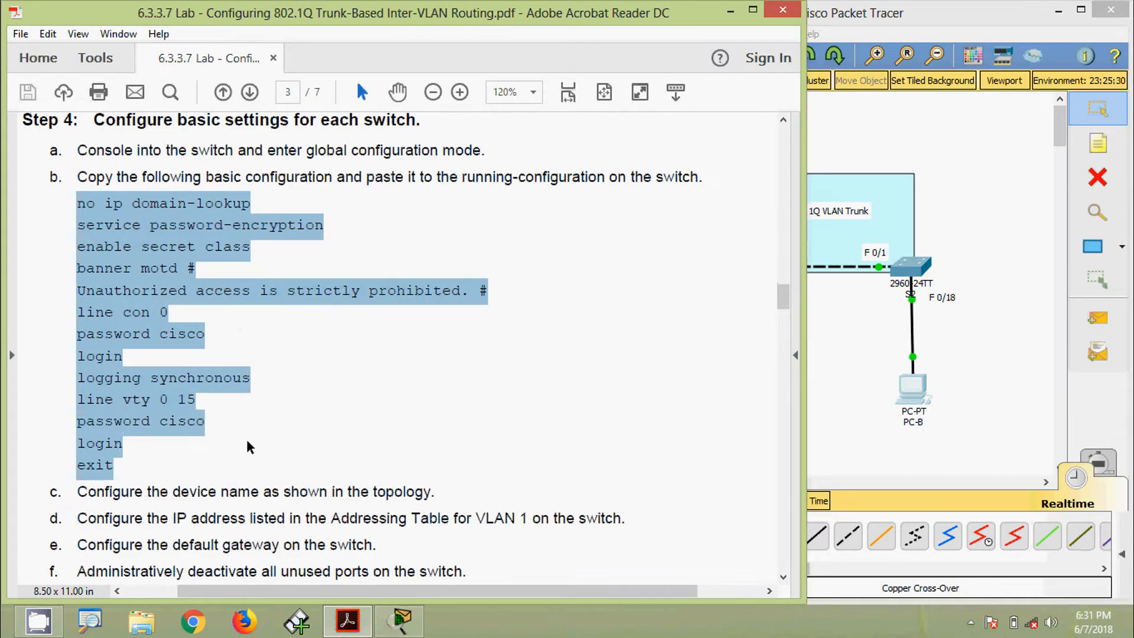
Open Notepad, paste the switch configuration including its enable secret and line passwords, and copy the whole text.
{"action": "key", "text": "super+r"}
{"action": "type", "text": "notepad"}
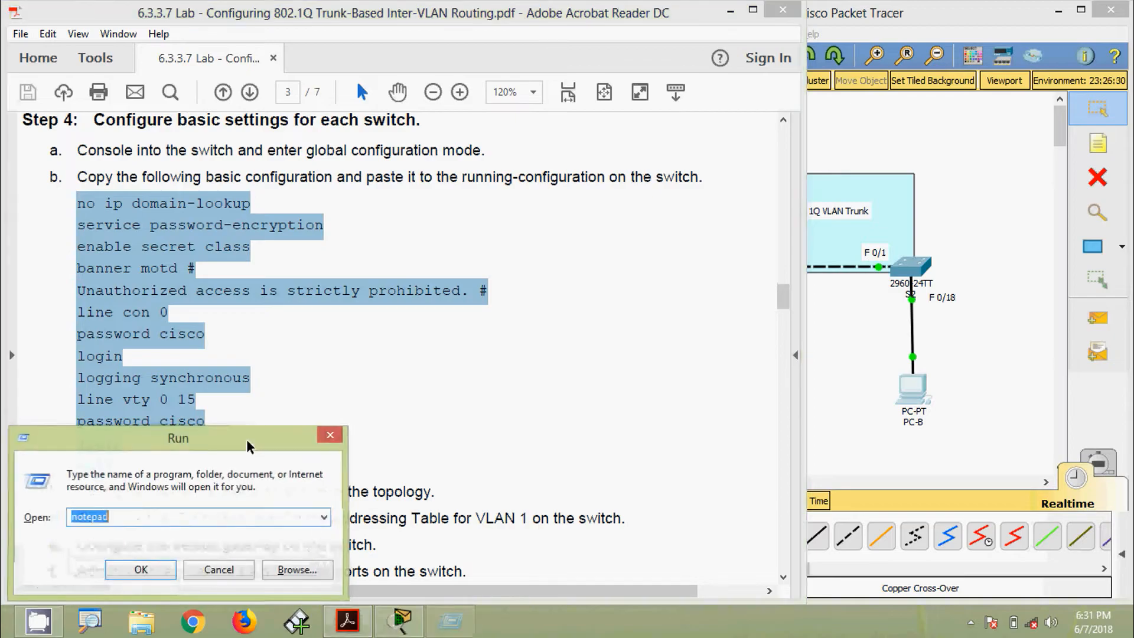
{"action": "key", "text": "Return"}
{"action": "key", "text": "ctrl+v"}
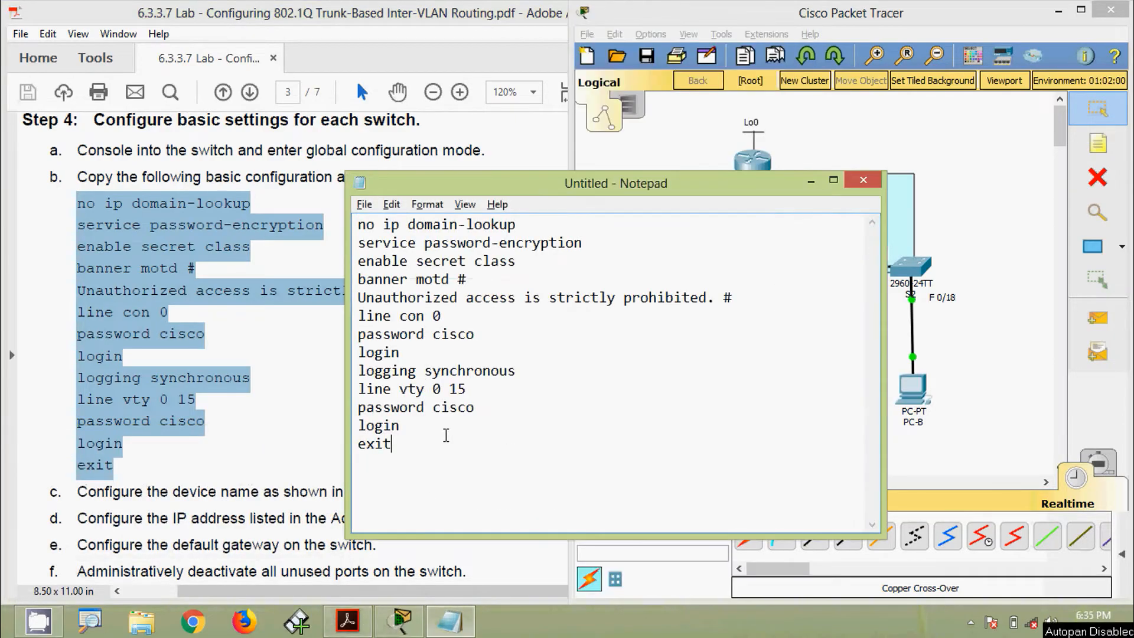
{"action": "key", "text": "ctrl+a"}
{"action": "key", "text": "super+c"}
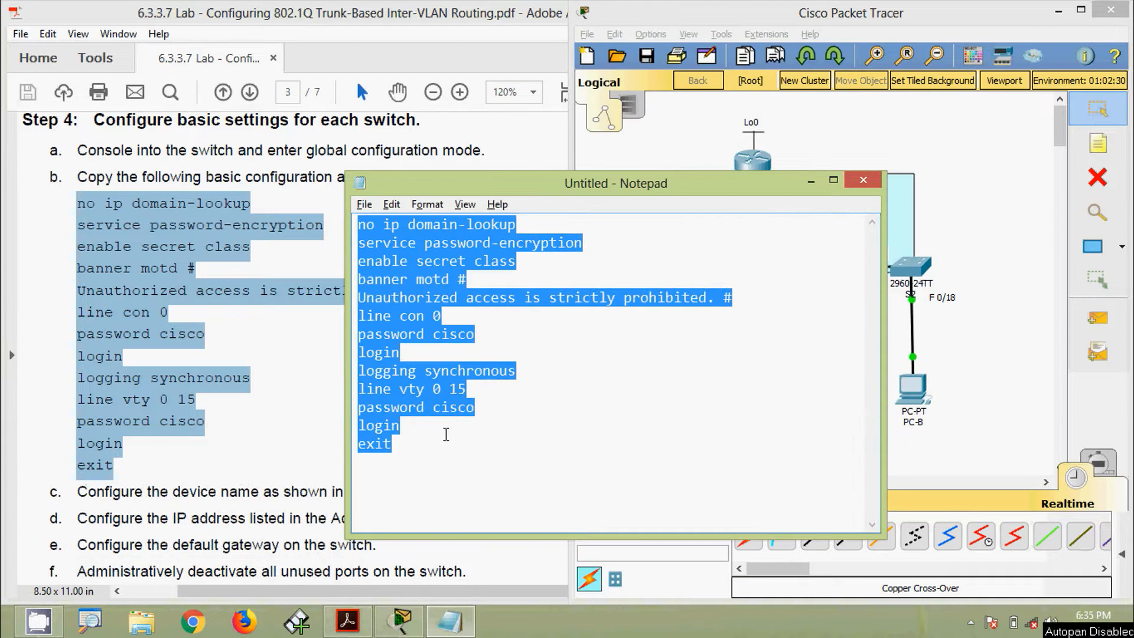
Switch to Packet Tracer, open S1's command line and enter global configuration mode.
{"action": "left_click", "coordinate": [990, 405]}
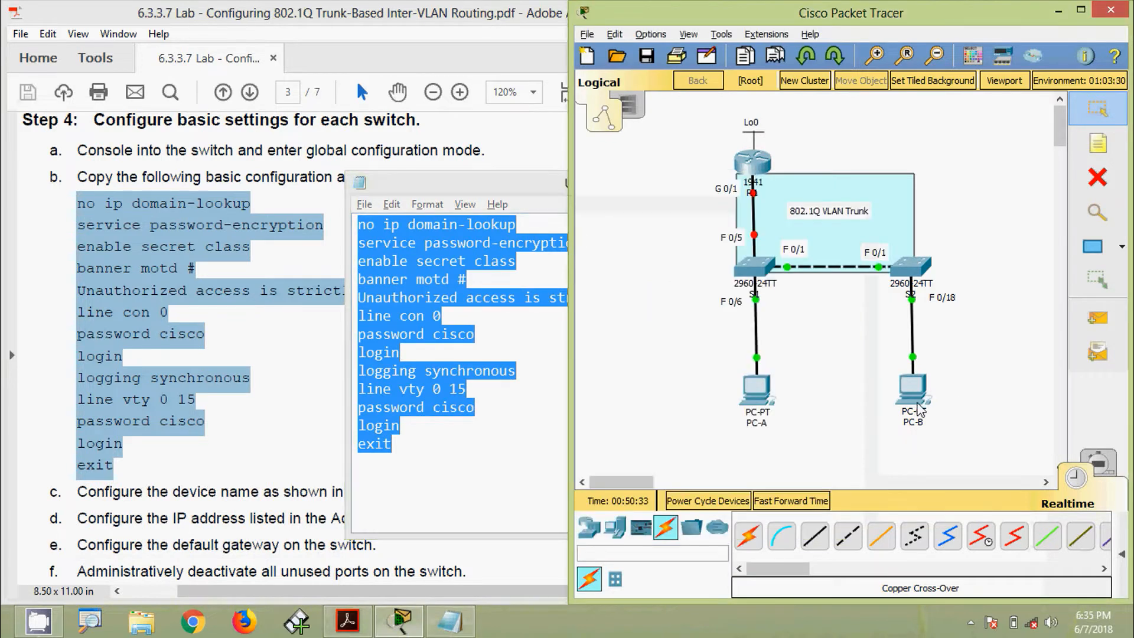
{"action": "left_click", "coordinate": [758, 268]}
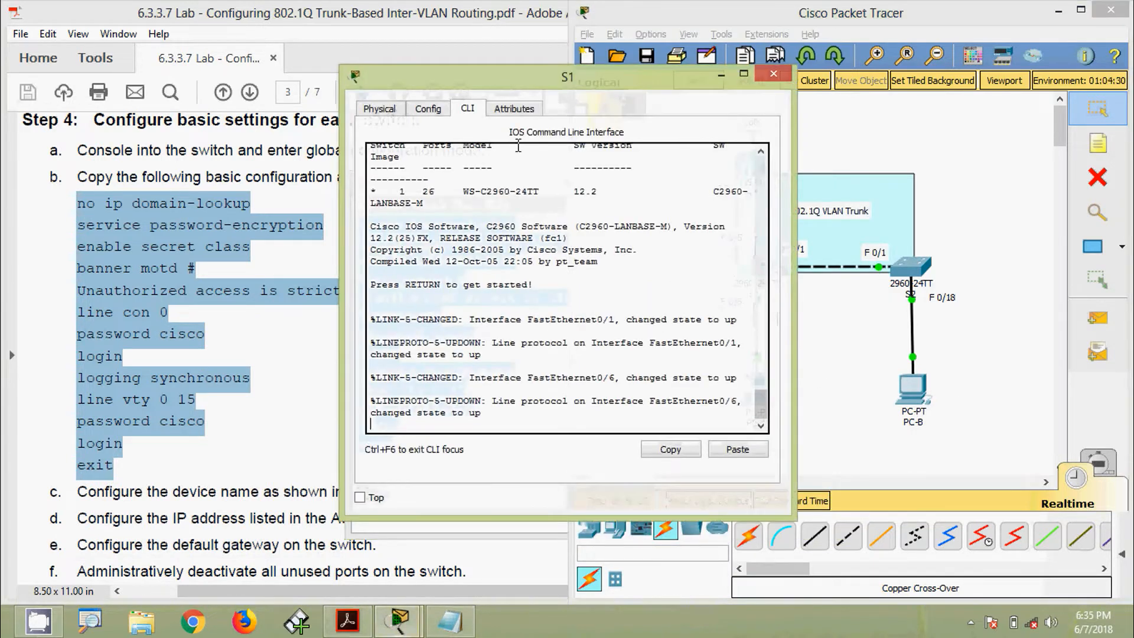
{"action": "left_click_drag", "start_coordinate": [532, 85], "coordinate": [487, 45]}
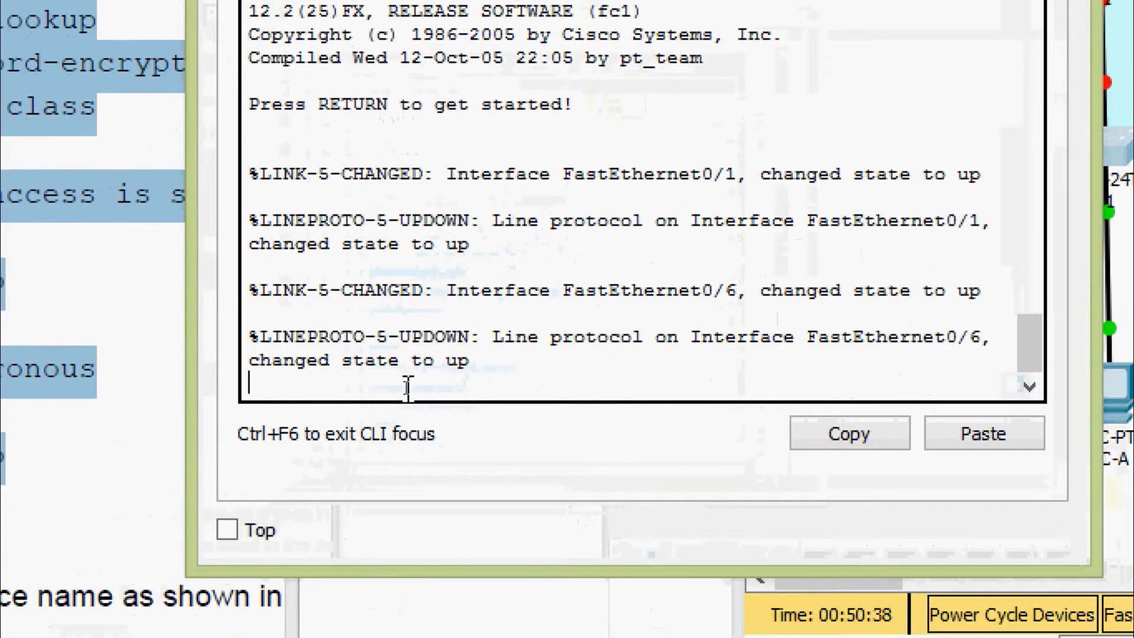
{"action": "key", "text": "Return"}
{"action": "type", "text": "en"}
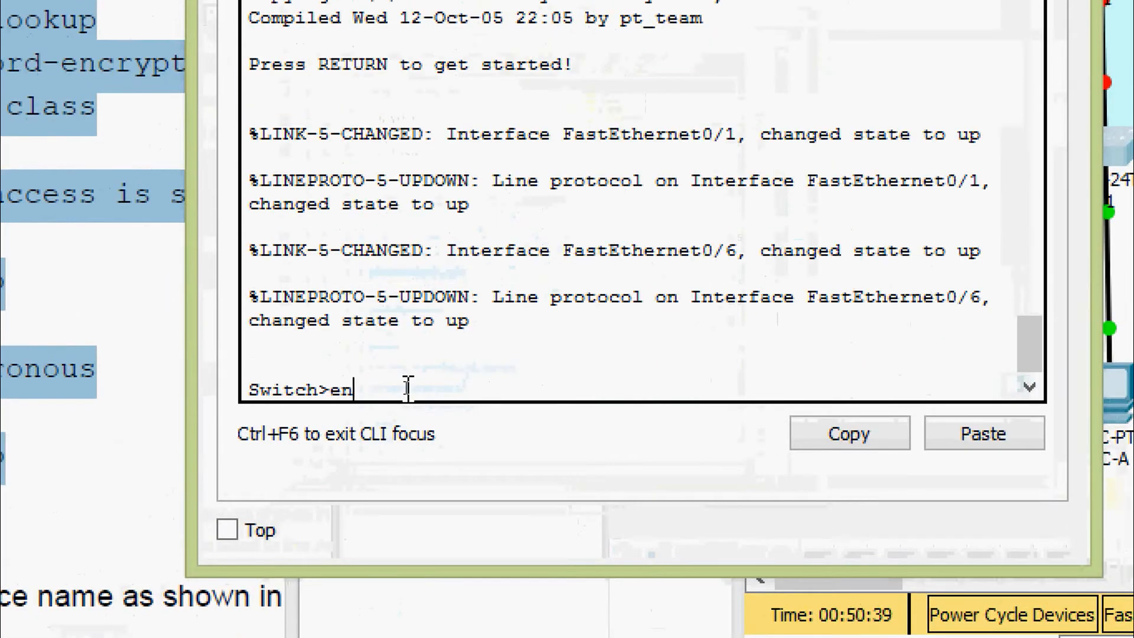
{"action": "type", "text": "a"}
{"action": "key", "text": "Return"}
{"action": "type", "text": "conf"}
{"action": "key", "text": "Tab"}
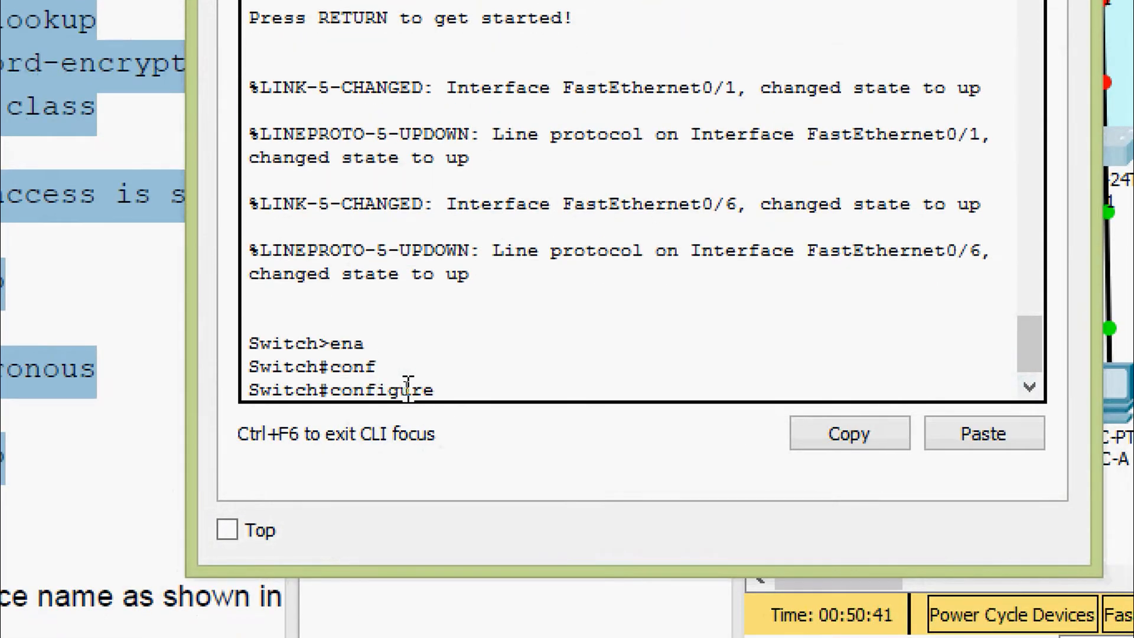
{"action": "type", "text": "terminal"}
{"action": "key", "text": "Return"}
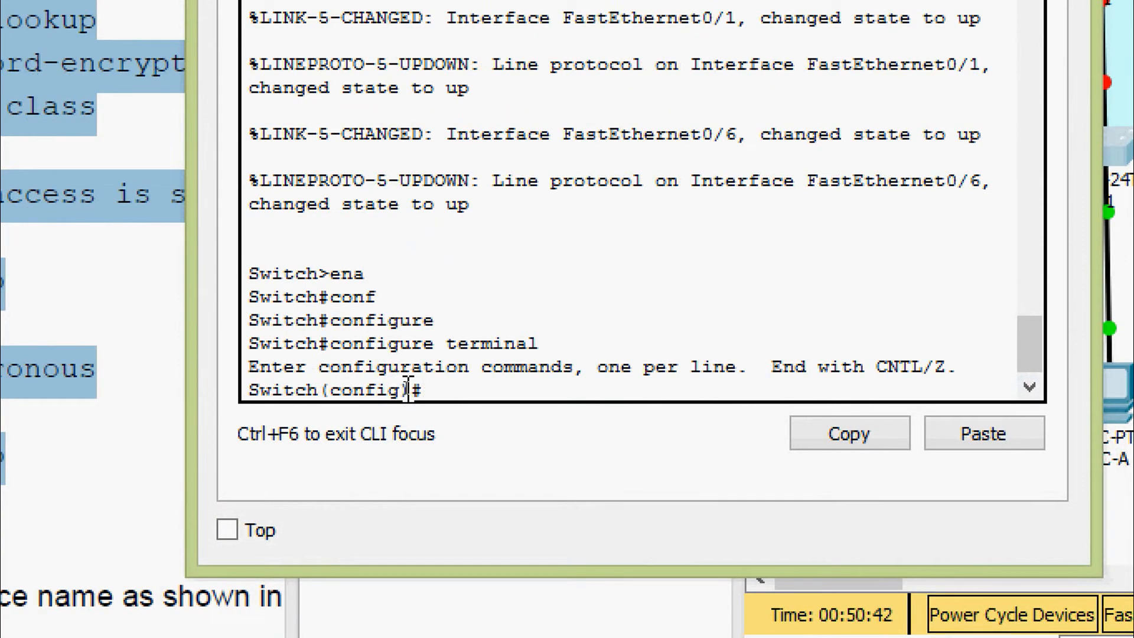
Paste the copied basic configuration, including the enable secret and the console and vty passwords, into S1's command line and close S1.
{"action": "right_click", "coordinate": [456, 390]}
{"action": "left_click", "coordinate": [507, 456]}
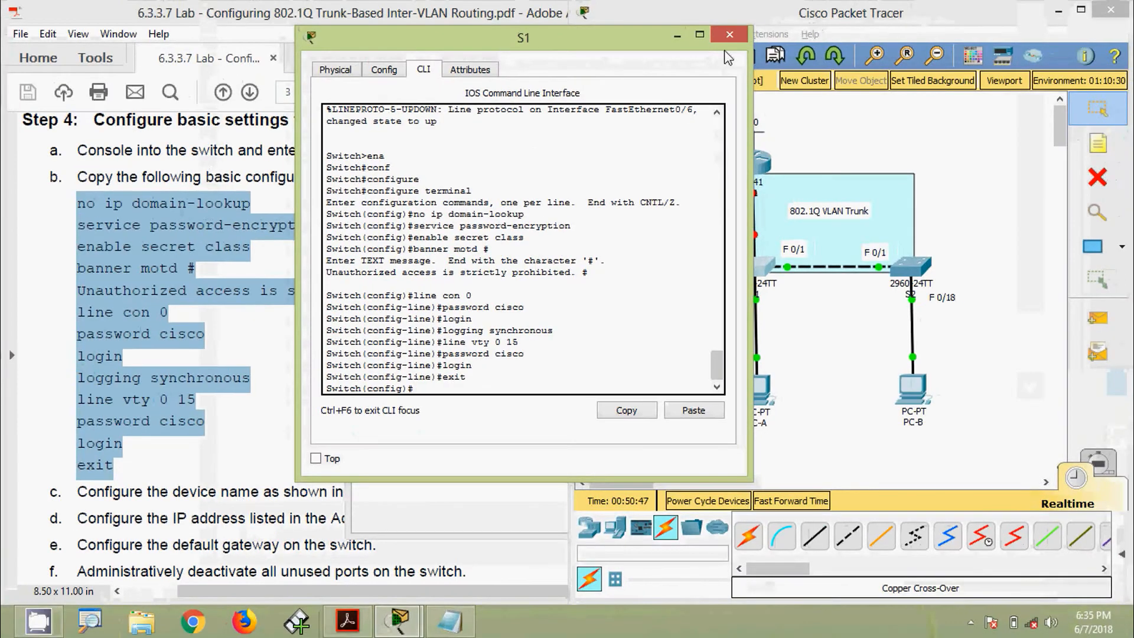
{"action": "left_click", "coordinate": [724, 33]}
Open S2's command line and enter global configuration mode.
{"action": "left_click", "coordinate": [905, 265]}
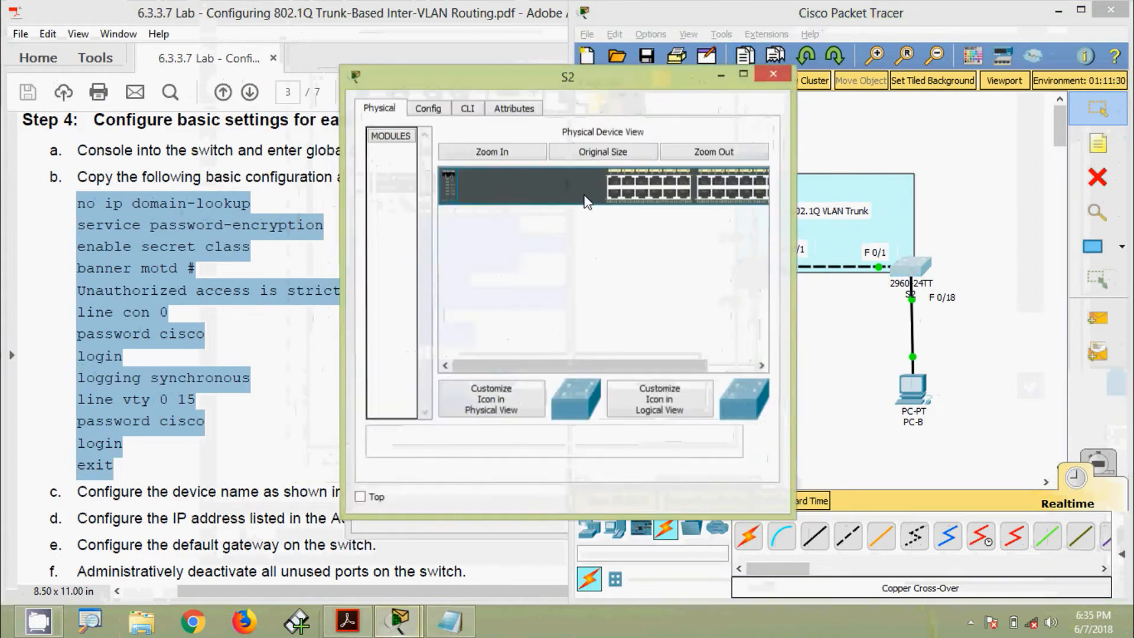
{"action": "left_click", "coordinate": [396, 71]}
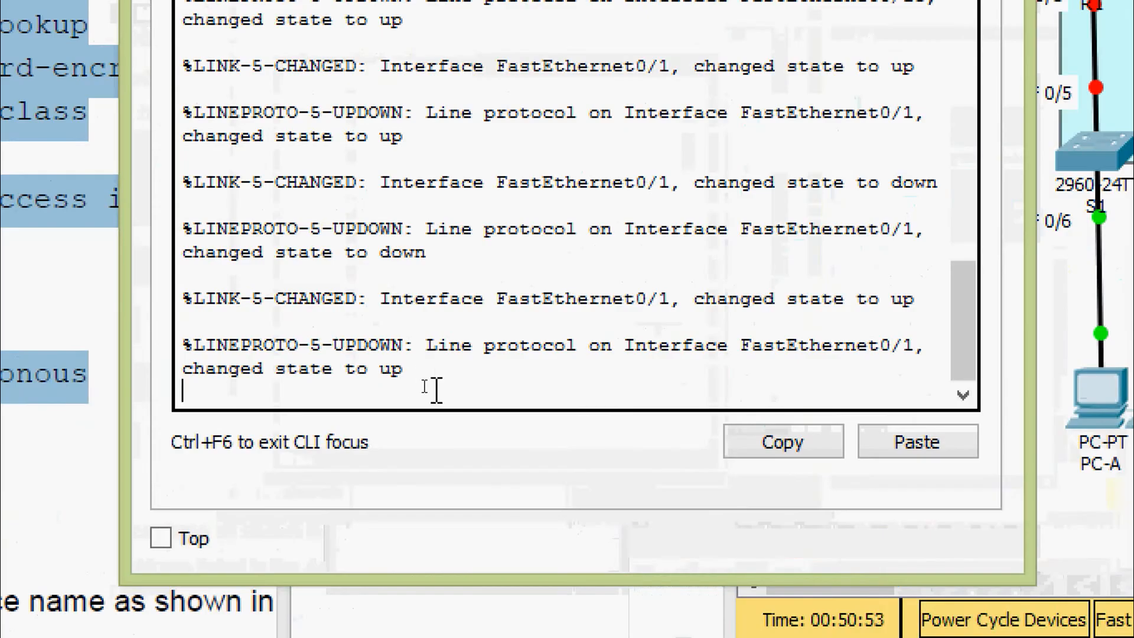
{"action": "key", "text": "Return"}
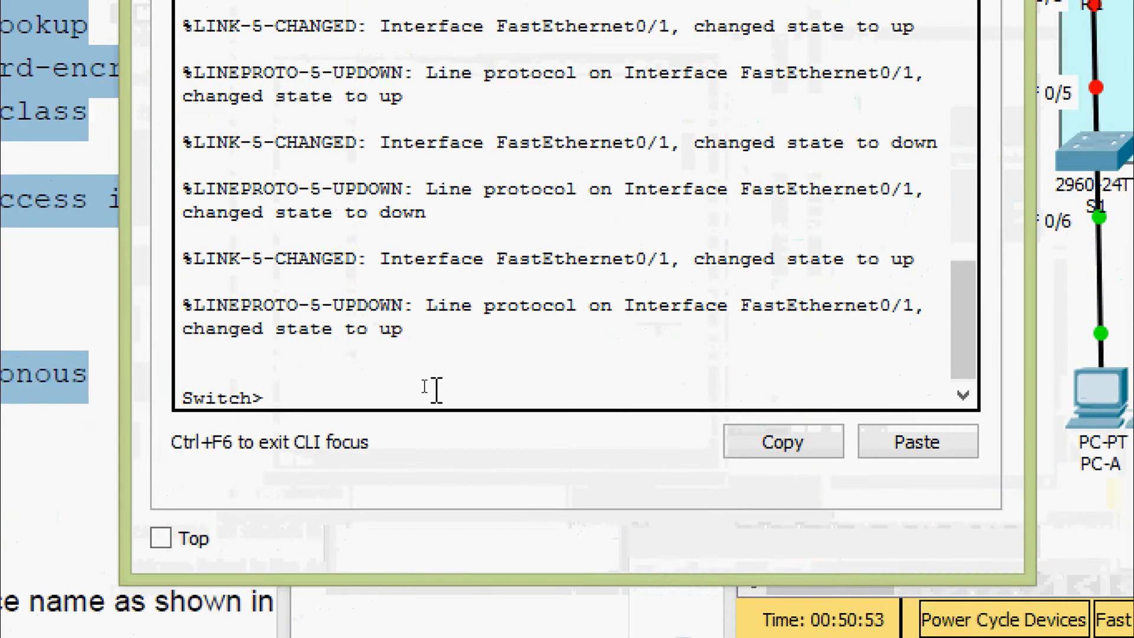
{"action": "type", "text": "ena"}
{"action": "key", "text": "Return"}
{"action": "type", "text": "conf"}
{"action": "key", "text": "Tab"}
{"action": "type", "text": "t"}
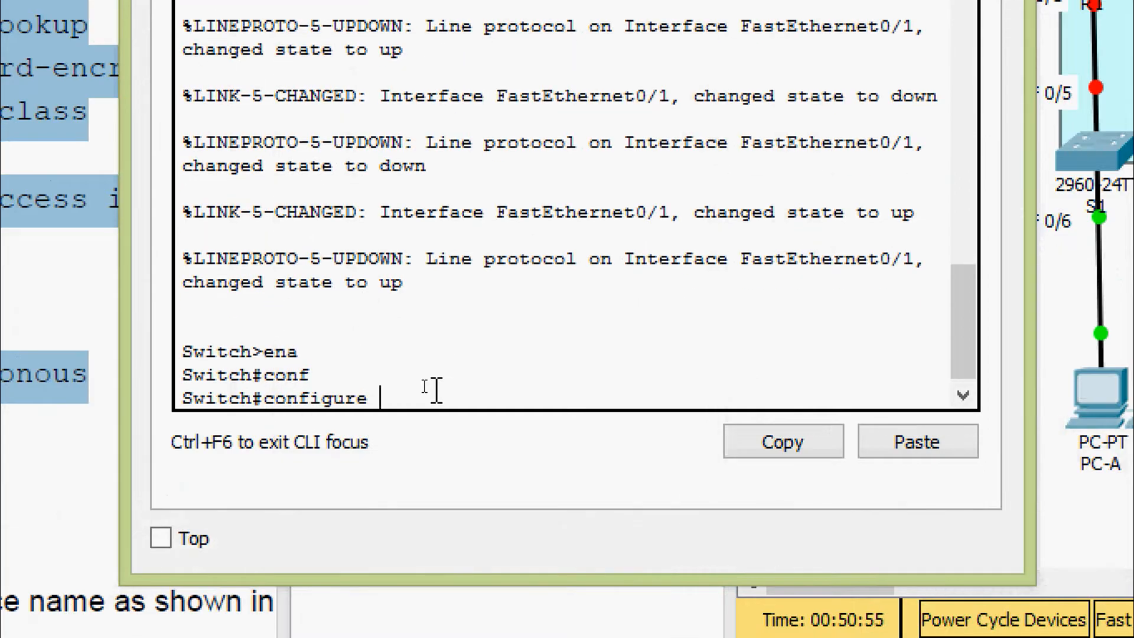
{"action": "key", "text": "Tab"}
{"action": "key", "text": "Return"}
Paste the copied basic configuration, including the enable secret and the console and vty passwords, into S2's command line and close S2.
{"action": "right_click", "coordinate": [435, 387]}
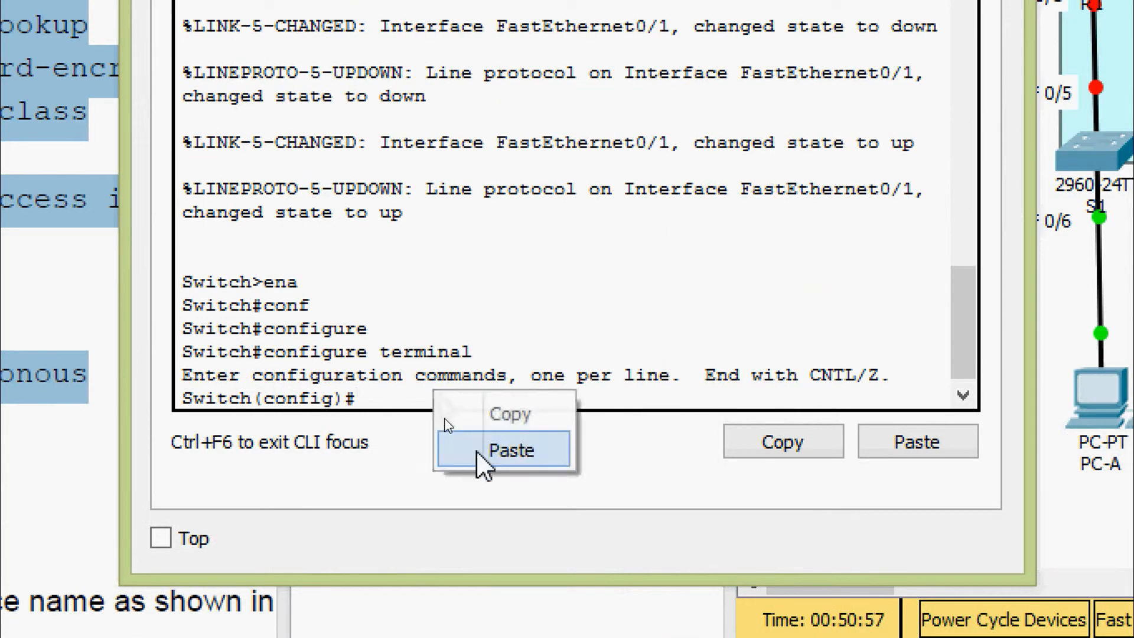
{"action": "left_click", "coordinate": [480, 460]}
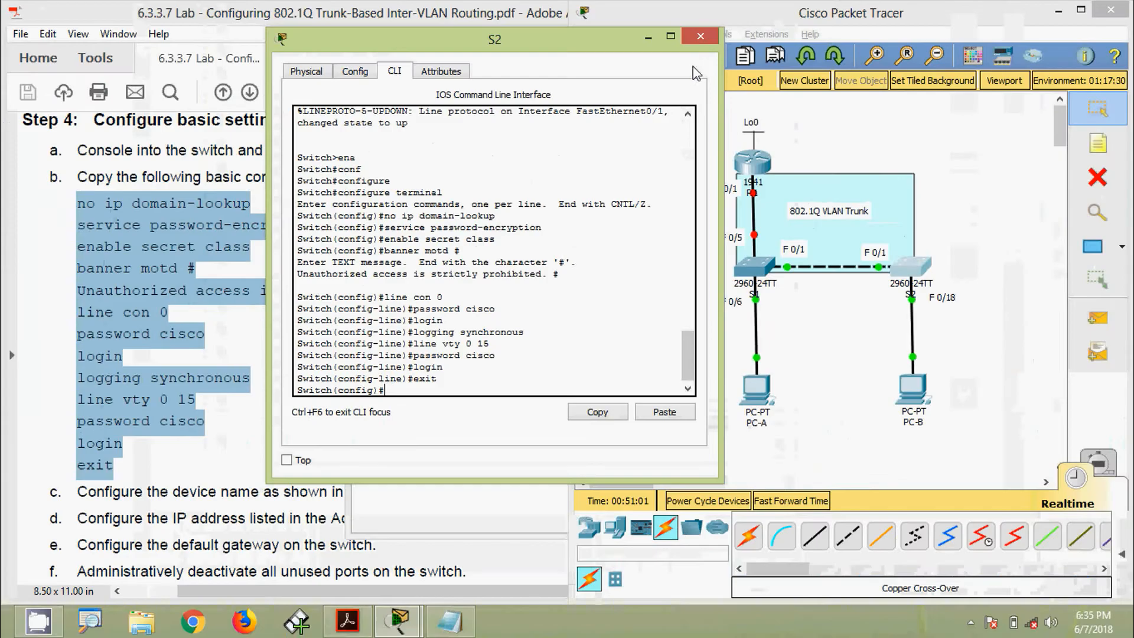
{"action": "left_click", "coordinate": [700, 36]}
Minimize Notepad and examine the remaining Step 4 switch tasks c to g in the lab PDF.
{"action": "left_click", "coordinate": [762, 194]}
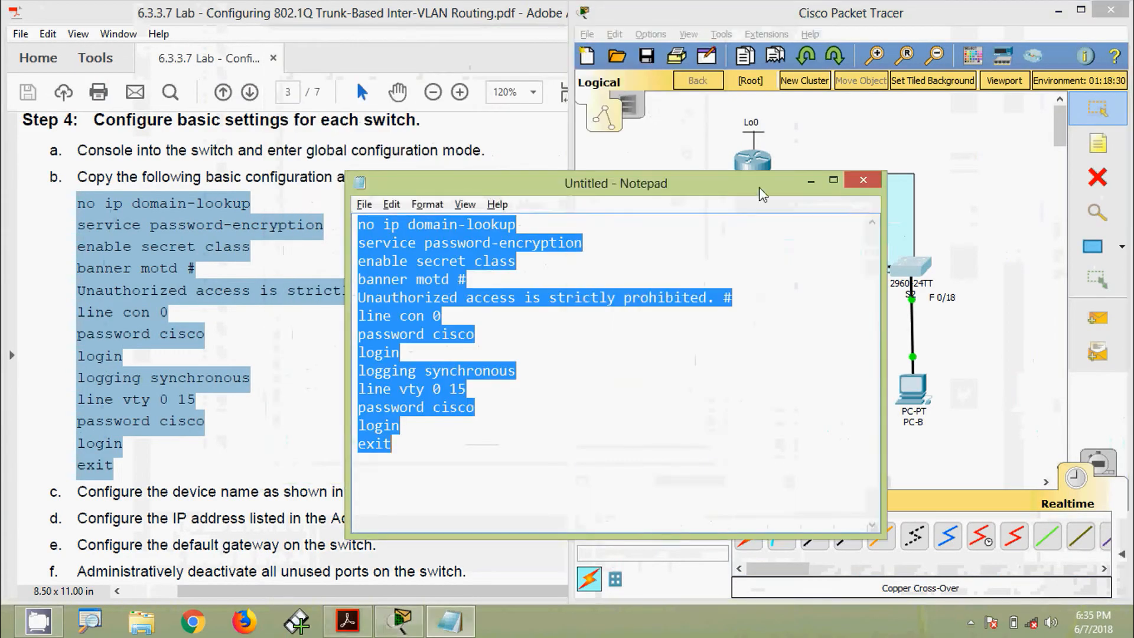
{"action": "left_click", "coordinate": [811, 180]}
{"action": "left_click", "coordinate": [173, 427]}
{"action": "scroll", "coordinate": [173, 431], "scroll_direction": "down", "scroll_amount": 3}
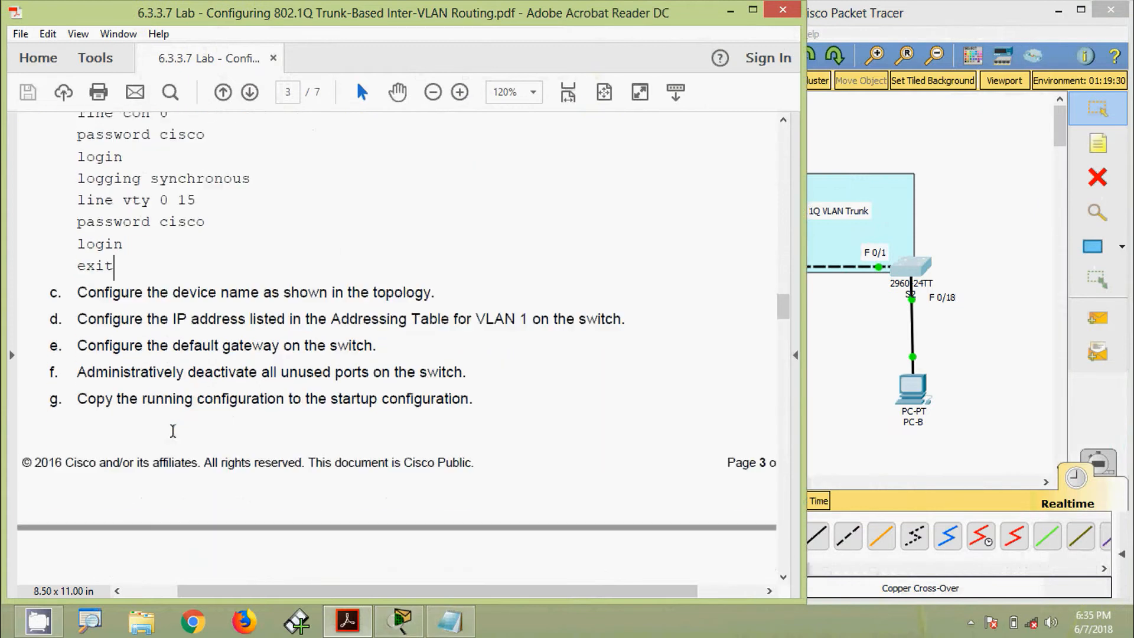
{"action": "scroll", "coordinate": [173, 431], "scroll_direction": "down", "scroll_amount": 1}
{"action": "left_click", "coordinate": [407, 279]}
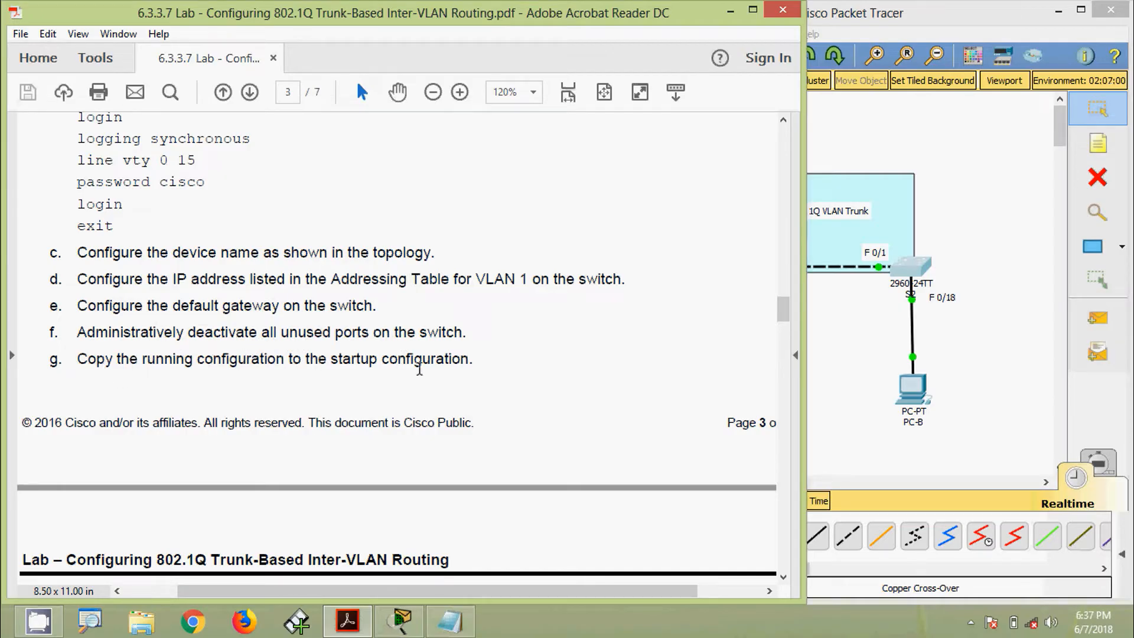
In Packet Tracer, set the first switch's hostname to S1 from its command line and close its window.
{"action": "left_click", "coordinate": [843, 427]}
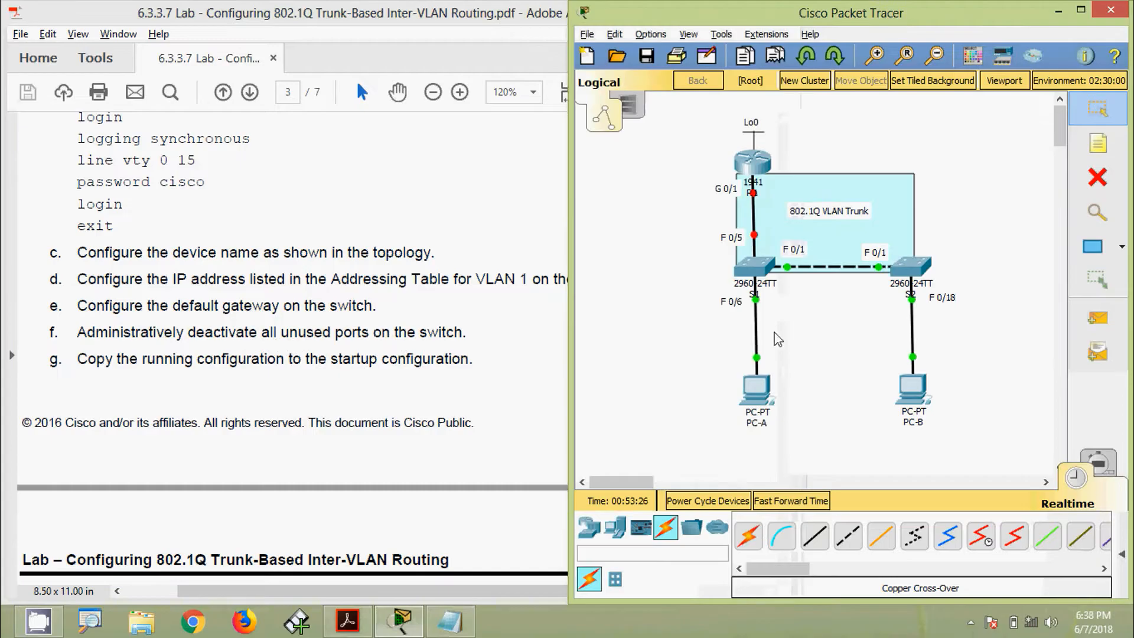
{"action": "left_click", "coordinate": [755, 268]}
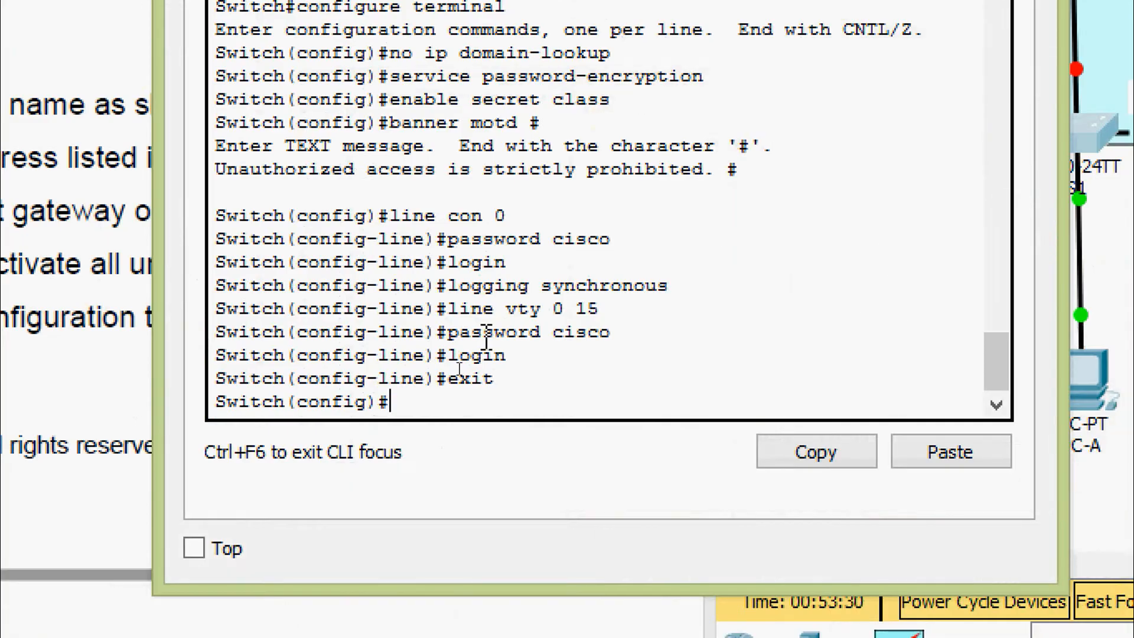
{"action": "type", "text": "ho"}
{"action": "key", "text": "Tab"}
{"action": "type", "text": "S1"}
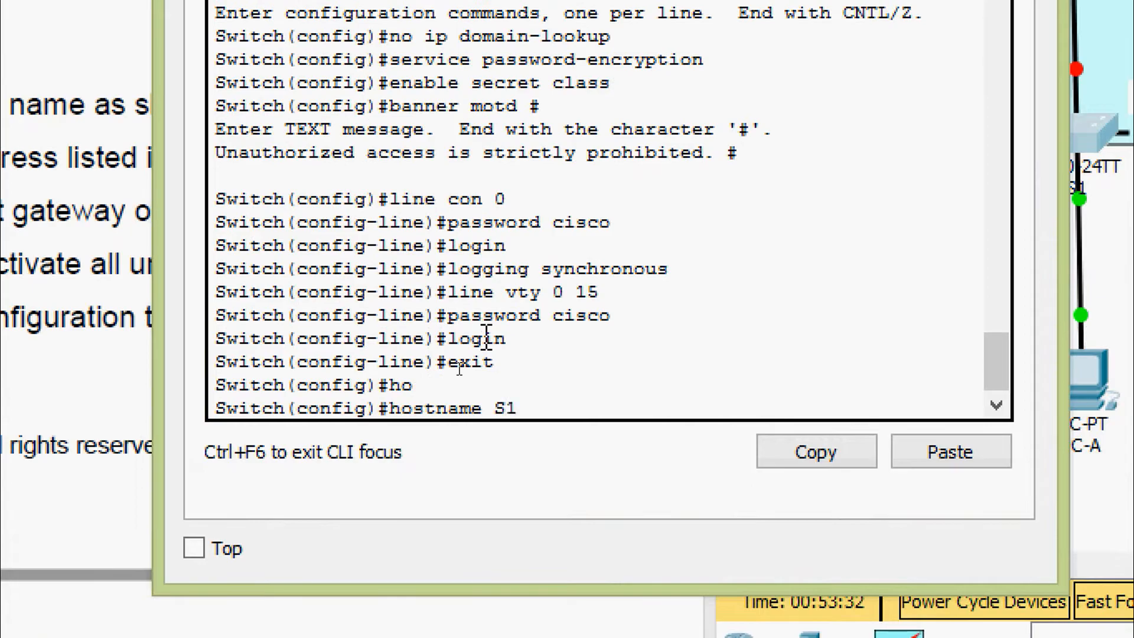
{"action": "key", "text": "Return"}
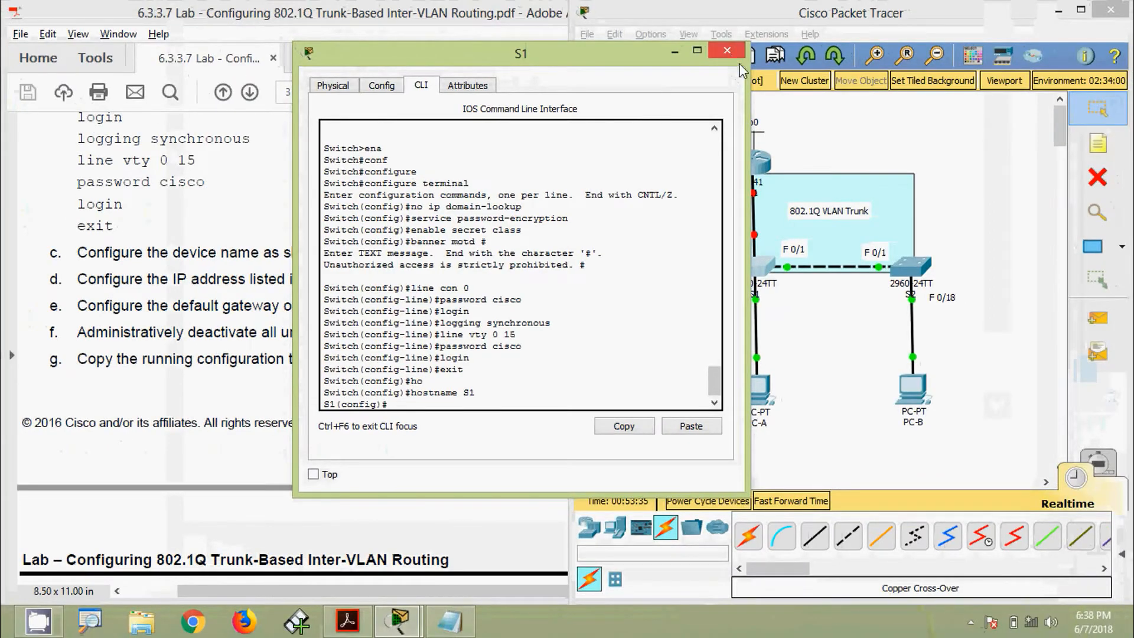
{"action": "left_click", "coordinate": [727, 50]}
Set the second switch's hostname to S2 from its command line and close its window.
{"action": "left_click", "coordinate": [911, 266]}
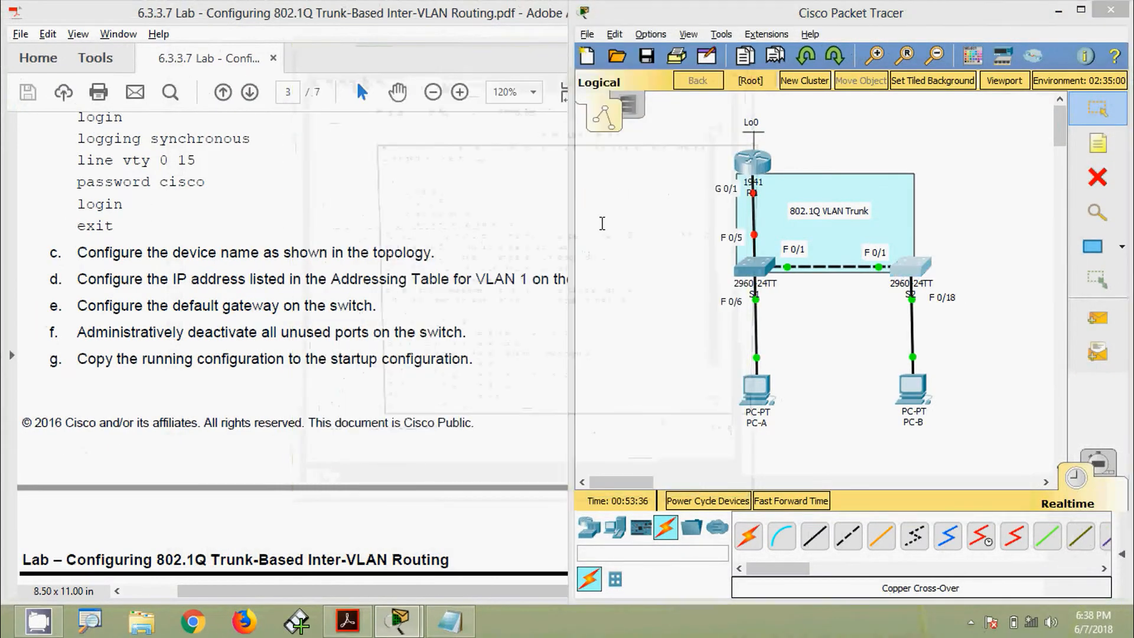
{"action": "left_click_drag", "start_coordinate": [533, 88], "coordinate": [507, 63]}
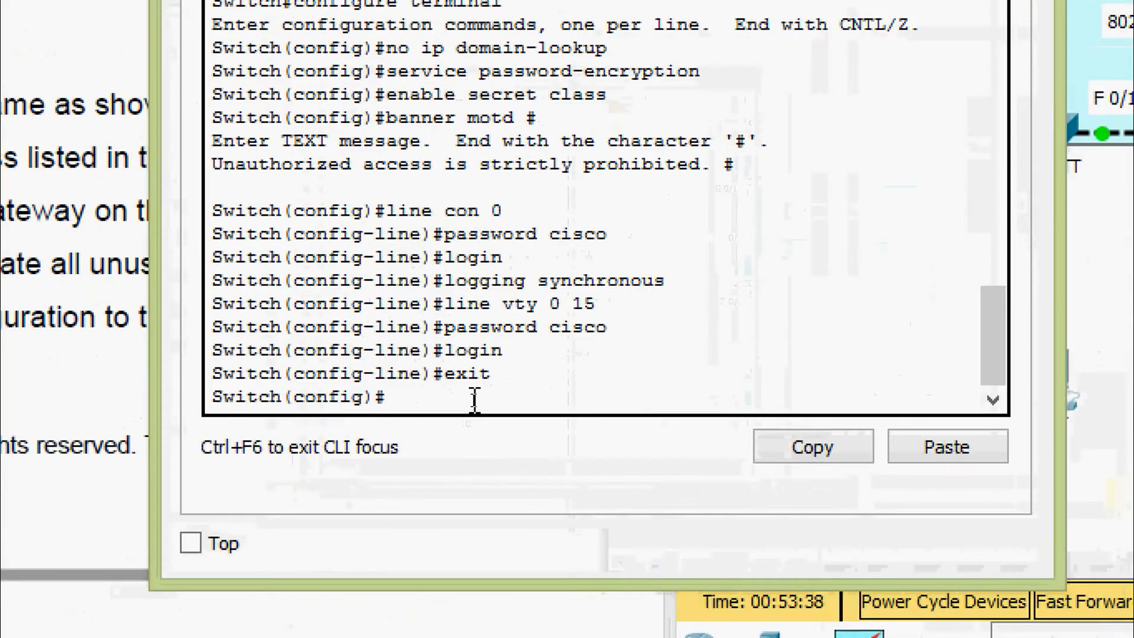
{"action": "type", "text": "ho"}
{"action": "key", "text": "Tab"}
{"action": "type", "text": "S2"}
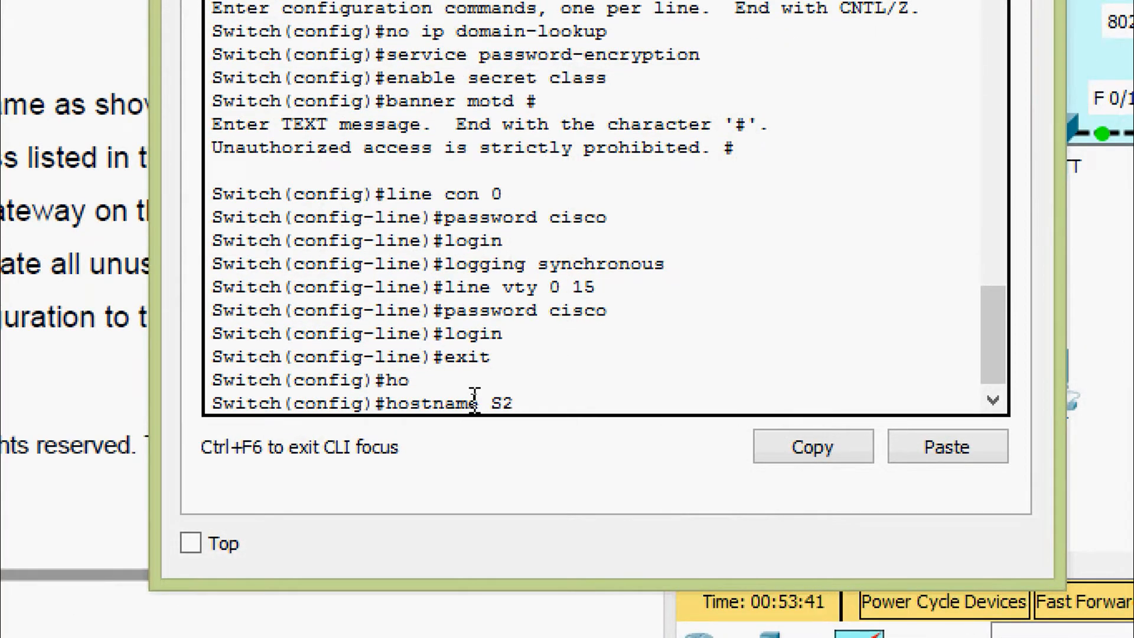
{"action": "key", "text": "Return"}
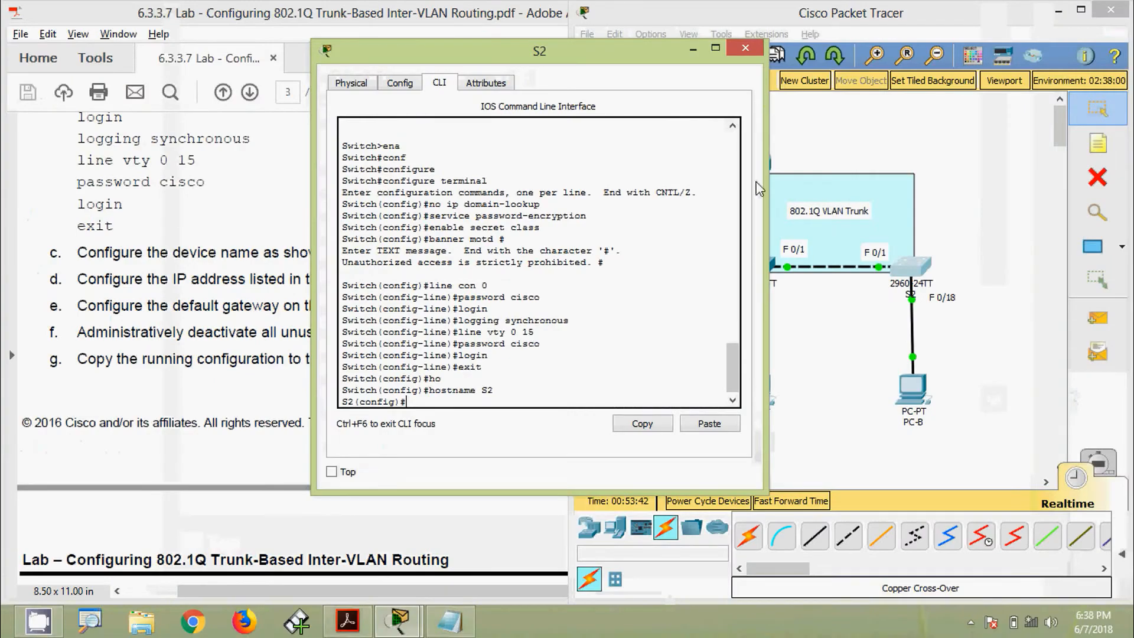
{"action": "left_click", "coordinate": [745, 48]}
Copy S1's VLAN 1 IP address, 192.168.1.11, from the Addressing Table in the lab PDF.
{"action": "left_click", "coordinate": [343, 358]}
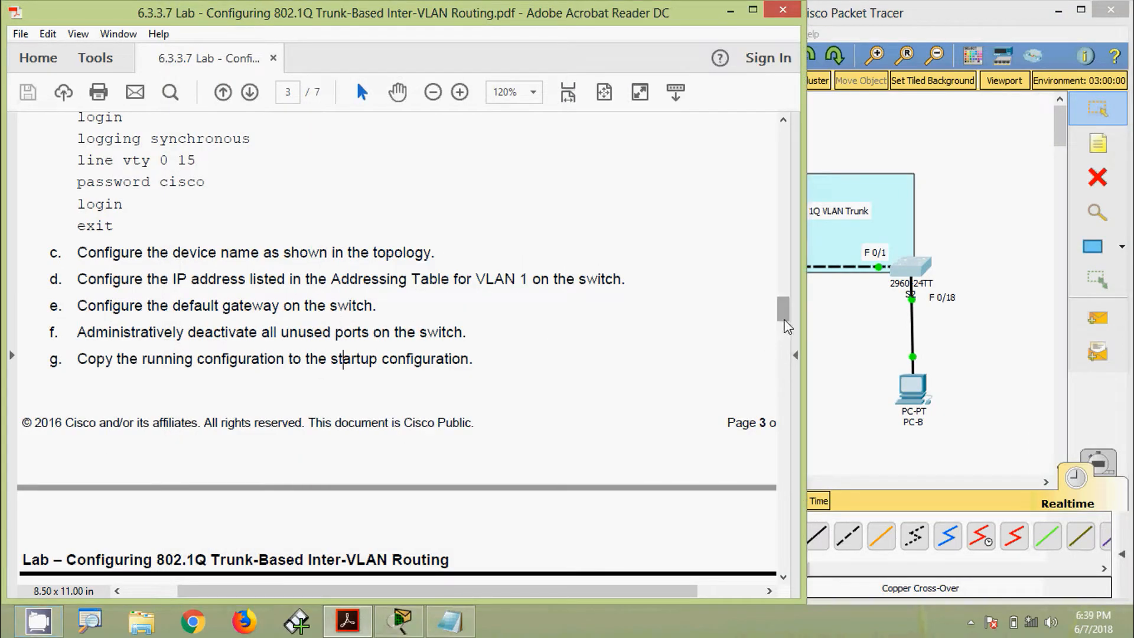
{"action": "scroll", "coordinate": [784, 307], "scroll_direction": "up", "scroll_amount": 3}
{"action": "left_click_drag", "start_coordinate": [784, 307], "coordinate": [789, 210]}
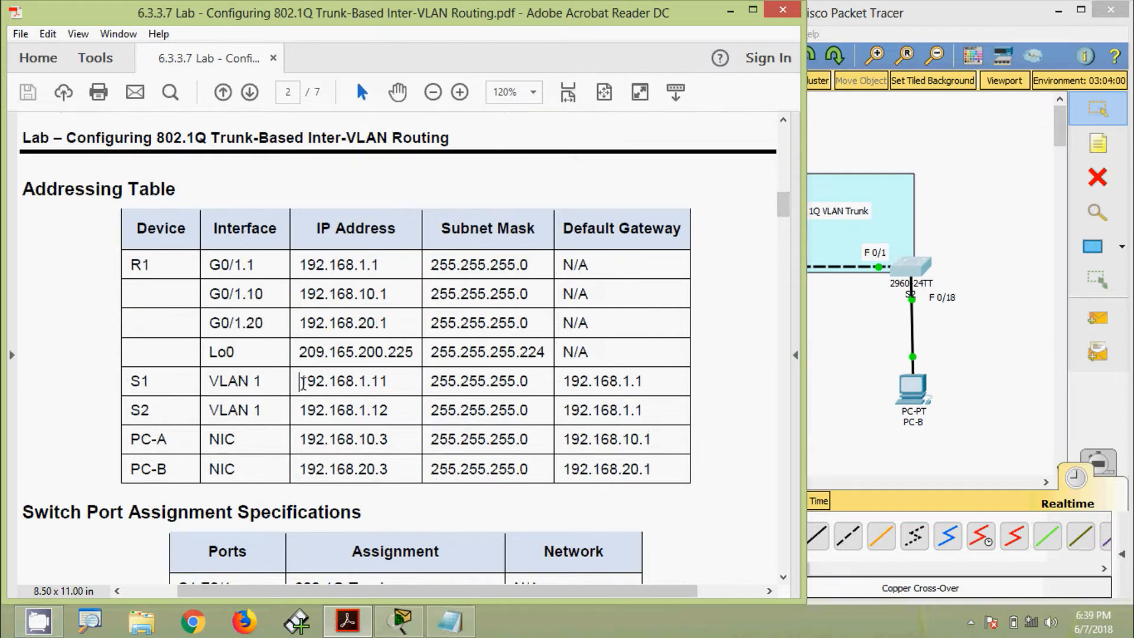
{"action": "left_click_drag", "start_coordinate": [302, 383], "coordinate": [389, 383]}
{"action": "key", "text": "super+c"}
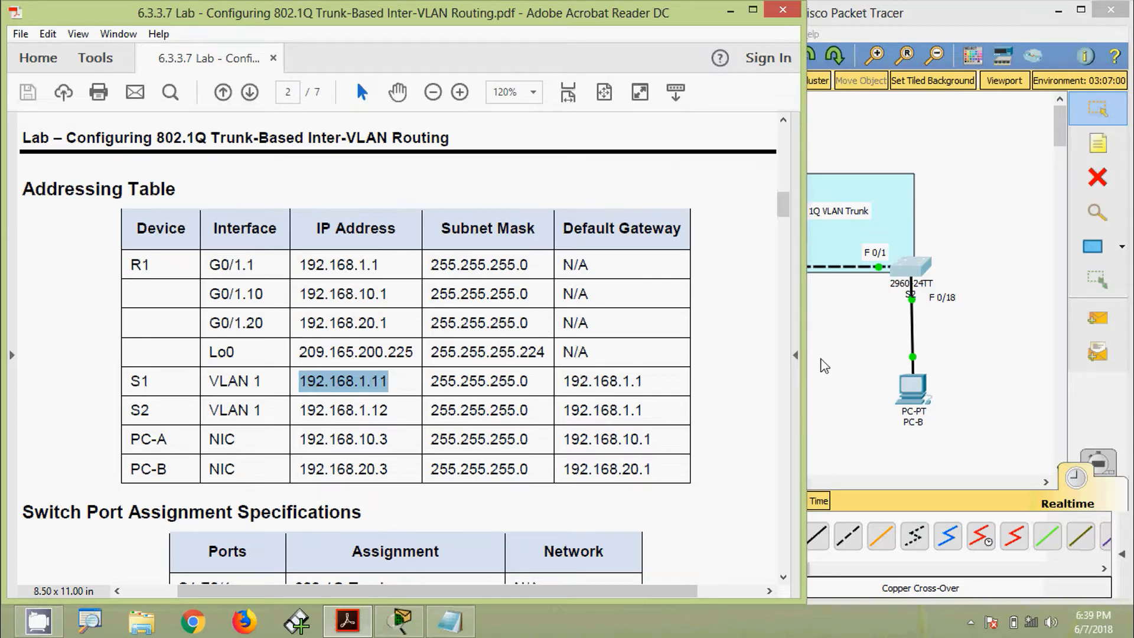
Switch to Packet Tracer, open S1's command line and enter configuration mode for interface VLAN 1.
{"action": "left_click", "coordinate": [821, 360]}
{"action": "left_click", "coordinate": [754, 270]}
{"action": "left_click_drag", "start_coordinate": [541, 80], "coordinate": [541, 41]}
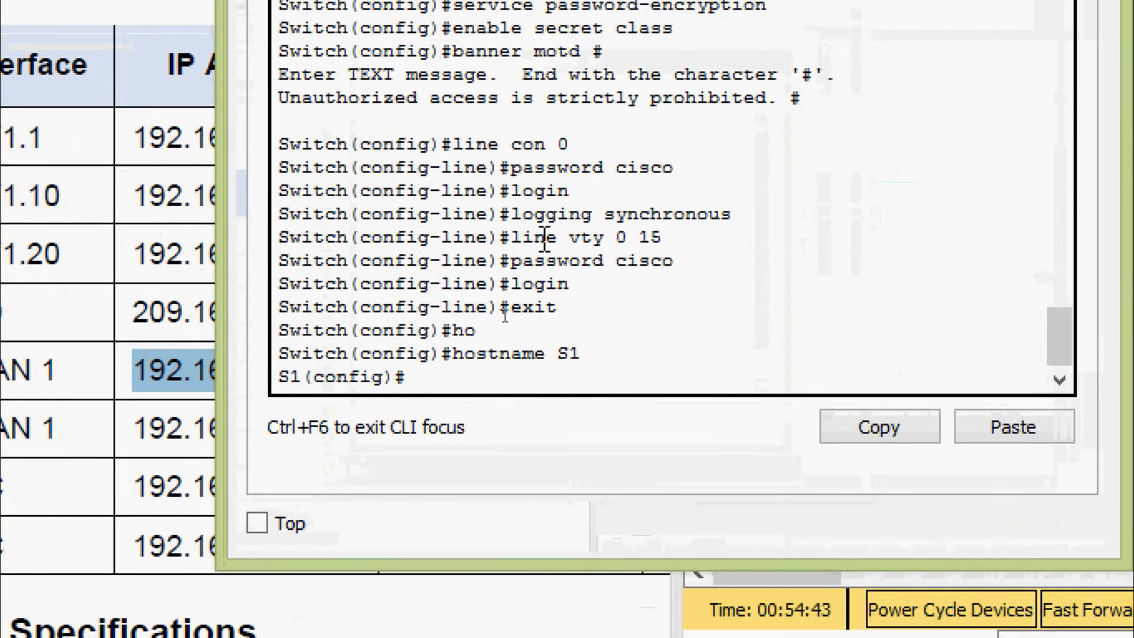
{"action": "type", "text": "inter"}
{"action": "key", "text": "Tab"}
{"action": "type", "text": "vl"}
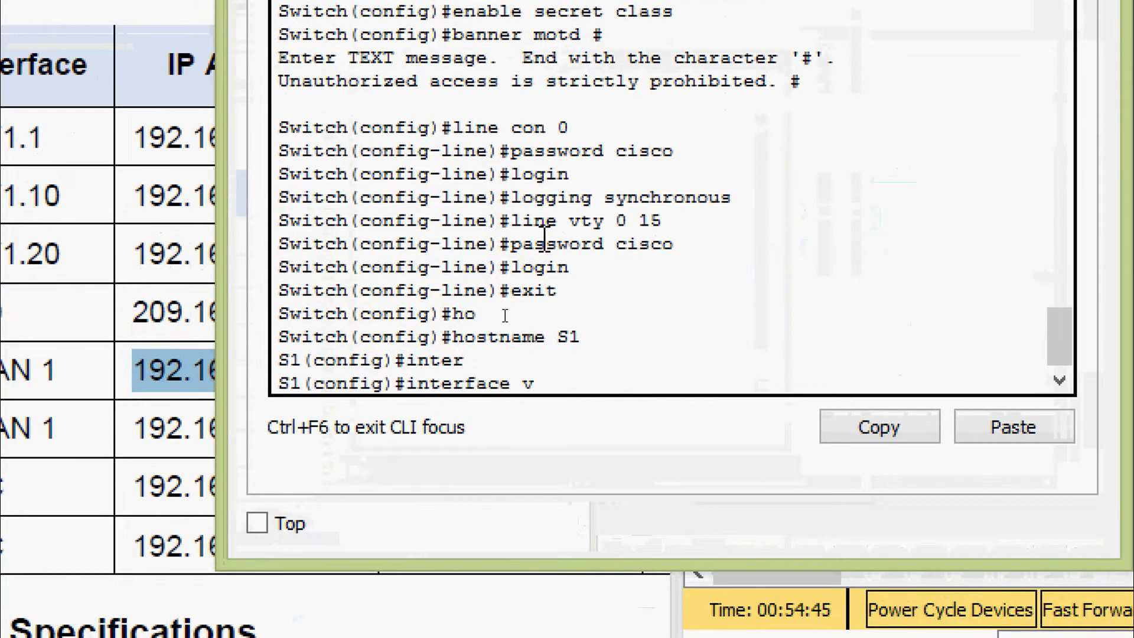
{"action": "key", "text": "Tab"}
{"action": "type", "text": "1"}
{"action": "key", "text": "Return"}
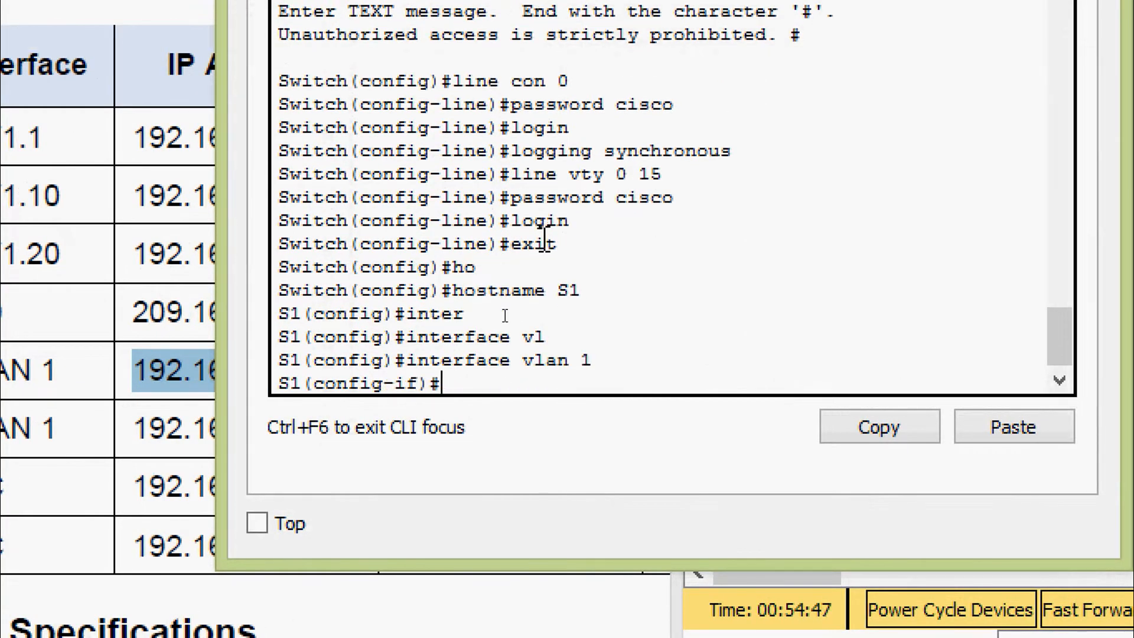
Assign the IP address 192.168.1.11 with mask 255.255.255.0 to S1's VLAN 1 and exit interface configuration.
{"action": "type", "text": "ip ad"}
{"action": "key", "text": "Tab"}
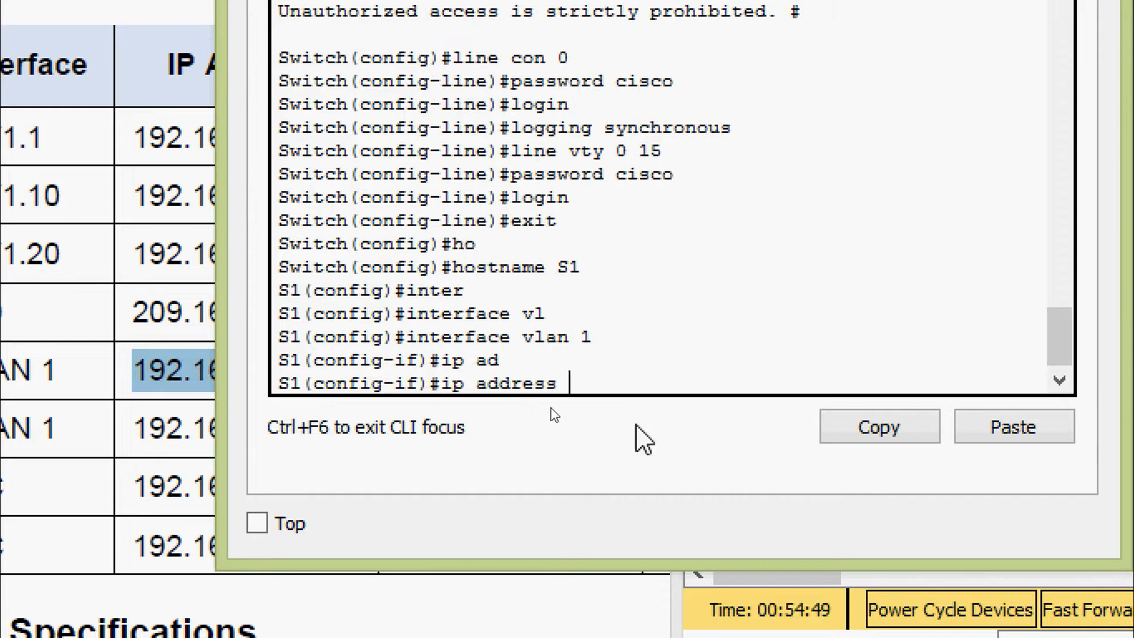
{"action": "right_click", "coordinate": [630, 385]}
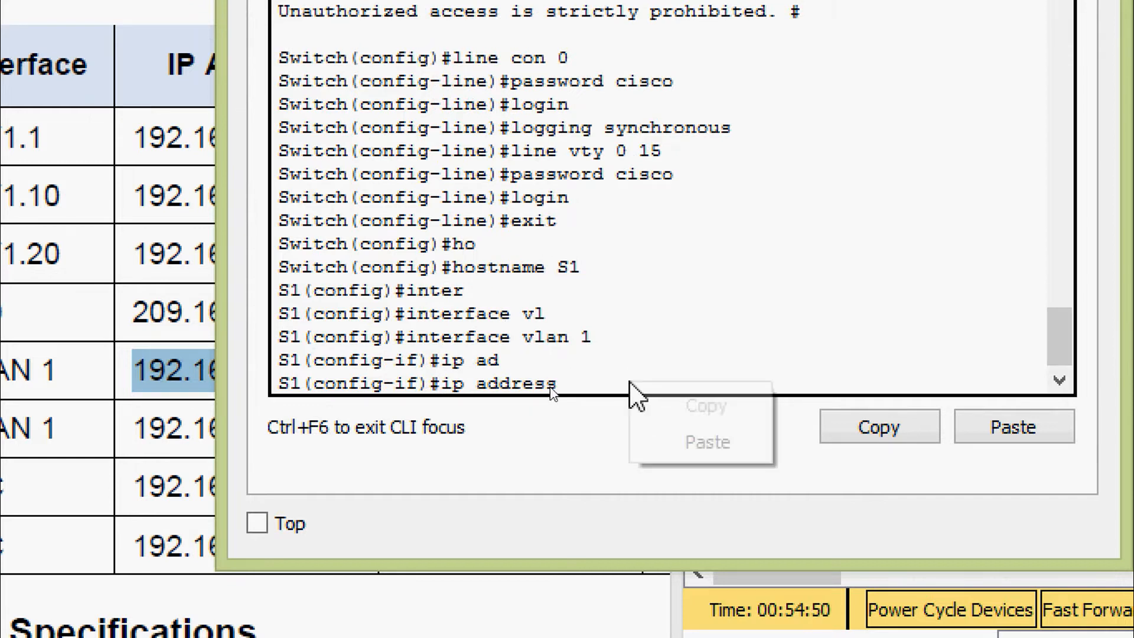
{"action": "left_click", "coordinate": [666, 441]}
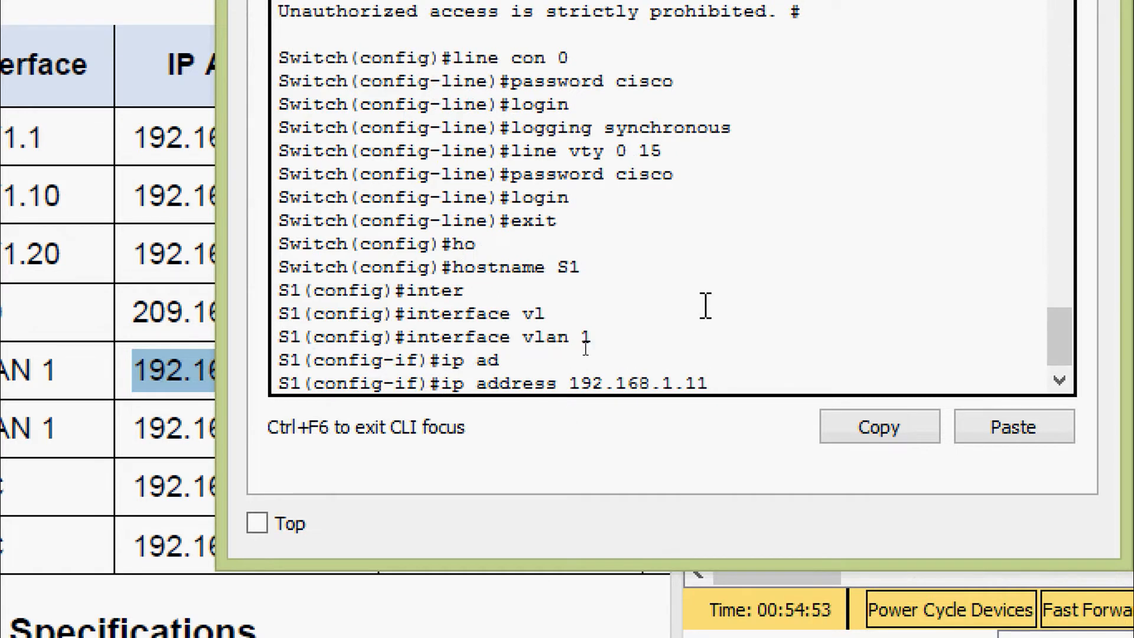
{"action": "type", "text": "255.255.255."}
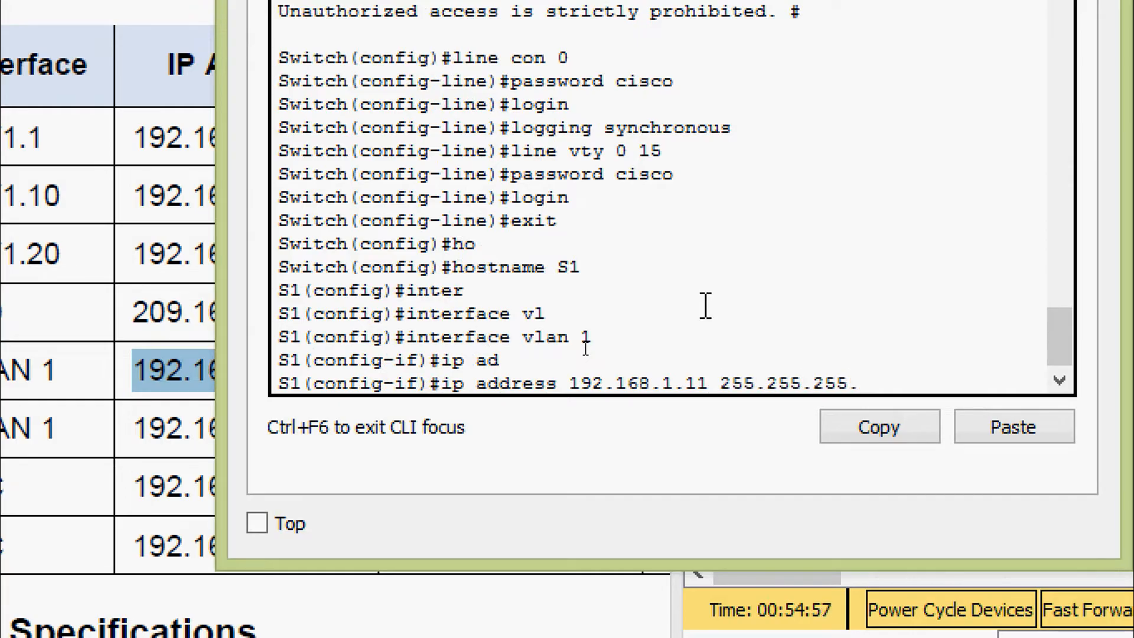
{"action": "type", "text": "0"}
{"action": "key", "text": "Return"}
{"action": "type", "text": "exit"}
{"action": "key", "text": "Return"}
Set S1's default gateway to 192.168.1.1.
{"action": "type", "text": "ig)#i"}
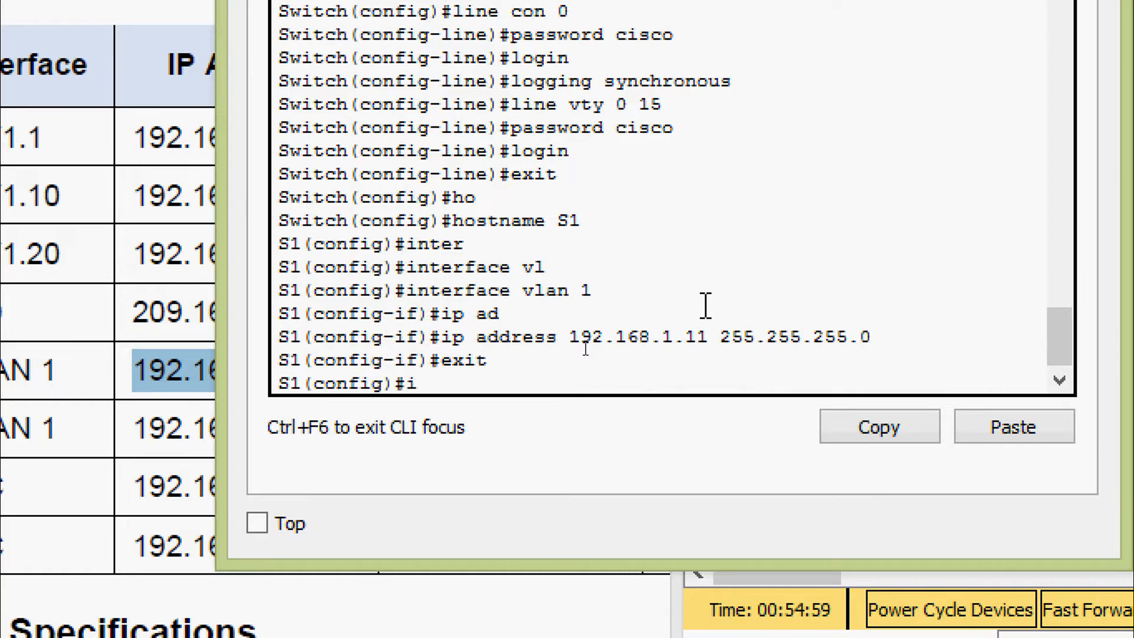
{"action": "type", "text": "p de"}
{"action": "key", "text": "Tab"}
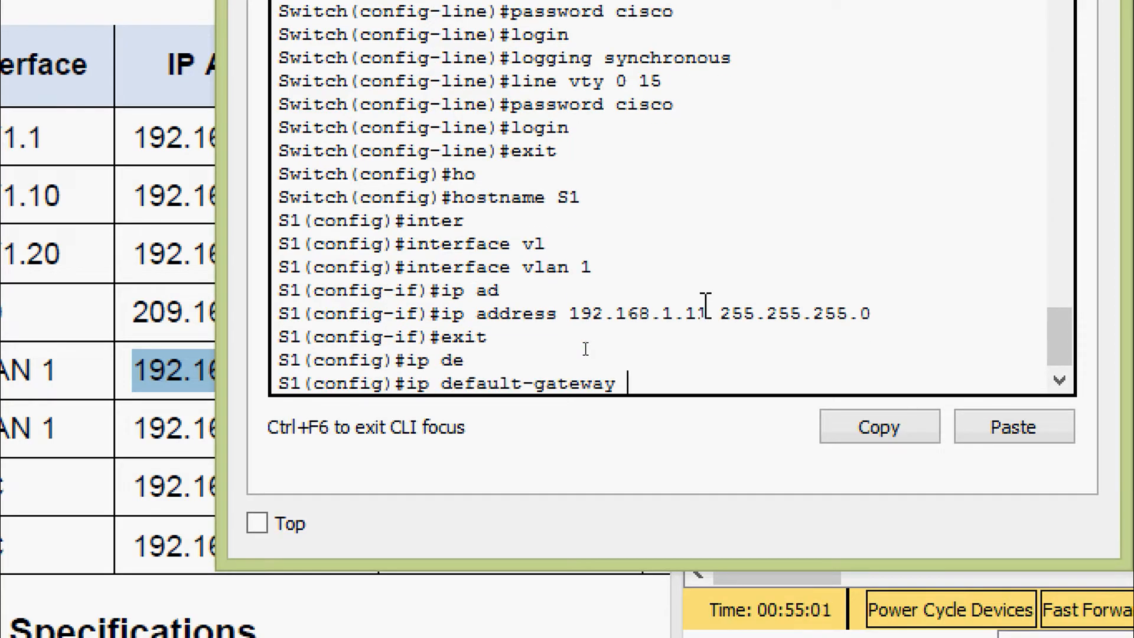
{"action": "right_click", "coordinate": [682, 389]}
{"action": "left_click", "coordinate": [712, 444]}
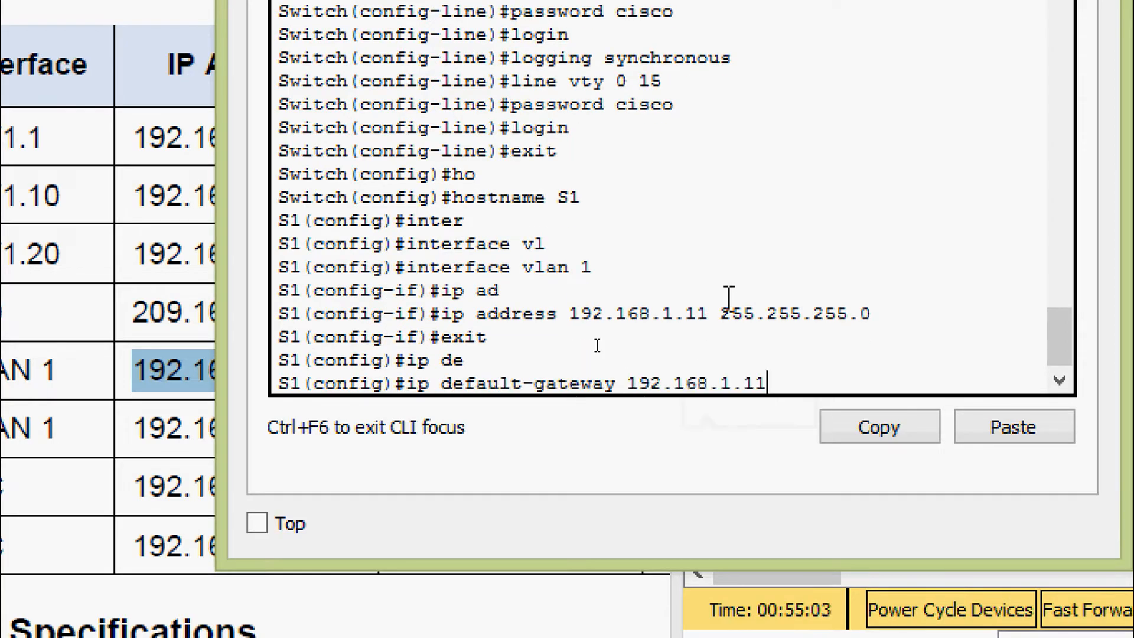
{"action": "key", "text": "BackSpace"}
{"action": "key", "text": "Return"}
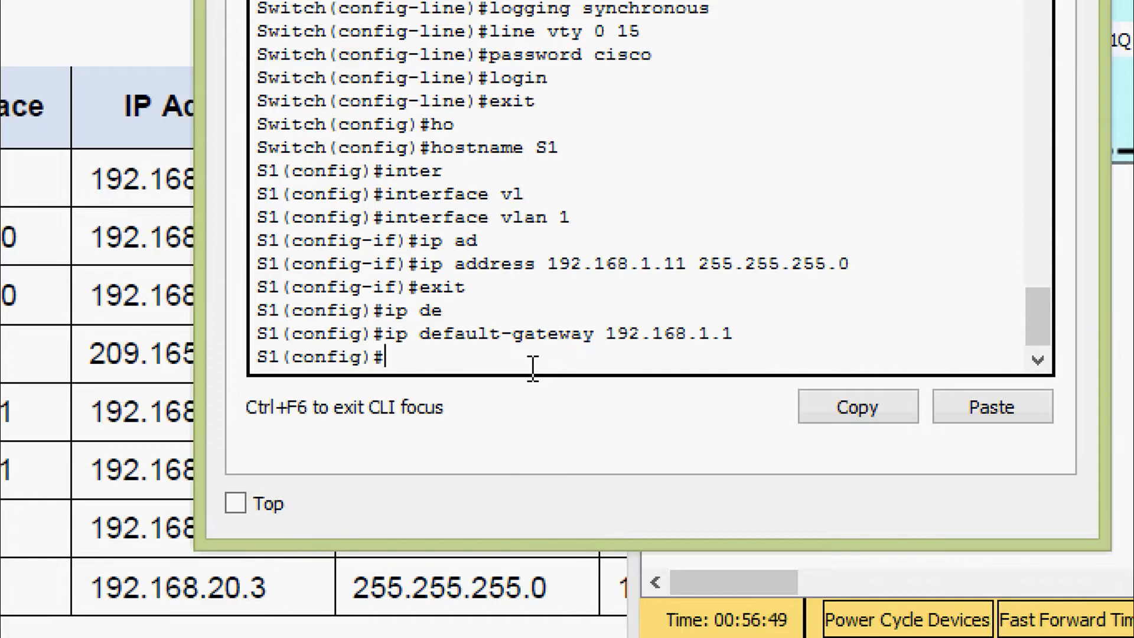
{"action": "type", "text": "sh"}
{"action": "key", "text": "Tab"}
{"action": "key", "text": "BackSpace"}
{"action": "key", "text": "BackSpace"}
Show the brief IP interface summary on S1 from configuration mode, widen the window and check the status of Vlan1.
{"action": "type", "text": "do sh"}
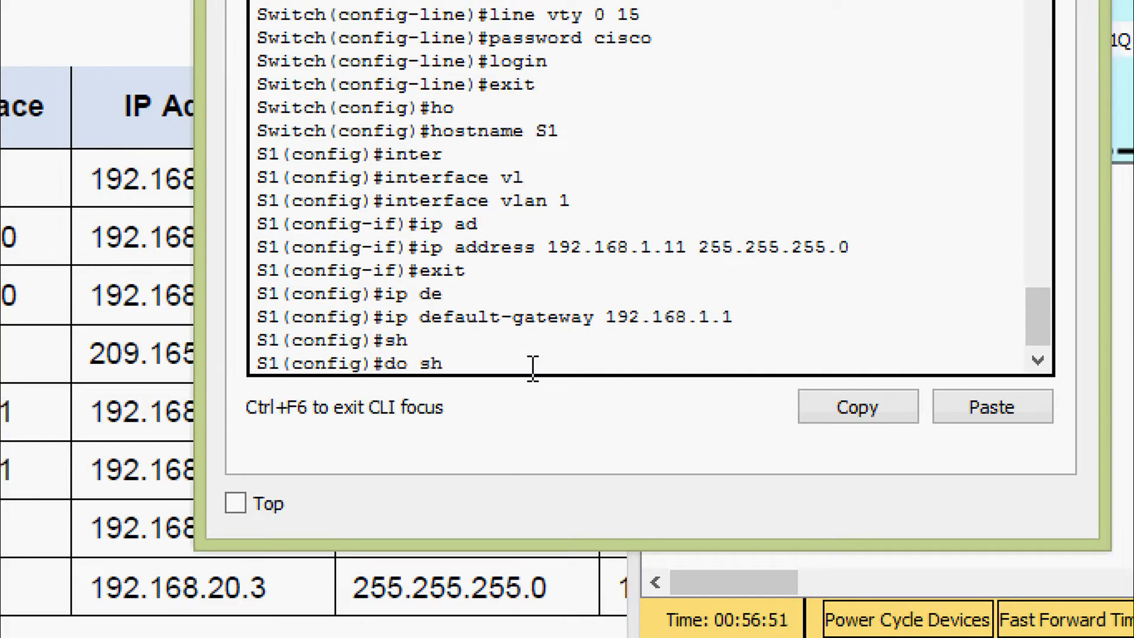
{"action": "type", "text": " ip inter br"}
{"action": "key", "text": "Return"}
{"action": "key", "text": "space"}
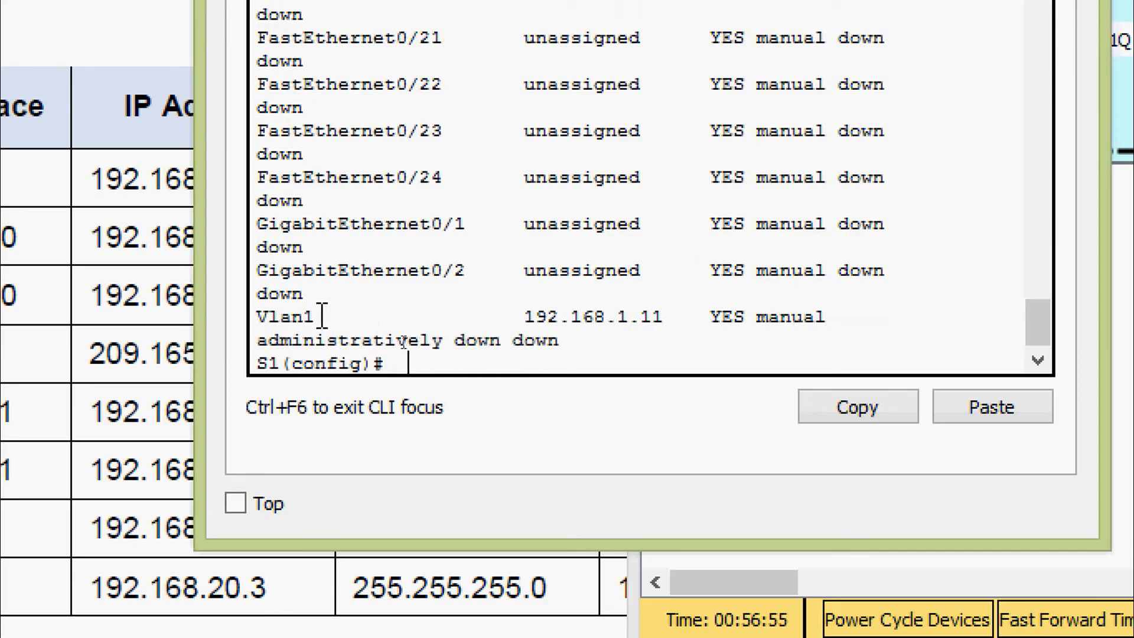
{"action": "left_click_drag", "start_coordinate": [200, 290], "coordinate": [0, 319]}
{"action": "left_click_drag", "start_coordinate": [141, 320], "coordinate": [102, 322]}
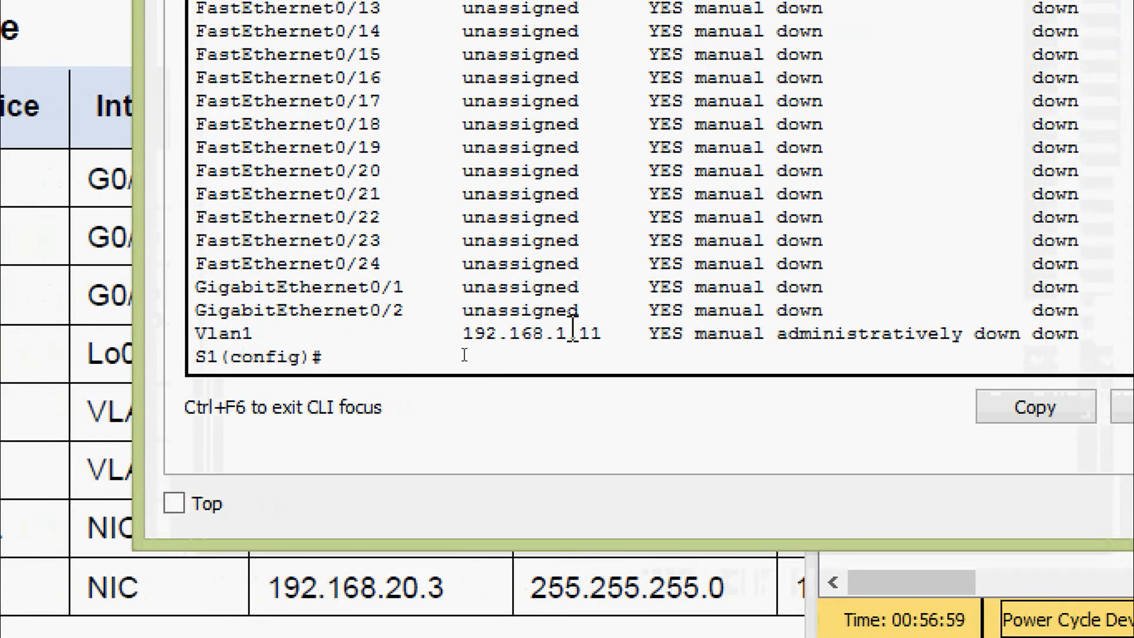
{"action": "left_click_drag", "start_coordinate": [775, 334], "coordinate": [1007, 334]}
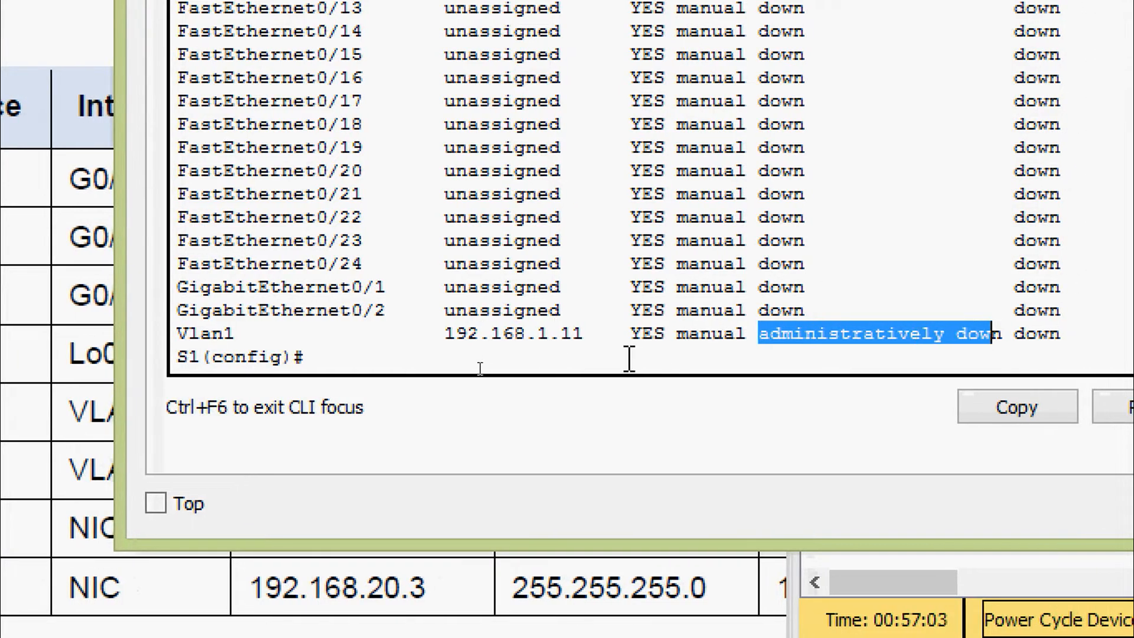
{"action": "left_click", "coordinate": [571, 354]}
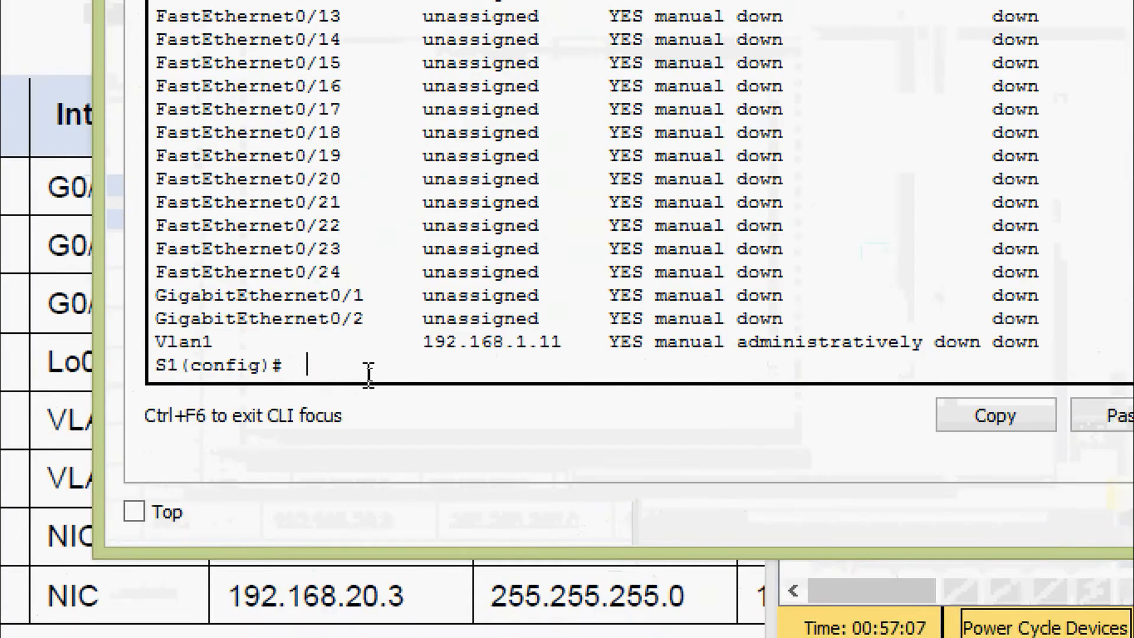
{"action": "type", "text": "conf"}
{"action": "key", "text": "BackSpace"}
{"action": "key", "text": "BackSpace"}
{"action": "key", "text": "BackSpace"}
{"action": "key", "text": "BackSpace"}
{"action": "key", "text": "BackSpace"}
{"action": "key", "text": "BackSpace"}
Enable interface VLAN 1 on S1 with no shutdown and close the switch's window.
{"action": "type", "text": "inter"}
{"action": "key", "text": "Tab"}
{"action": "type", "text": "vl"}
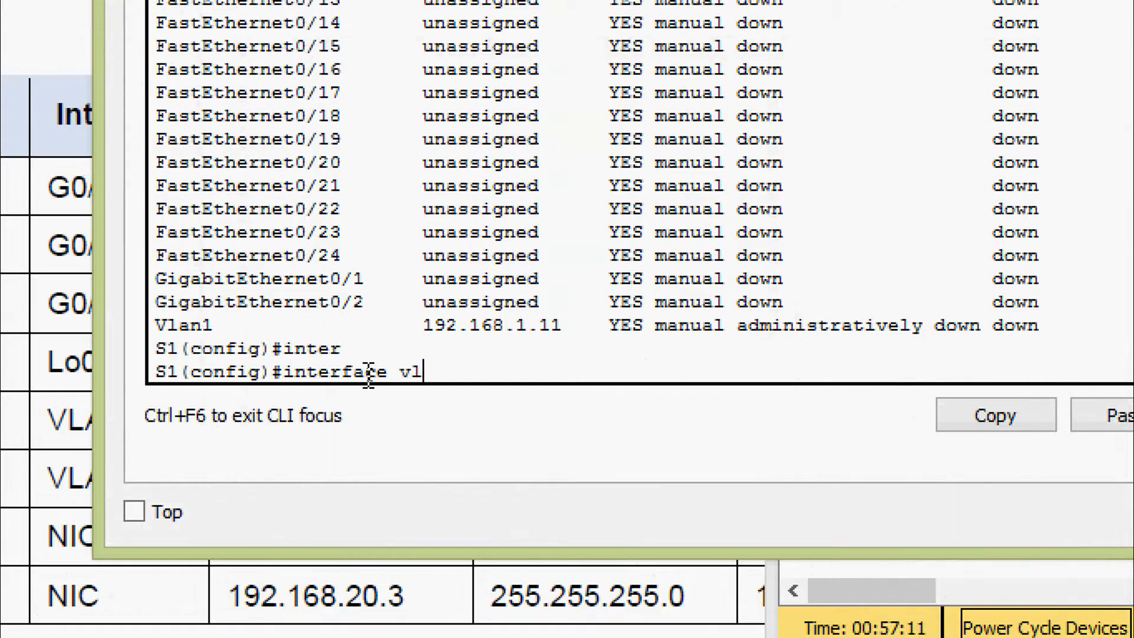
{"action": "key", "text": "Tab"}
{"action": "type", "text": "1"}
{"action": "key", "text": "Return"}
{"action": "type", "text": "no sh"}
{"action": "key", "text": "Tab"}
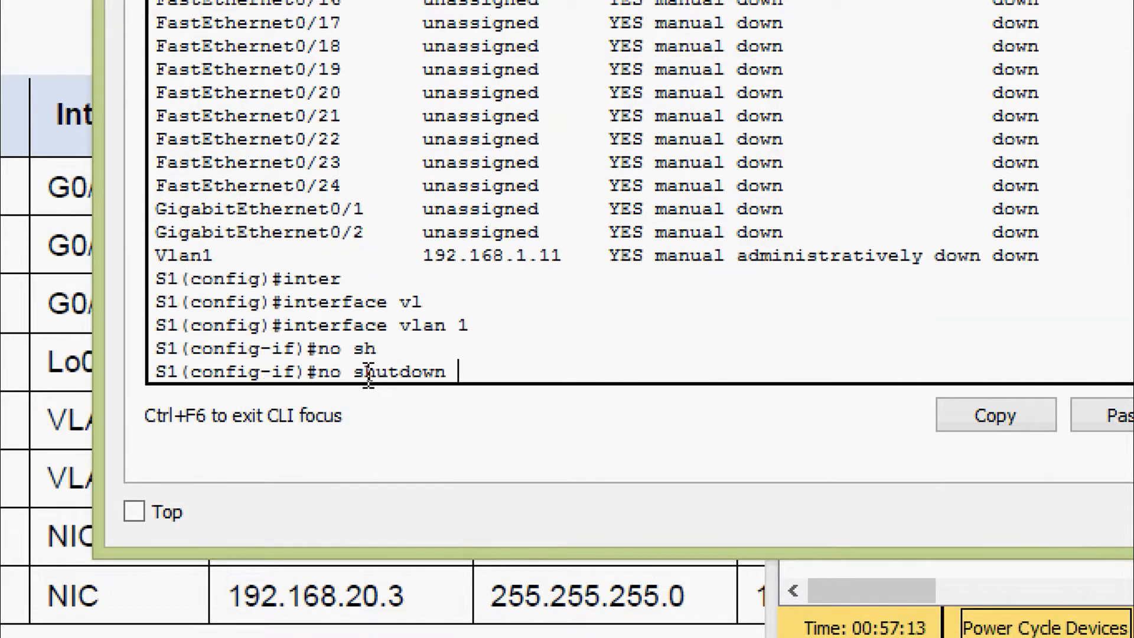
{"action": "key", "text": "Return"}
{"action": "key", "text": "Return"}
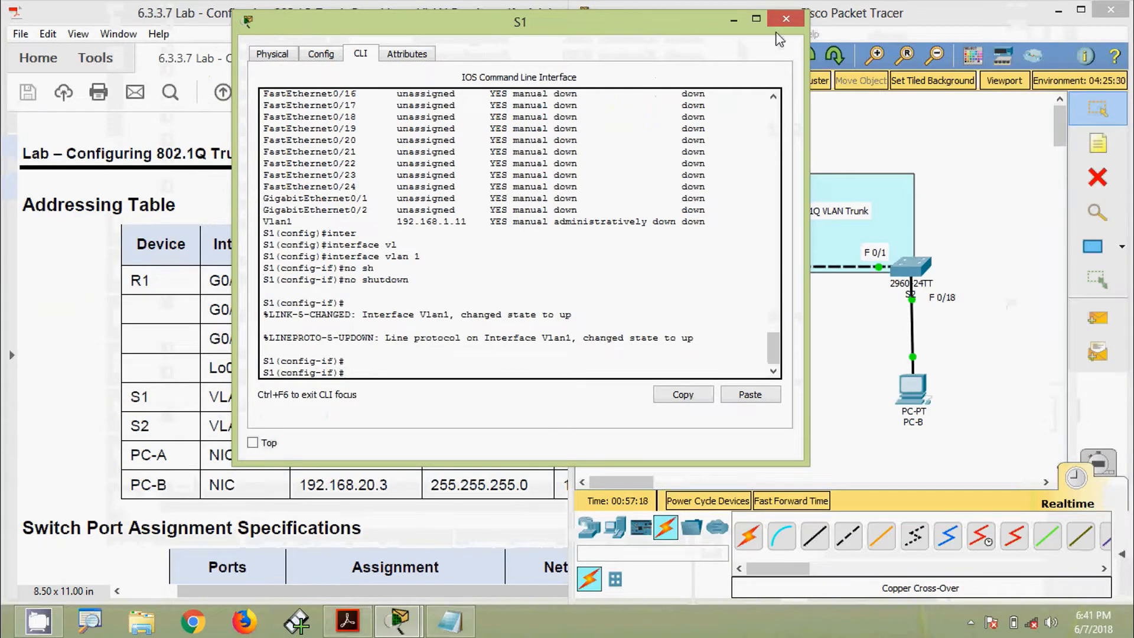
{"action": "left_click", "coordinate": [785, 25]}
Copy S2's VLAN 1 IP address, 192.168.1.12, from the Addressing Table in the lab PDF.
{"action": "left_click", "coordinate": [299, 425]}
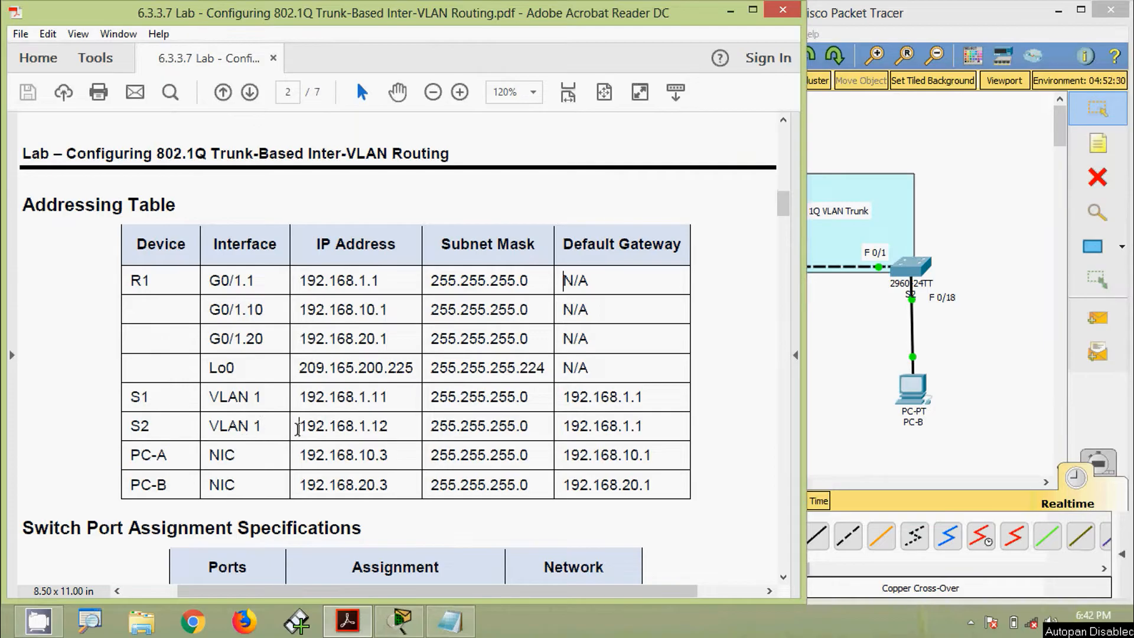
{"action": "left_click_drag", "start_coordinate": [299, 429], "coordinate": [387, 429]}
{"action": "key", "text": "super+c"}
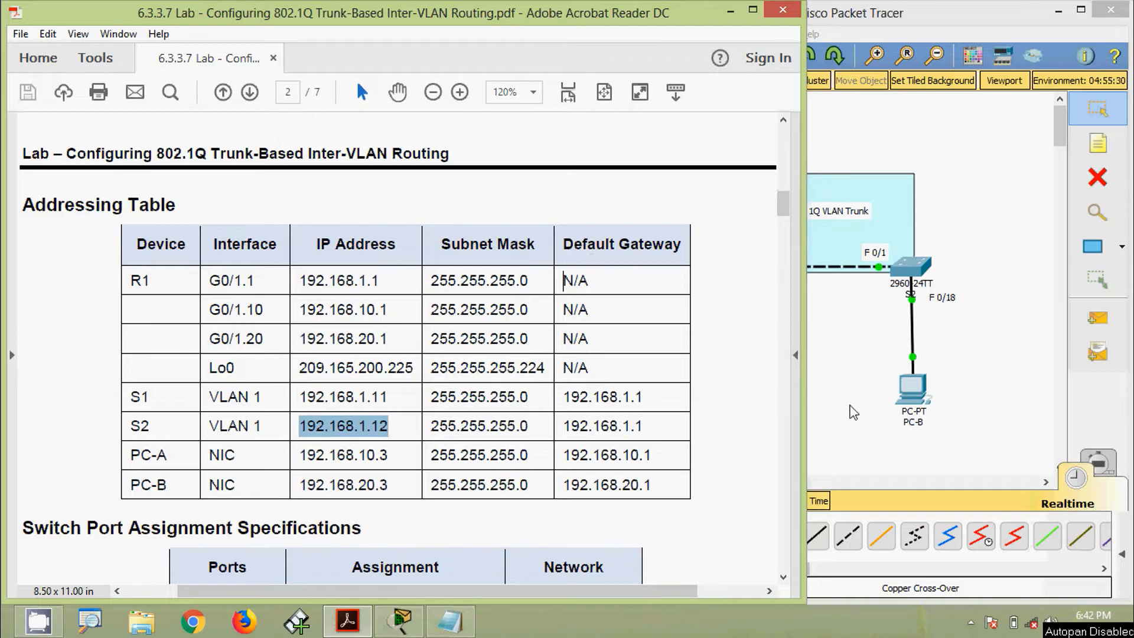
Open S2's command line in Packet Tracer and enable its interface VLAN 1 with no shutdown.
{"action": "left_click", "coordinate": [854, 413]}
{"action": "left_click", "coordinate": [911, 269]}
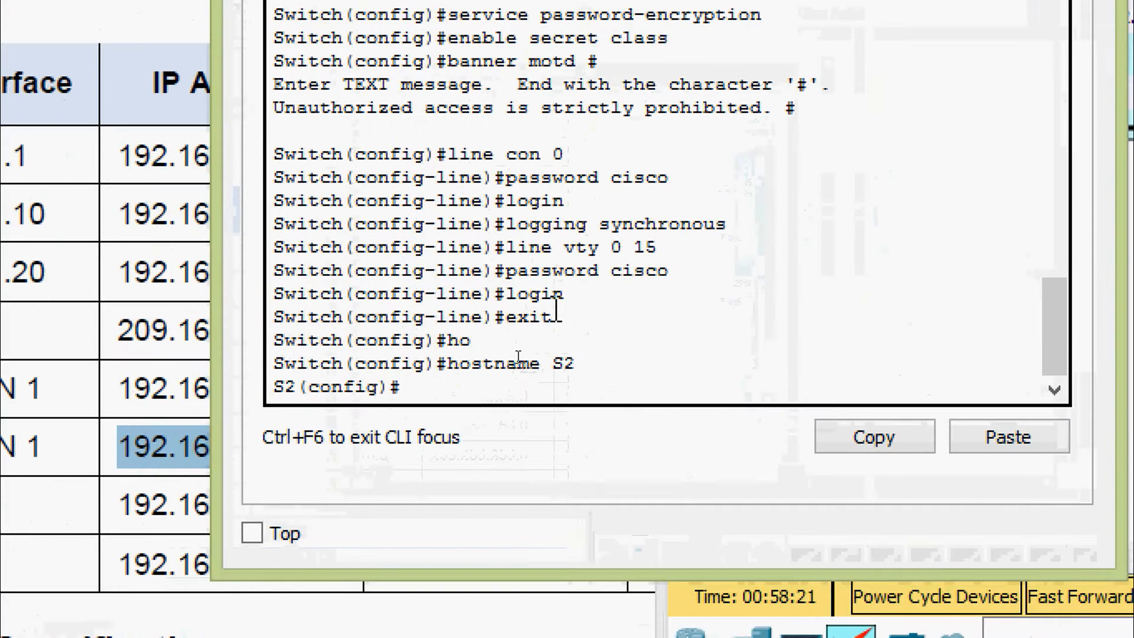
{"action": "type", "text": "inter"}
{"action": "key", "text": "Tab"}
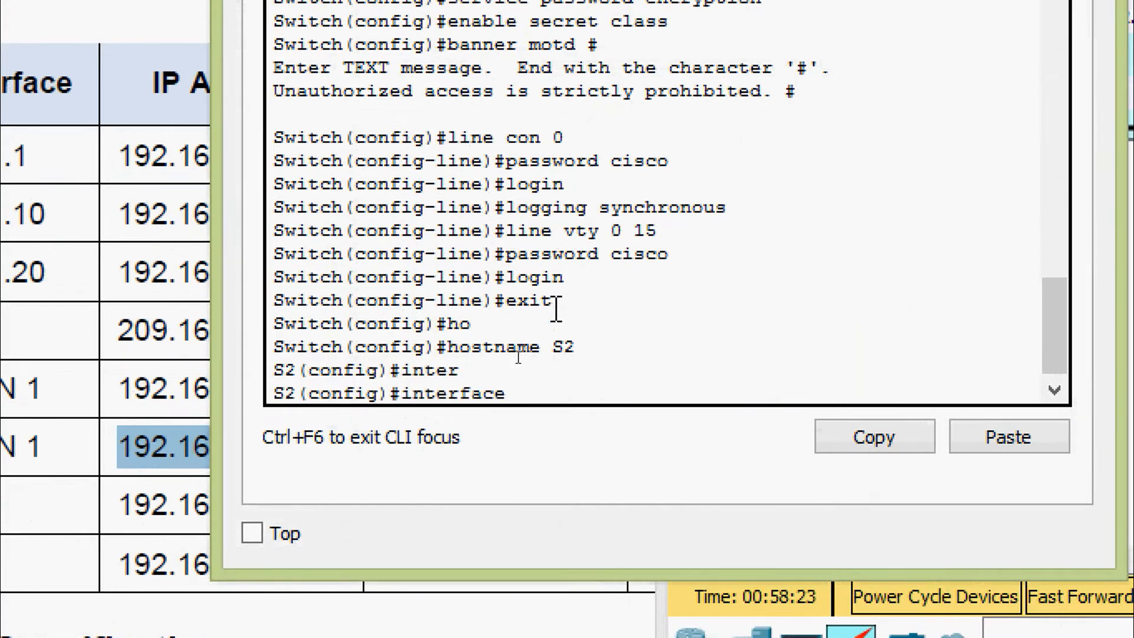
{"action": "type", "text": "vl"}
{"action": "key", "text": "Tab"}
{"action": "type", "text": "1"}
{"action": "key", "text": "Return"}
{"action": "type", "text": "no sh"}
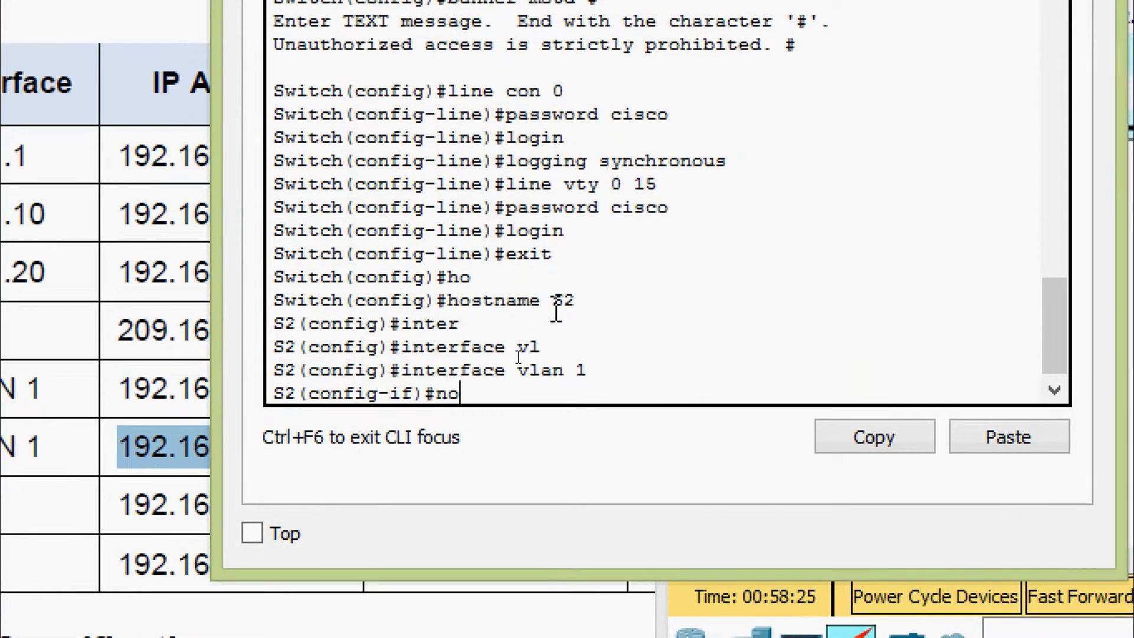
{"action": "key", "text": "Tab"}
{"action": "key", "text": "Return"}
Assign IP address 192.168.1.12 with subnet mask 255.255.255.0 to interface VLAN 1 on S2.
{"action": "type", "text": "ip ad"}
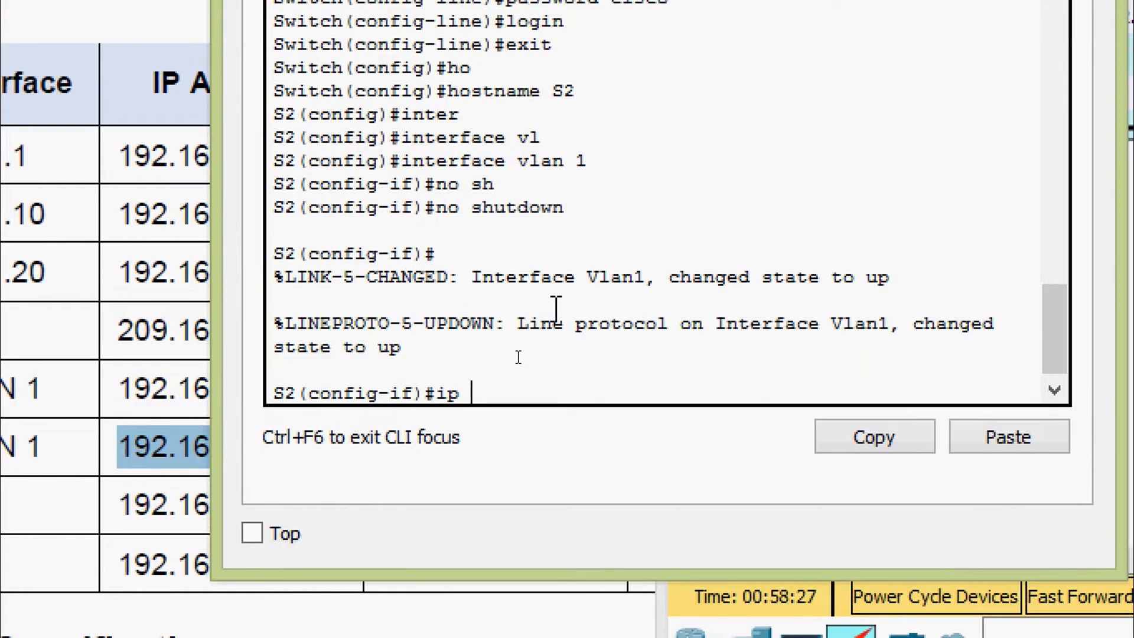
{"action": "key", "text": "Tab"}
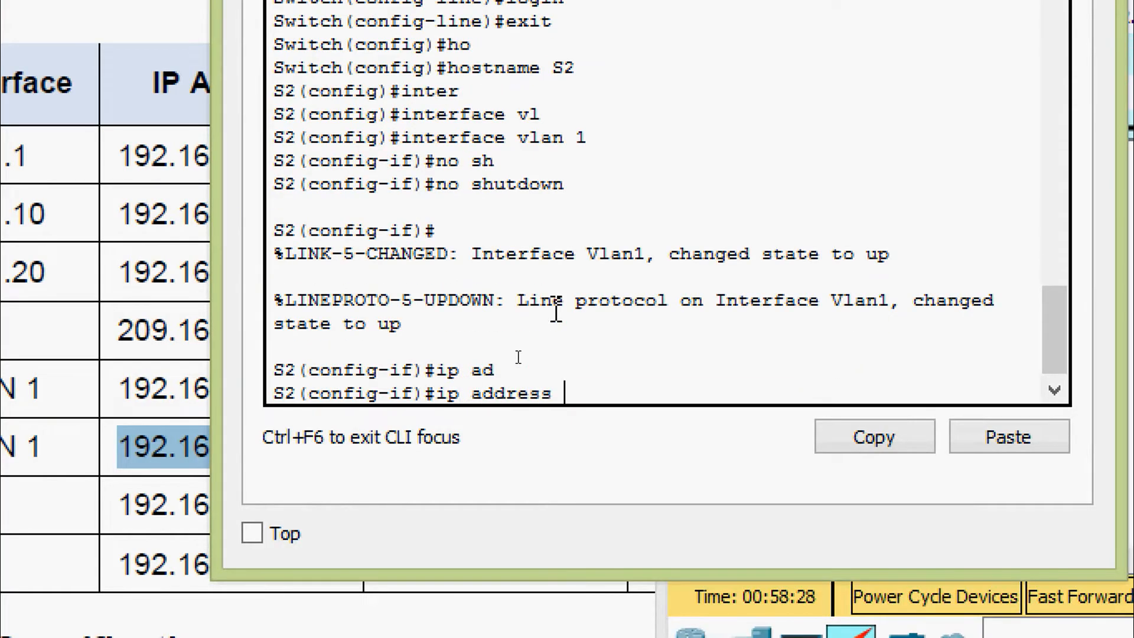
{"action": "right_click", "coordinate": [579, 390]}
{"action": "left_click", "coordinate": [611, 447]}
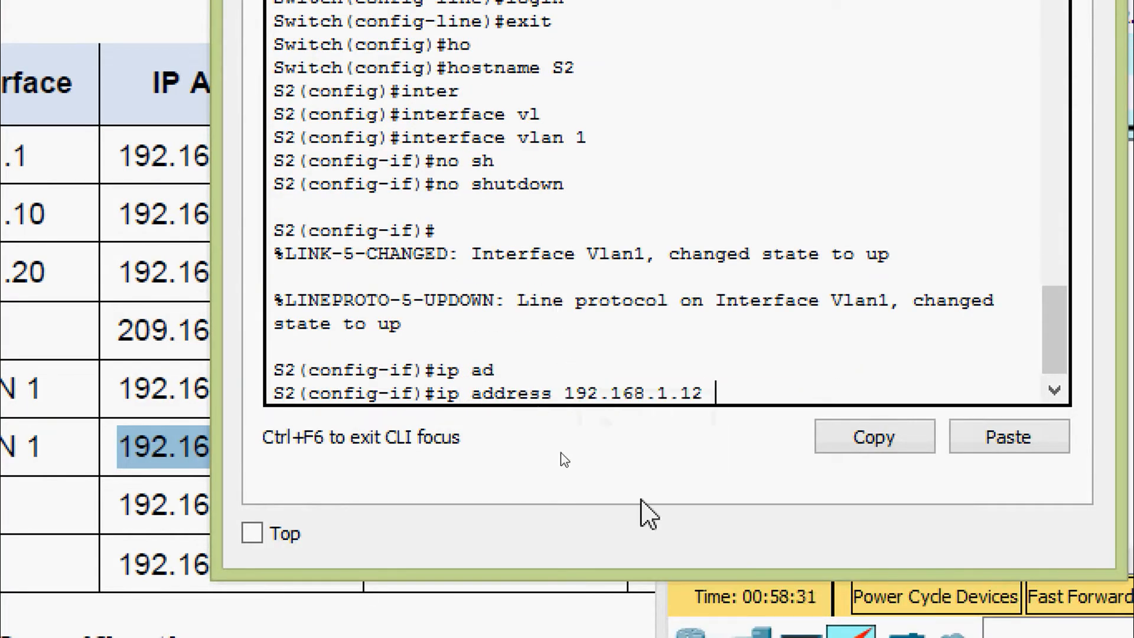
{"action": "type", "text": "255.255"}
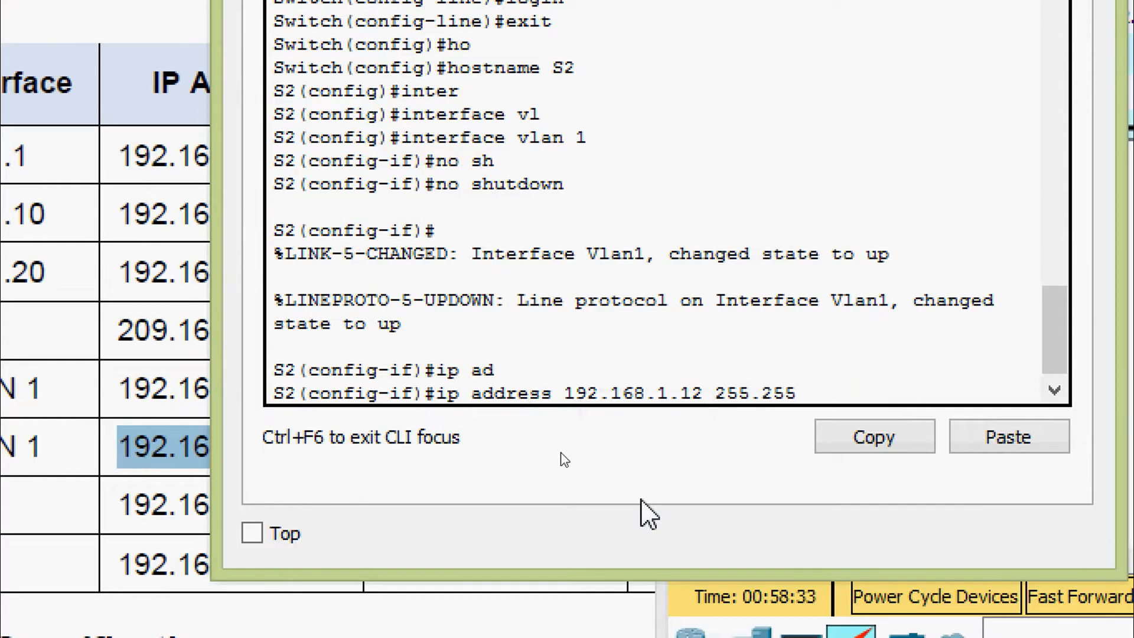
{"action": "type", "text": ".255.0"}
{"action": "key", "text": "Return"}
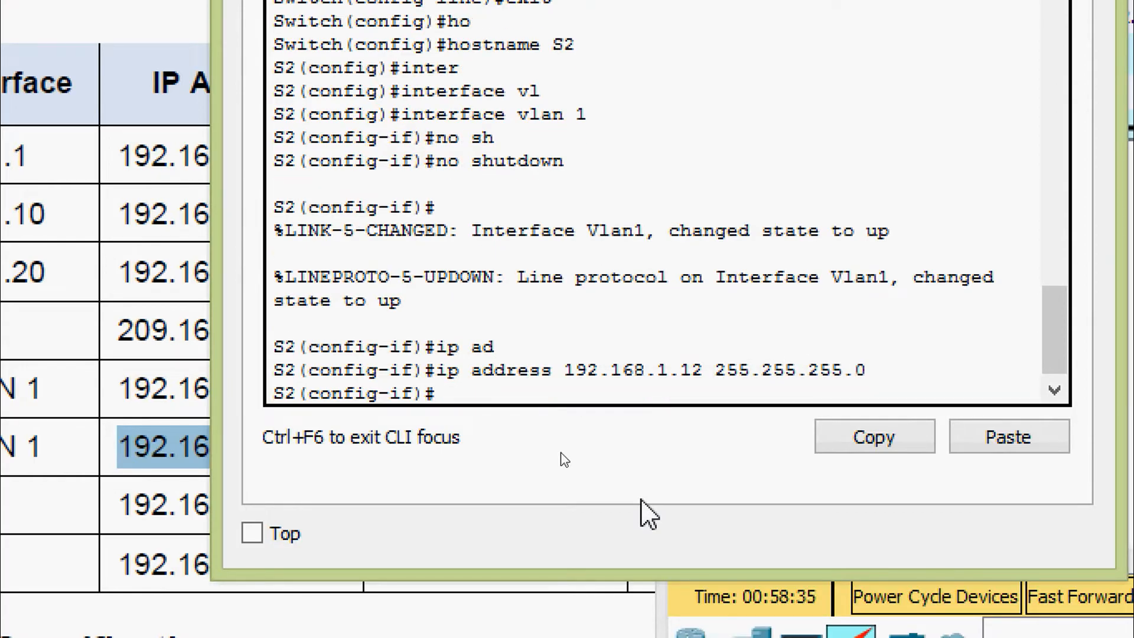
Set S2's default gateway to 192.168.1.1 from global configuration mode and bring the lab PDF's Addressing Table to the front.
{"action": "type", "text": "exit"}
{"action": "key", "text": "Return"}
{"action": "type", "text": "ip de"}
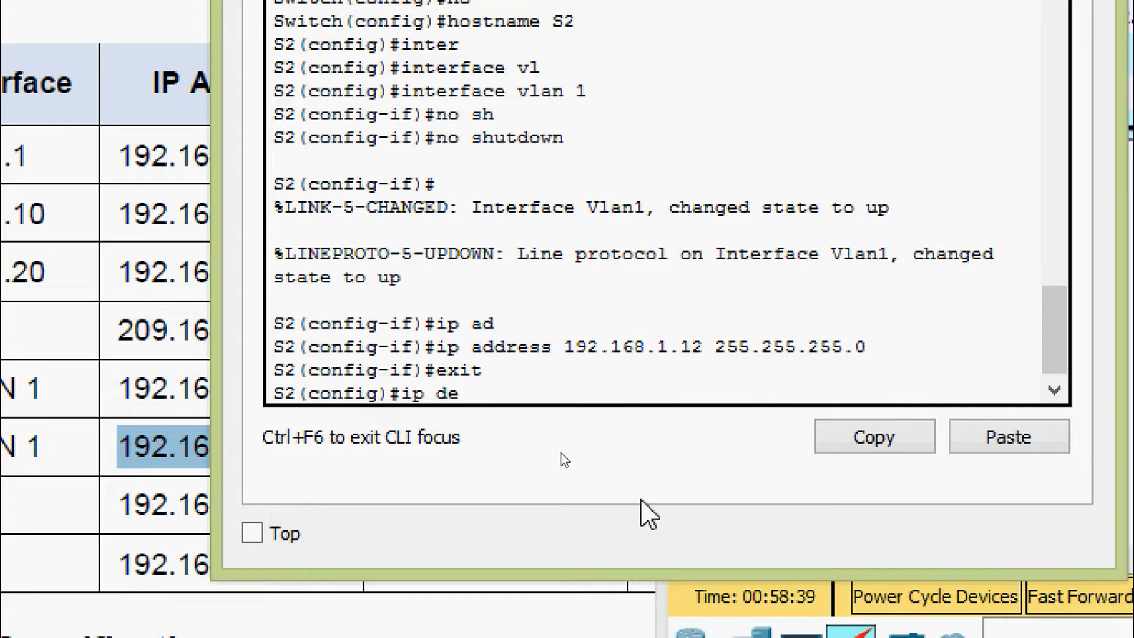
{"action": "key", "text": "Tab"}
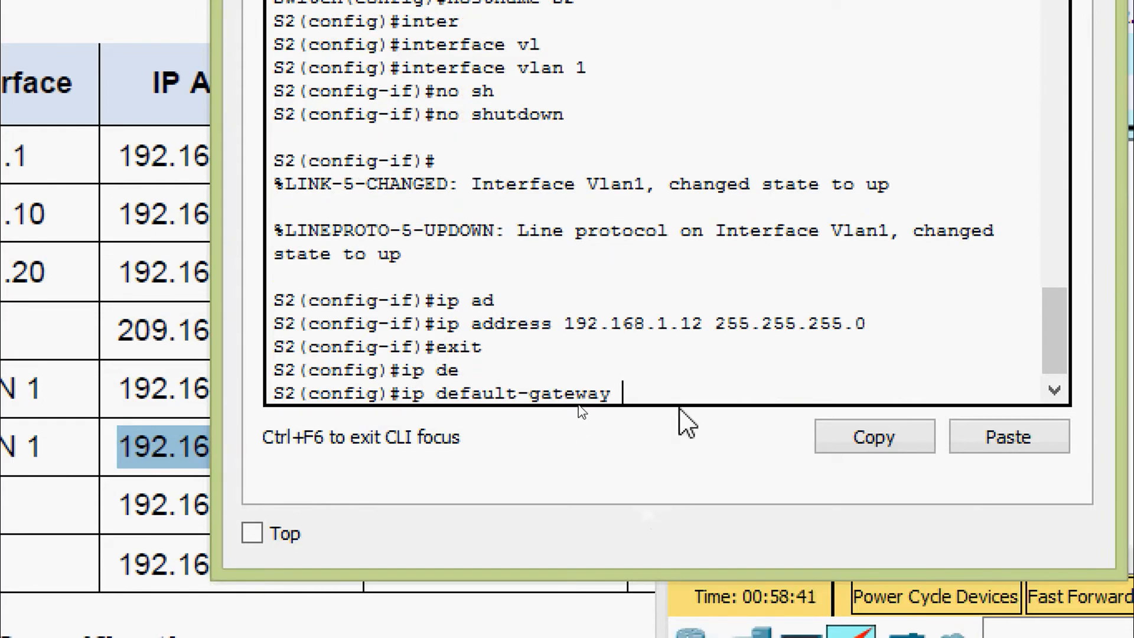
{"action": "right_click", "coordinate": [673, 383]}
{"action": "left_click", "coordinate": [732, 455]}
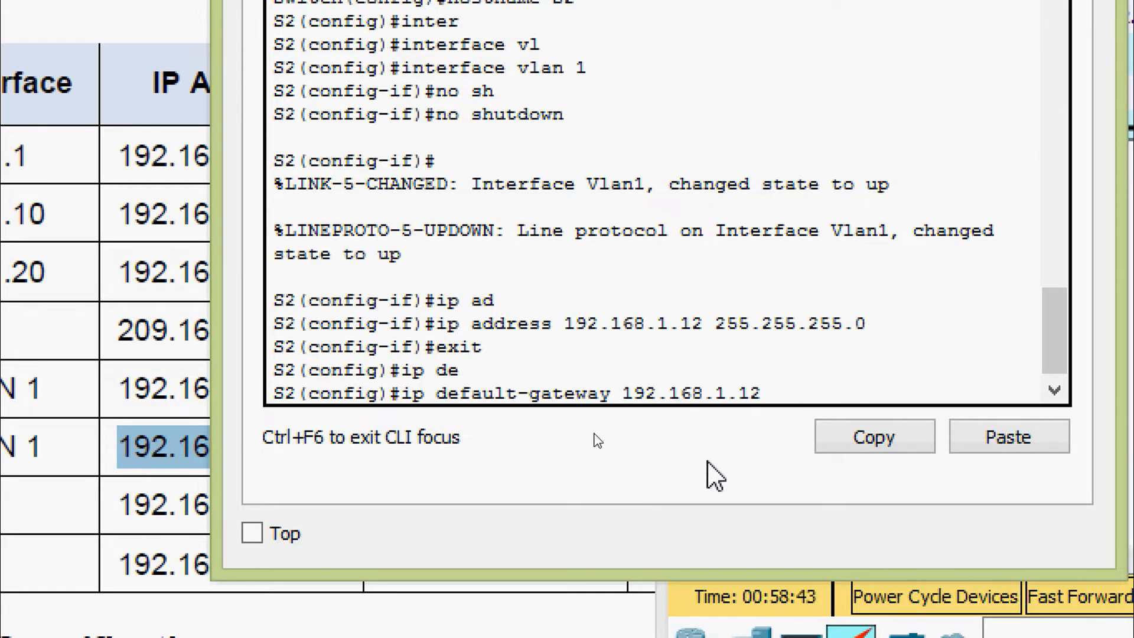
{"action": "key", "text": "Return"}
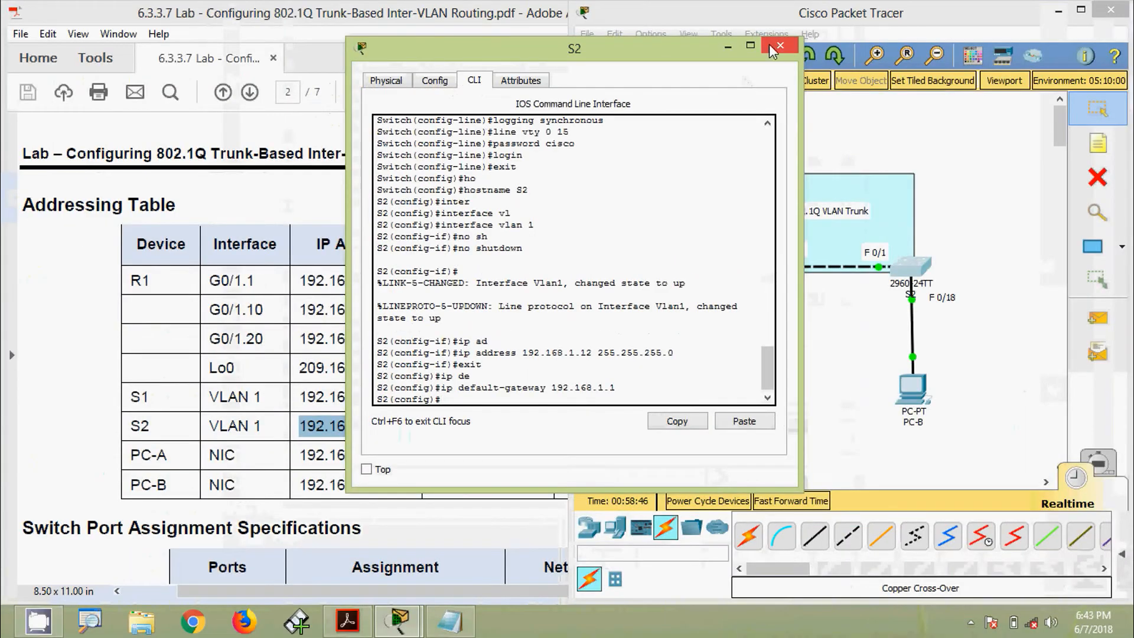
{"action": "left_click", "coordinate": [59, 24]}
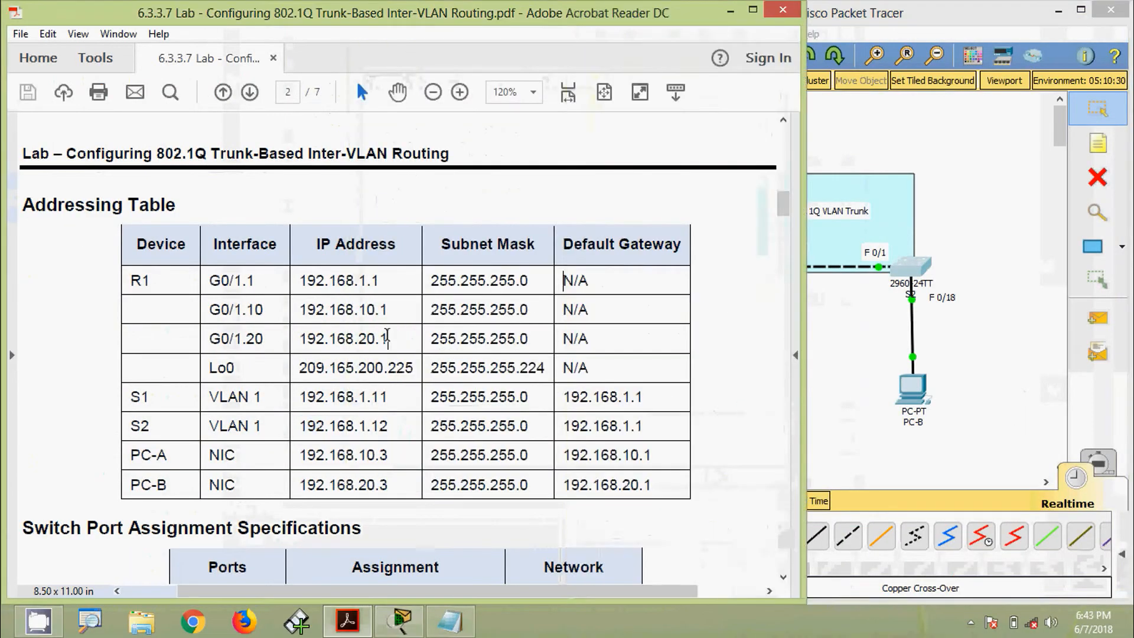
Return to Packet Tracer, open S1's command line and enter interface range configuration for fastEthernet 0/2-4, f0/7-24 and g0/1-2.
{"action": "left_click", "coordinate": [814, 337]}
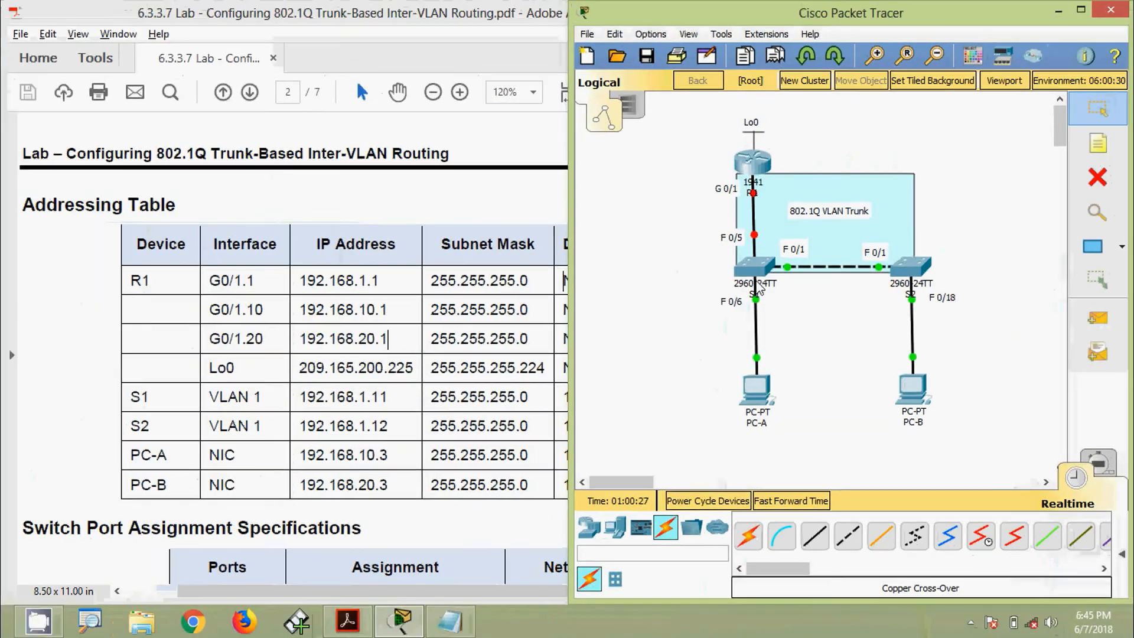
{"action": "left_click", "coordinate": [732, 271]}
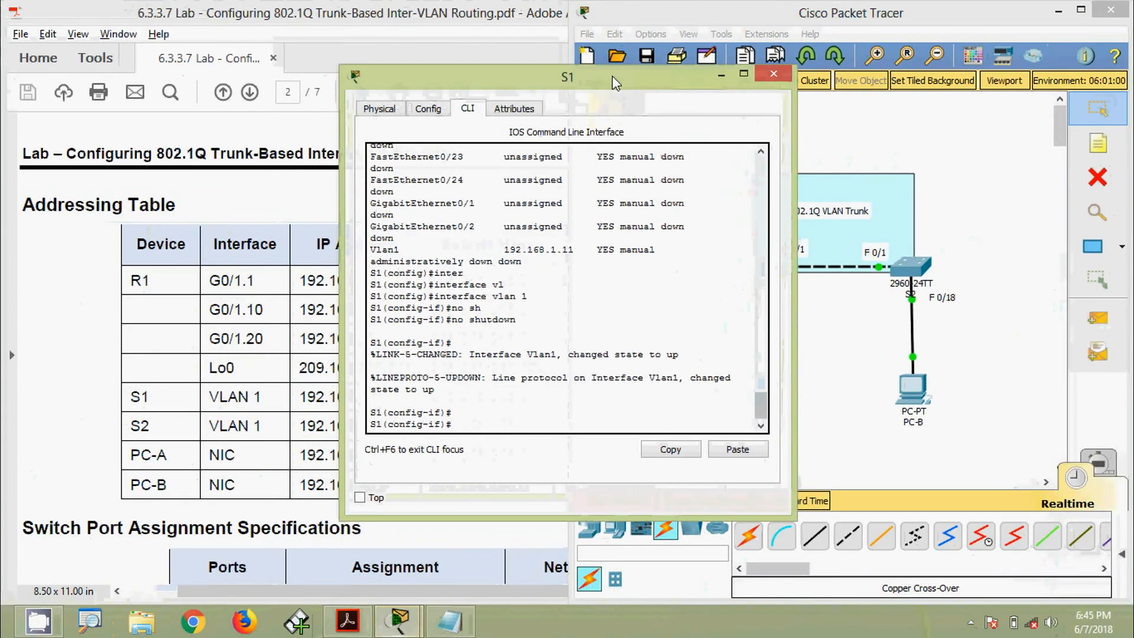
{"action": "left_click_drag", "start_coordinate": [612, 75], "coordinate": [743, 47]}
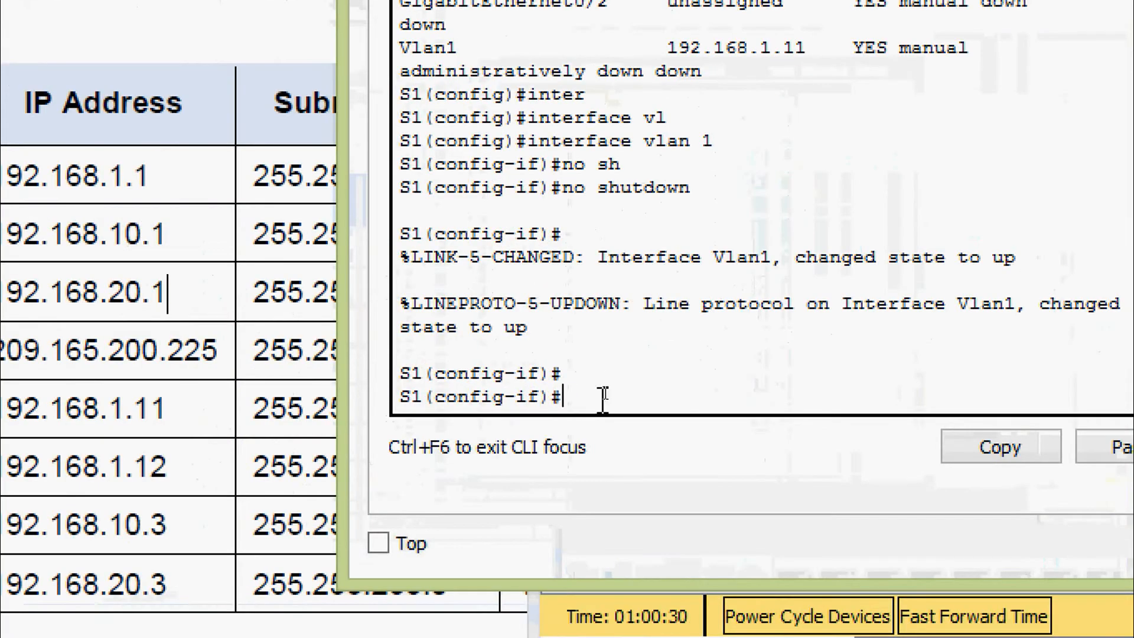
{"action": "type", "text": "exit"}
{"action": "key", "text": "Return"}
{"action": "type", "text": "inter"}
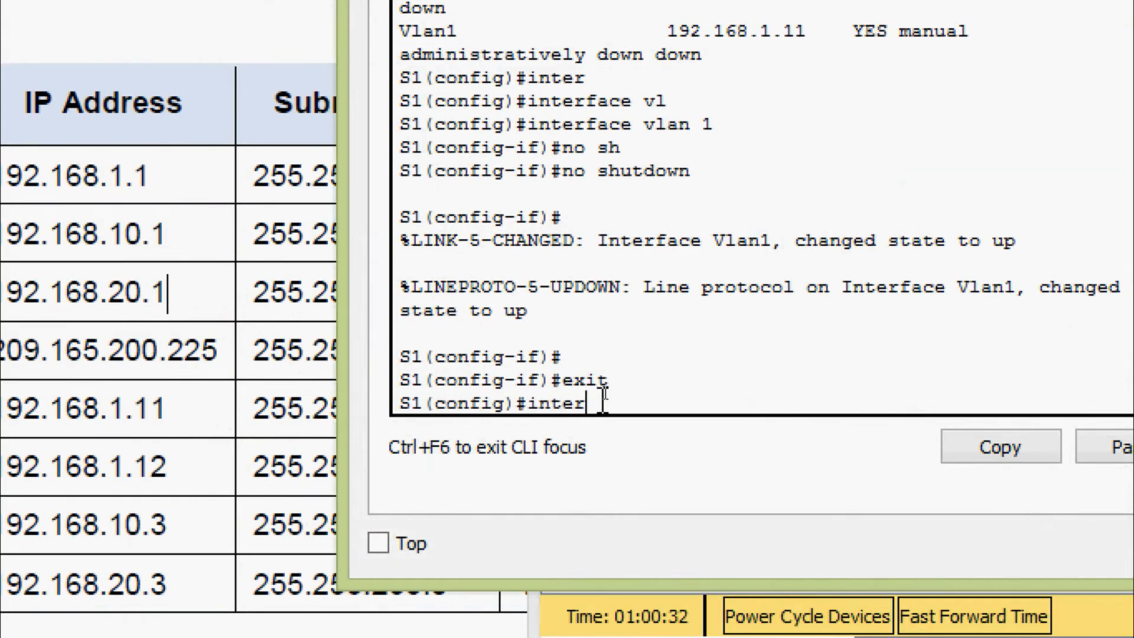
{"action": "key", "text": "Tab"}
{"action": "type", "text": "r"}
{"action": "key", "text": "Tab"}
{"action": "type", "text": "f"}
{"action": "key", "text": "Tab"}
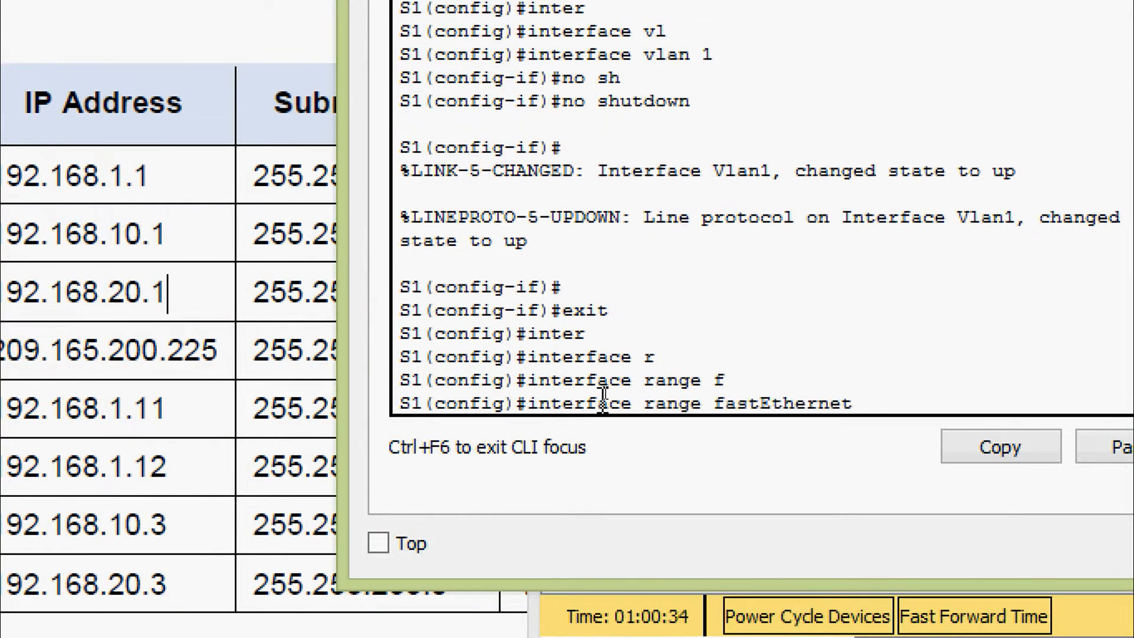
{"action": "type", "text": "0/2-4,f"}
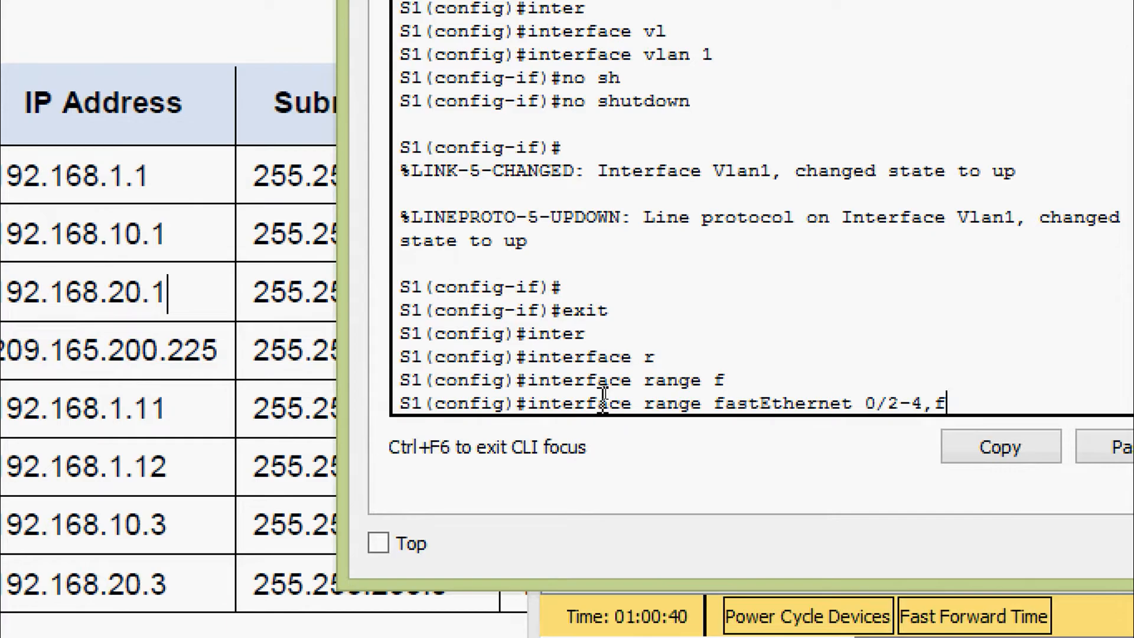
{"action": "type", "text": "0/7-24,g"}
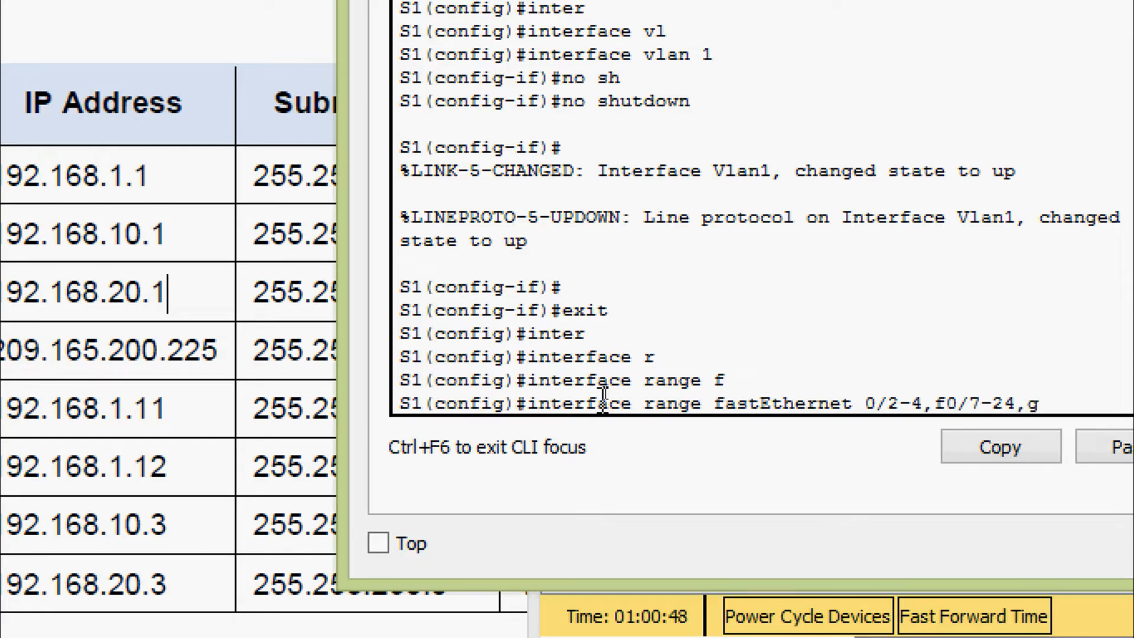
{"action": "type", "text": "0/1-2"}
{"action": "key", "text": "Return"}
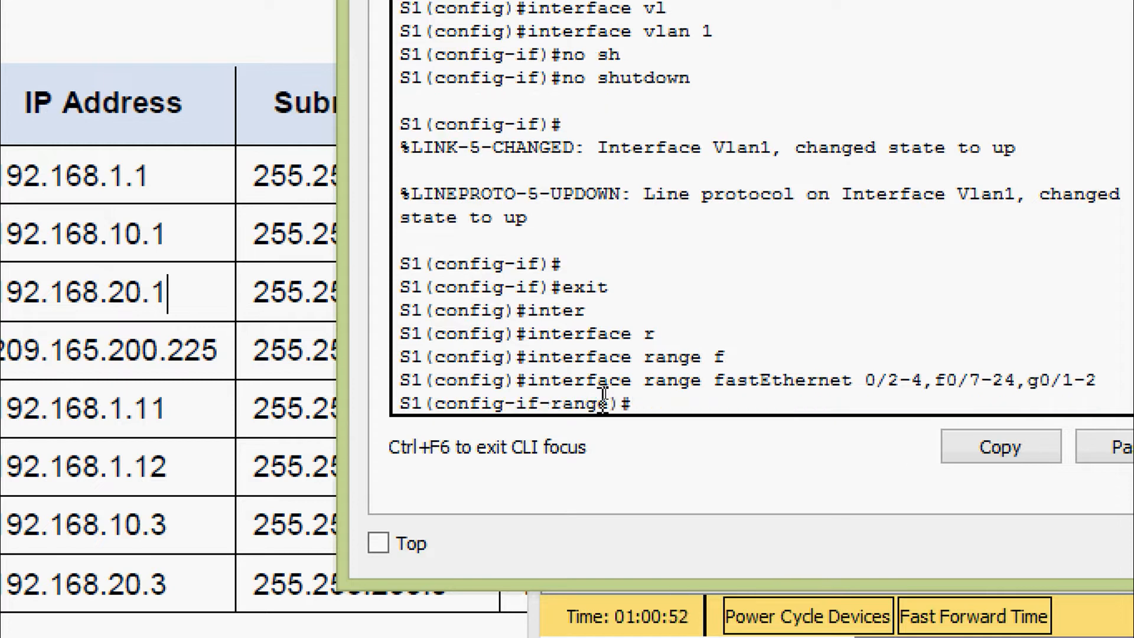
Shut down the selected range of unused interfaces on S1 and close the switch's window.
{"action": "type", "text": "no sh"}
{"action": "key", "text": "Tab"}
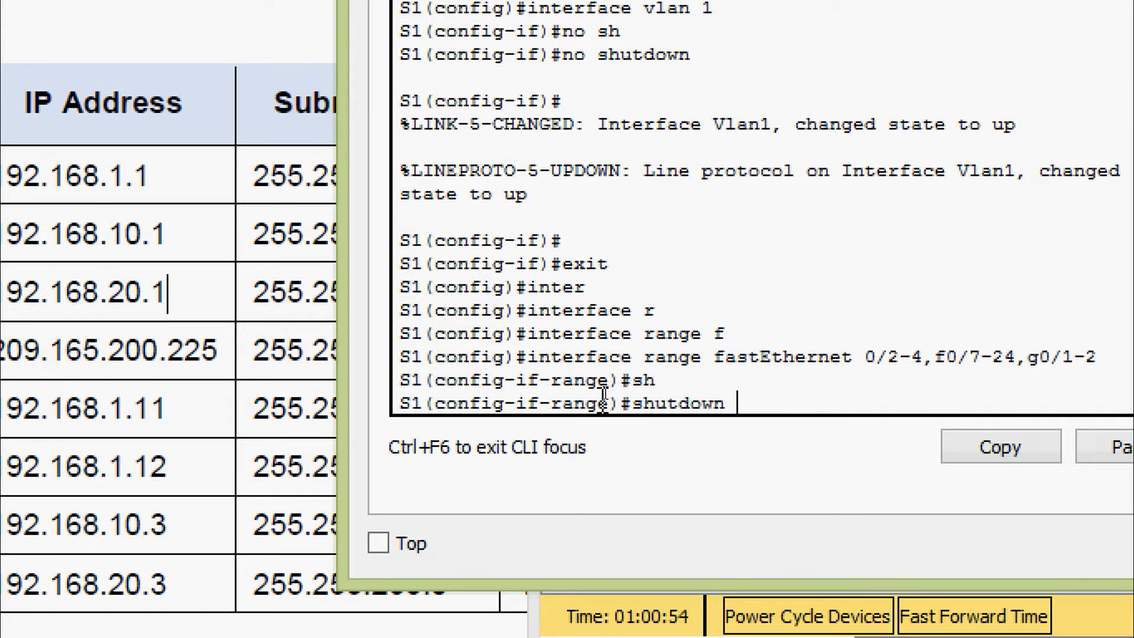
{"action": "key", "text": "Return"}
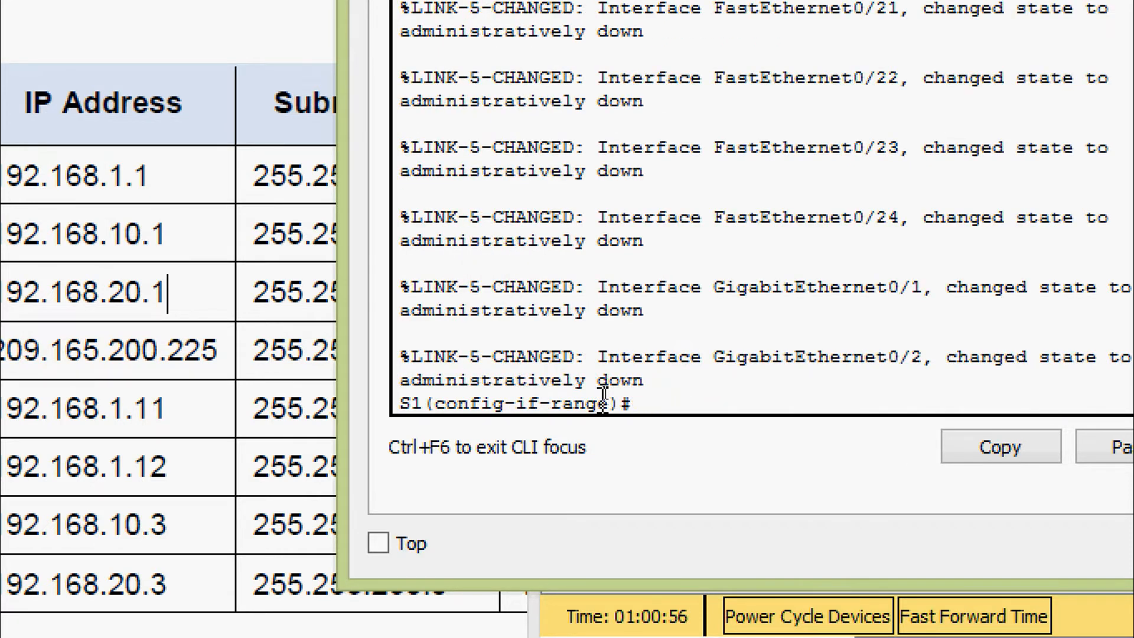
{"action": "key", "text": "Return"}
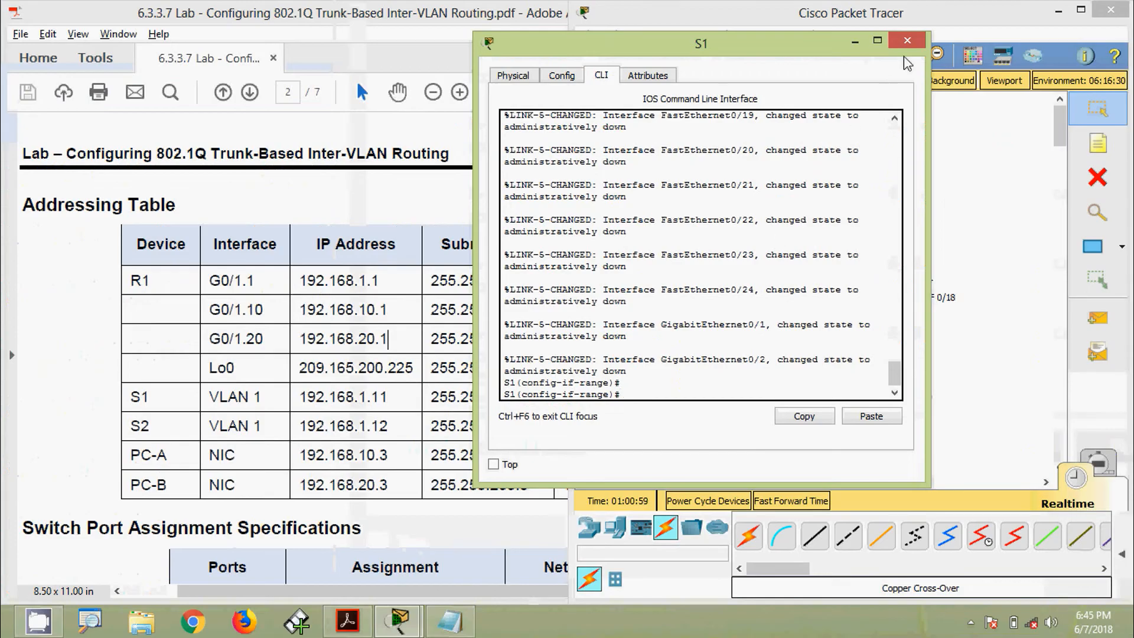
{"action": "left_click", "coordinate": [903, 40]}
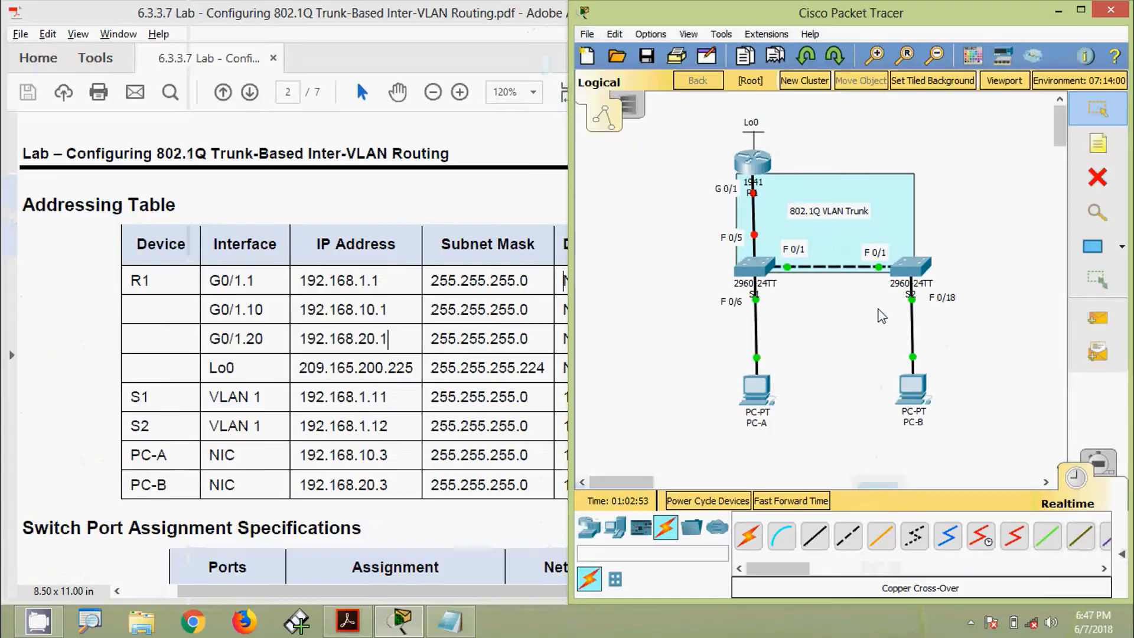
Open S2's command line and enter interface range configuration for f0/2-17, f0/19-24 and g0/1-2.
{"action": "left_click", "coordinate": [925, 277]}
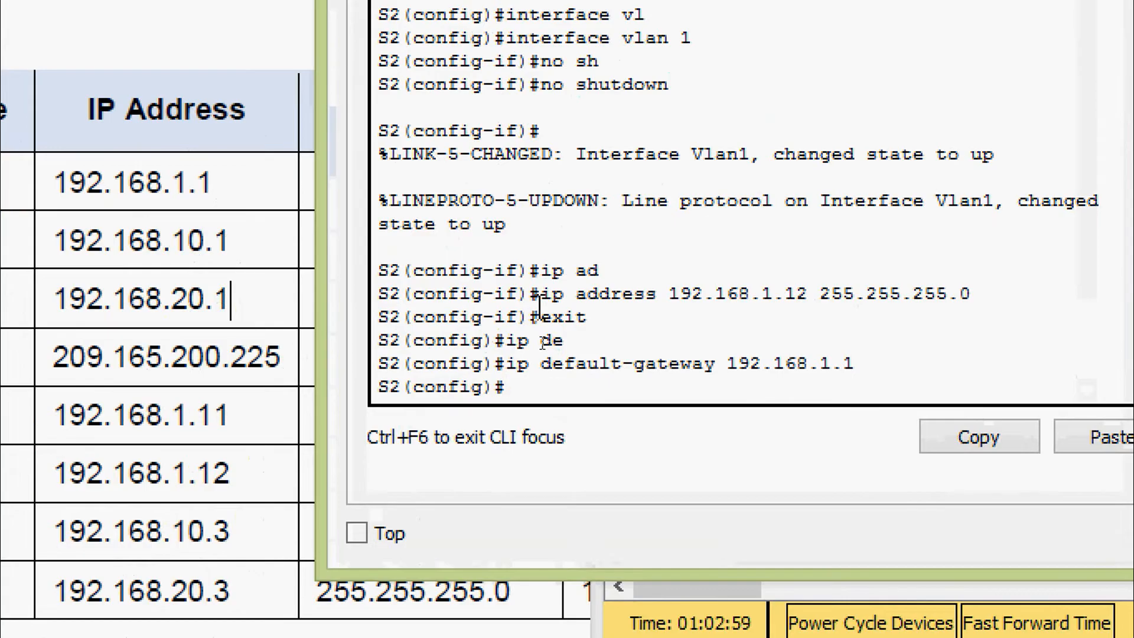
{"action": "type", "text": "inter"}
{"action": "key", "text": "Tab"}
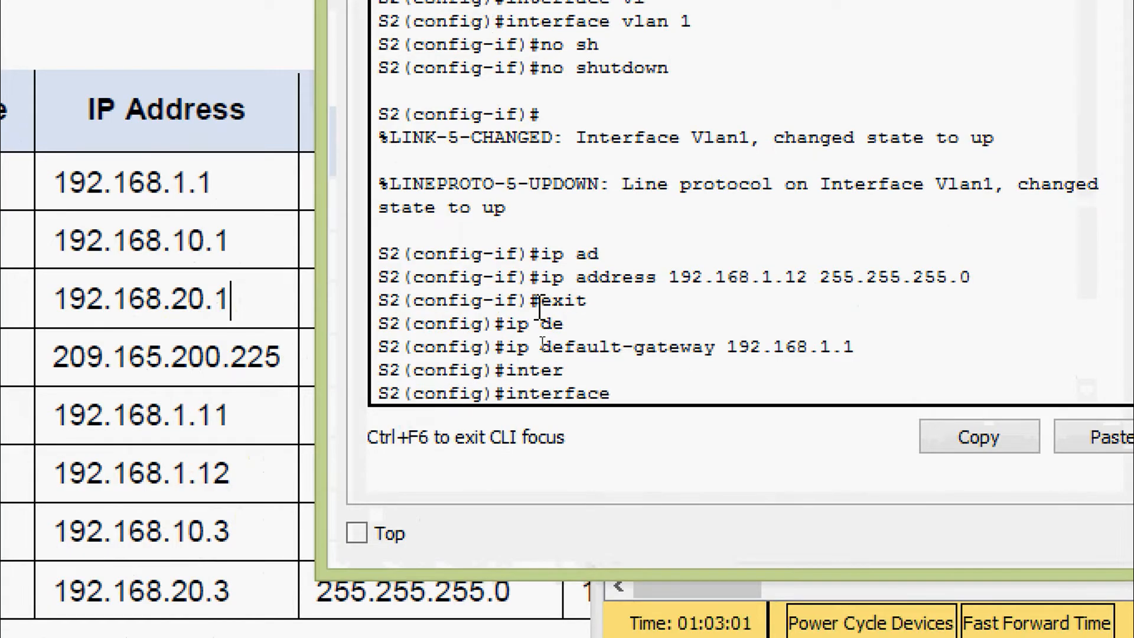
{"action": "type", "text": "r"}
{"action": "key", "text": "Tab"}
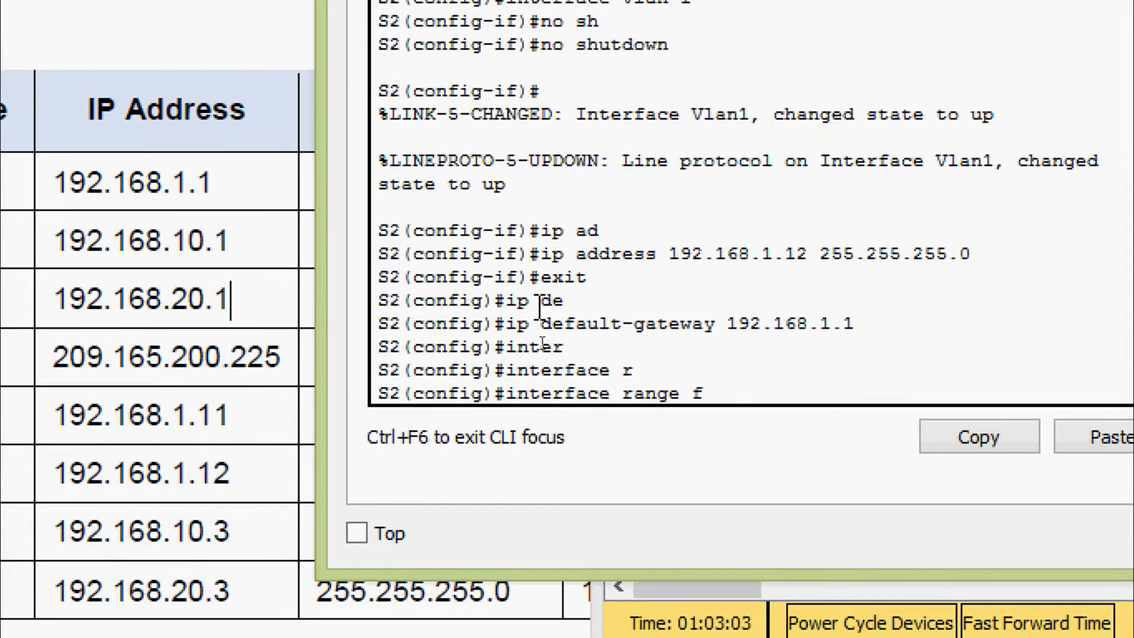
{"action": "type", "text": "0/2-17, f"}
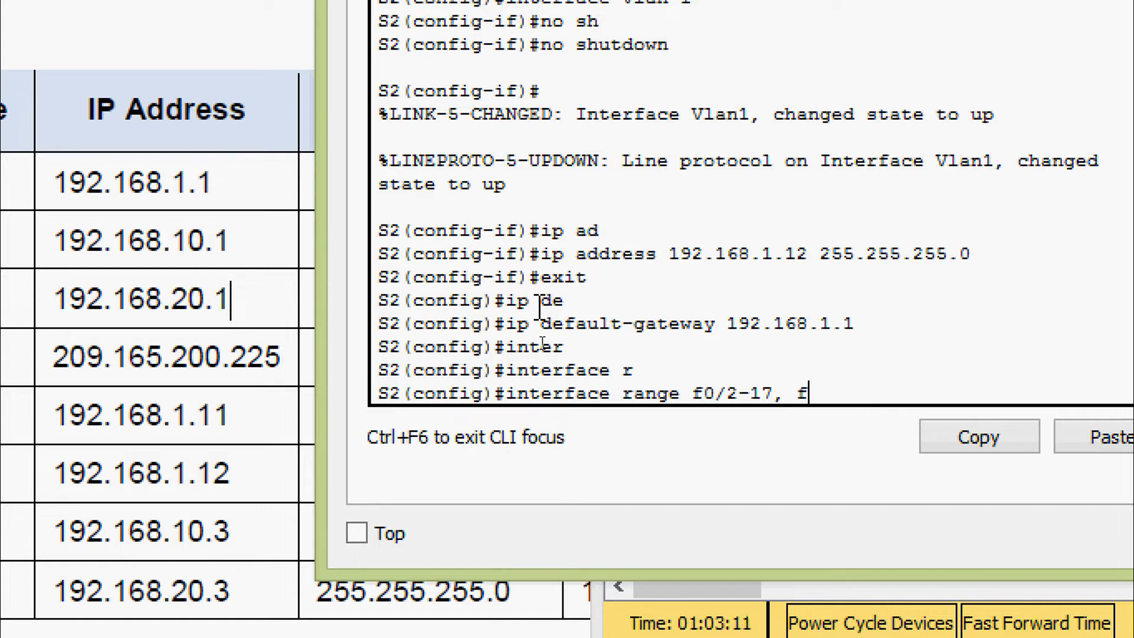
{"action": "type", "text": "0/19-24,"}
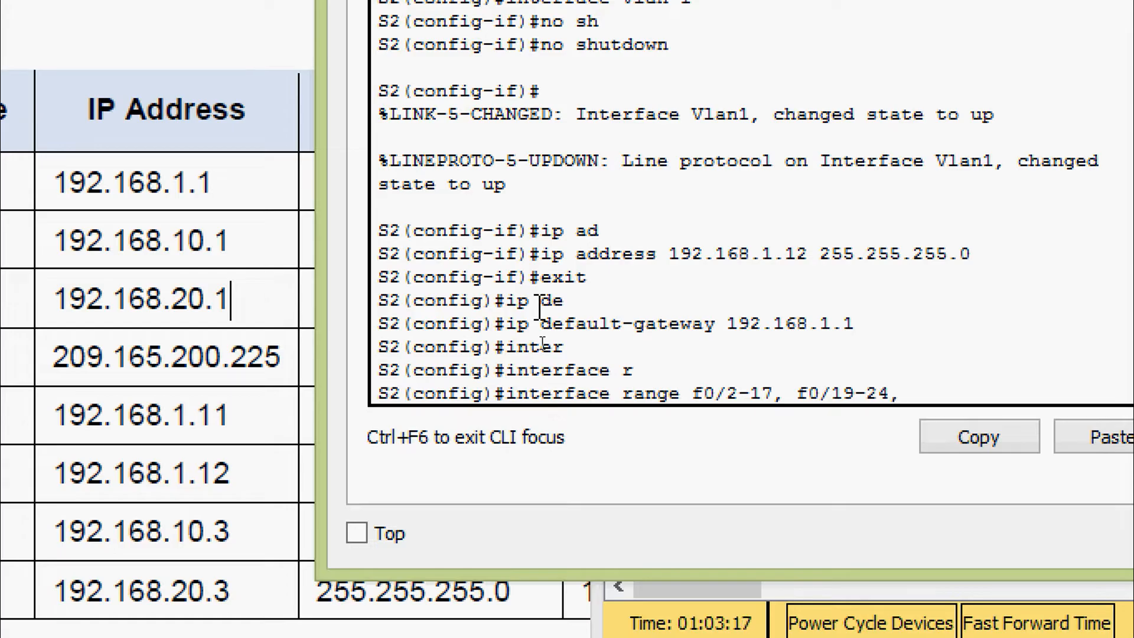
{"action": "type", "text": "g 0/1-2"}
{"action": "key", "text": "Return"}
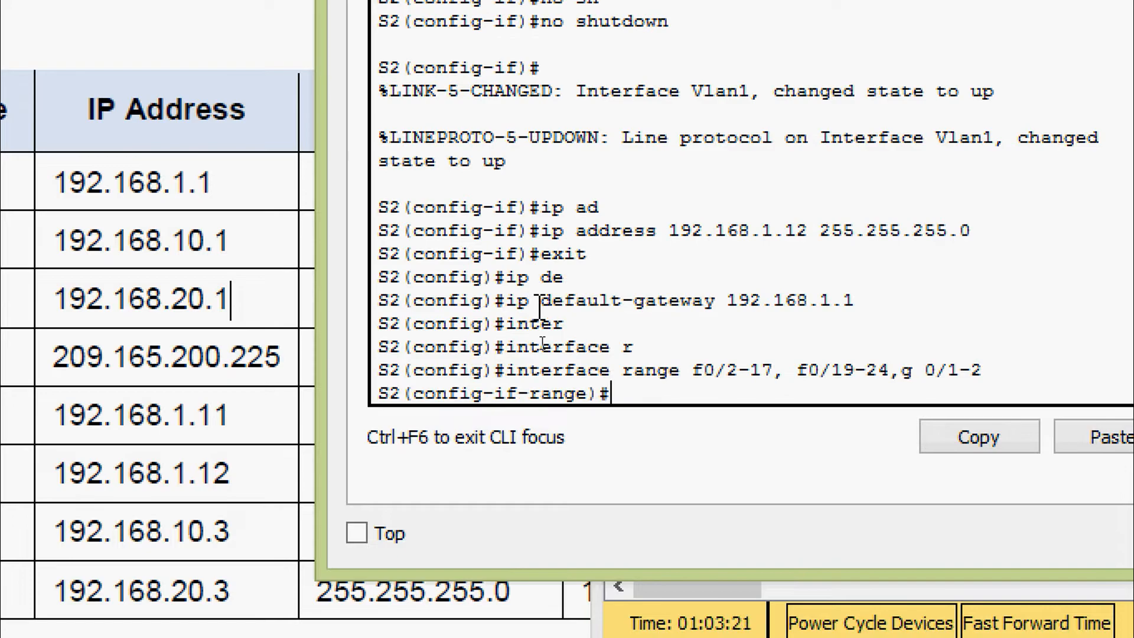
Shut down the selected range of unused interfaces on S2 and close the switch's window.
{"action": "type", "text": "sh"}
{"action": "key", "text": "Tab"}
{"action": "type", "text": "u"}
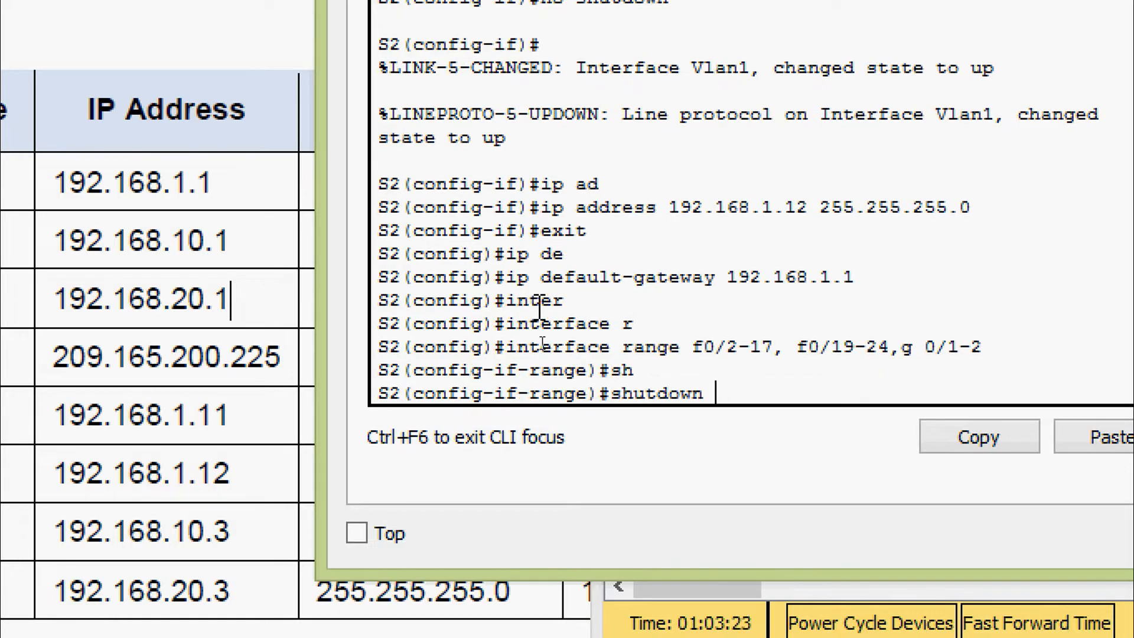
{"action": "key", "text": "Return"}
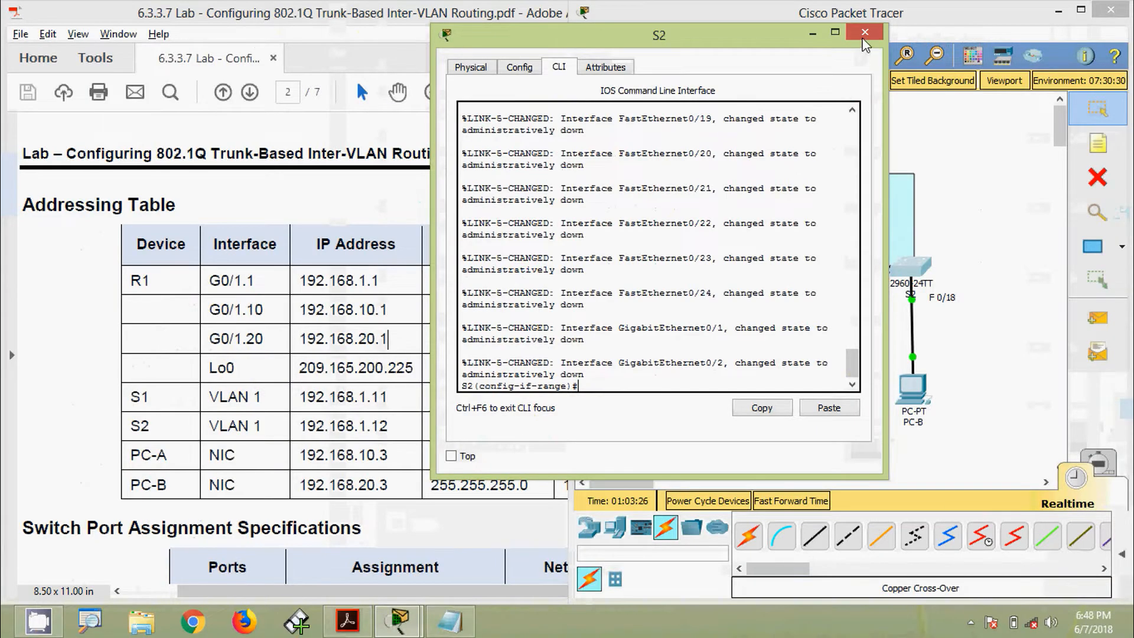
{"action": "left_click", "coordinate": [924, 140]}
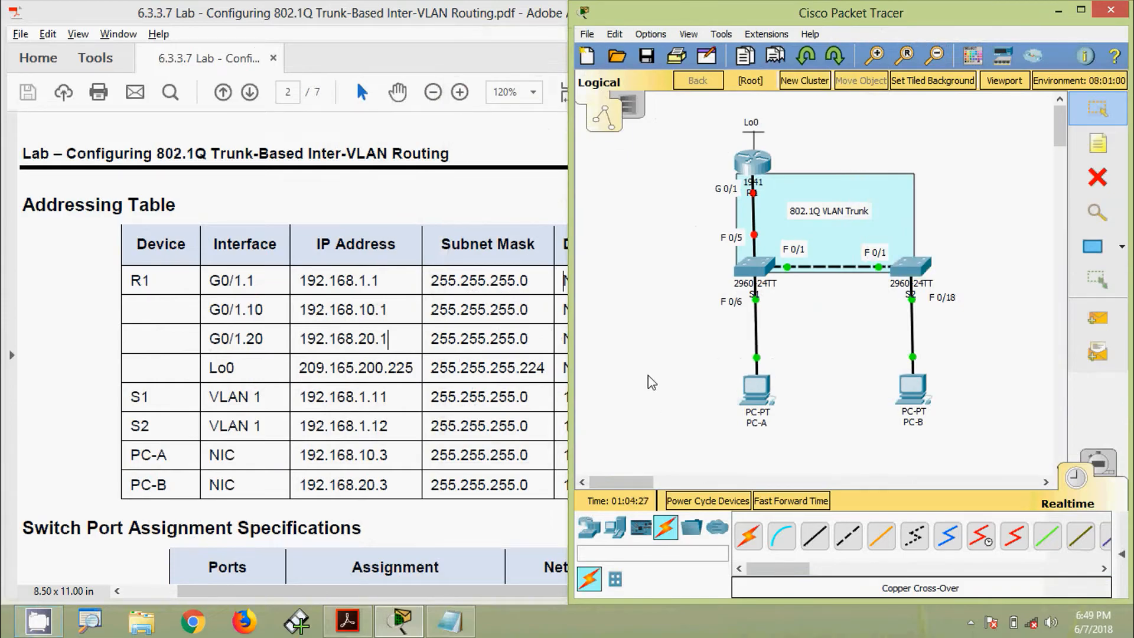
Reopen S1's command line, leave configuration mode and copy the running-config to the startup-config, accepting the default destination filename.
{"action": "left_click", "coordinate": [754, 266]}
{"action": "left_click_drag", "start_coordinate": [582, 80], "coordinate": [598, 65]}
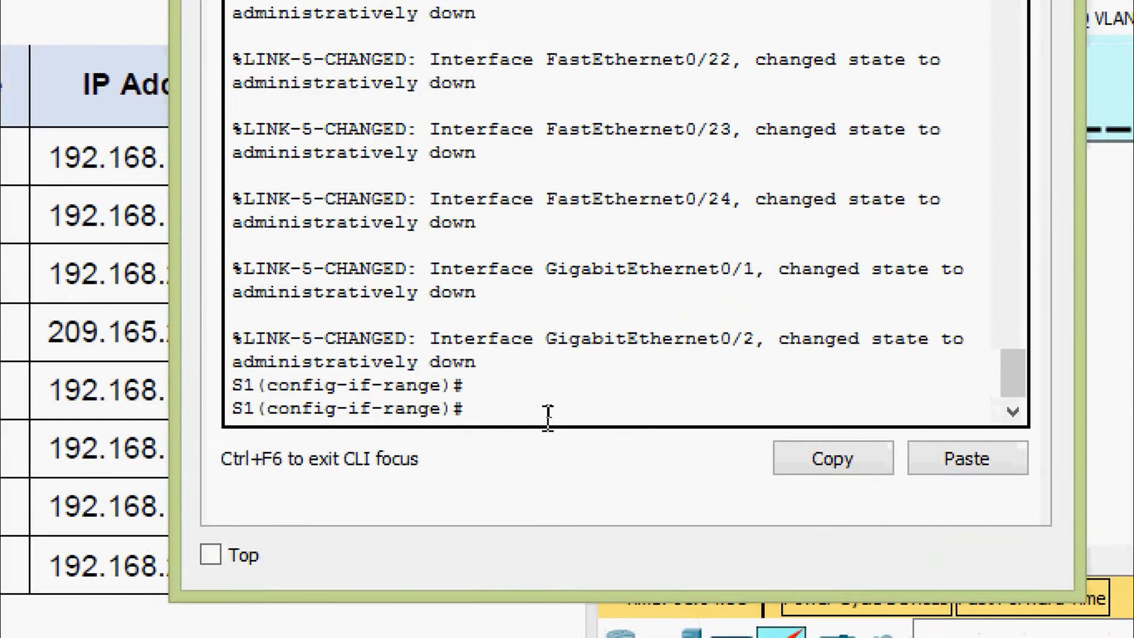
{"action": "key", "text": "ctrl+z"}
{"action": "key", "text": "Return"}
{"action": "key", "text": "Return"}
{"action": "type", "text": "cop"}
{"action": "key", "text": "Tab"}
{"action": "type", "text": "r"}
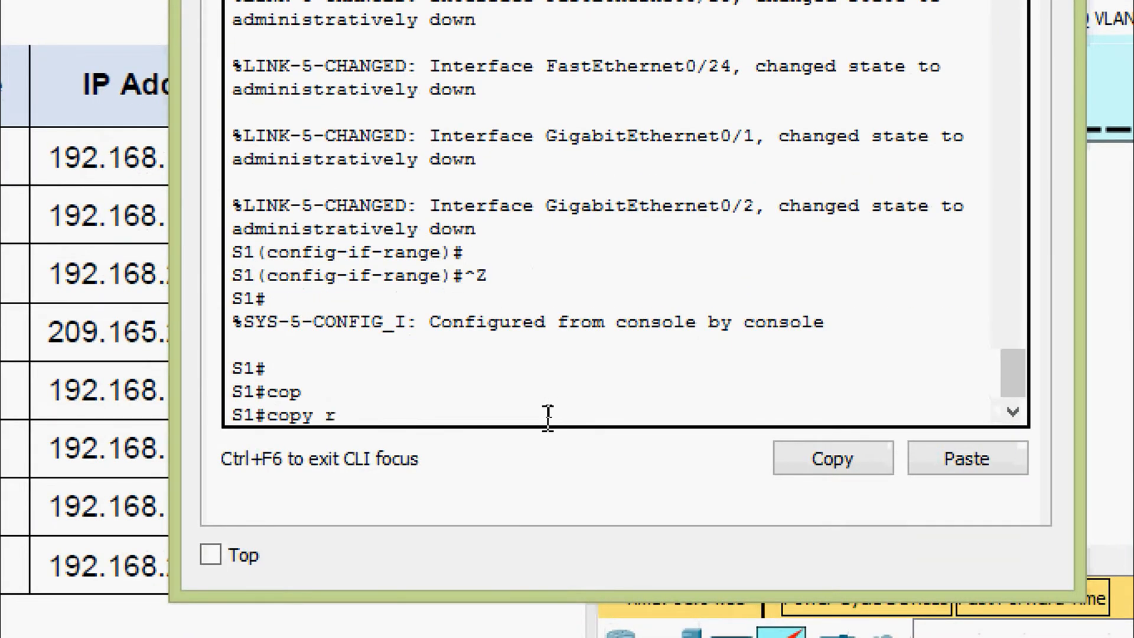
{"action": "key", "text": "Tab"}
{"action": "type", "text": "st"}
{"action": "key", "text": "Tab"}
{"action": "key", "text": "Return"}
{"action": "key", "text": "Return"}
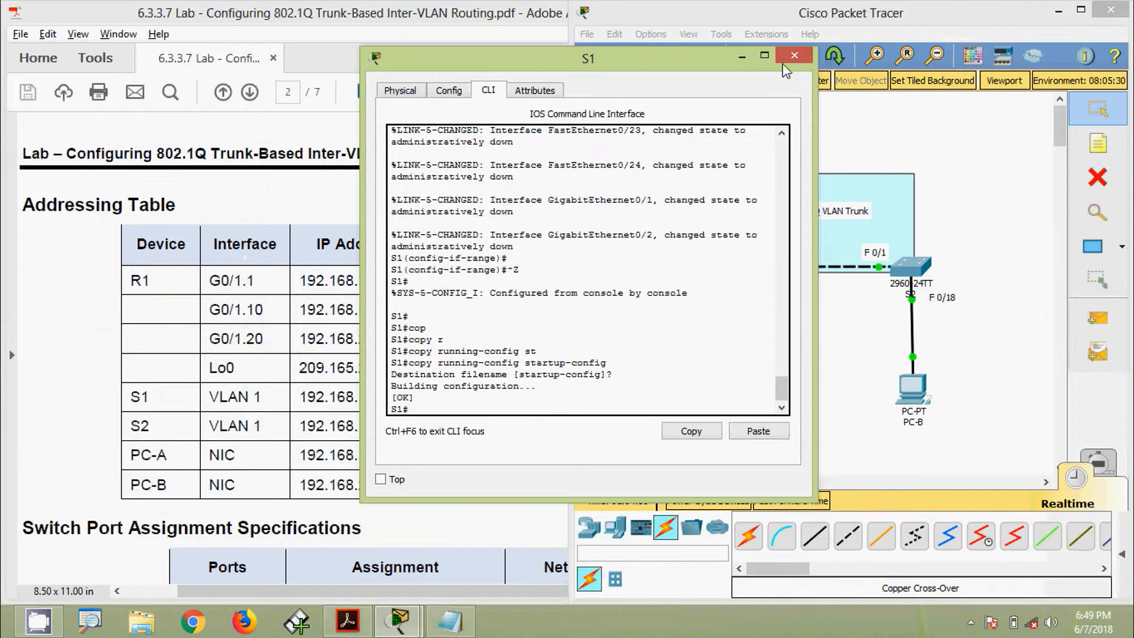
{"action": "left_click", "coordinate": [795, 55]}
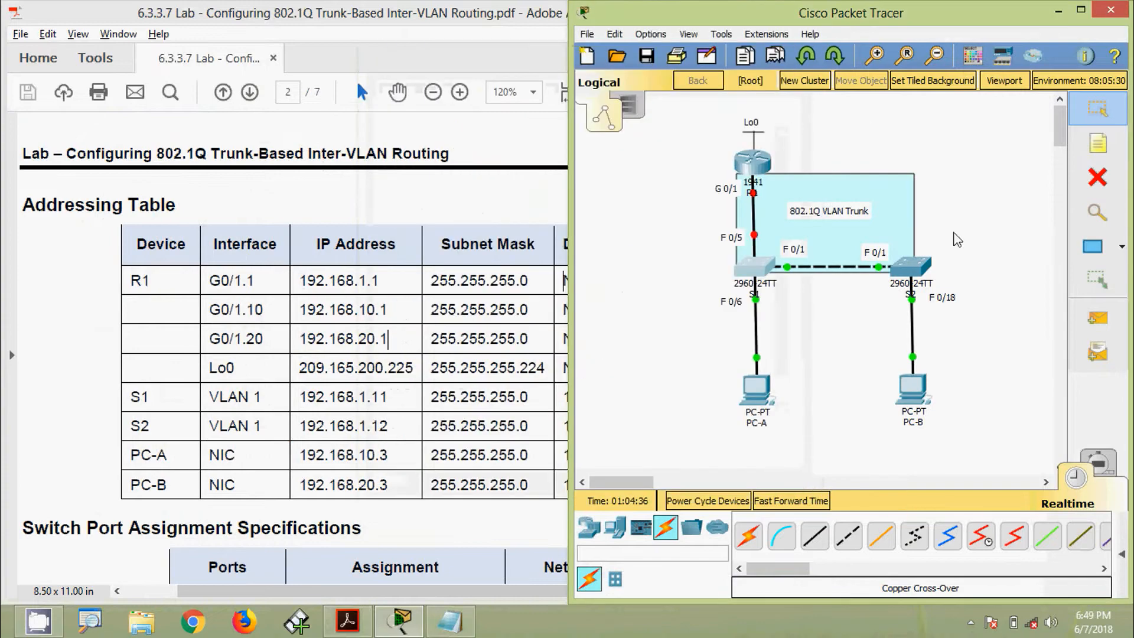
Reopen S2's command line, leave configuration mode, copy the running-config to the startup-config with the default filename, and close the switch's window.
{"action": "left_click", "coordinate": [911, 267]}
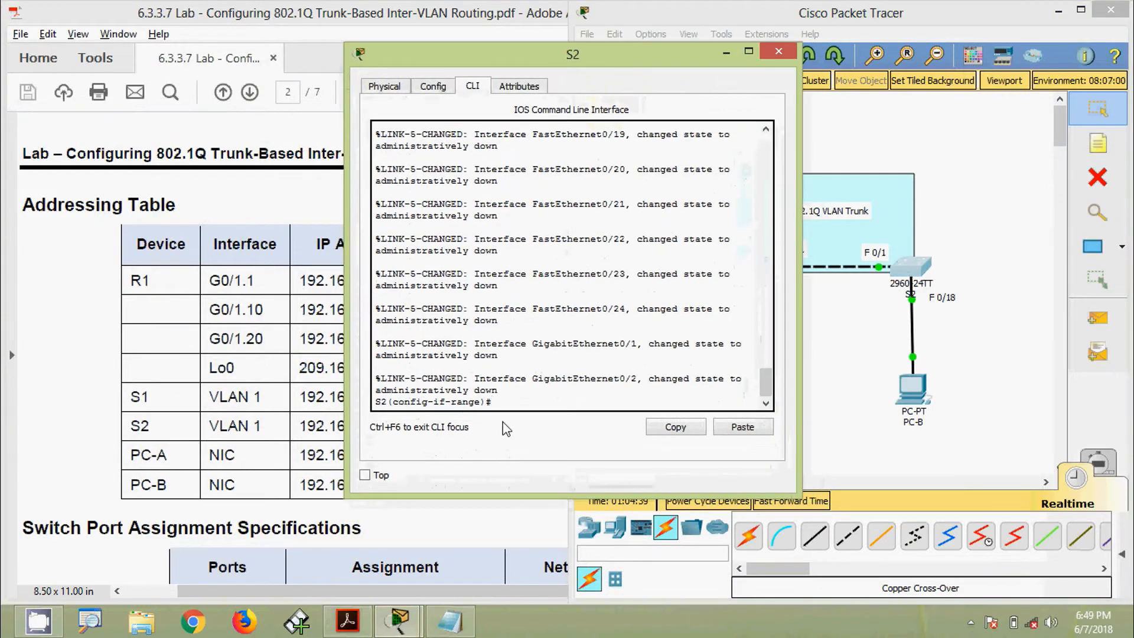
{"action": "key", "text": "ctrl+z"}
{"action": "key", "text": "Return"}
{"action": "type", "text": "c"}
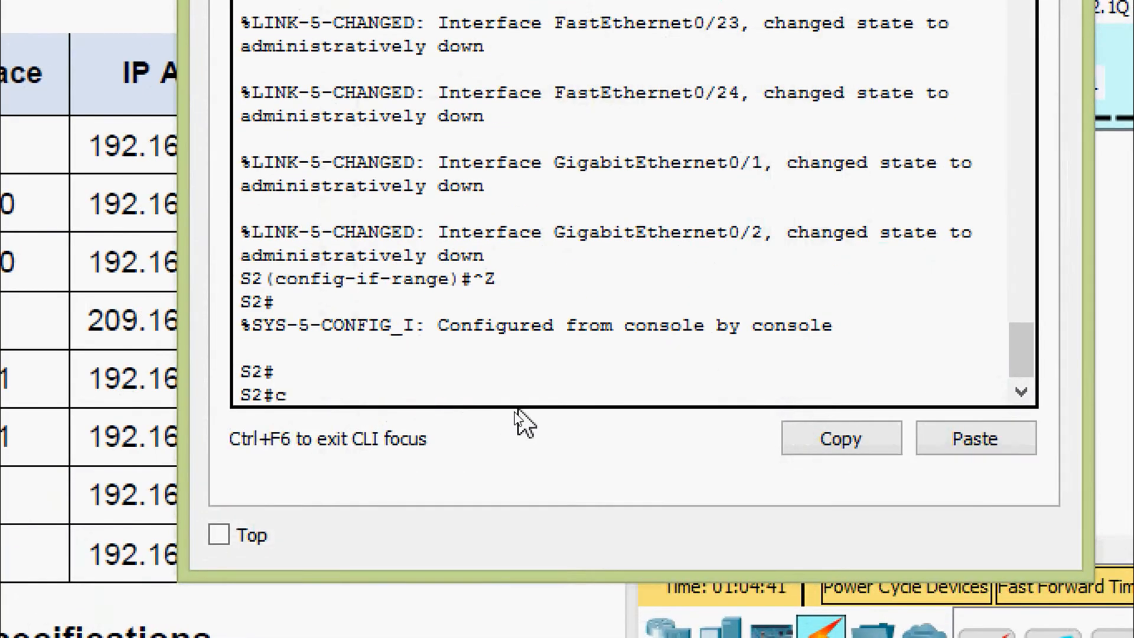
{"action": "type", "text": "op"}
{"action": "key", "text": "Tab"}
{"action": "type", "text": "r"}
{"action": "key", "text": "Tab"}
{"action": "type", "text": "st"}
{"action": "key", "text": "Tab"}
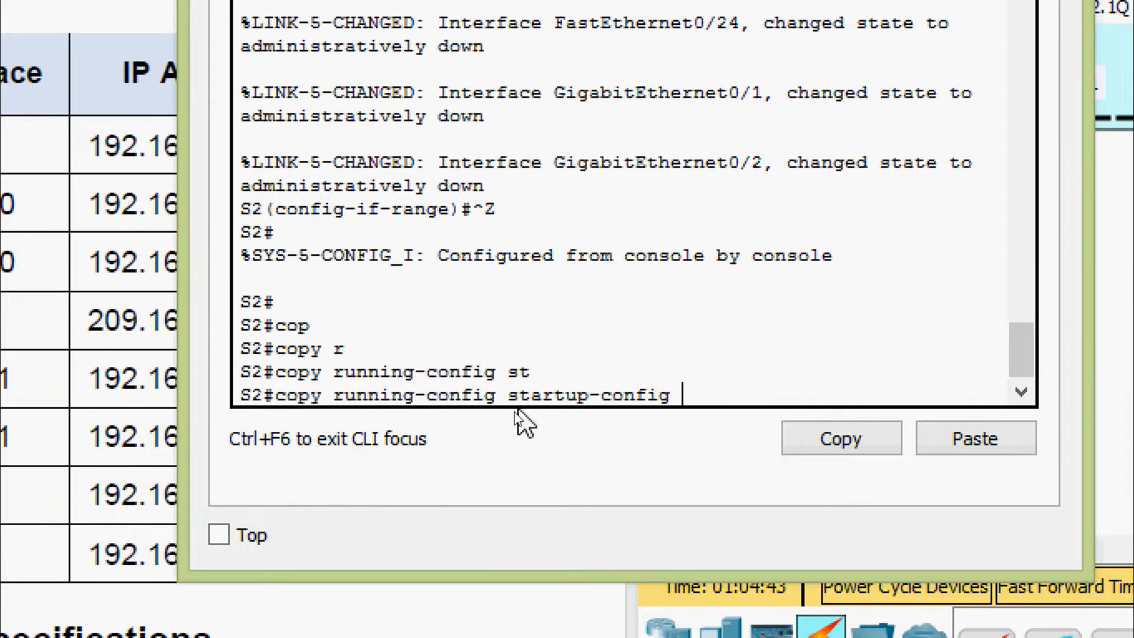
{"action": "key", "text": "Return"}
{"action": "key", "text": "Return"}
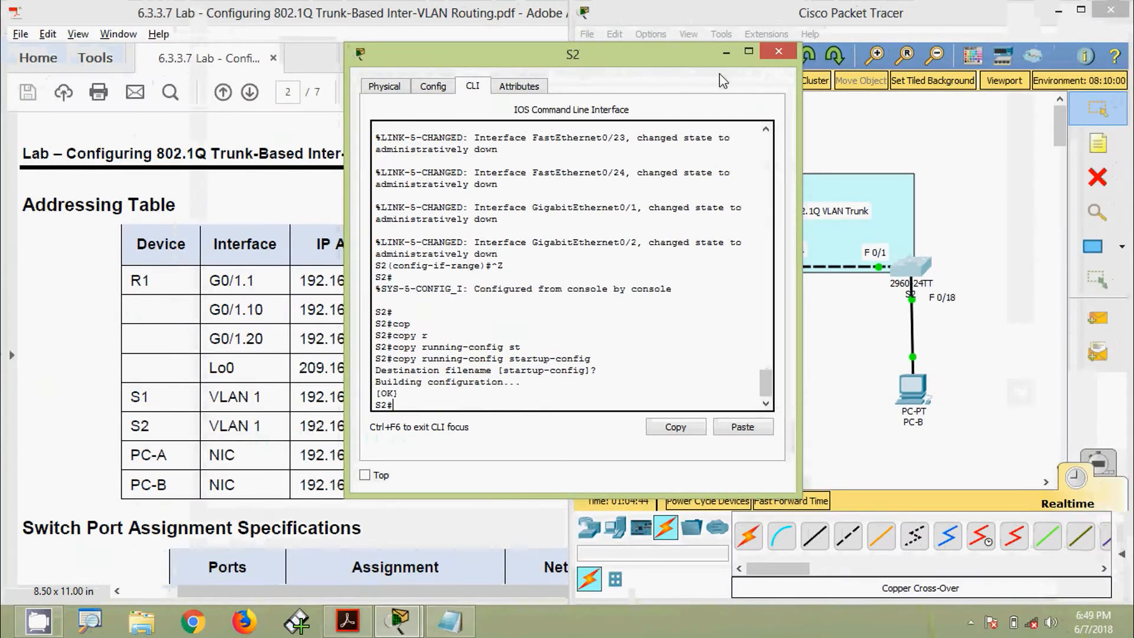
{"action": "left_click", "coordinate": [791, 107]}
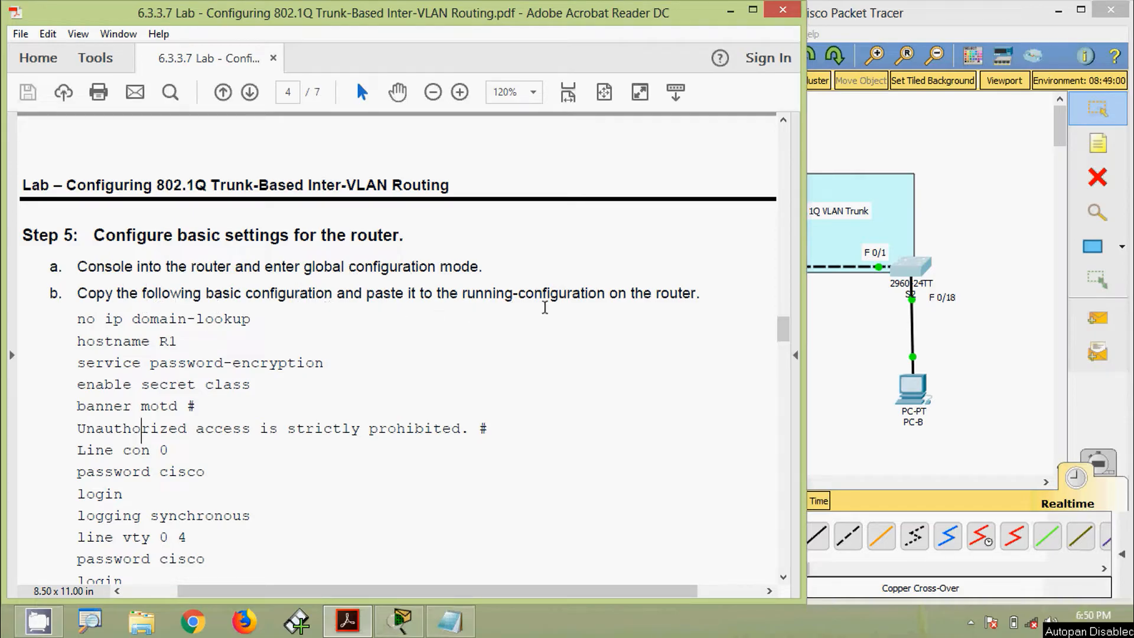
Copy the Step 5 basic router configuration, including its enable and line passwords, from the lab PDF into Notepad and select the pasted text.
{"action": "scroll", "coordinate": [269, 363], "scroll_direction": "down", "scroll_amount": 3}
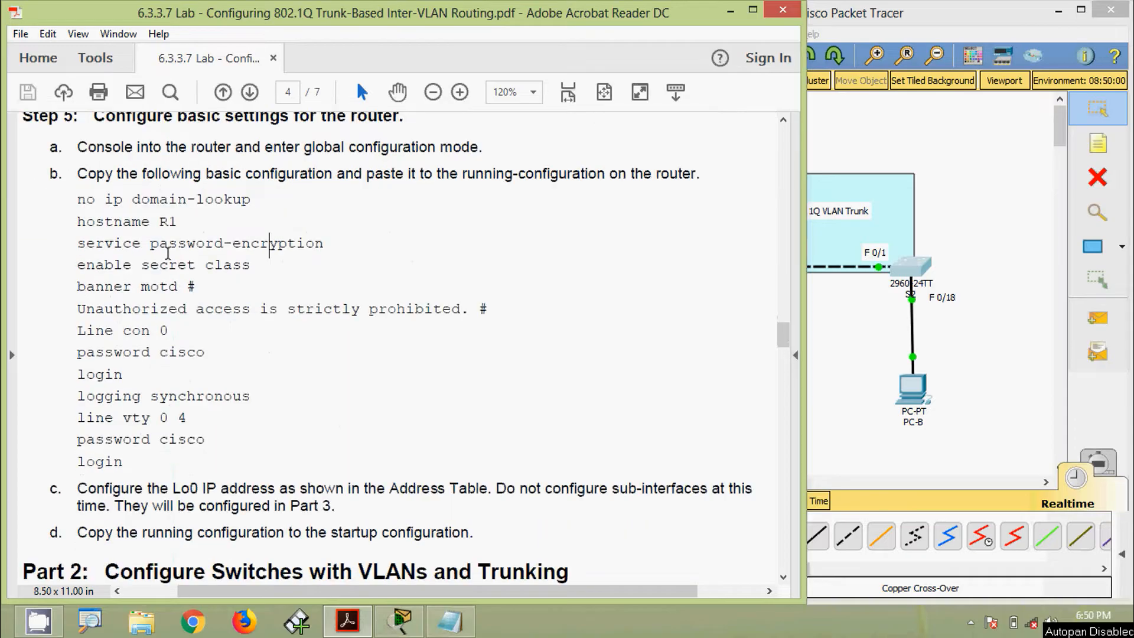
{"action": "left_click_drag", "start_coordinate": [78, 200], "coordinate": [131, 462]}
{"action": "key", "text": "ctrl+c"}
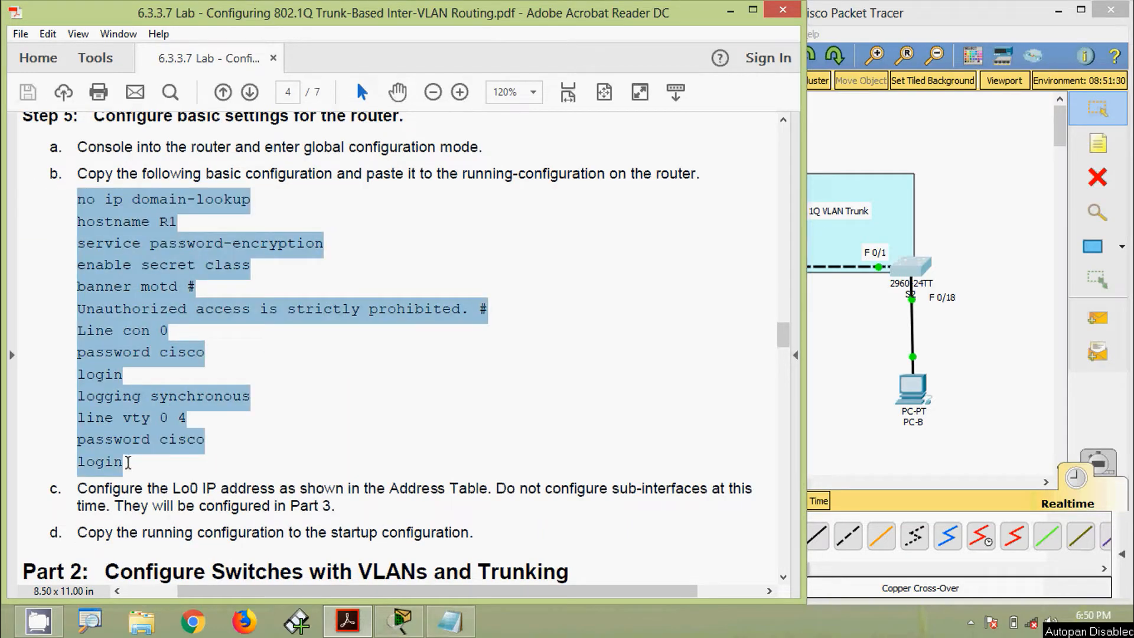
{"action": "left_click", "coordinate": [450, 621]}
{"action": "key", "text": "ctrl+v"}
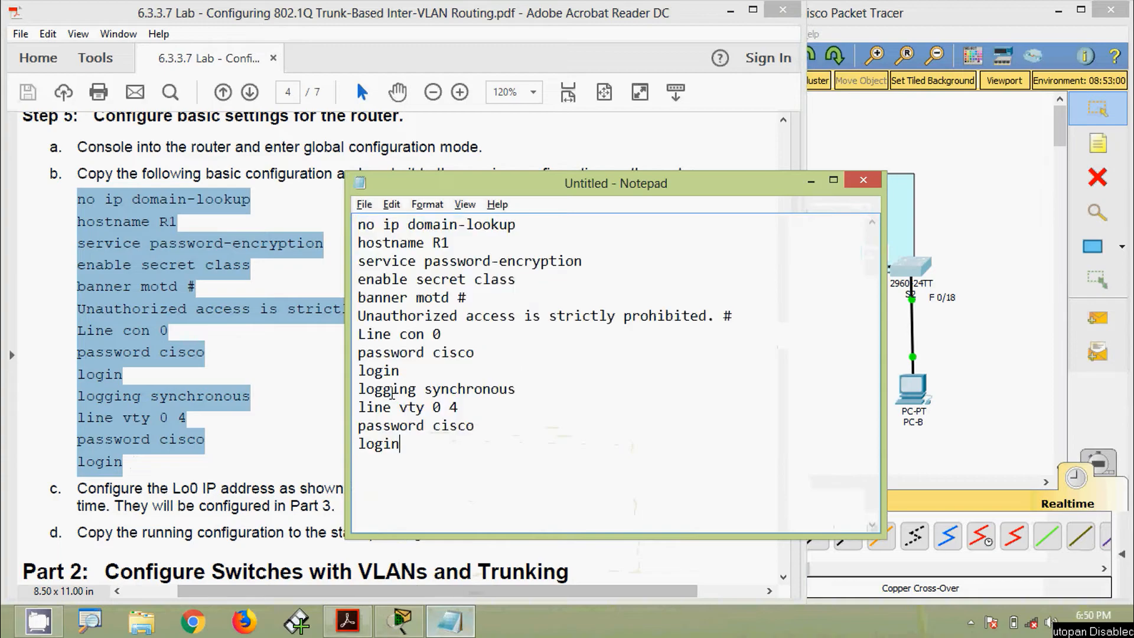
{"action": "left_click_drag", "start_coordinate": [403, 447], "coordinate": [327, 221]}
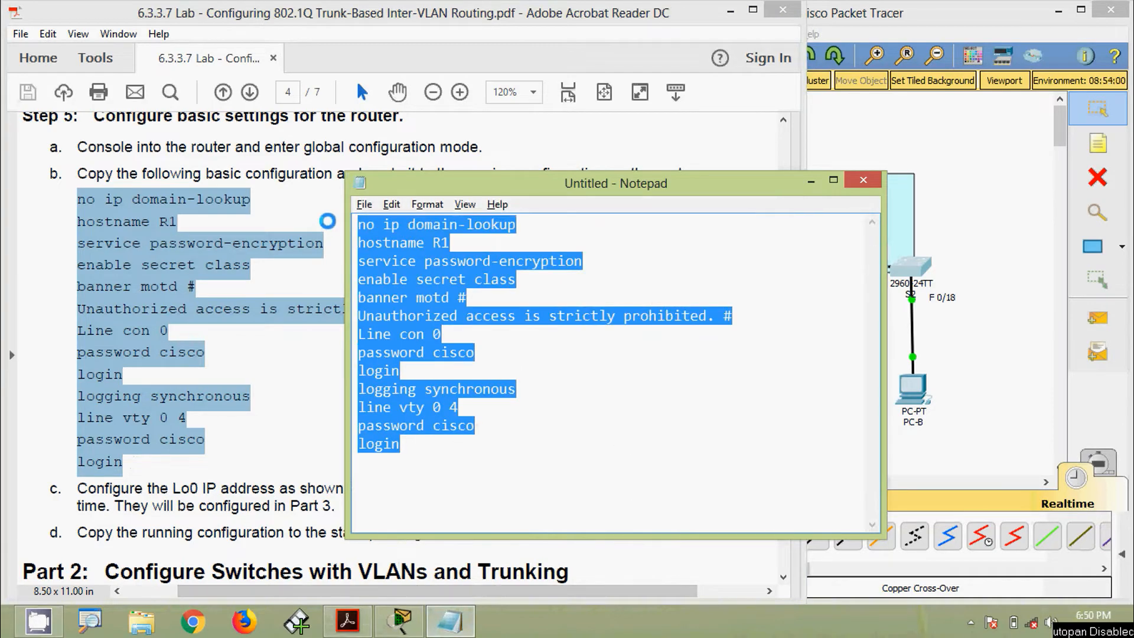
Switch to Packet Tracer, open router R1's command line and decline the initial configuration dialog.
{"action": "left_click", "coordinate": [1004, 323]}
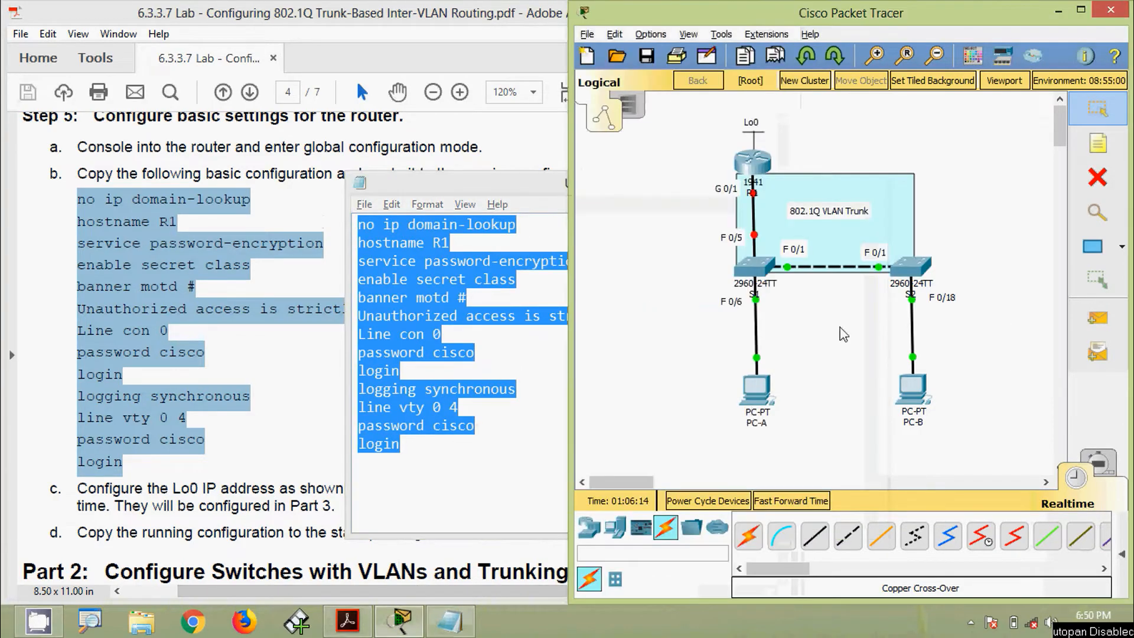
{"action": "left_click", "coordinate": [753, 174]}
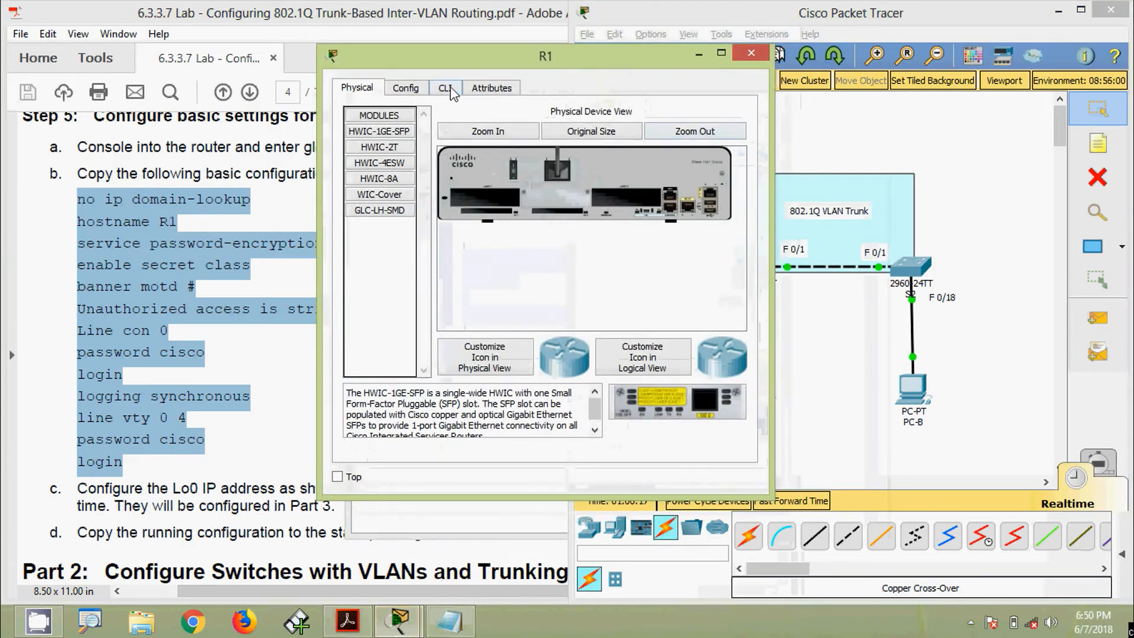
{"action": "left_click", "coordinate": [444, 88]}
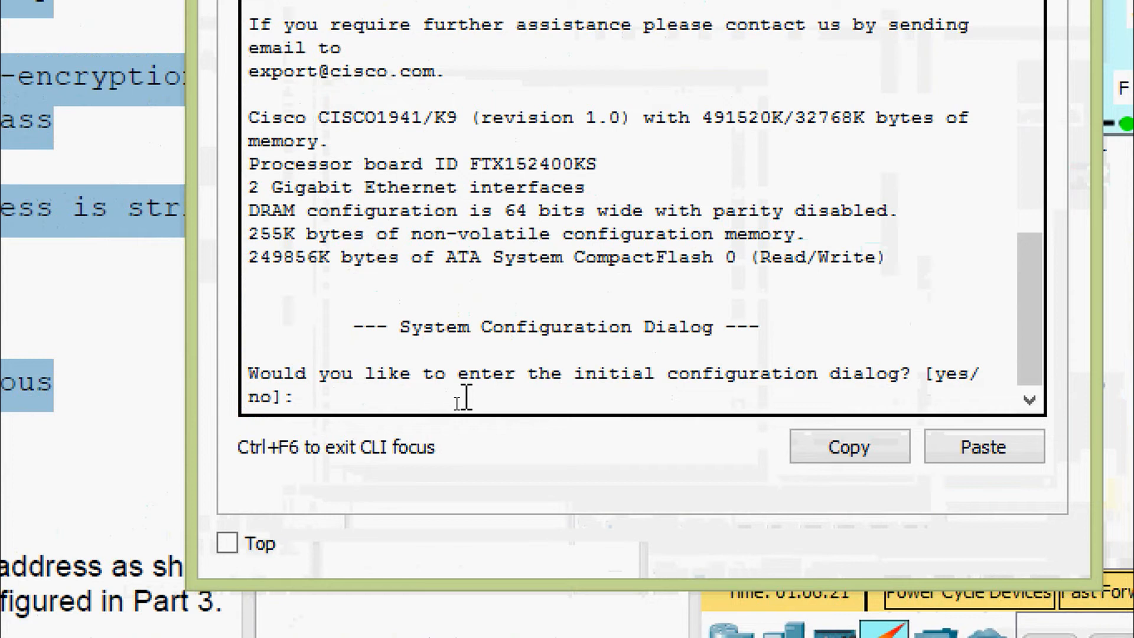
{"action": "type", "text": "n"}
{"action": "key", "text": "Return"}
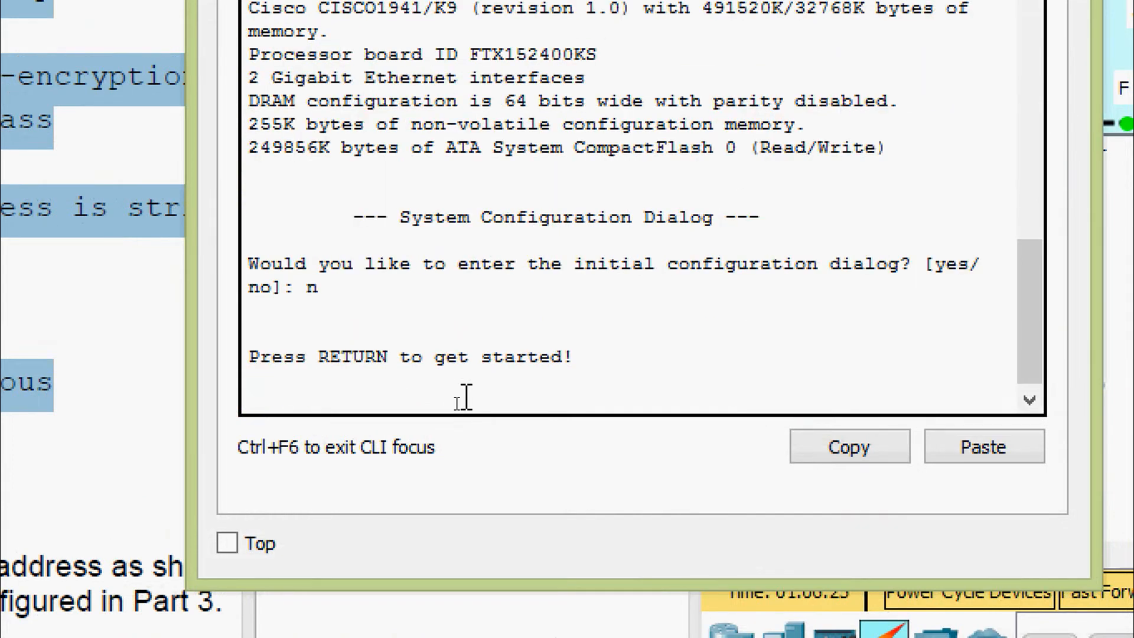
Enter privileged EXEC mode on the router and start global configuration mode with configure terminal.
{"action": "key", "text": "Return"}
{"action": "type", "text": "ena"}
{"action": "key", "text": "Tab"}
{"action": "key", "text": "Return"}
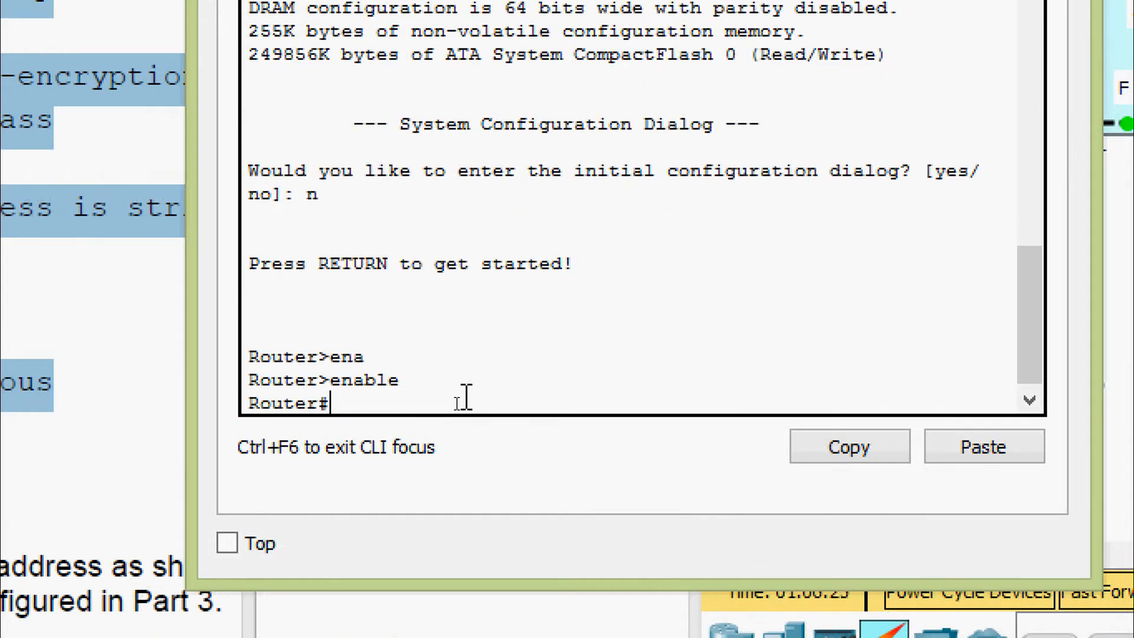
{"action": "type", "text": "conf"}
{"action": "key", "text": "Tab"}
{"action": "type", "text": "t"}
{"action": "key", "text": "Tab"}
{"action": "key", "text": "Return"}
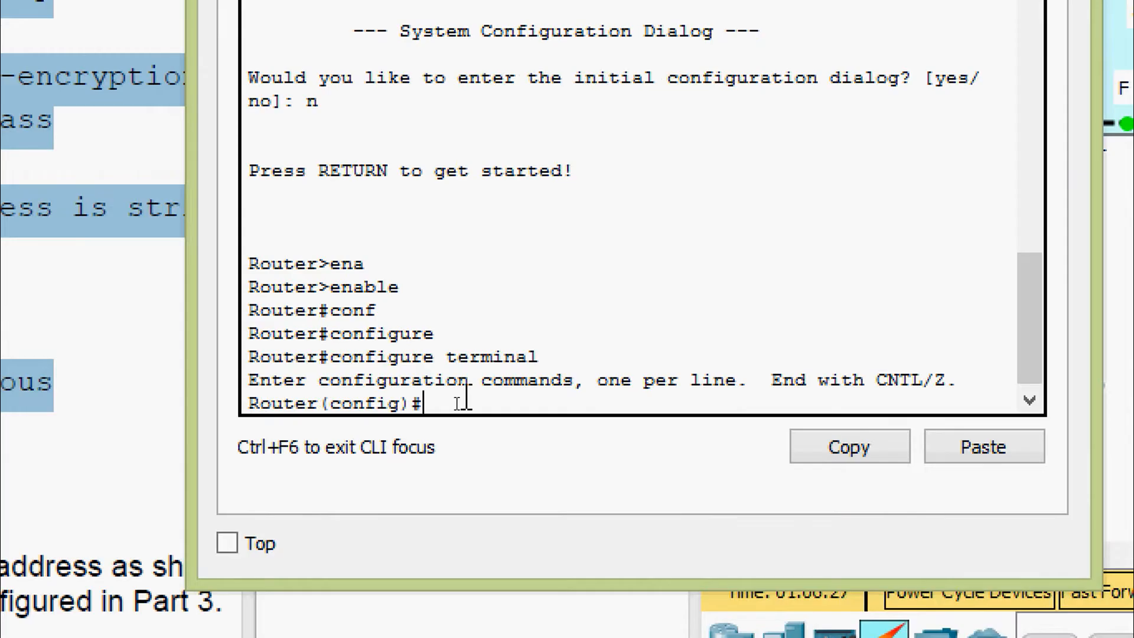
Paste the copied basic configuration, including the enable, console and VTY passwords, into the router's command line and close its window.
{"action": "right_click", "coordinate": [462, 403]}
{"action": "left_click", "coordinate": [496, 459]}
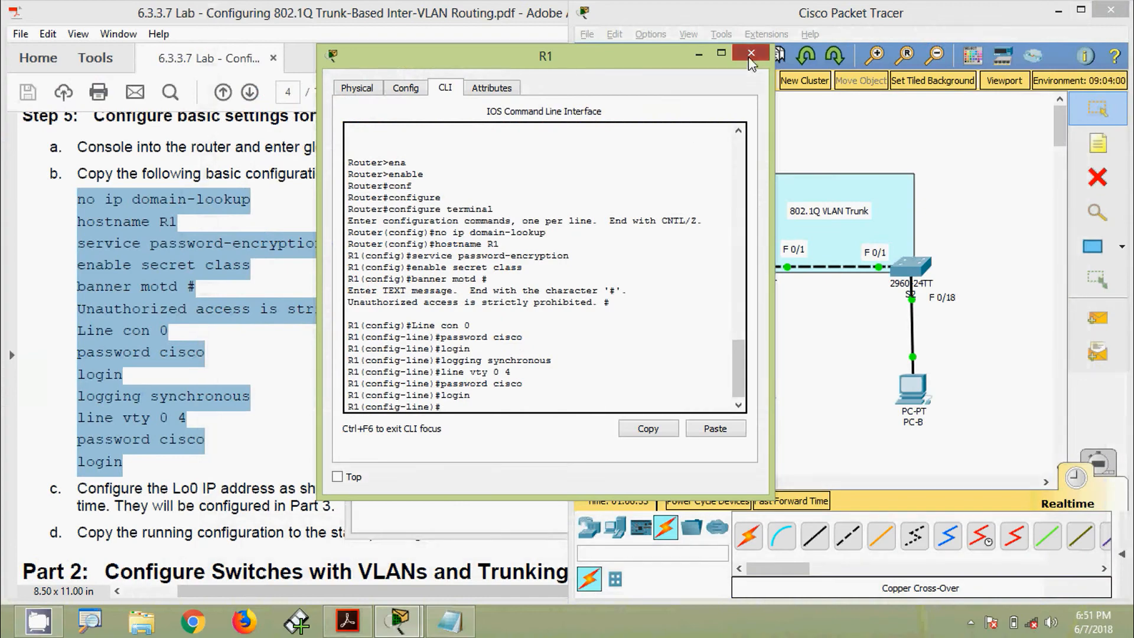
{"action": "left_click", "coordinate": [744, 116]}
Copy the Lo0 address 209.165.200.225 from the lab's addressing table and reopen R1's command line.
{"action": "left_click", "coordinate": [208, 459]}
{"action": "scroll", "coordinate": [204, 455], "scroll_direction": "down", "scroll_amount": 4}
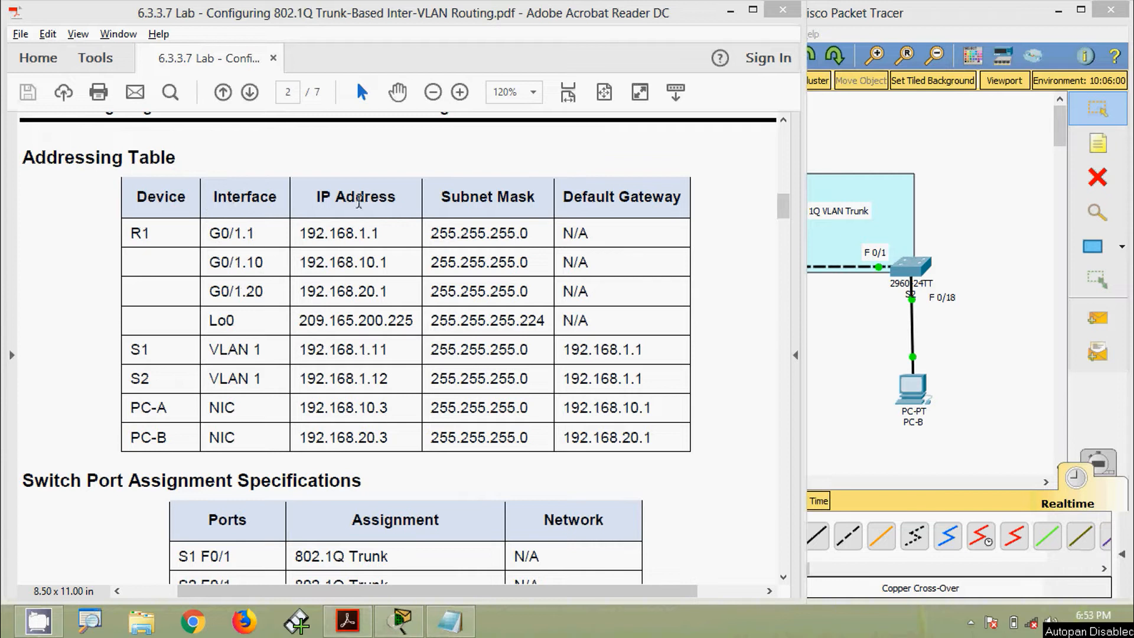
{"action": "left_click_drag", "start_coordinate": [303, 322], "coordinate": [411, 322]}
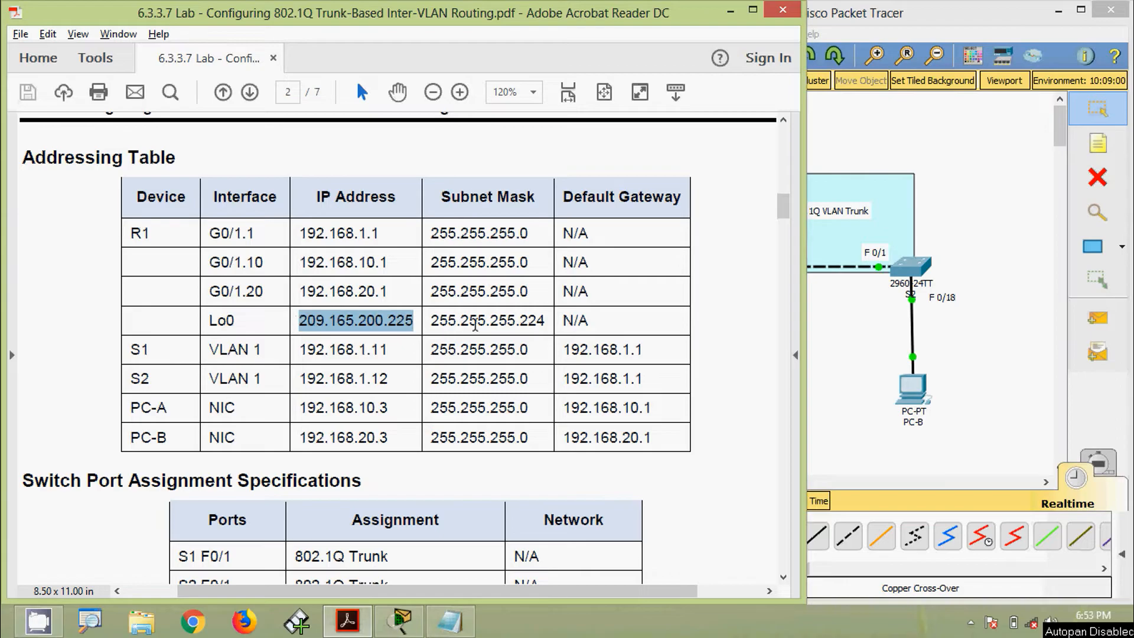
{"action": "left_click", "coordinate": [845, 381]}
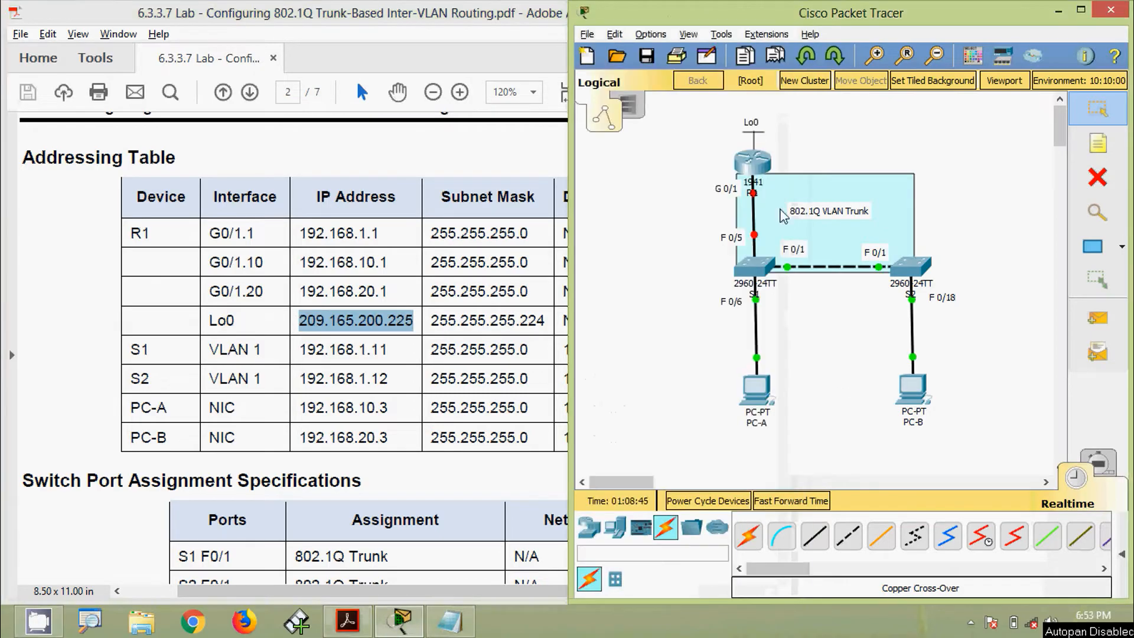
{"action": "left_click", "coordinate": [758, 177]}
{"action": "left_click_drag", "start_coordinate": [632, 104], "coordinate": [721, 92]}
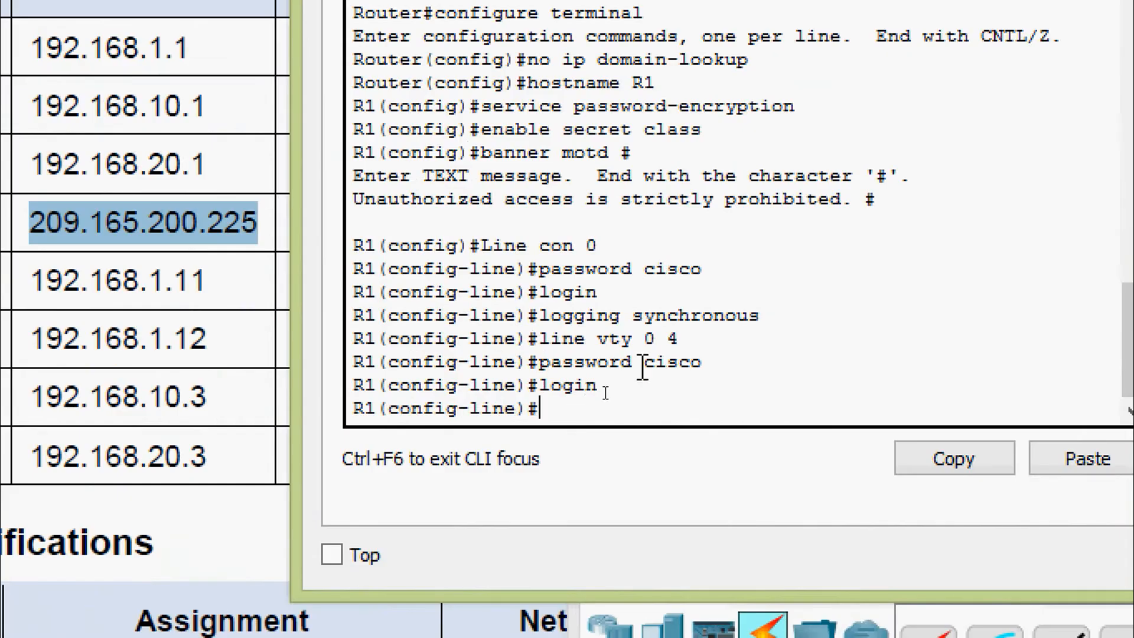
Exit line configuration on R1 and enter interface configuration for loopback 0.
{"action": "type", "text": "exit"}
{"action": "key", "text": "Return"}
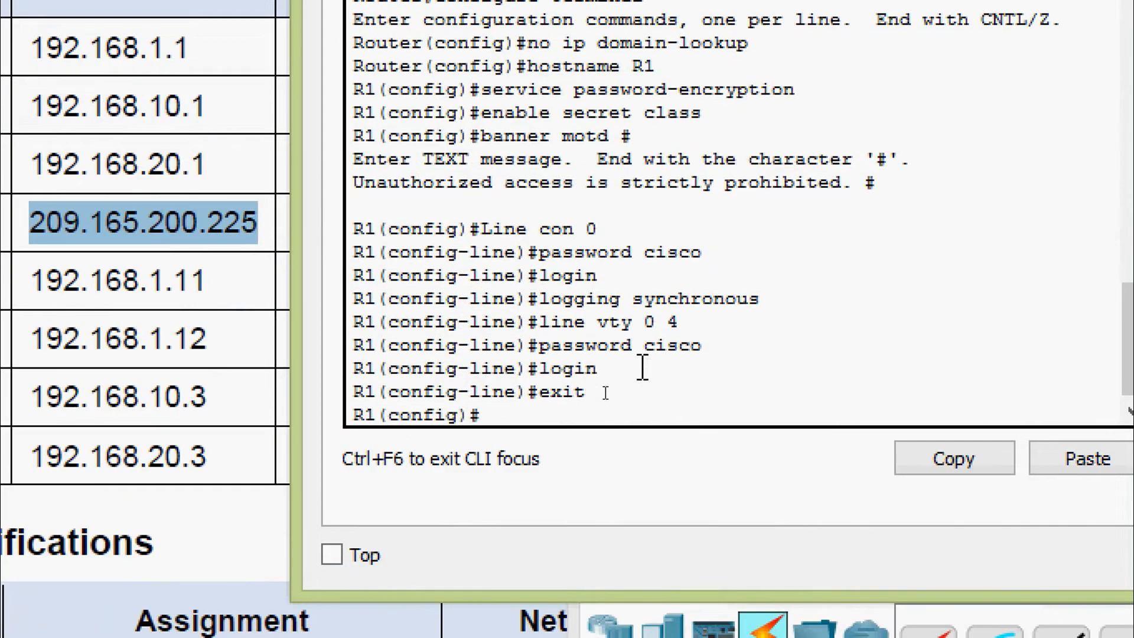
{"action": "type", "text": "inter"}
{"action": "key", "text": "Tab"}
{"action": "type", "text": "lo"}
{"action": "key", "text": "Tab"}
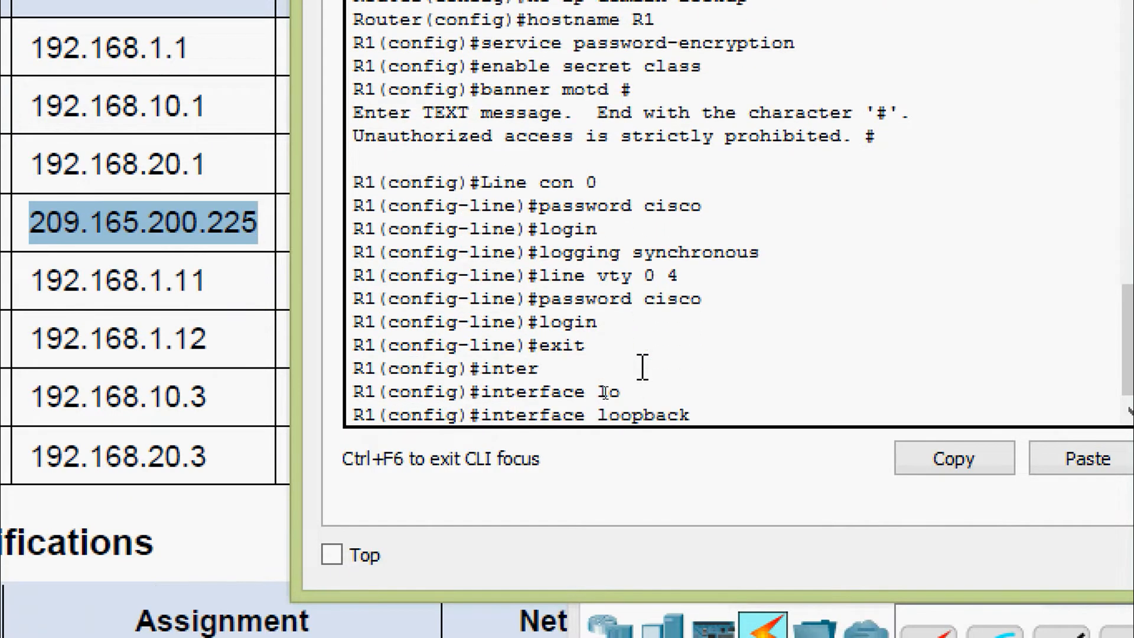
{"action": "type", "text": "0"}
{"action": "key", "text": "Return"}
{"action": "key", "text": "Return"}
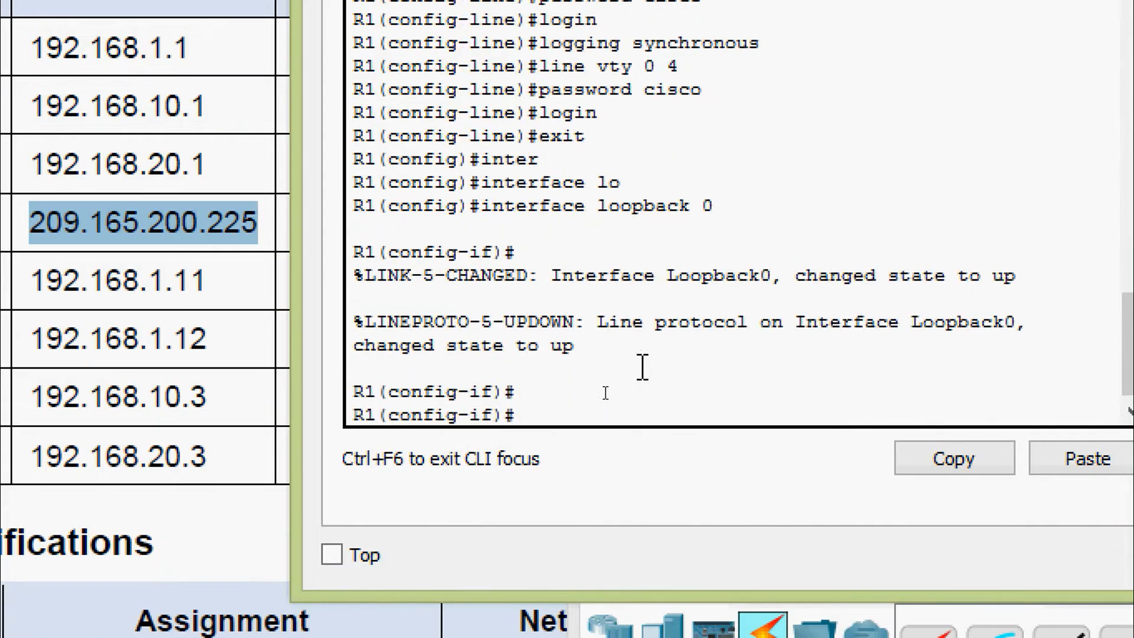
Assign IP address 209.165.200.225 with subnet mask 255.255.255.224 to R1's loopback 0 interface.
{"action": "type", "text": "ip ad"}
{"action": "key", "text": "Tab"}
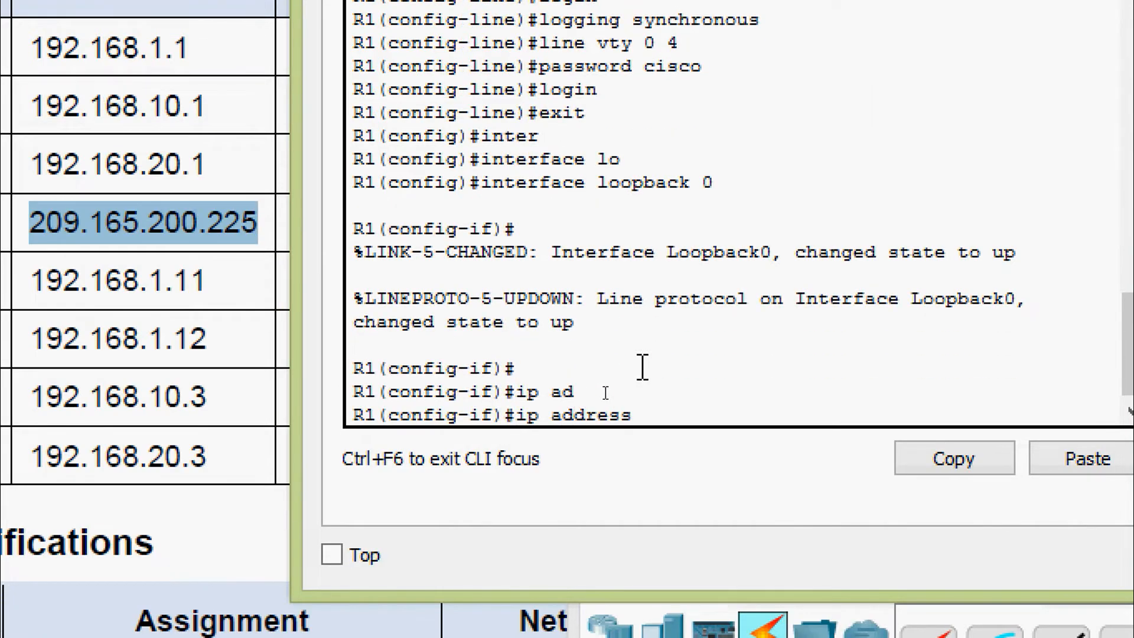
{"action": "right_click", "coordinate": [654, 403]}
{"action": "left_click", "coordinate": [735, 464]}
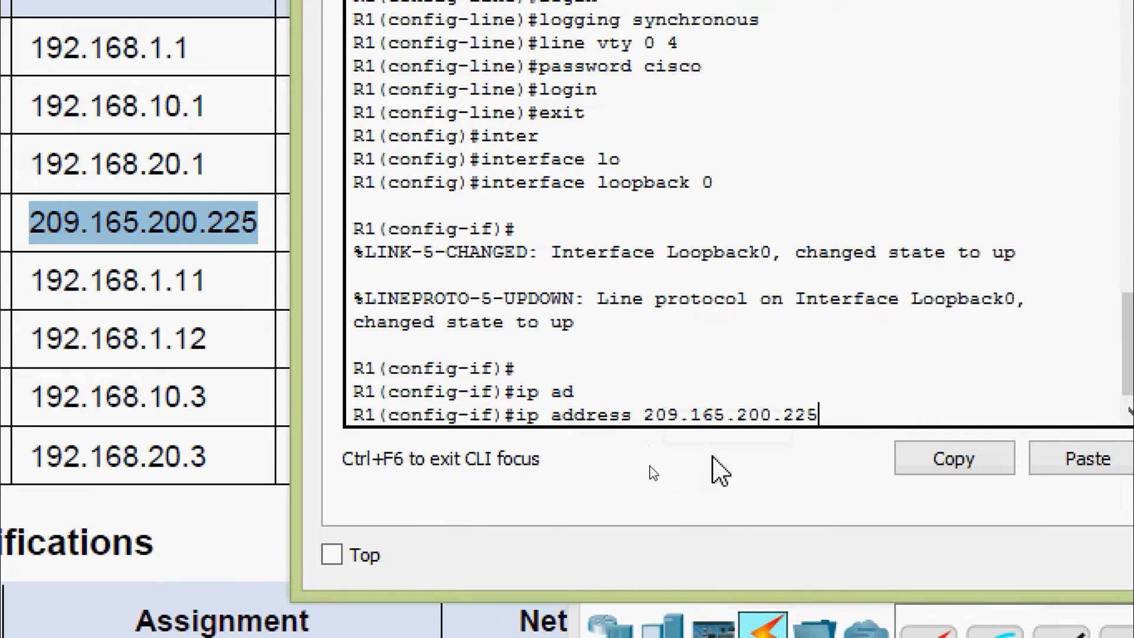
{"action": "type", "text": "25"}
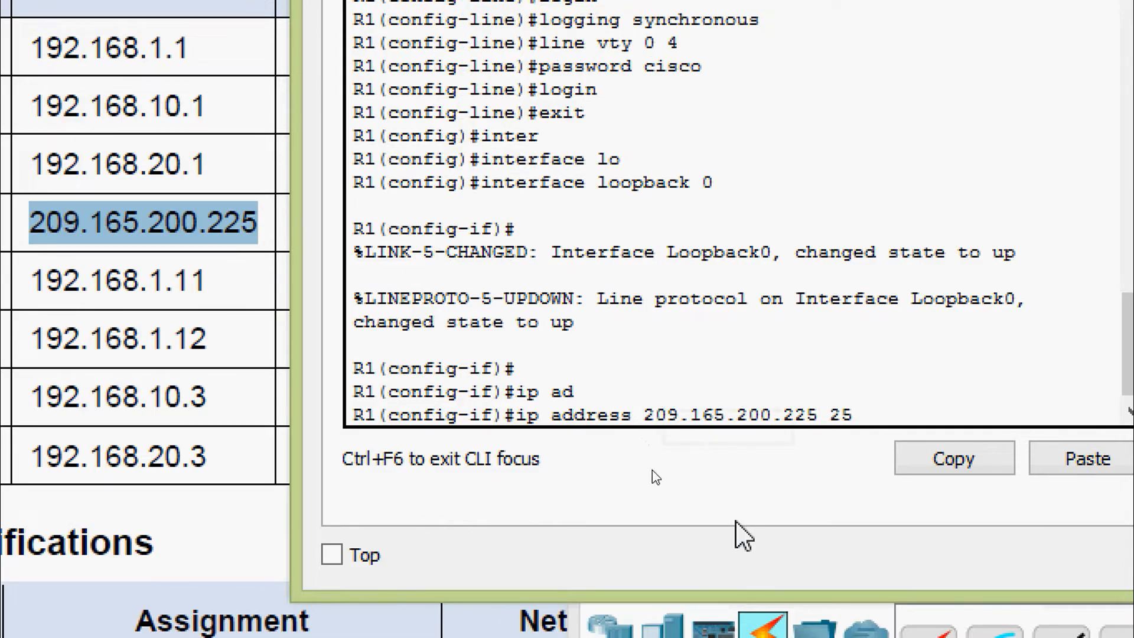
{"action": "type", "text": "5.255.255"}
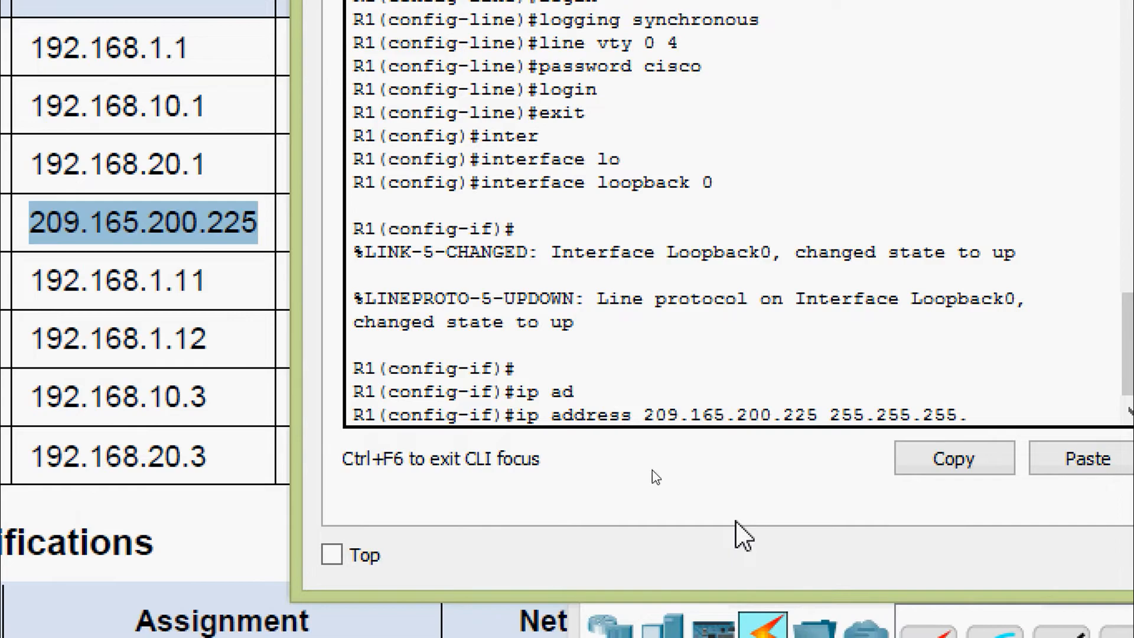
{"action": "type", "text": ".224"}
{"action": "key", "text": "Return"}
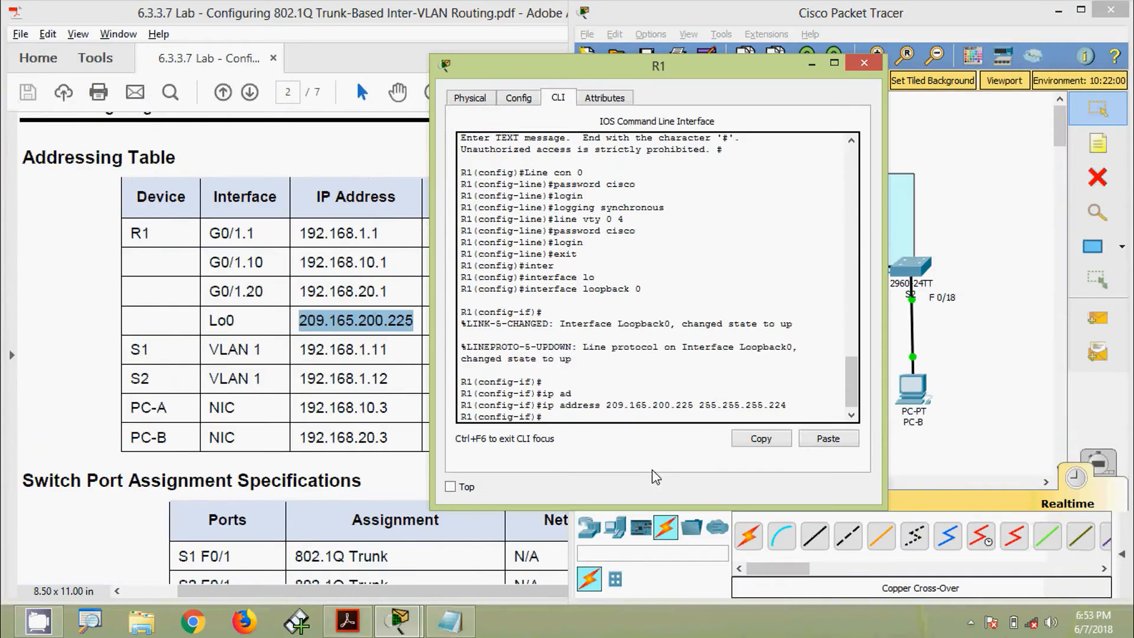
Leave configuration mode on R1, copy the running-config to the startup-config with the default filename, and close the router's window.
{"action": "left_click", "coordinate": [746, 425]}
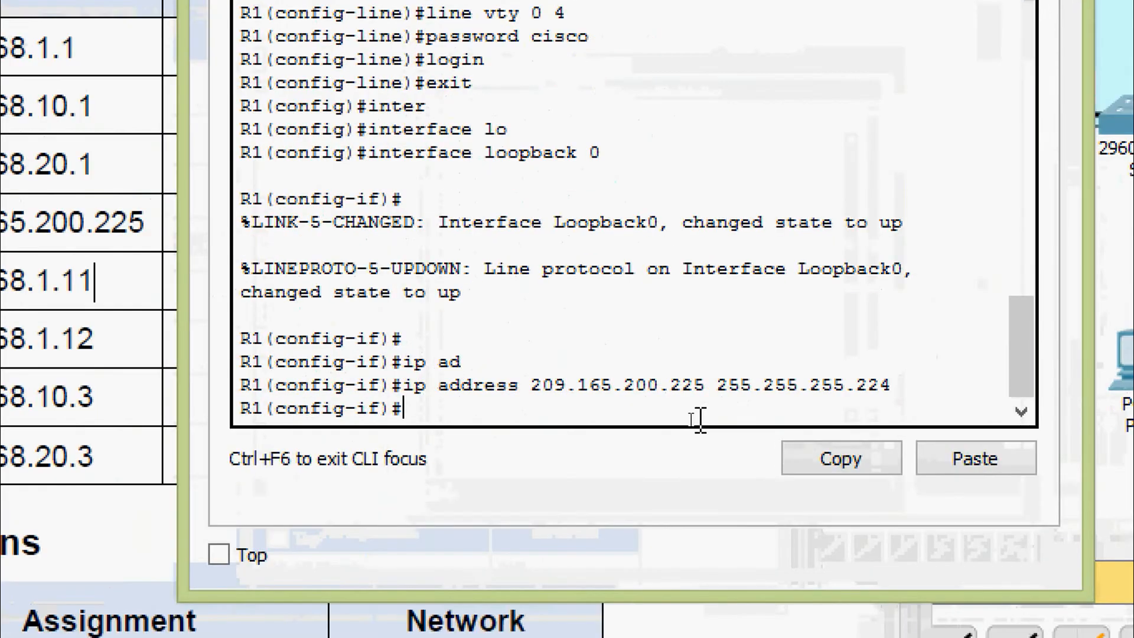
{"action": "key", "text": "ctrl+z"}
{"action": "key", "text": "Return"}
{"action": "type", "text": "cop"}
{"action": "key", "text": "Tab"}
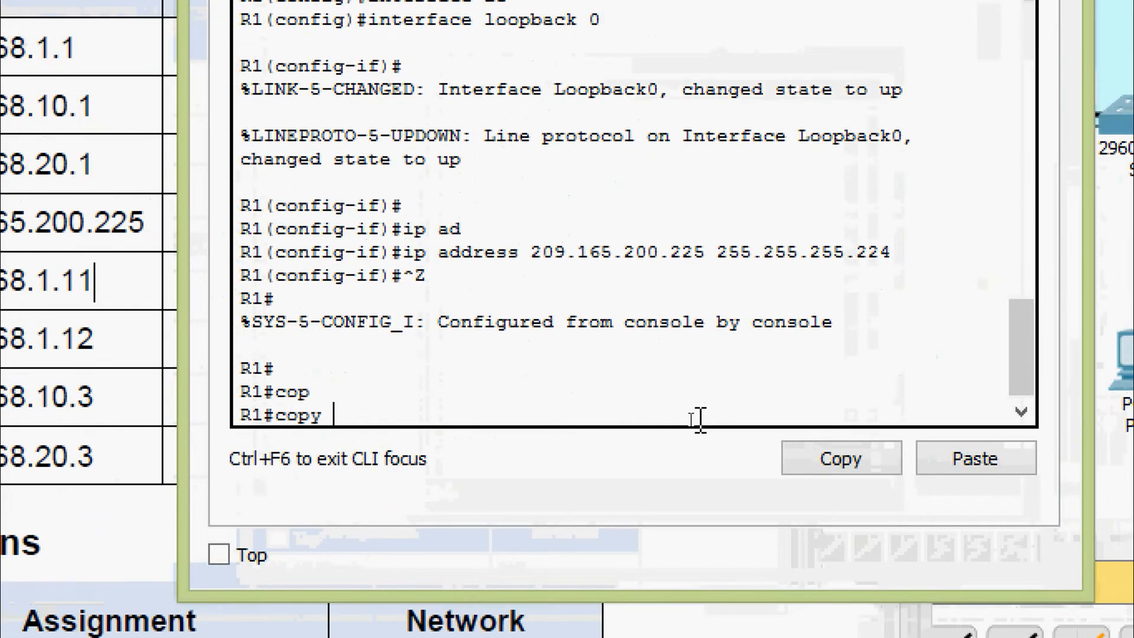
{"action": "type", "text": "r"}
{"action": "key", "text": "Tab"}
{"action": "type", "text": "st"}
{"action": "key", "text": "Tab"}
{"action": "key", "text": "Return"}
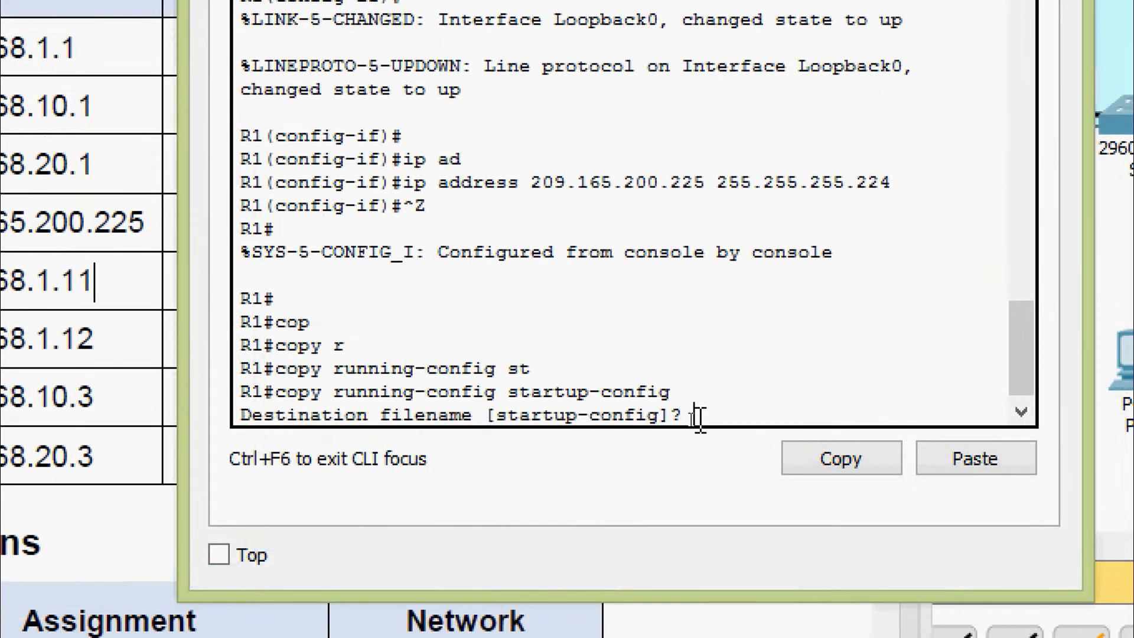
{"action": "key", "text": "Return"}
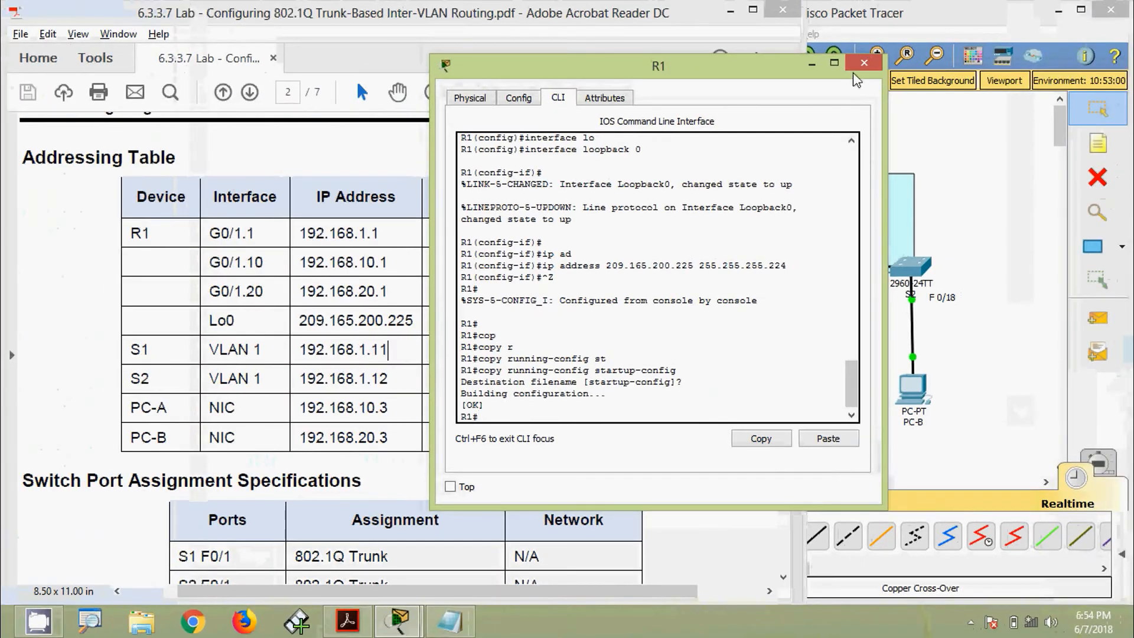
{"action": "left_click", "coordinate": [863, 63]}
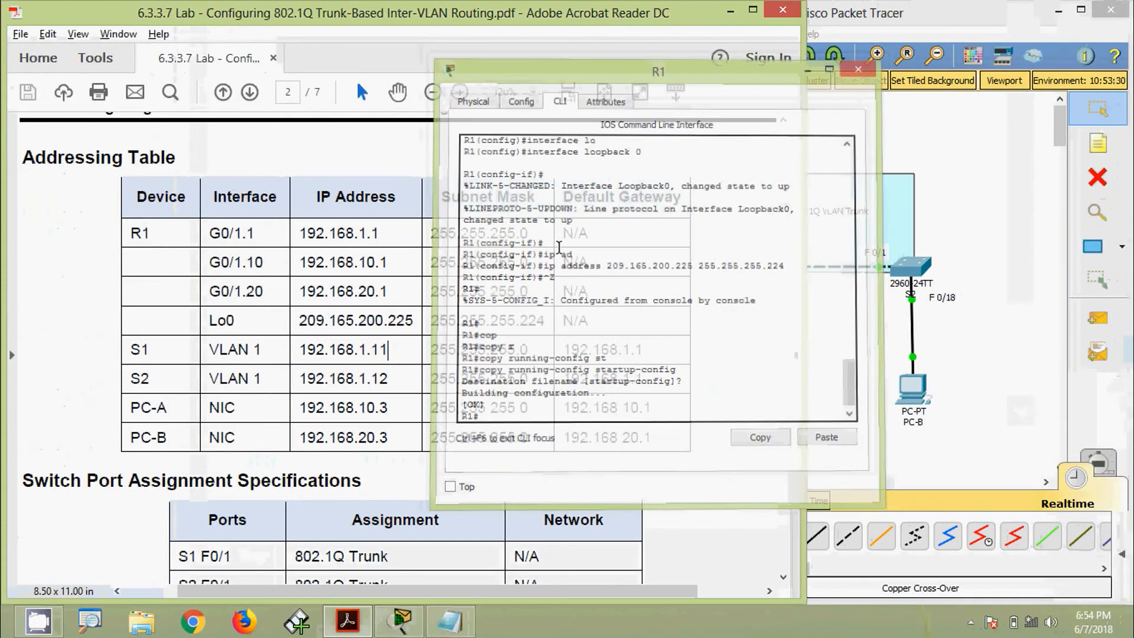
Go to Part 2, Step 1 of the lab document and read the instructions for configuring VLANs on S1.
{"action": "scroll", "coordinate": [452, 321], "scroll_direction": "down", "scroll_amount": 10}
{"action": "scroll", "coordinate": [452, 321], "scroll_direction": "down", "scroll_amount": 15}
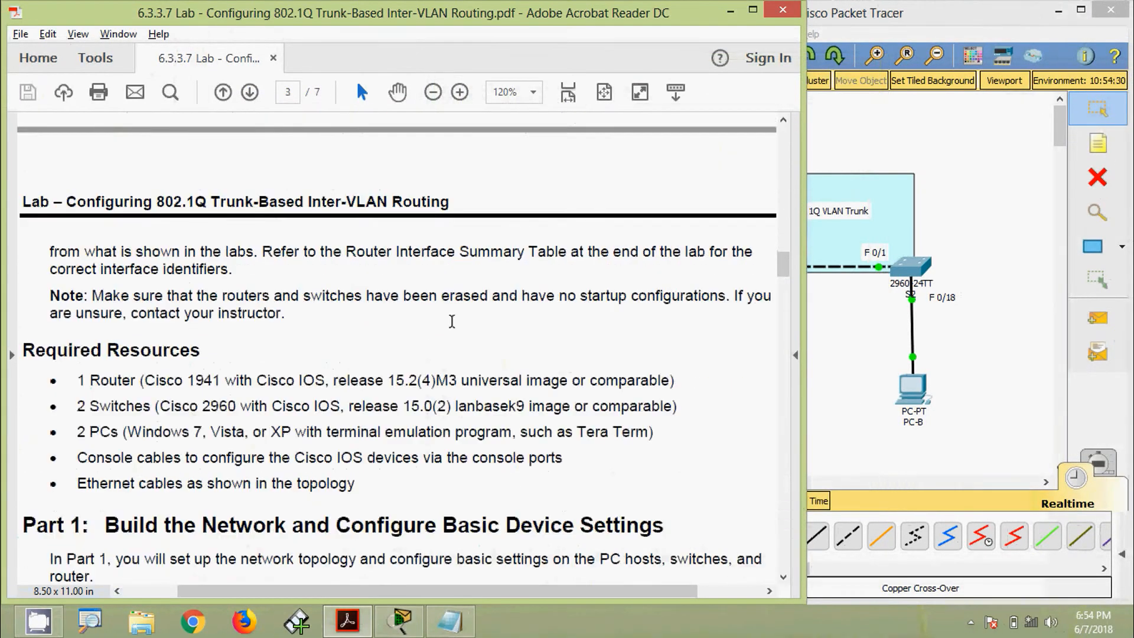
{"action": "scroll", "coordinate": [451, 333], "scroll_direction": "down", "scroll_amount": 10}
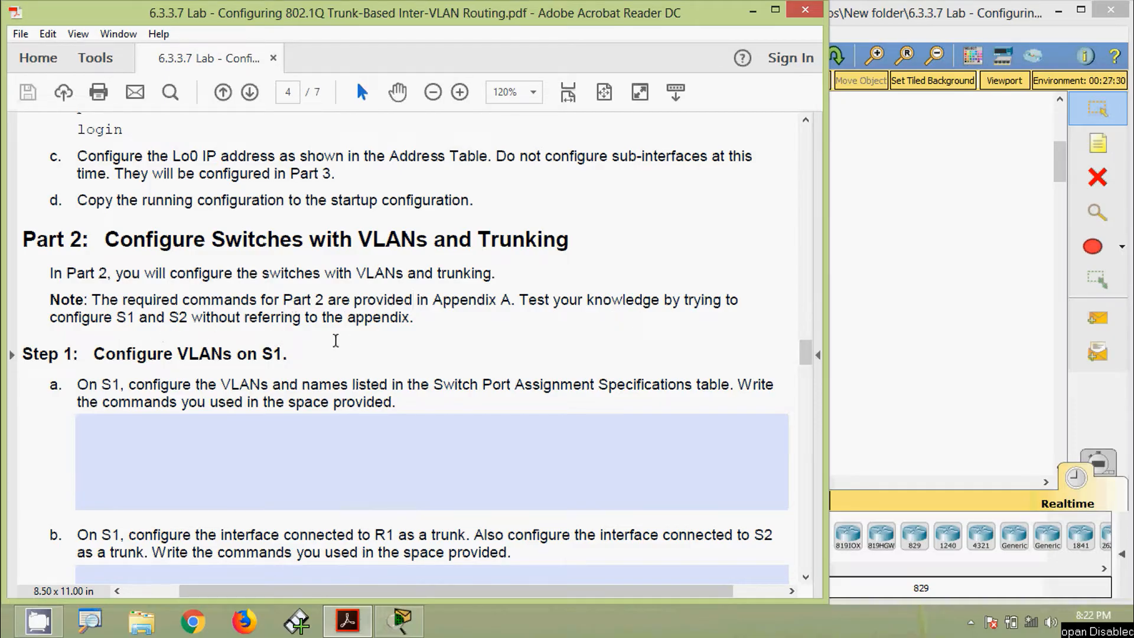
Look up the trunk ports, access ports and VLAN names for S1 and S2 in the Switch Port Assignment Specifications table.
{"action": "scroll", "coordinate": [239, 354], "scroll_direction": "down", "scroll_amount": 1}
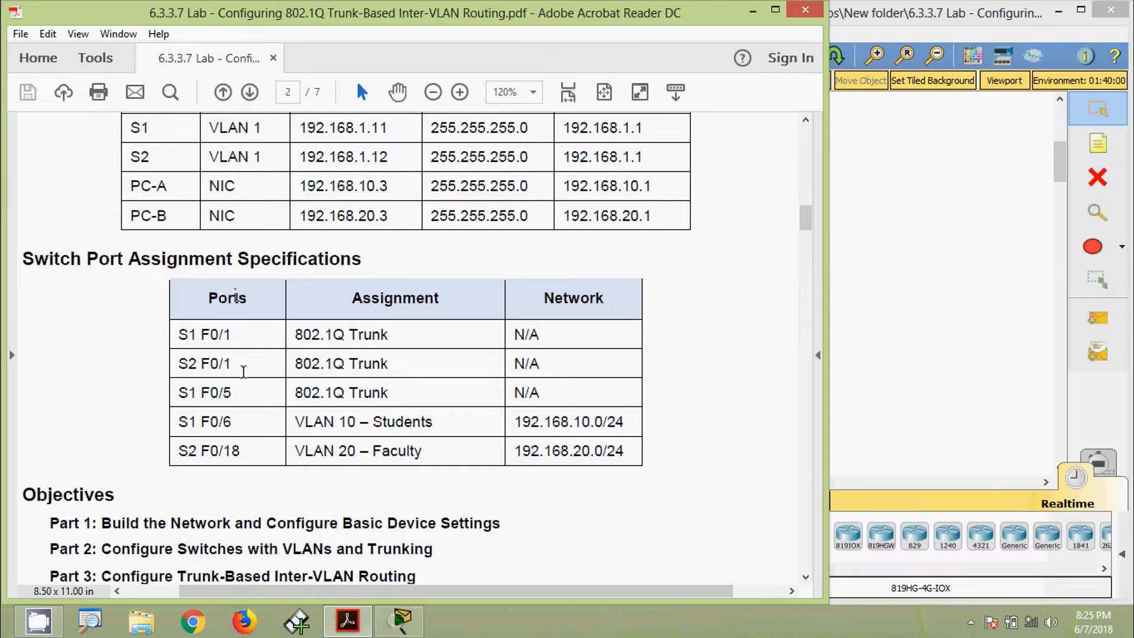
{"action": "left_click_drag", "start_coordinate": [232, 364], "coordinate": [156, 366]}
{"action": "left_click", "coordinate": [219, 421]}
{"action": "left_click_drag", "start_coordinate": [192, 428], "coordinate": [233, 444]}
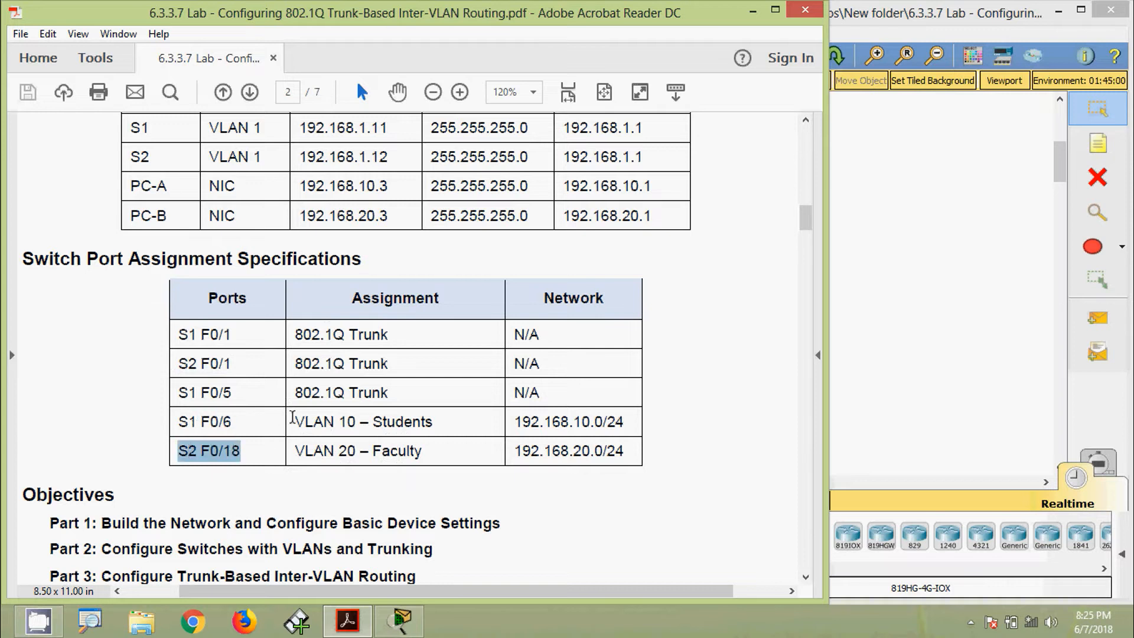
{"action": "left_click", "coordinate": [416, 455]}
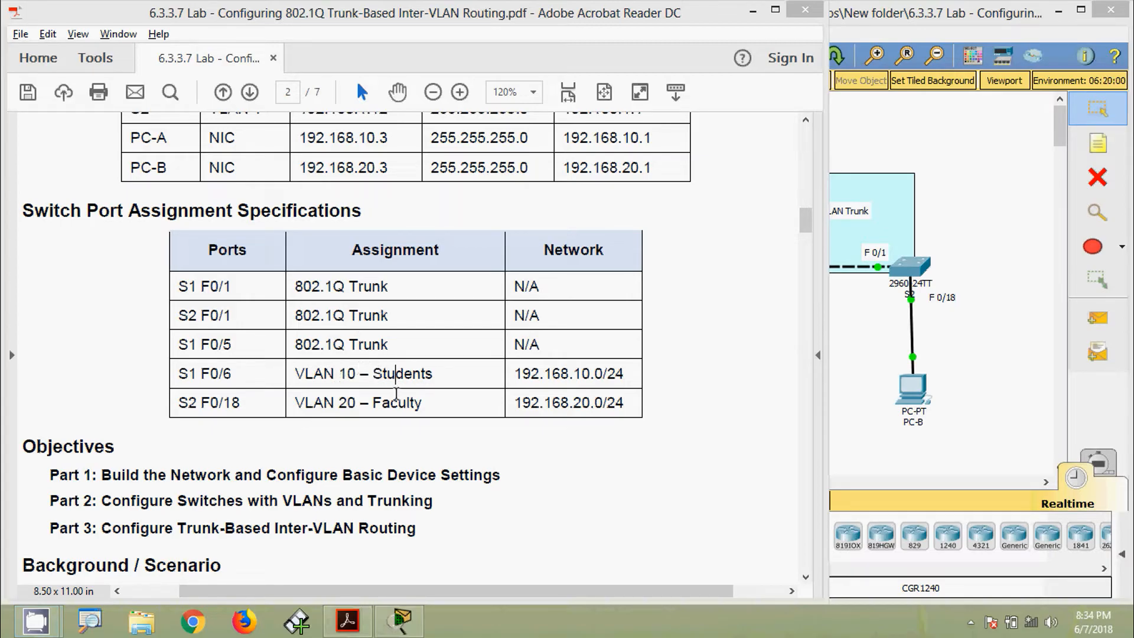
Switch to Packet Tracer, open S1's command line and enter global configuration mode.
{"action": "left_click", "coordinate": [851, 380]}
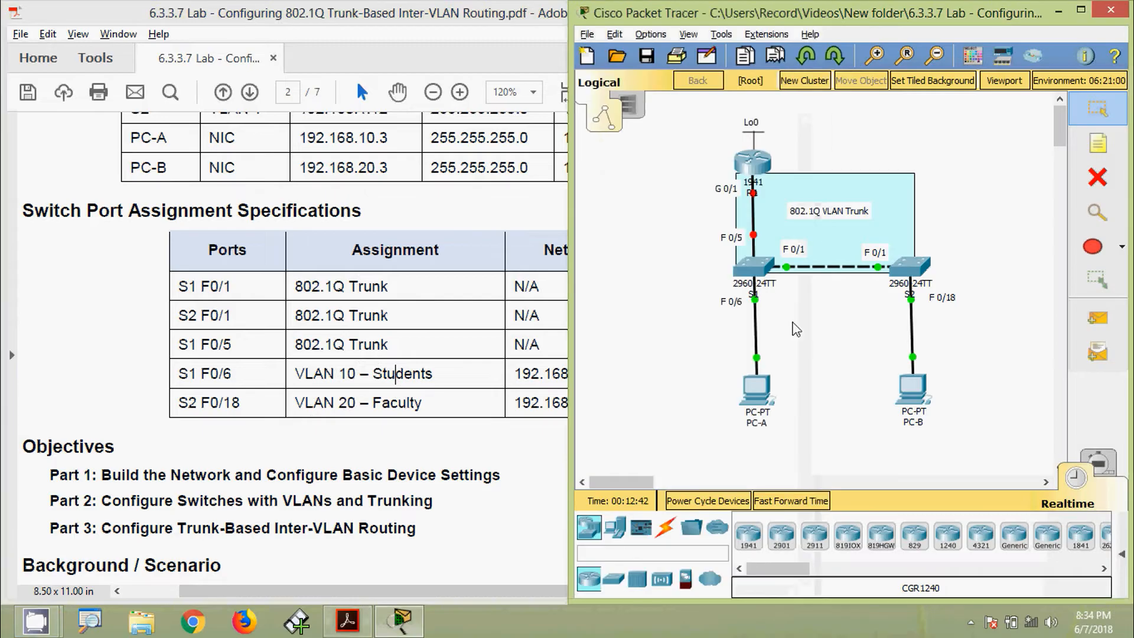
{"action": "left_click", "coordinate": [749, 268]}
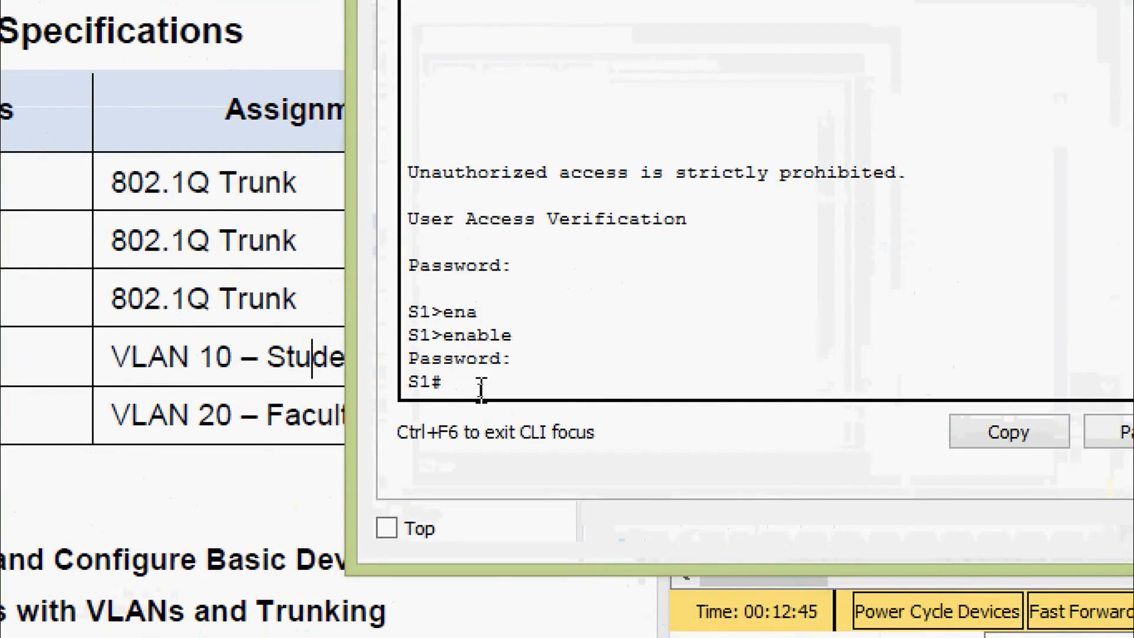
{"action": "type", "text": "conf"}
{"action": "key", "text": "Tab"}
{"action": "type", "text": "t"}
{"action": "key", "text": "Tab"}
{"action": "key", "text": "Return"}
Create VLAN 10 on S1, name it Students, and exit VLAN configuration.
{"action": "type", "text": "vll"}
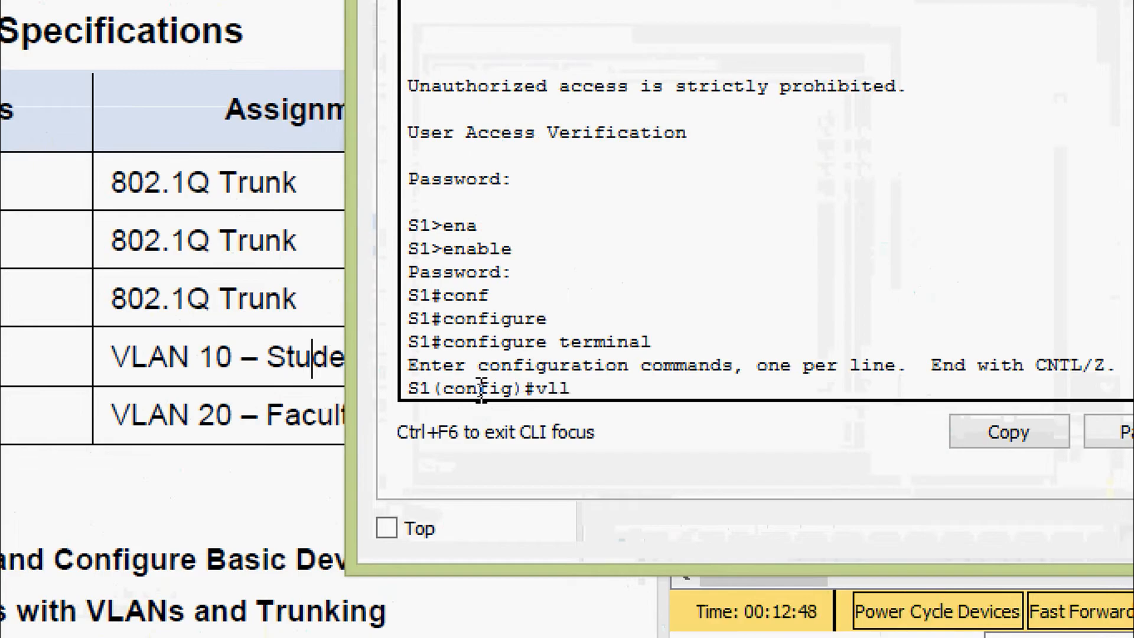
{"action": "key", "text": "Tab"}
{"action": "type", "text": "10"}
{"action": "key", "text": "Return"}
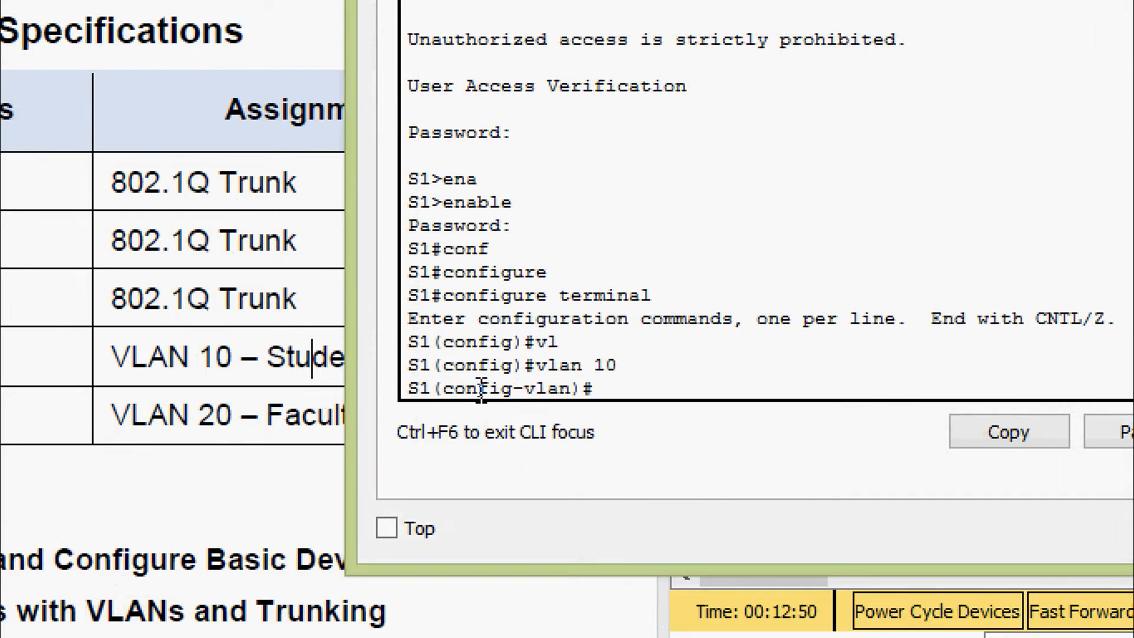
{"action": "type", "text": "na"}
{"action": "key", "text": "Tab"}
{"action": "type", "text": "Student"}
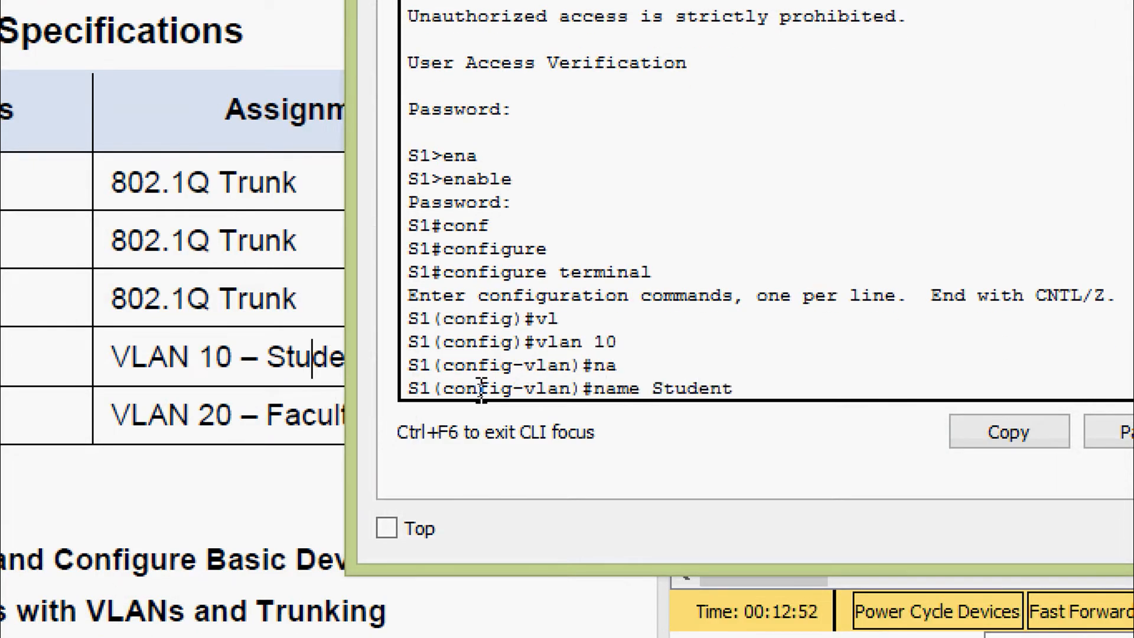
{"action": "type", "text": "s"}
{"action": "key", "text": "Return"}
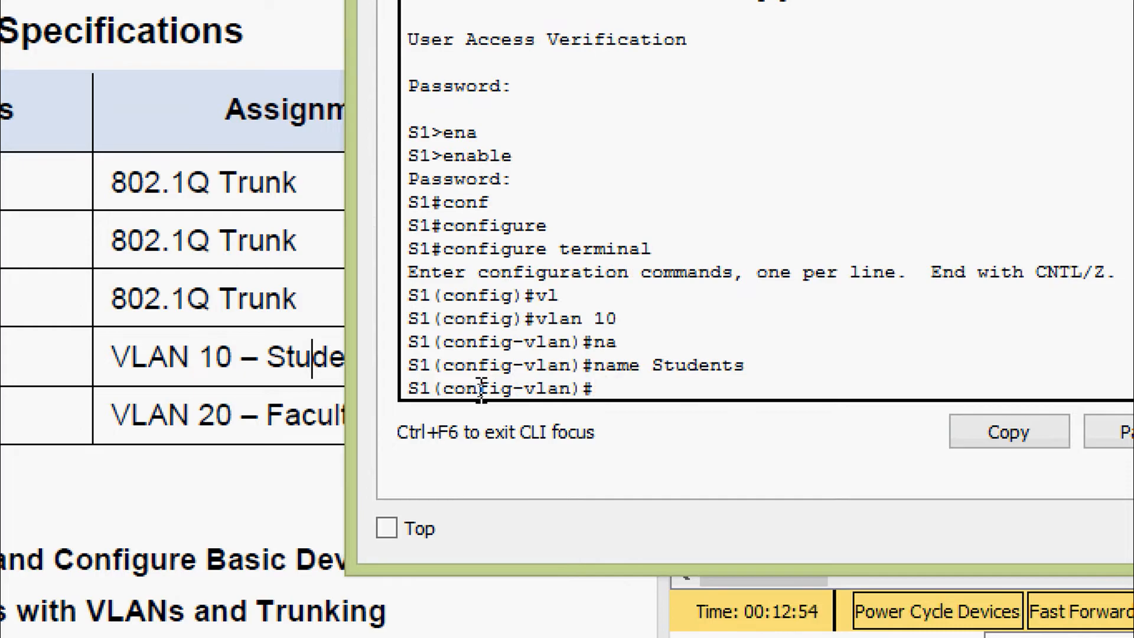
{"action": "type", "text": "exit"}
{"action": "key", "text": "Return"}
Create VLAN 20 on S1 with the name Faculty, and close the switch's window.
{"action": "type", "text": "vl"}
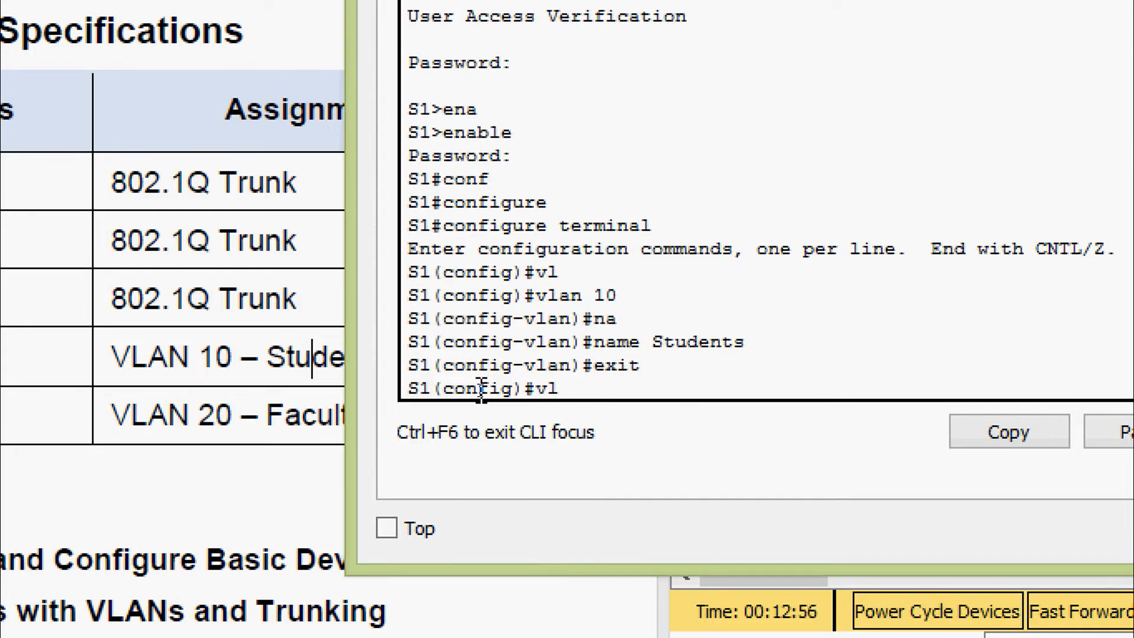
{"action": "type", "text": " 20"}
{"action": "key", "text": "Return"}
{"action": "type", "text": "na"}
{"action": "key", "text": "Tab"}
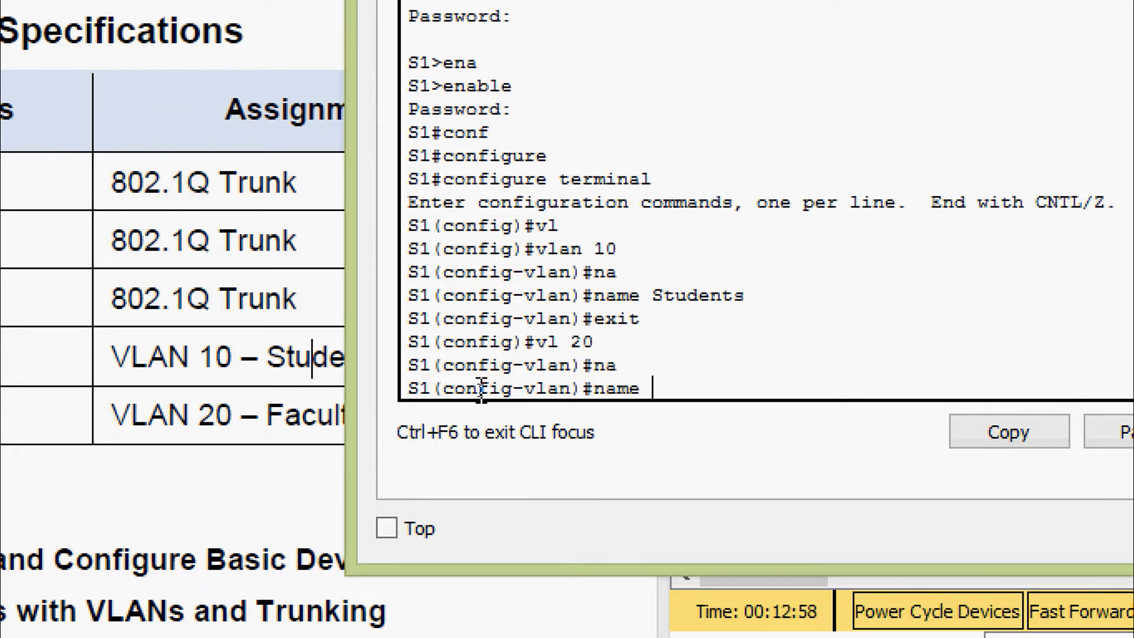
{"action": "type", "text": "Faculty"}
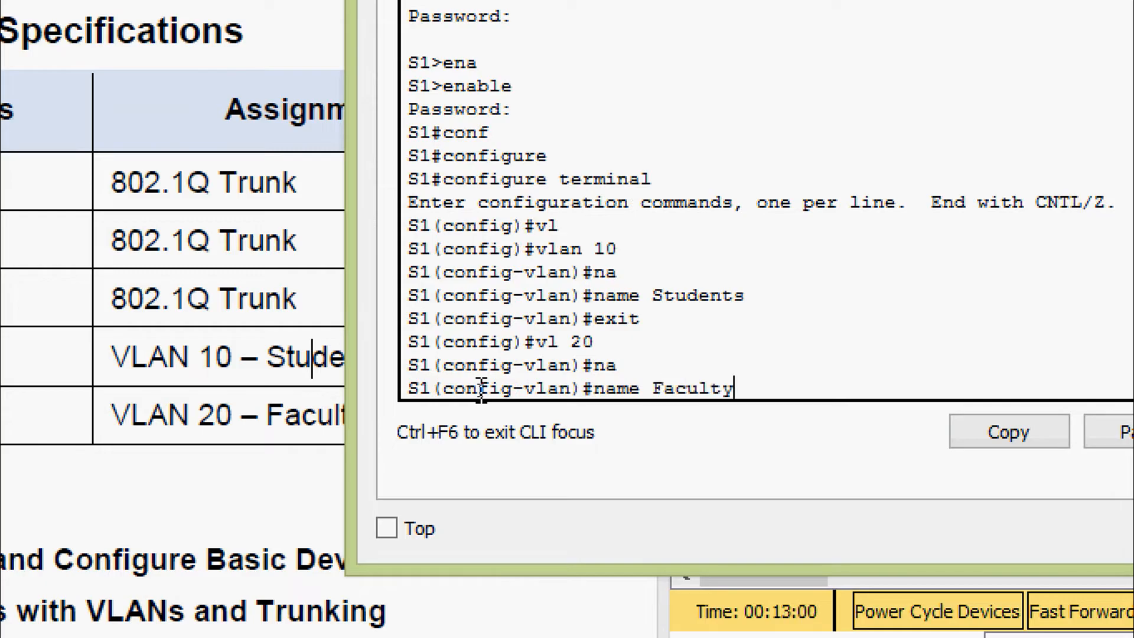
{"action": "key", "text": "Return"}
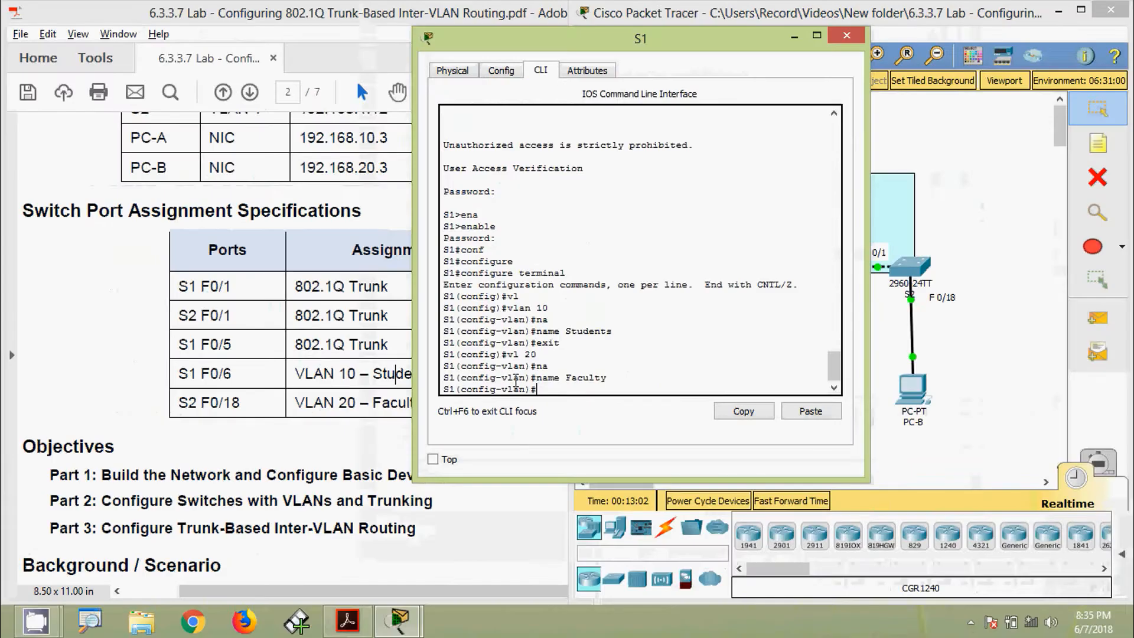
{"action": "left_click", "coordinate": [841, 38]}
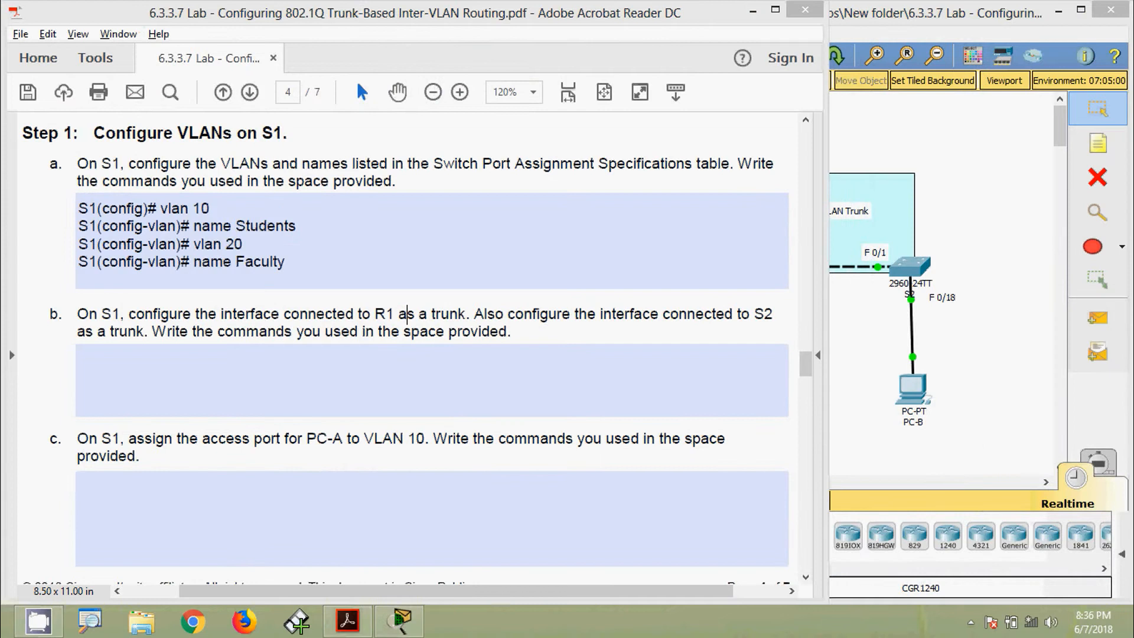
Review the VLAN commands in step 1a of the lab document and read step 1b about trunking S1's links to R1 and S2.
{"action": "left_click_drag", "start_coordinate": [288, 264], "coordinate": [90, 210]}
{"action": "left_click", "coordinate": [119, 326]}
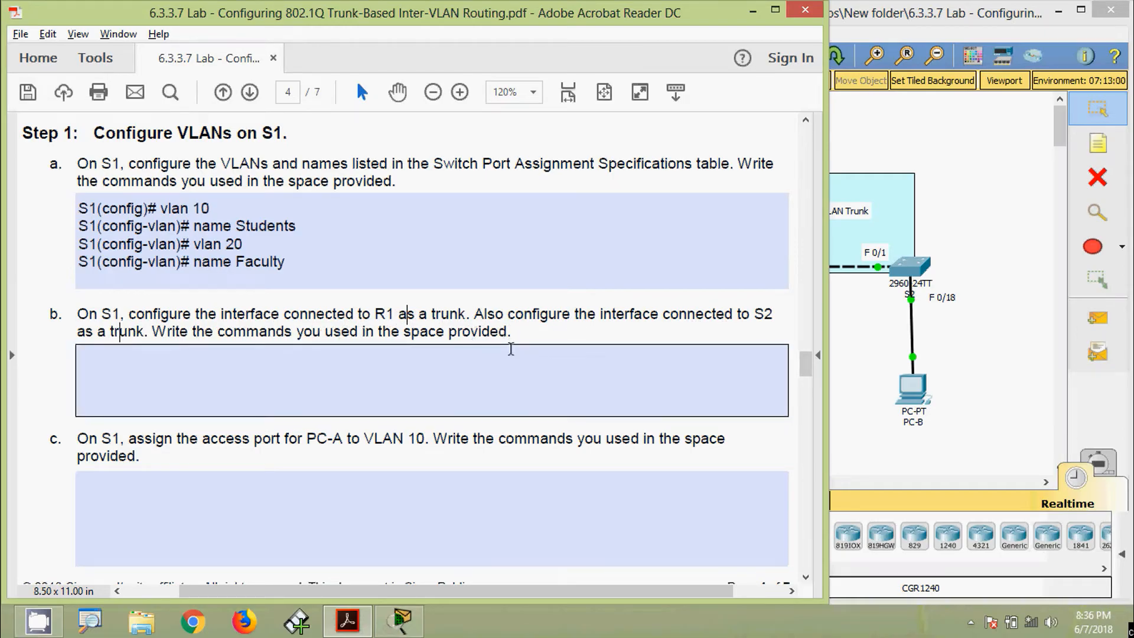
{"action": "left_click", "coordinate": [512, 353]}
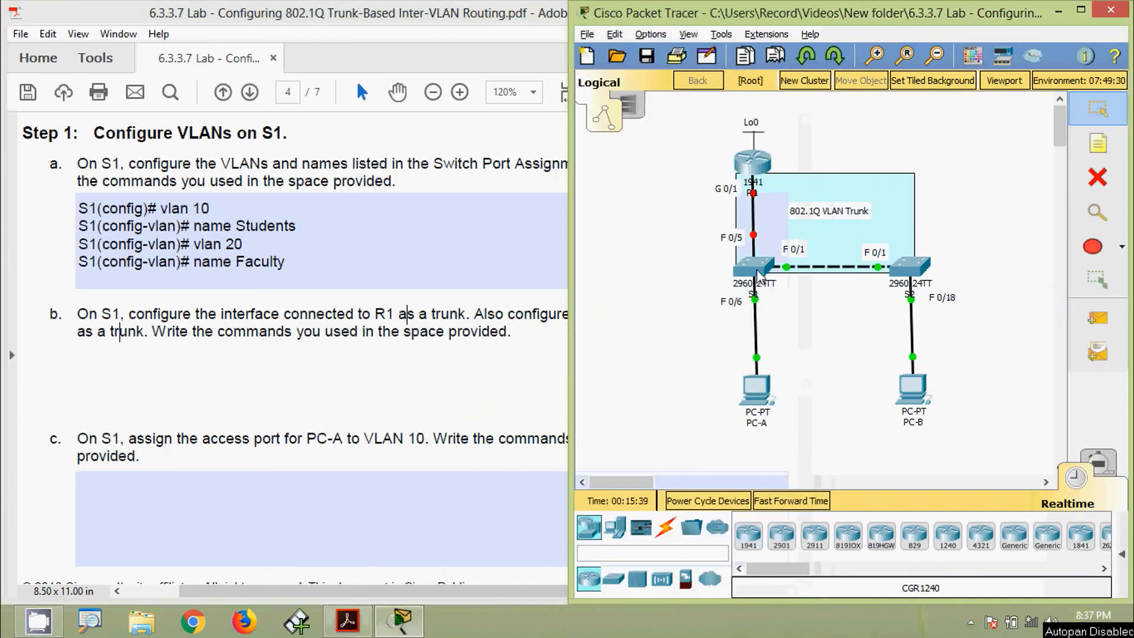
Reopen S1's command line and return from VLAN configuration to global configuration mode.
{"action": "left_click", "coordinate": [759, 269]}
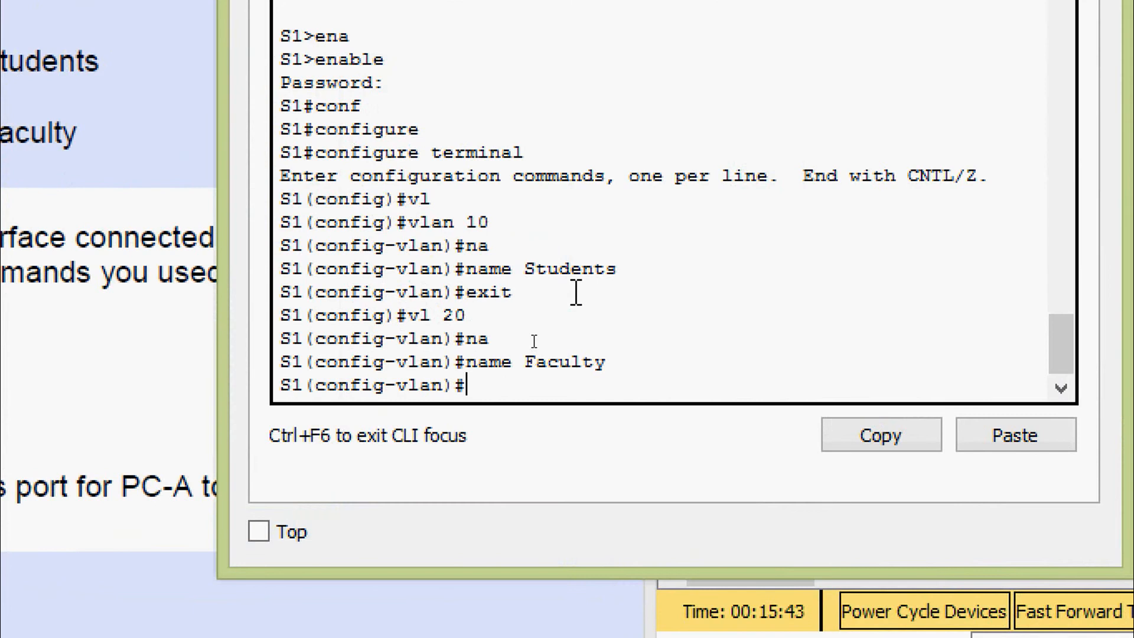
{"action": "type", "text": "exit"}
{"action": "key", "text": "Return"}
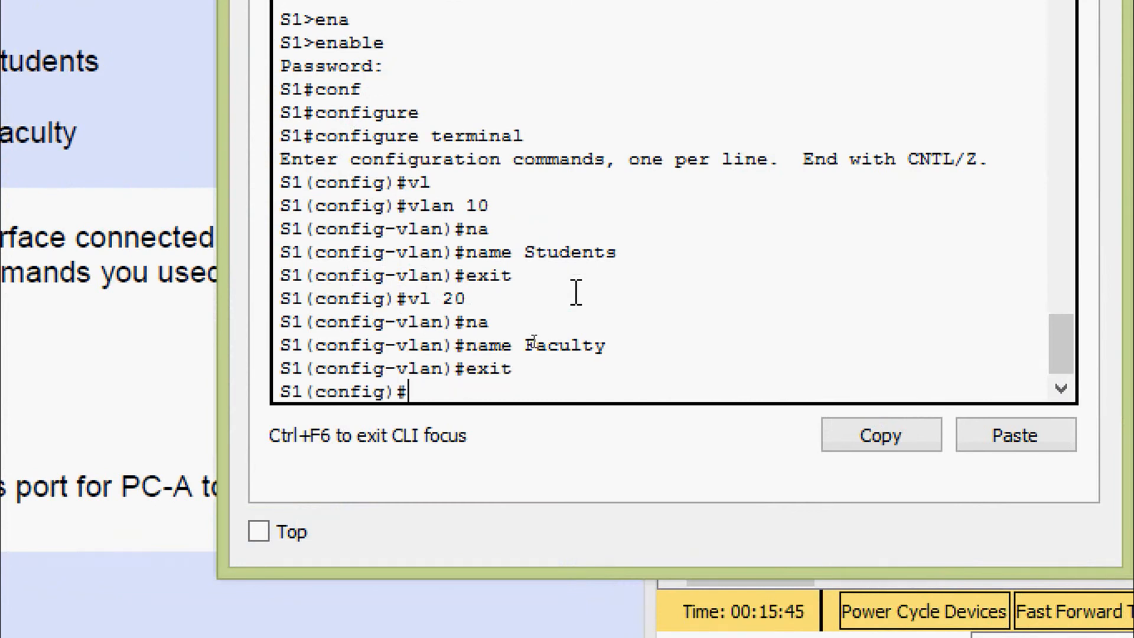
Check S1's port labels in the topology and enter interface range configuration for f0/1 and f0/5.
{"action": "type", "text": "inter"}
{"action": "key", "text": "Tab"}
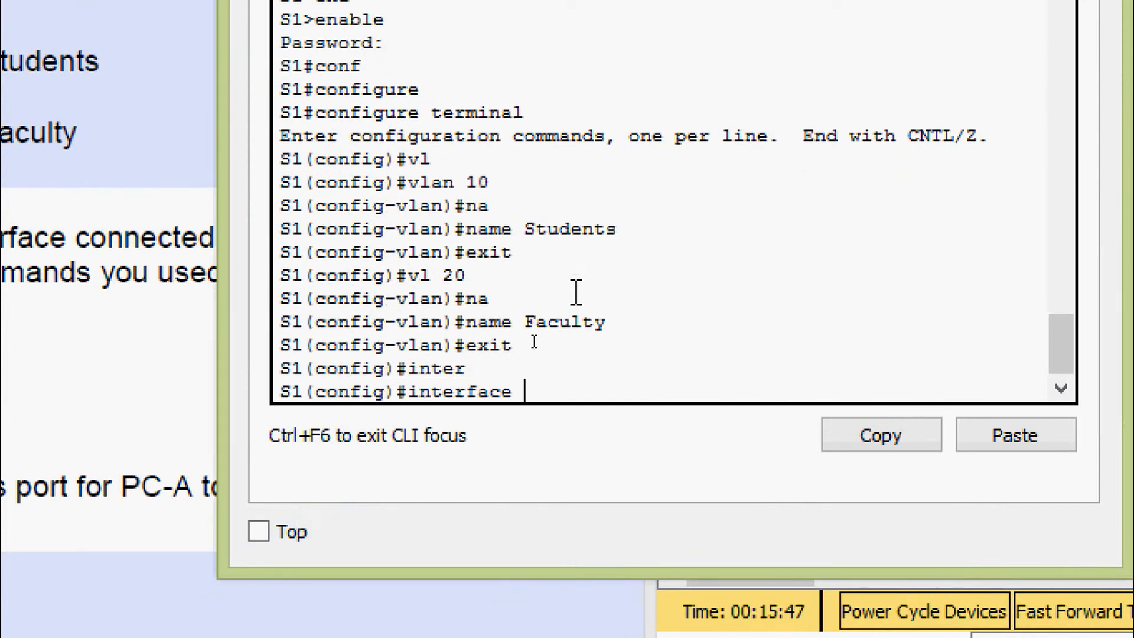
{"action": "type", "text": "r"}
{"action": "key", "text": "Tab"}
{"action": "type", "text": "f"}
{"action": "type", "text": " 0/1"}
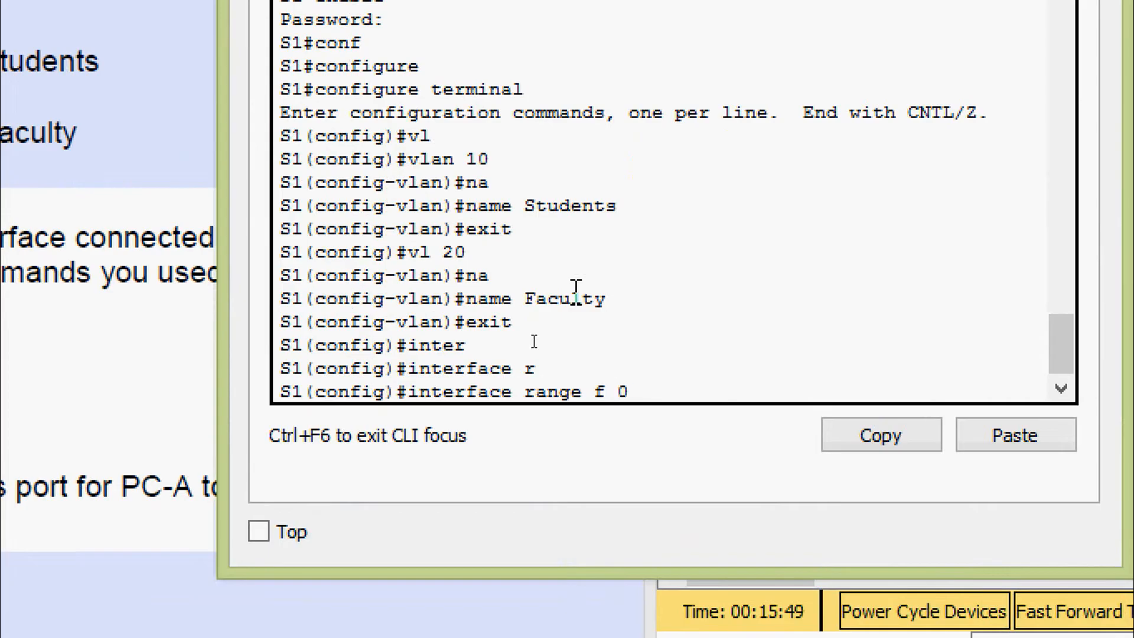
{"action": "type", "text": ","}
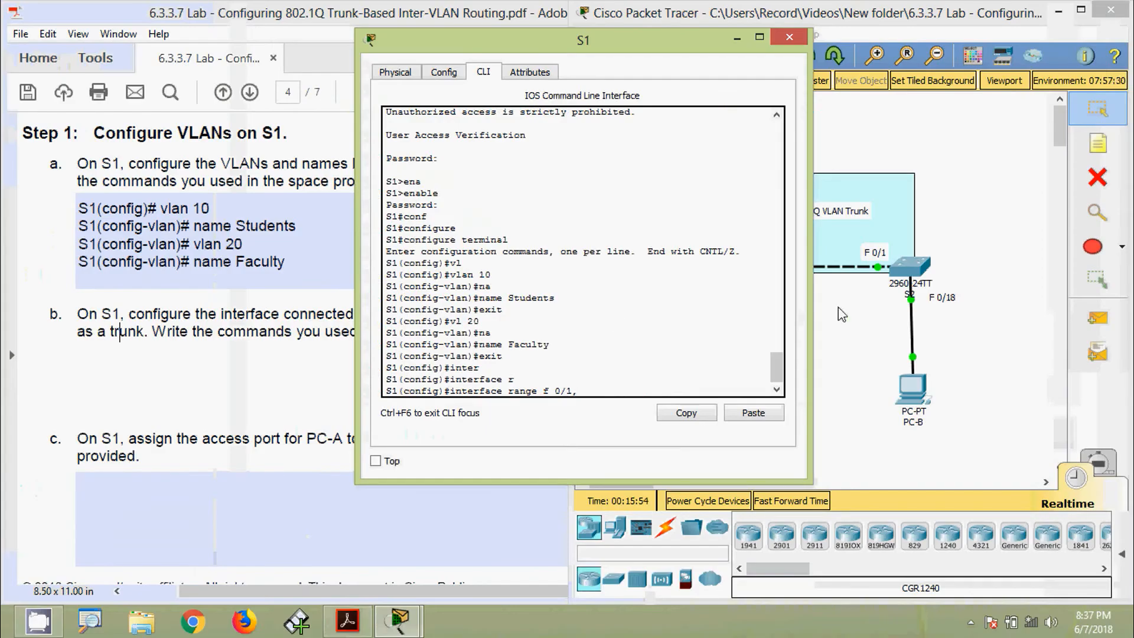
{"action": "left_click", "coordinate": [842, 319]}
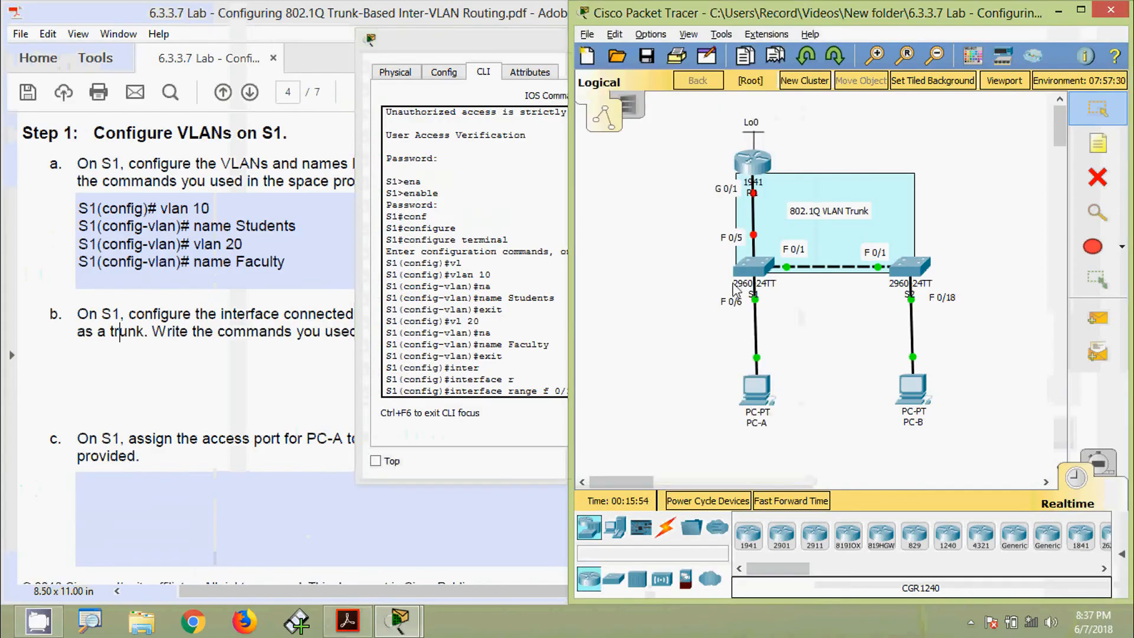
{"action": "left_click", "coordinate": [507, 298]}
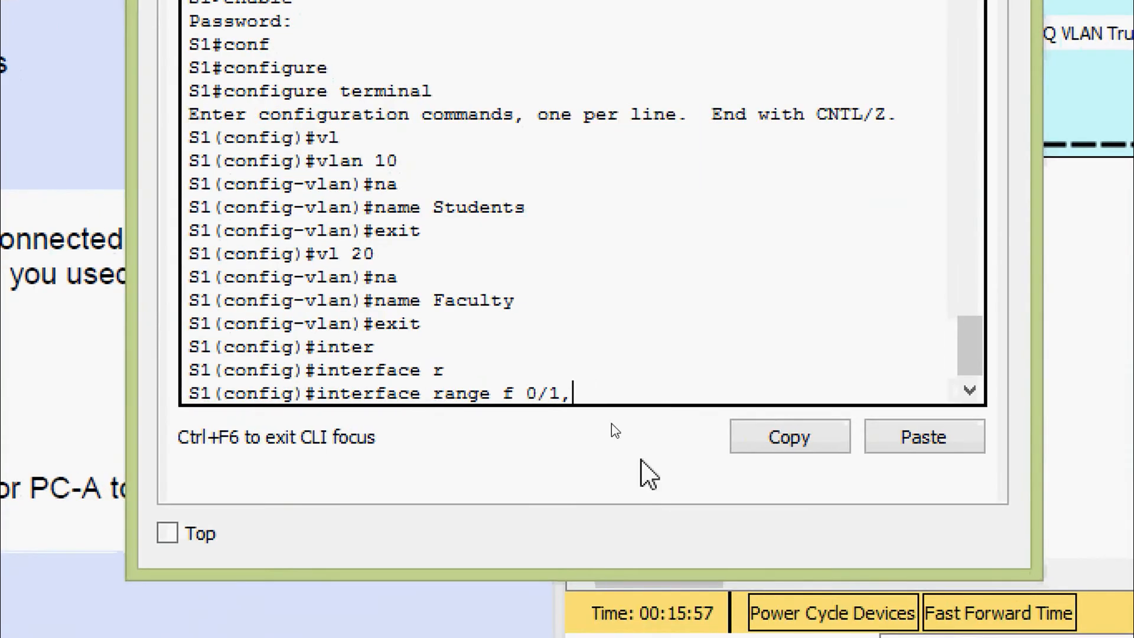
{"action": "type", "text": "f"}
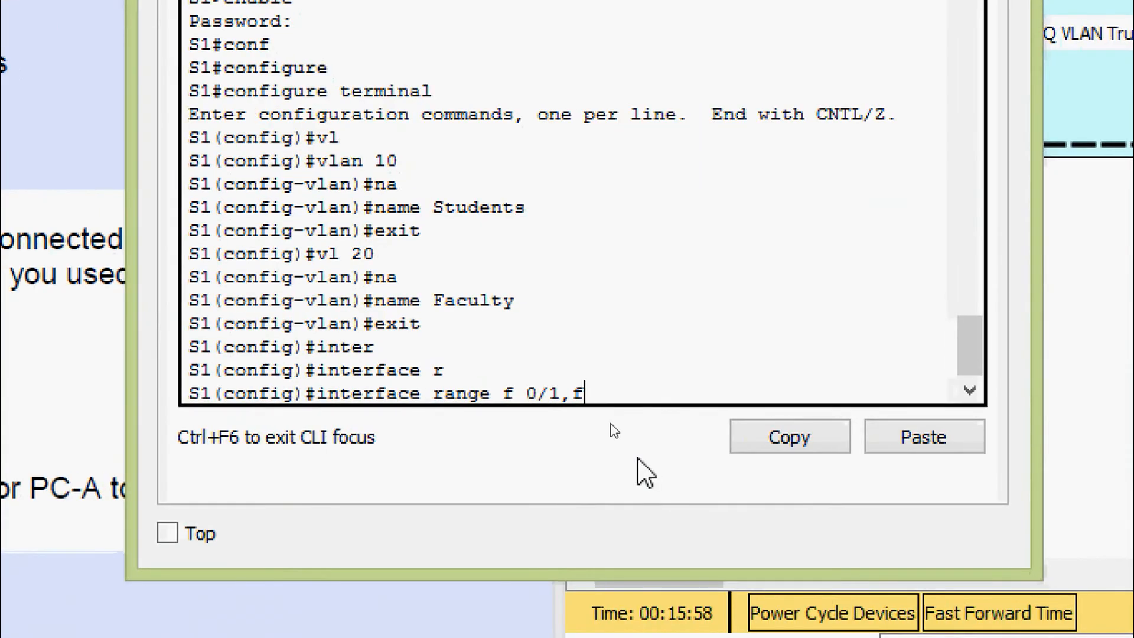
{"action": "type", "text": "0/5"}
{"action": "key", "text": "Return"}
Set the selected S1 interfaces f0/1 and f0/5 to switchport mode trunk.
{"action": "type", "text": "swi"}
{"action": "key", "text": "Tab"}
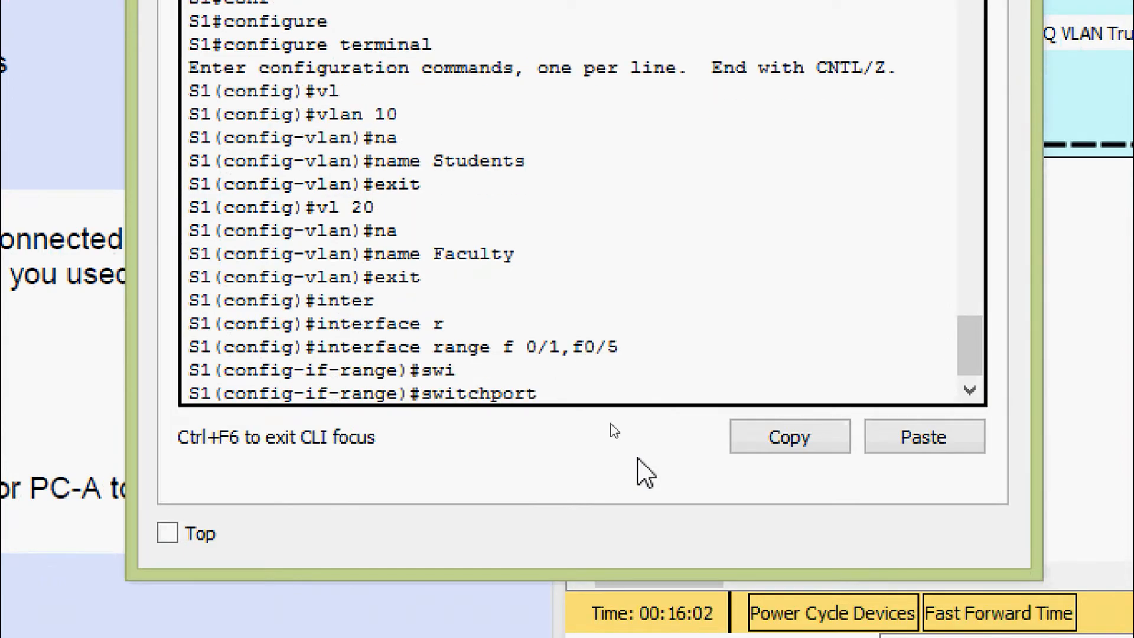
{"action": "type", "text": "mo"}
{"action": "key", "text": "Tab"}
{"action": "type", "text": "tr"}
{"action": "key", "text": "Tab"}
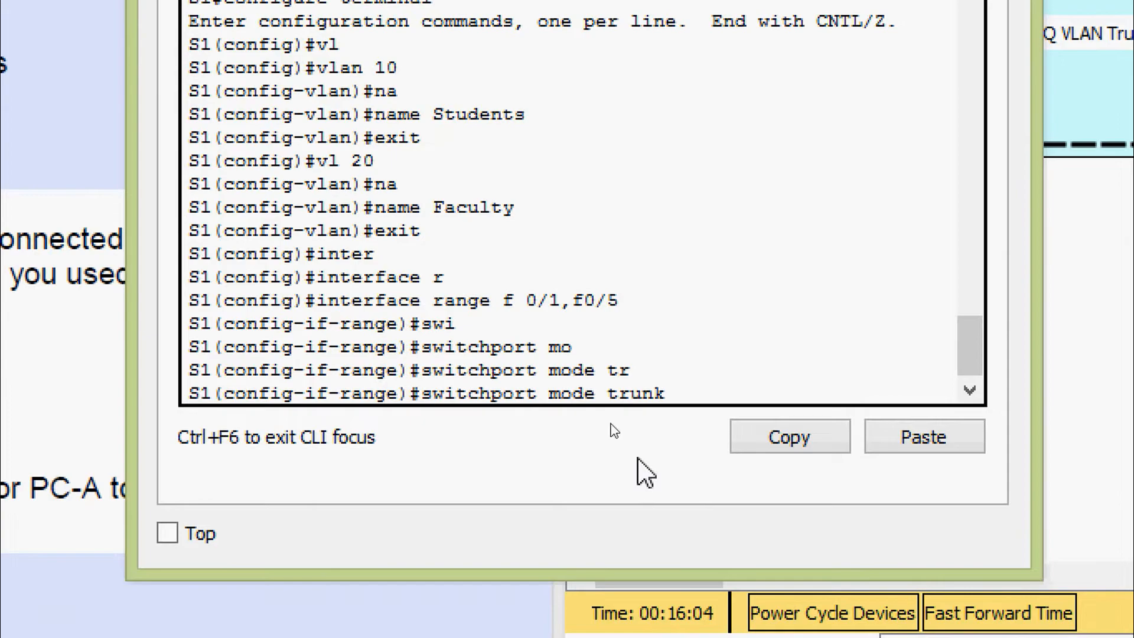
{"action": "key", "text": "Return"}
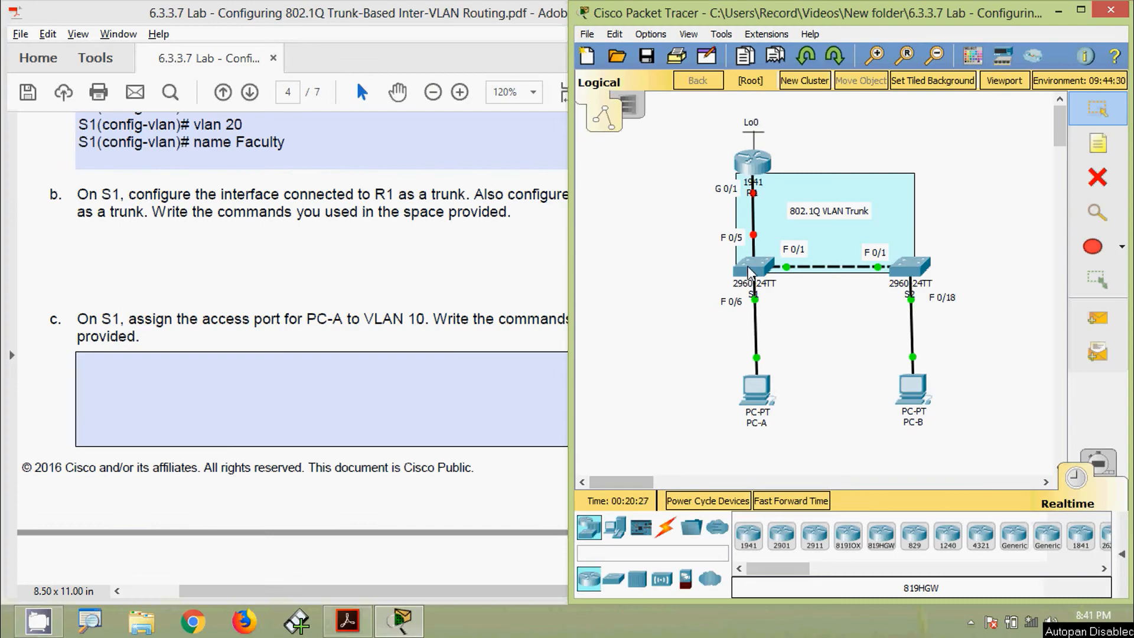
Open S1's command line from the topology again and enter global configuration mode for step 1c.
{"action": "left_click", "coordinate": [744, 262]}
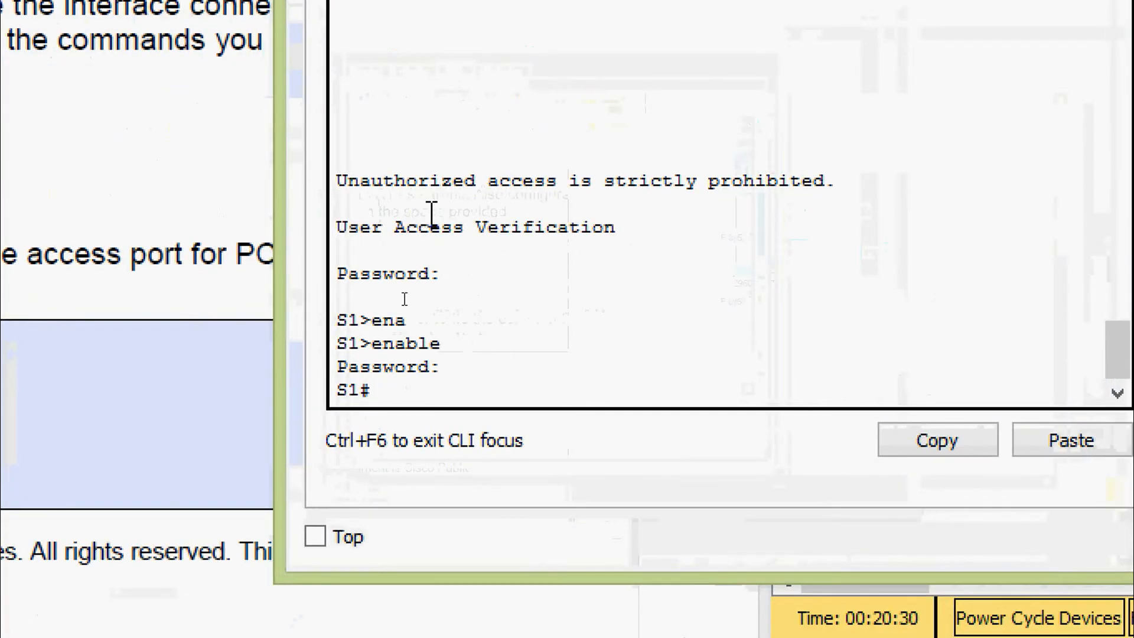
{"action": "type", "text": "conf"}
{"action": "key", "text": "Tab"}
{"action": "type", "text": "t"}
{"action": "key", "text": "Tab"}
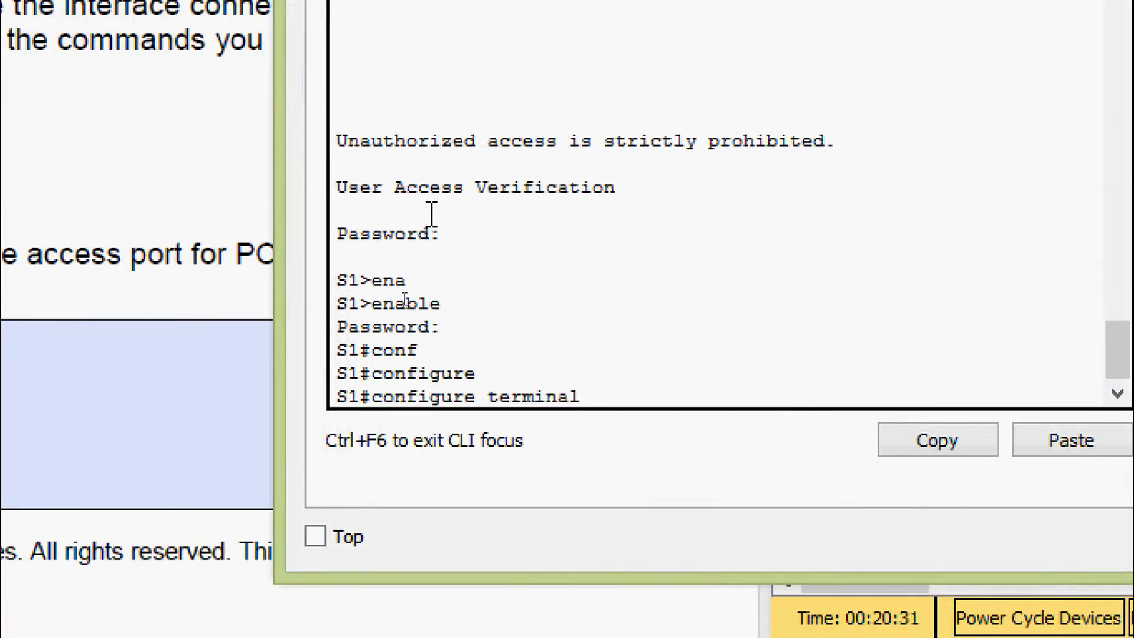
{"action": "key", "text": "Return"}
Enter interface configuration for fastEthernet 0/1 on S1.
{"action": "type", "text": "inter"}
{"action": "key", "text": "Tab"}
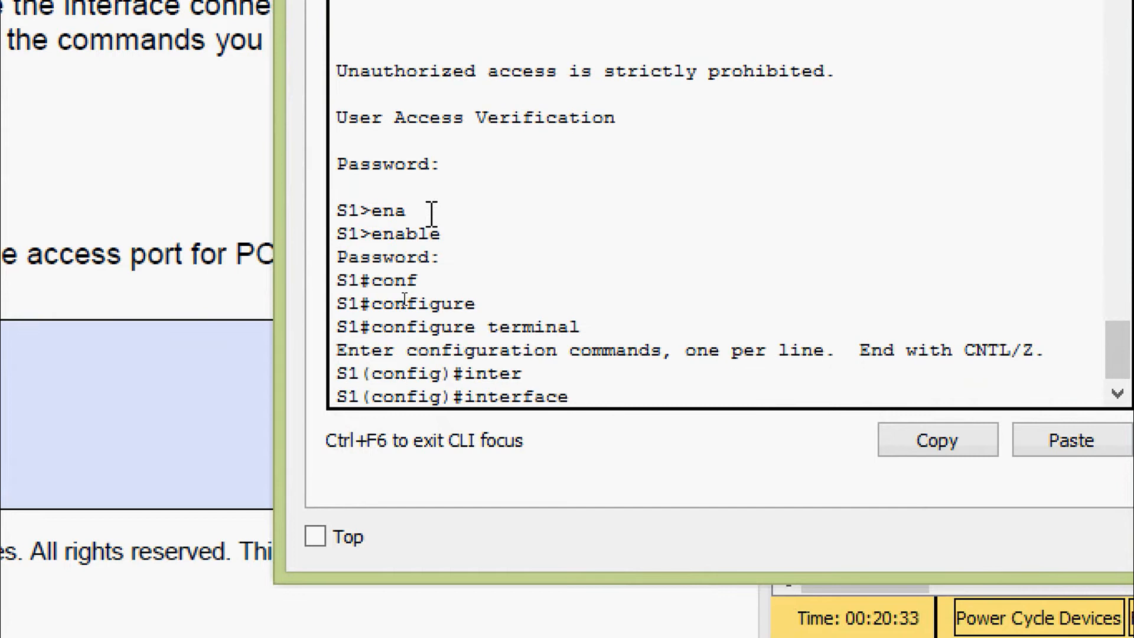
{"action": "type", "text": "f"}
{"action": "key", "text": "Tab"}
{"action": "type", "text": "0/1"}
{"action": "key", "text": "Return"}
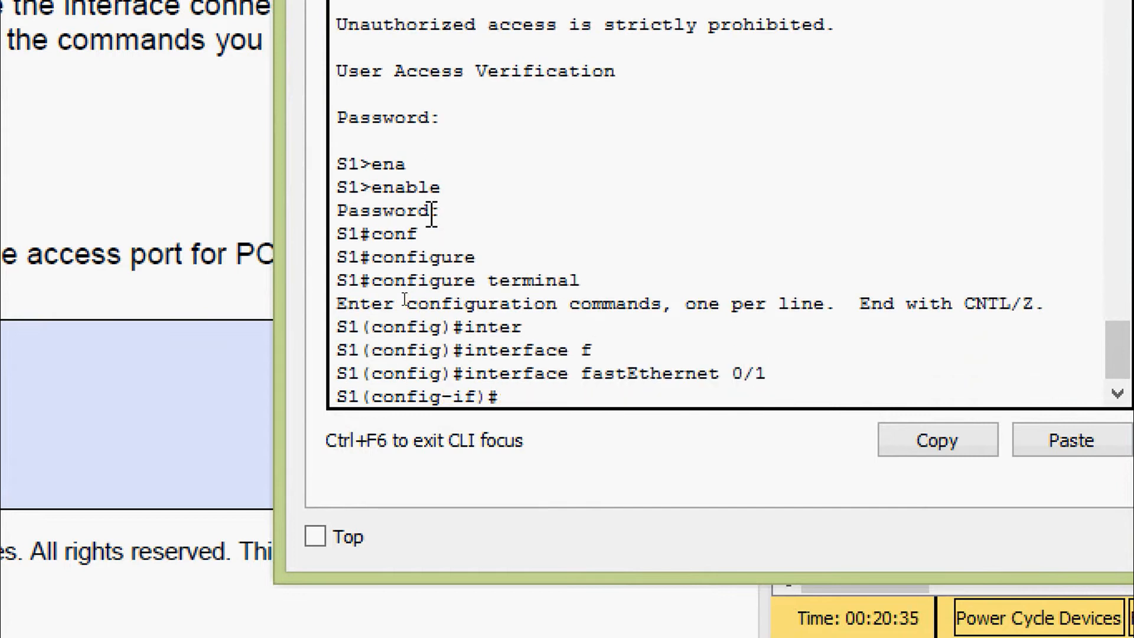
Set S1's FastEthernet 0/1 interface to trunk mode with the command switchport mode trunk.
{"action": "type", "text": "swi"}
{"action": "key", "text": "Tab"}
{"action": "type", "text": "mo"}
{"action": "key", "text": "Tab"}
{"action": "type", "text": "t"}
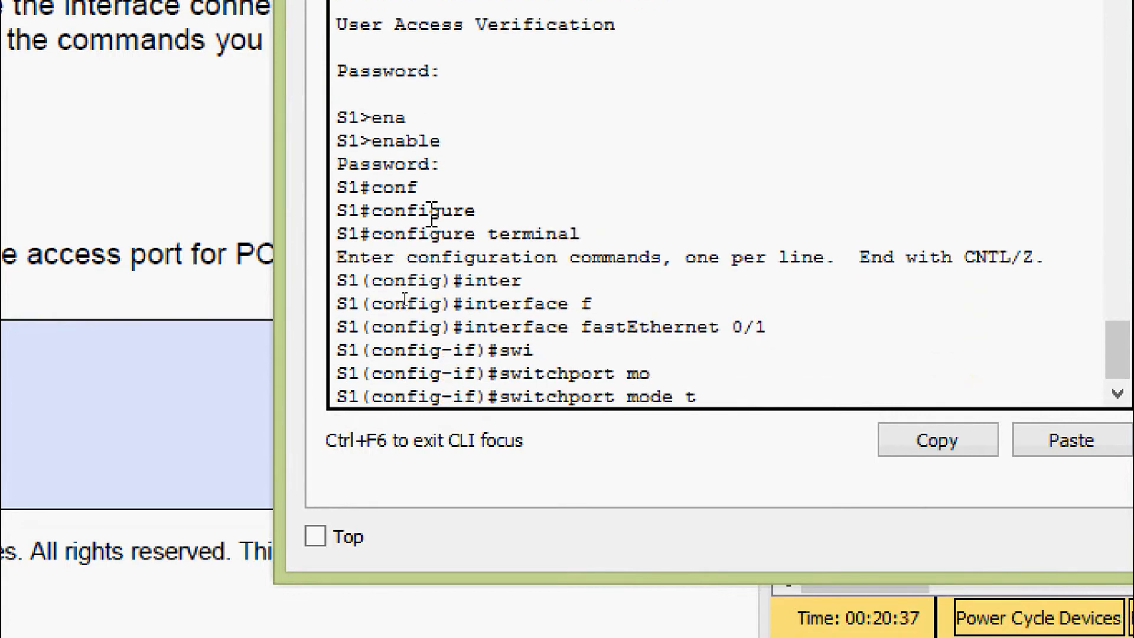
{"action": "key", "text": "Tab"}
{"action": "key", "text": "Return"}
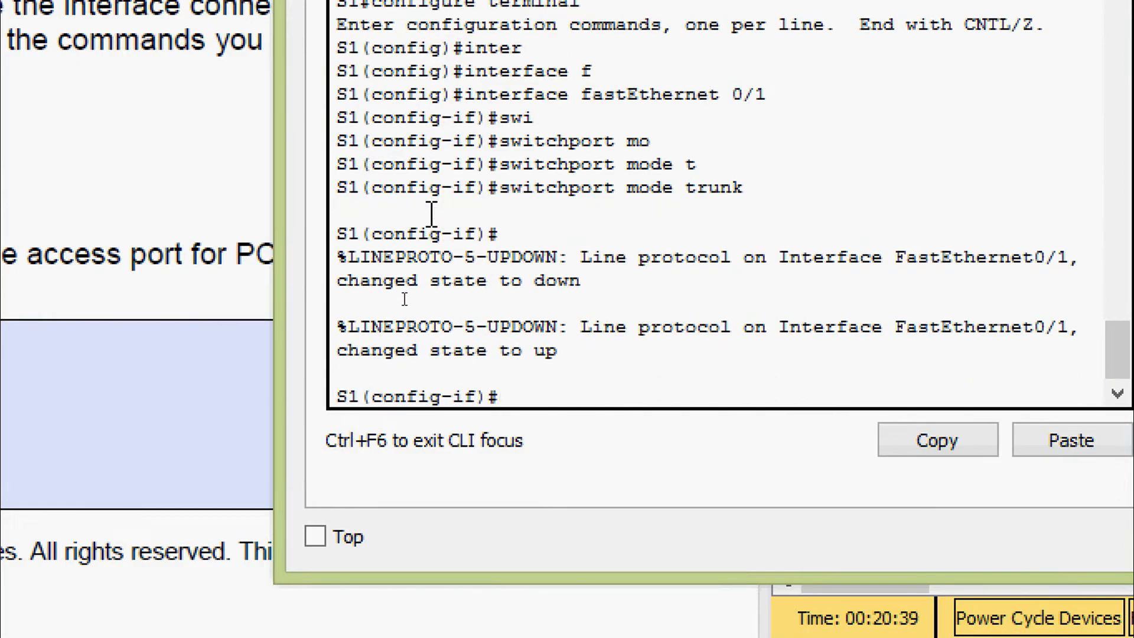
Exit the current interface on S1 and enter configuration mode for interface fastEthernet 0/5.
{"action": "type", "text": "exit"}
{"action": "key", "text": "Return"}
{"action": "type", "text": "inter"}
{"action": "key", "text": "Tab"}
{"action": "type", "text": "f"}
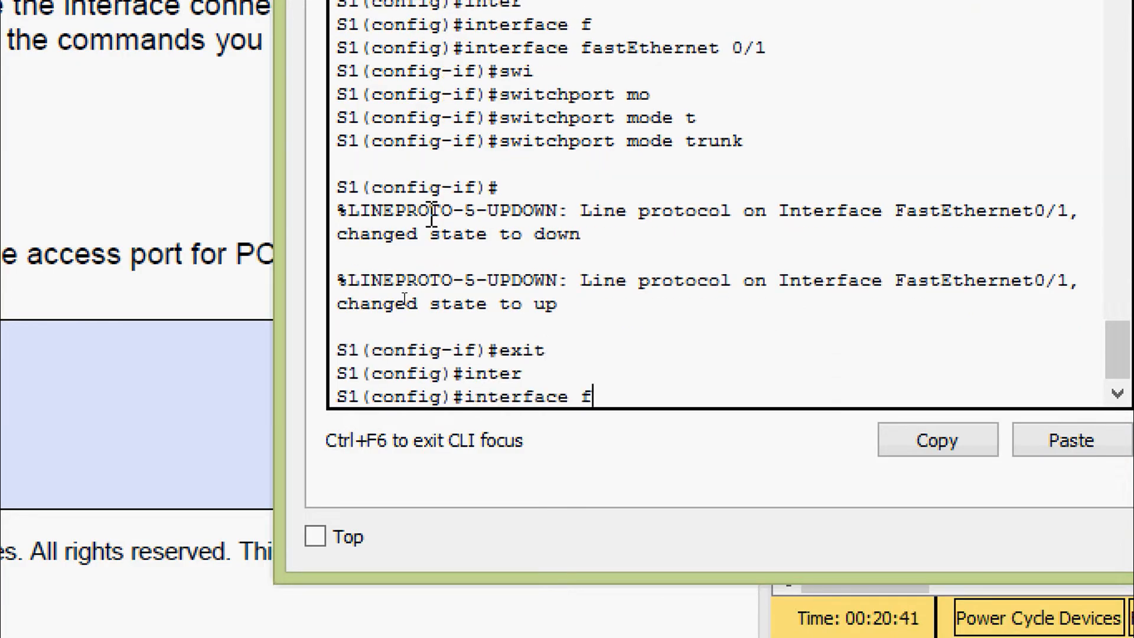
{"action": "key", "text": "Tab"}
{"action": "type", "text": "0/5"}
{"action": "key", "text": "Return"}
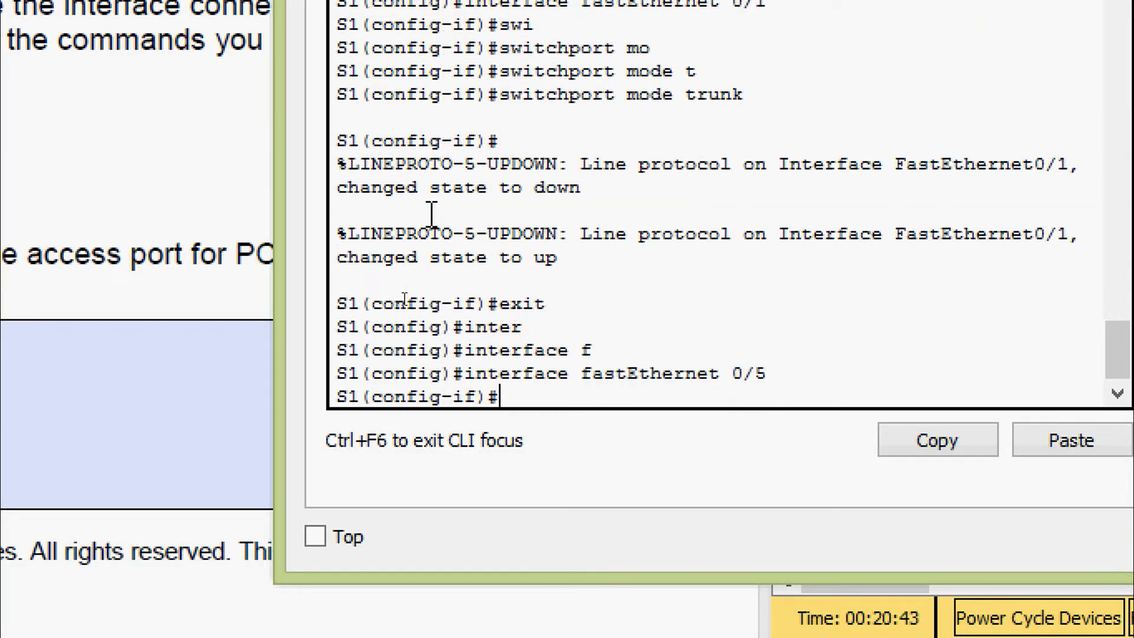
Set FastEthernet 0/5 to trunk mode with switchport mode trunk, and close the S1 window.
{"action": "type", "text": "swi"}
{"action": "key", "text": "Tab"}
{"action": "type", "text": "mo"}
{"action": "key", "text": "Tab"}
{"action": "type", "text": "tr"}
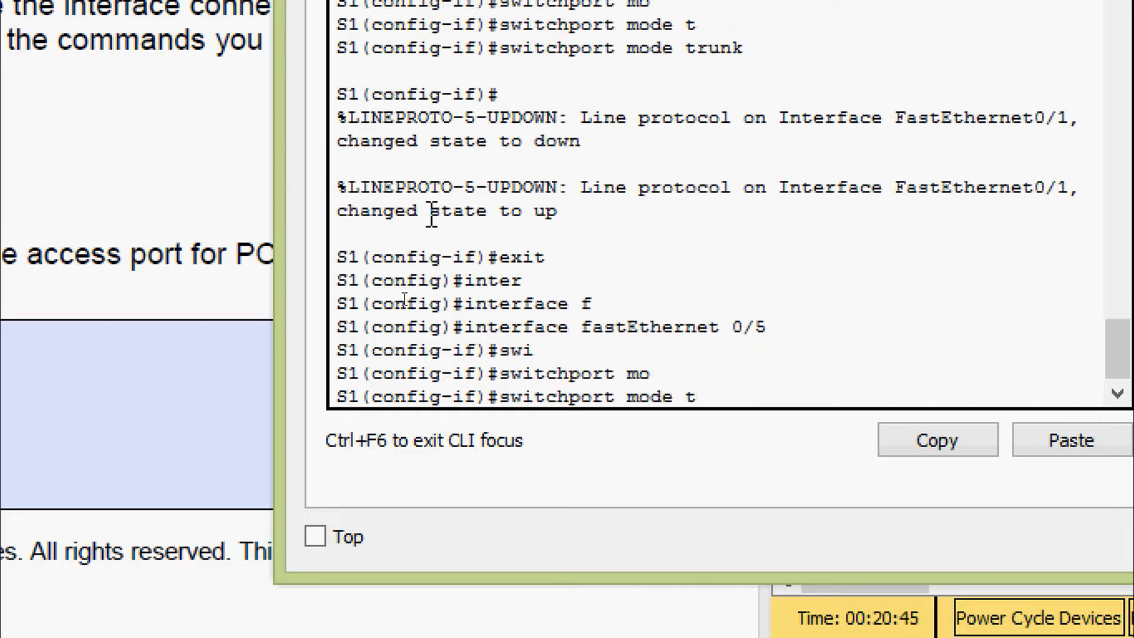
{"action": "key", "text": "Tab"}
{"action": "key", "text": "Return"}
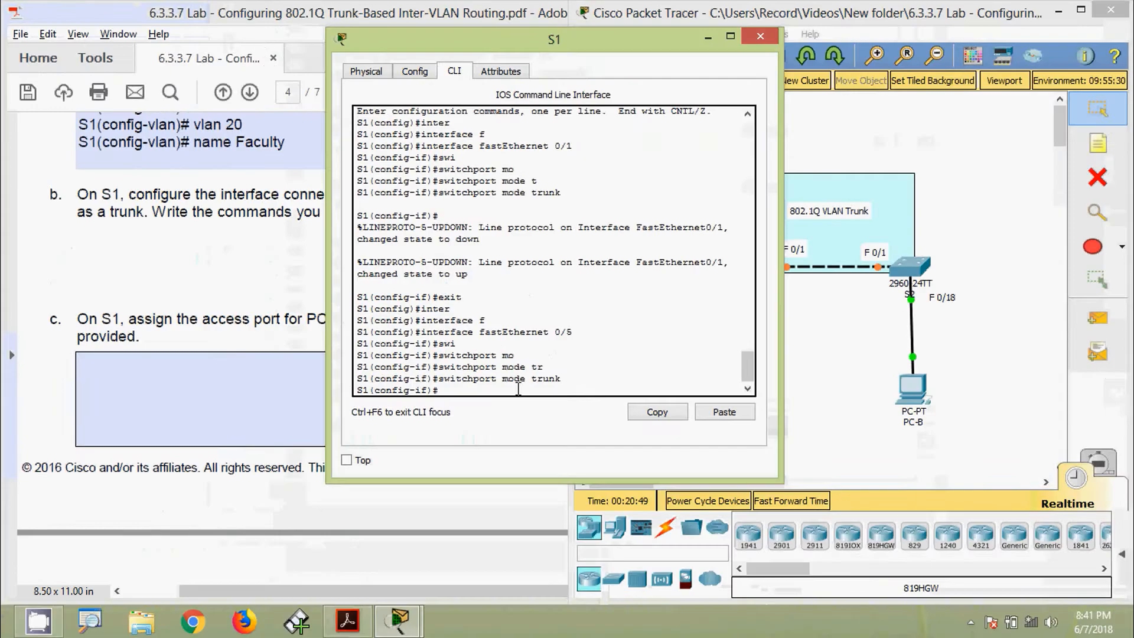
{"action": "left_click", "coordinate": [759, 36]}
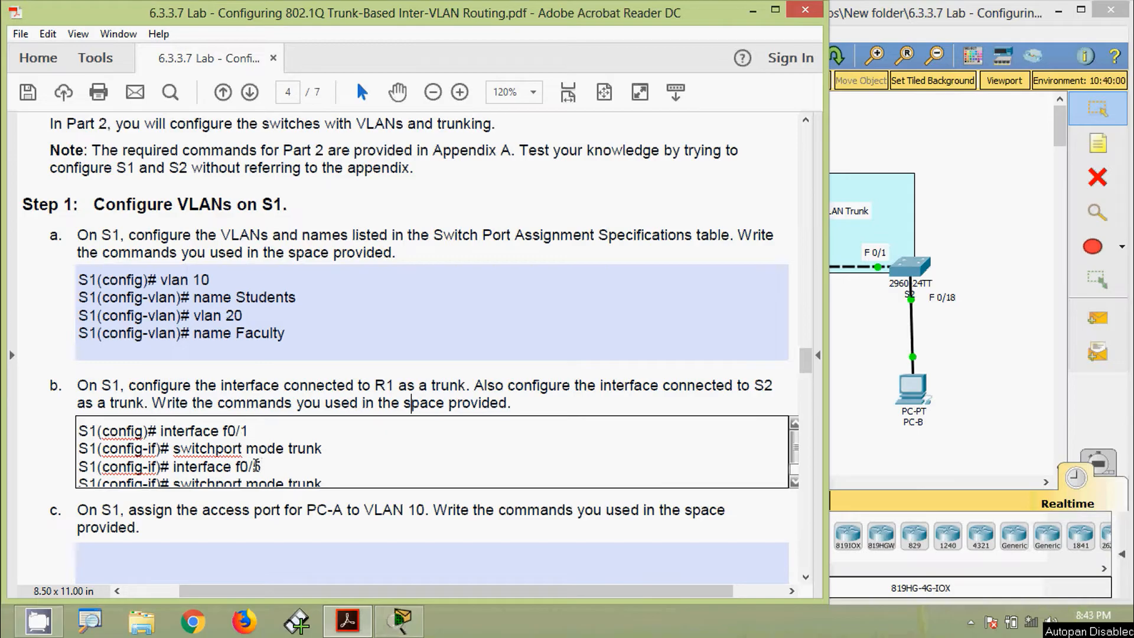
Add a line reading "or" after the trunk commands in the answer box of step b.
{"action": "left_click", "coordinate": [349, 476]}
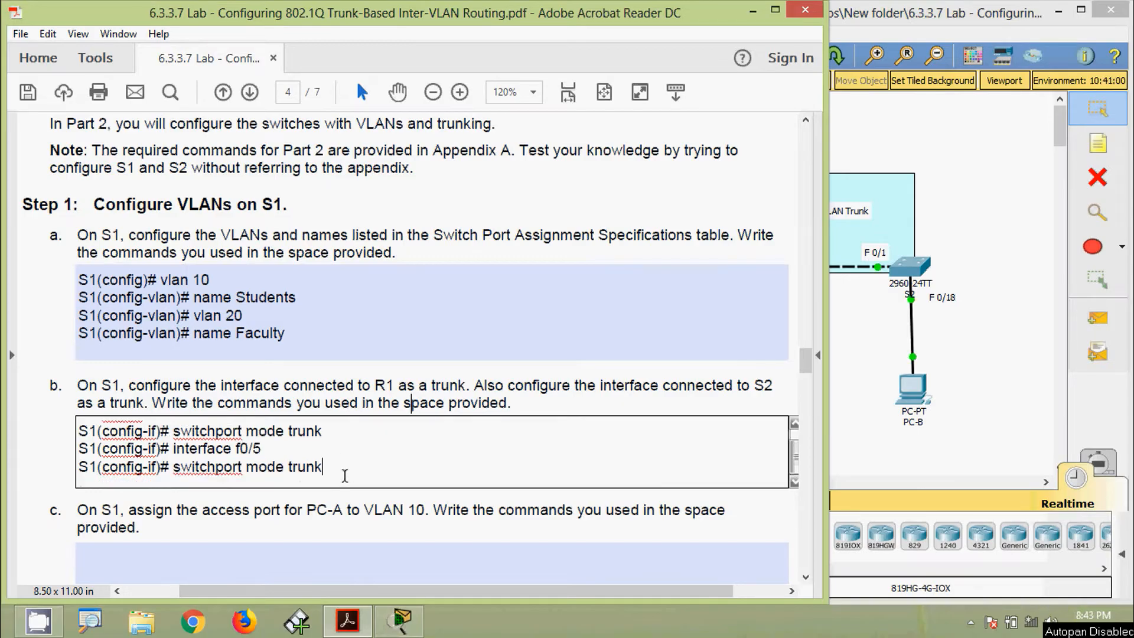
{"action": "key", "text": "Return"}
{"action": "type", "text": "or"}
{"action": "key", "text": "Return"}
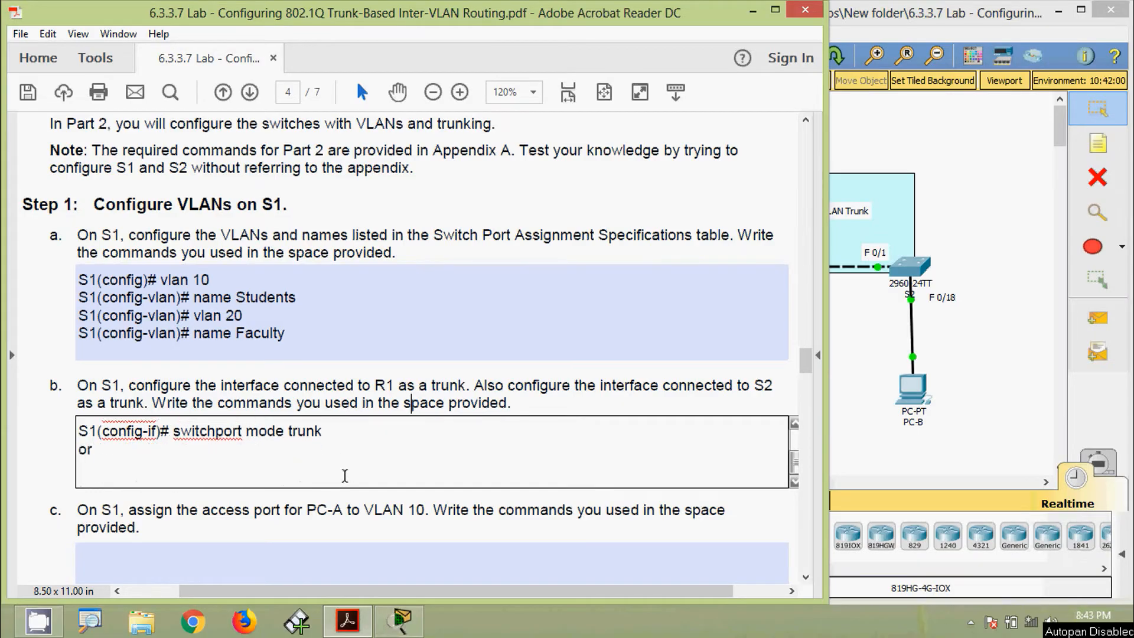
Copy the "S1(config)# interface f0/1" line below "or" and change it to "interface range f0/1,f0/5".
{"action": "scroll", "coordinate": [345, 475], "scroll_direction": "up", "scroll_amount": 2}
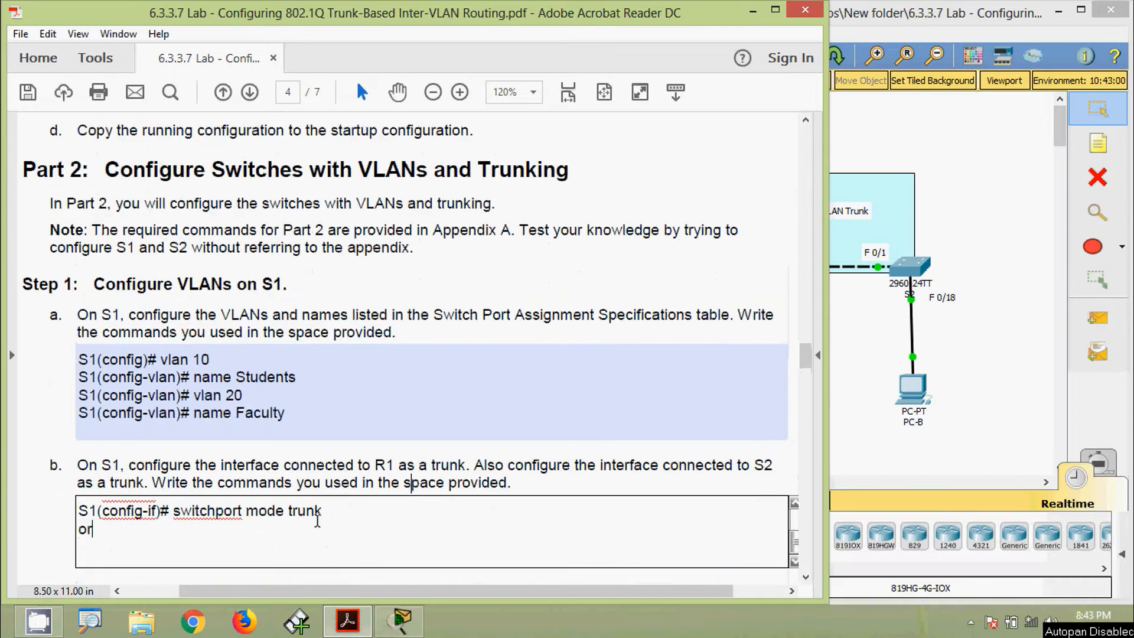
{"action": "scroll", "coordinate": [317, 521], "scroll_direction": "up", "scroll_amount": 3}
{"action": "scroll", "coordinate": [468, 440], "scroll_direction": "down", "scroll_amount": 1}
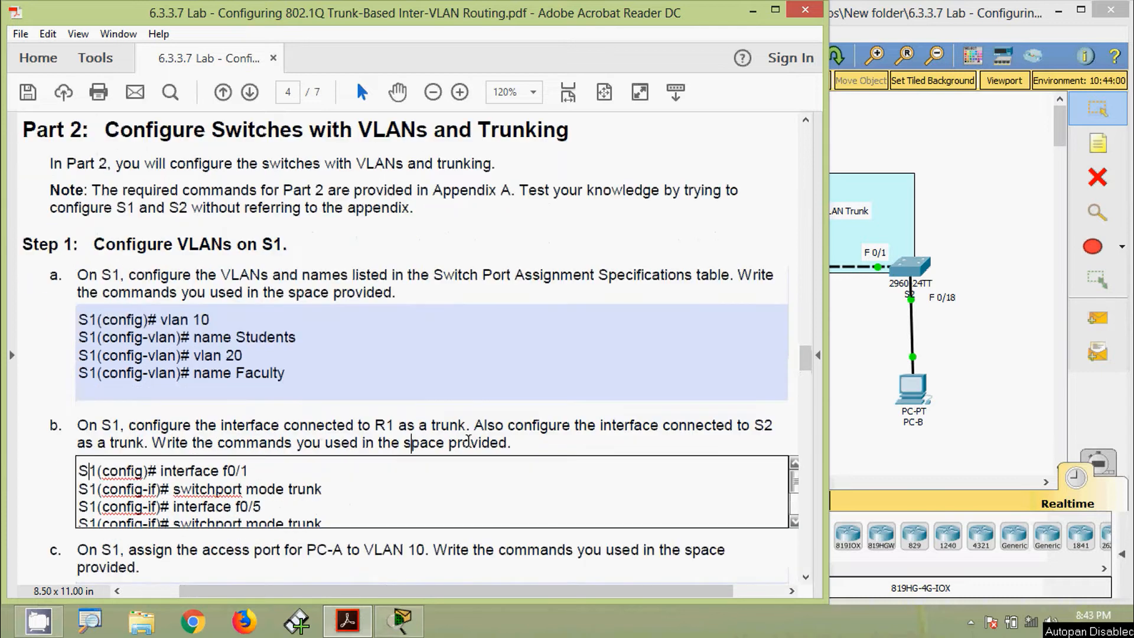
{"action": "scroll", "coordinate": [405, 459], "scroll_direction": "down", "scroll_amount": 1}
{"action": "left_click_drag", "start_coordinate": [268, 434], "coordinate": [75, 432]}
{"action": "key", "text": "ctrl+c"}
{"action": "left_click", "coordinate": [127, 466]}
{"action": "scroll", "coordinate": [136, 466], "scroll_direction": "down", "scroll_amount": 3}
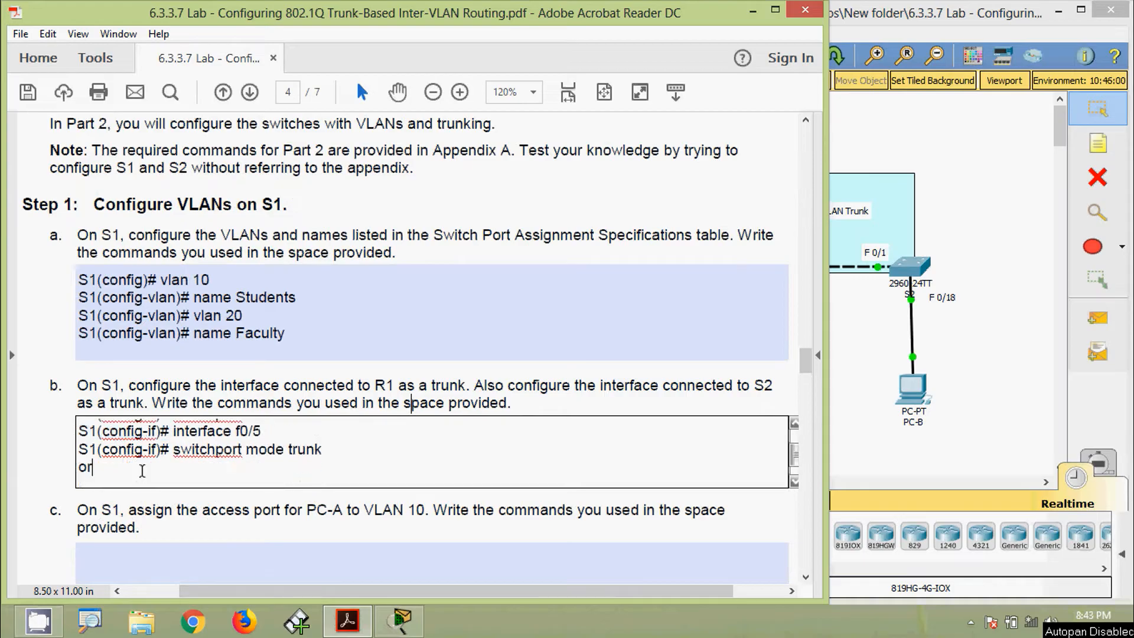
{"action": "key", "text": "ctrl+v"}
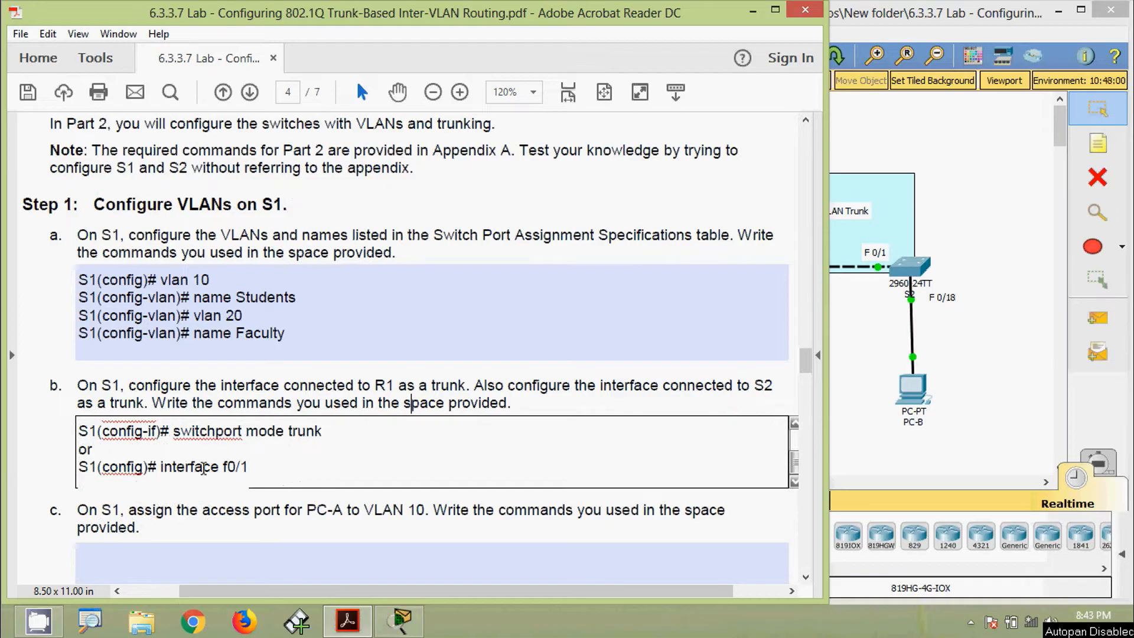
{"action": "left_click", "coordinate": [222, 467]}
{"action": "type", "text": "range"}
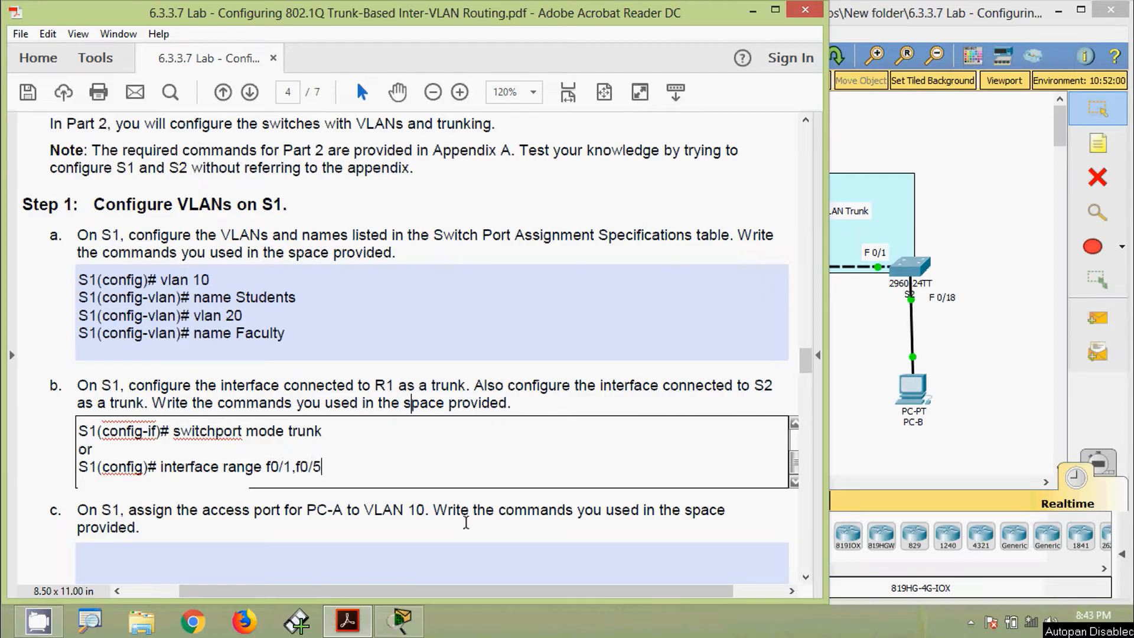
Copy the line "S1(config-if)# switchport mode trunk" beneath the interface range line in the step b answer.
{"action": "left_click_drag", "start_coordinate": [327, 431], "coordinate": [89, 435]}
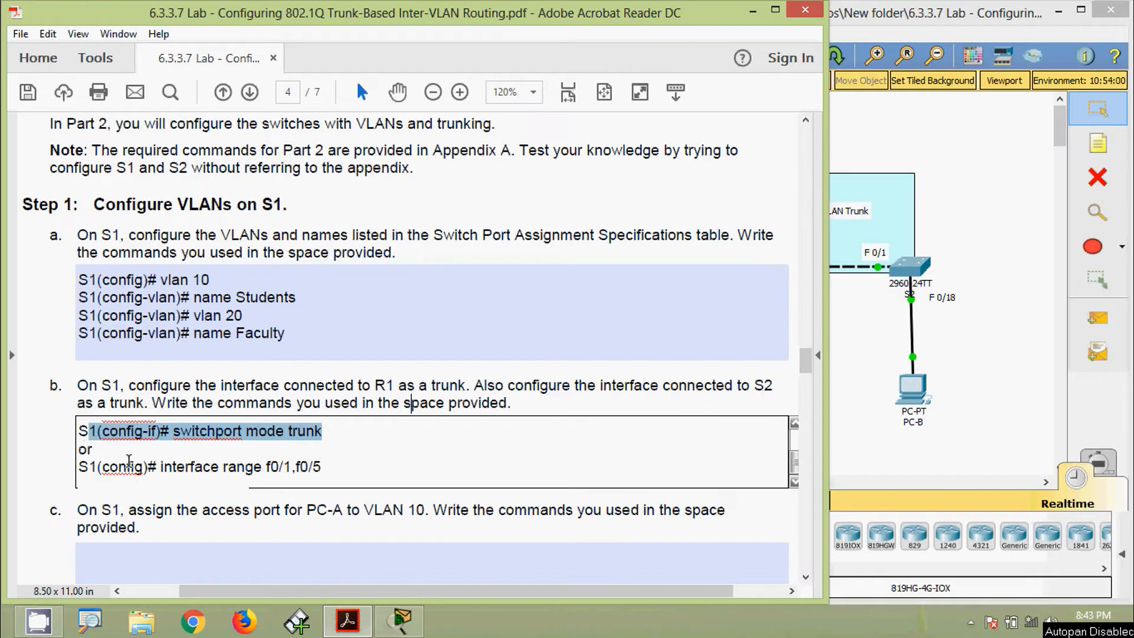
{"action": "key", "text": "shift+Home"}
{"action": "key", "text": "ctrl+c"}
{"action": "left_click", "coordinate": [345, 469]}
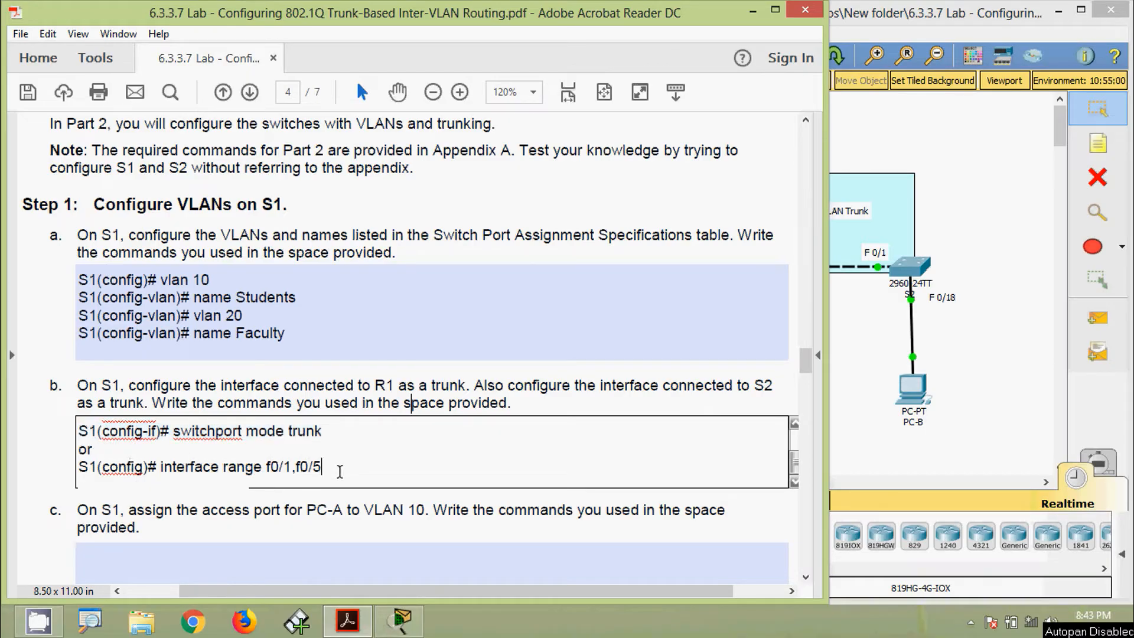
{"action": "key", "text": "Return"}
{"action": "key", "text": "ctrl+v"}
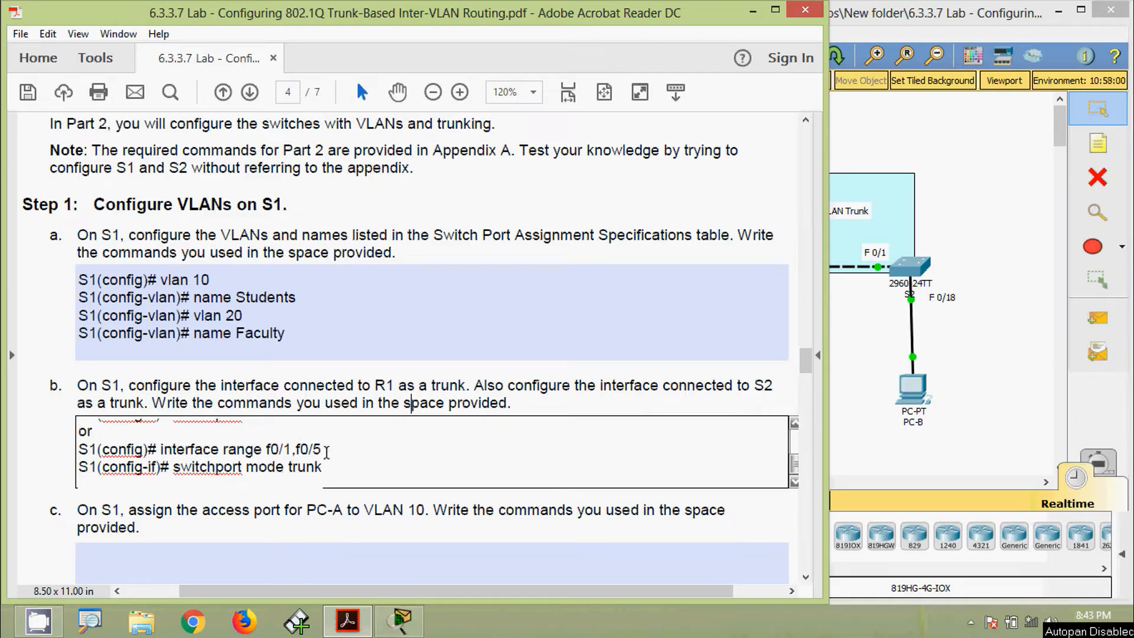
Change the prompt of the last command in the step b answer to "S1(config-if-range)#" and leave the box.
{"action": "left_click_drag", "start_coordinate": [324, 450], "coordinate": [113, 457]}
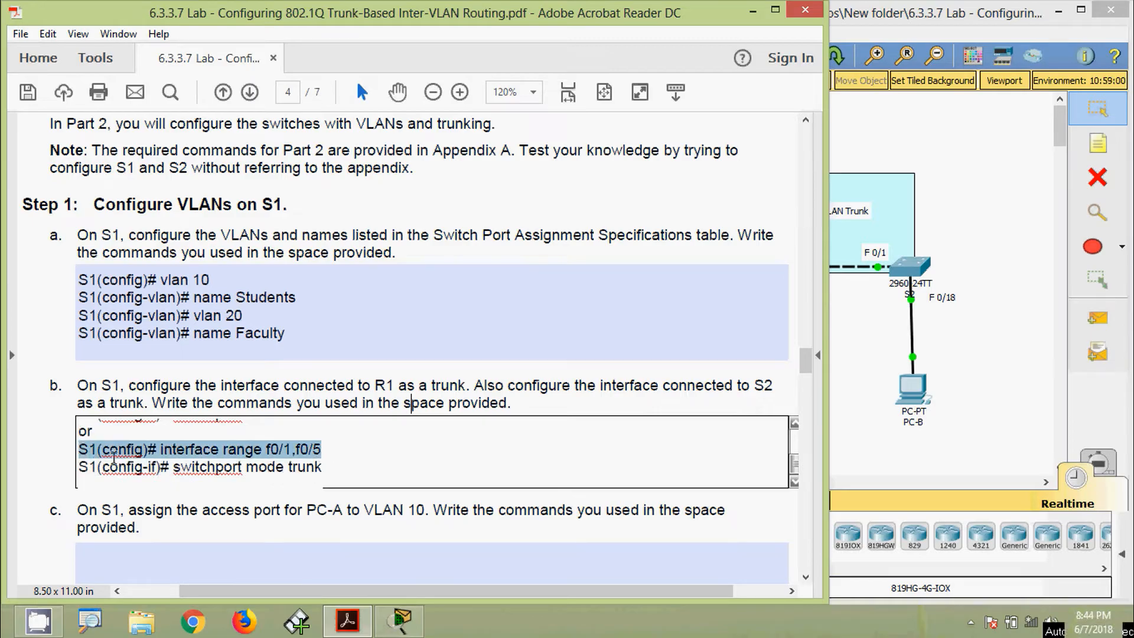
{"action": "left_click", "coordinate": [328, 467]}
{"action": "scroll", "coordinate": [327, 466], "scroll_direction": "down", "scroll_amount": 3}
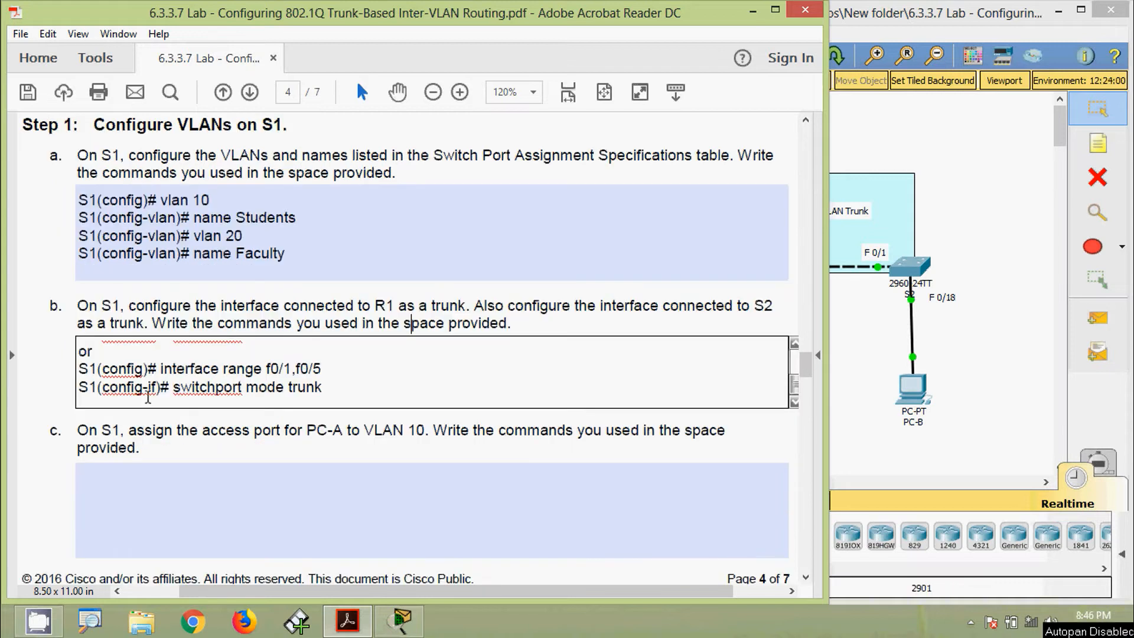
{"action": "type", "text": "-range"}
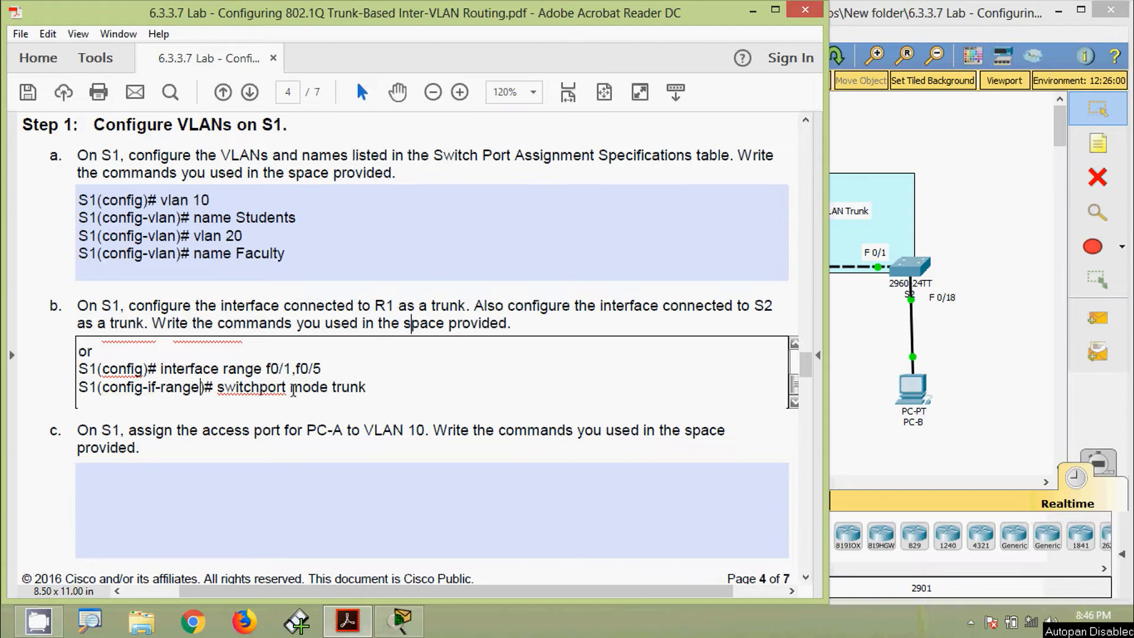
{"action": "left_click", "coordinate": [364, 429]}
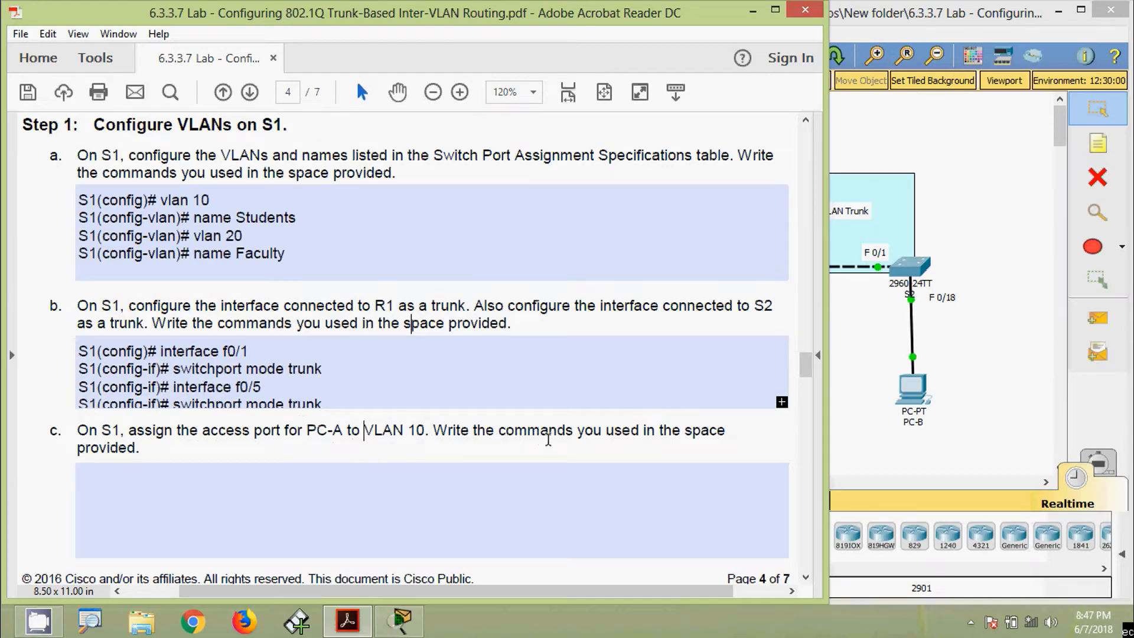
{"action": "left_click", "coordinate": [181, 490]}
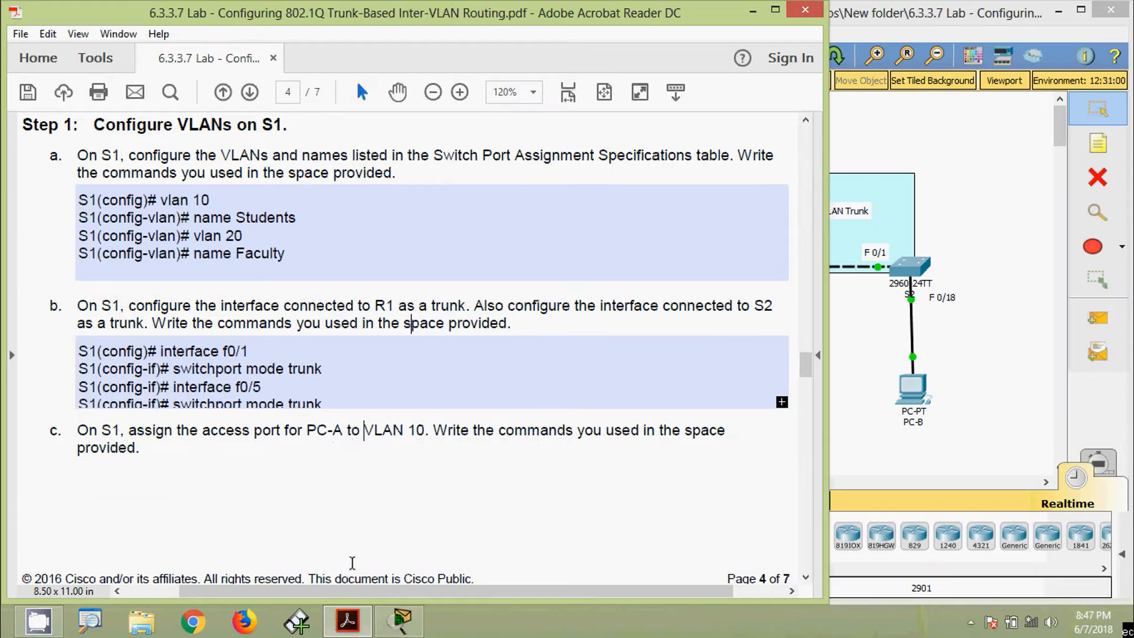
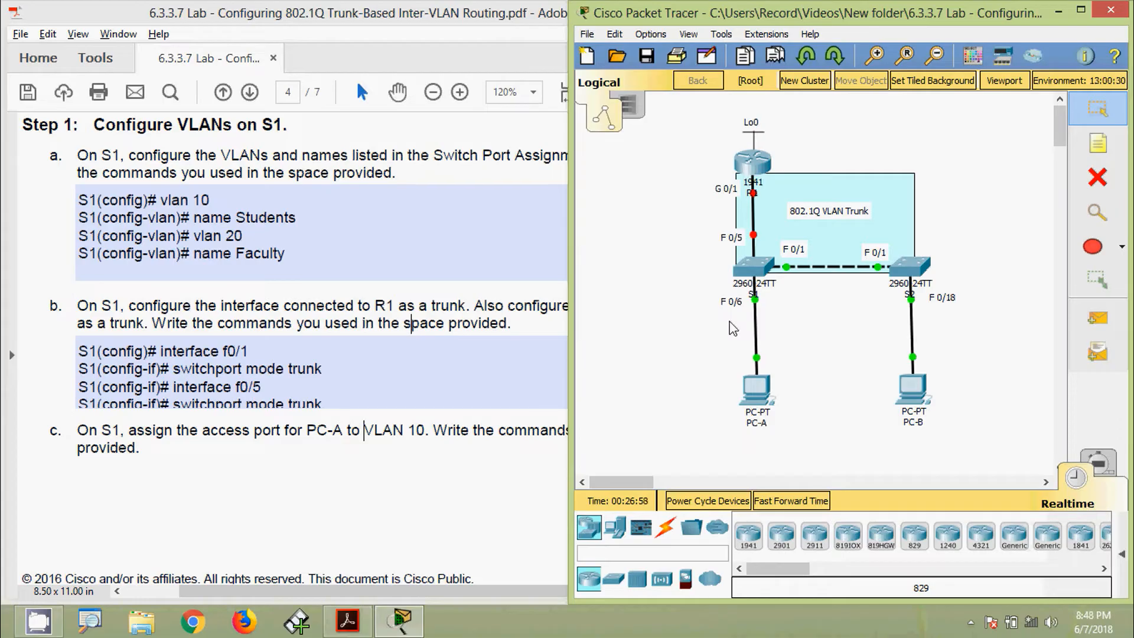
Switch to Packet Tracer, open S1's command line, and enter configuration mode for interface fastEthernet 0/6.
{"action": "left_click", "coordinate": [749, 273]}
{"action": "left_click_drag", "start_coordinate": [579, 79], "coordinate": [559, 62]}
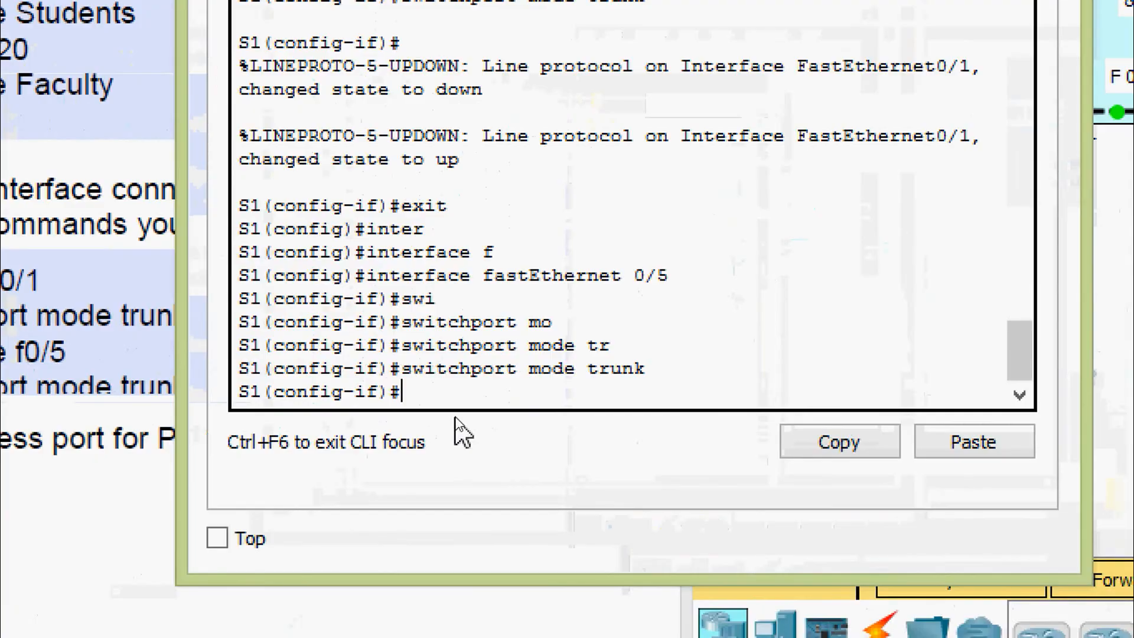
{"action": "type", "text": "exit"}
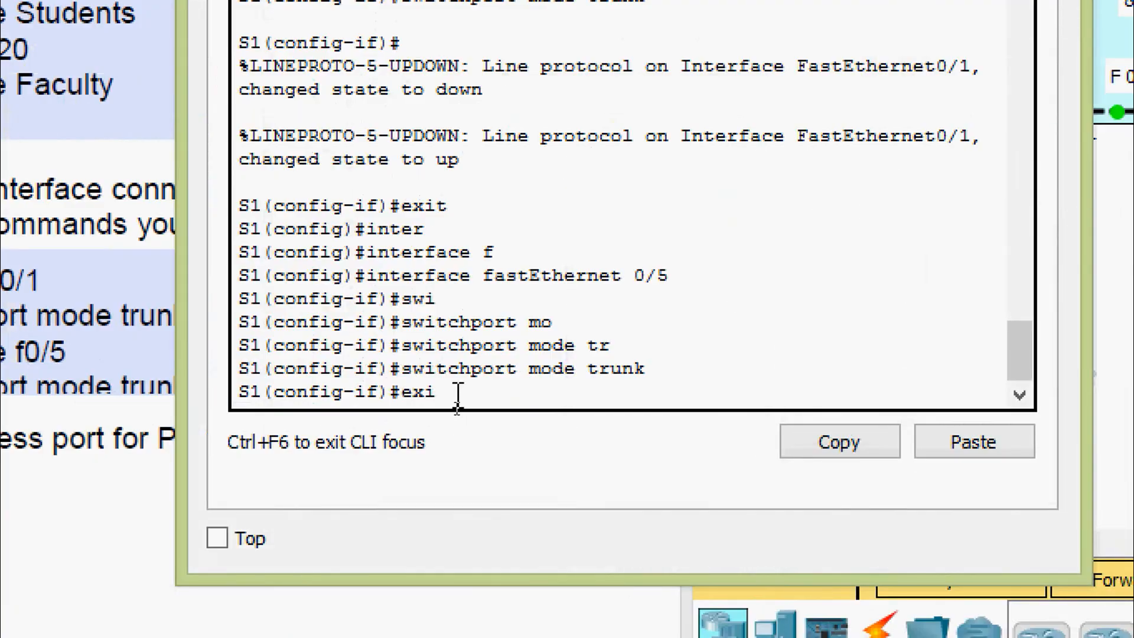
{"action": "key", "text": "Return"}
{"action": "type", "text": "inter"}
{"action": "key", "text": "Tab"}
{"action": "type", "text": "f"}
{"action": "key", "text": "Tab"}
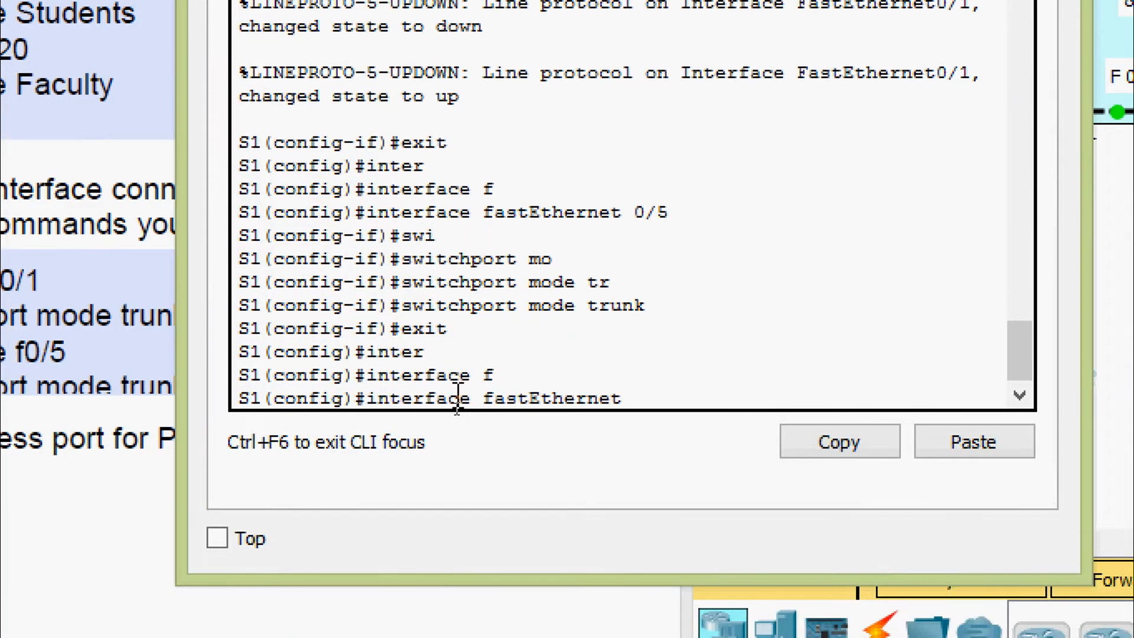
{"action": "type", "text": "0/6"}
{"action": "key", "text": "Return"}
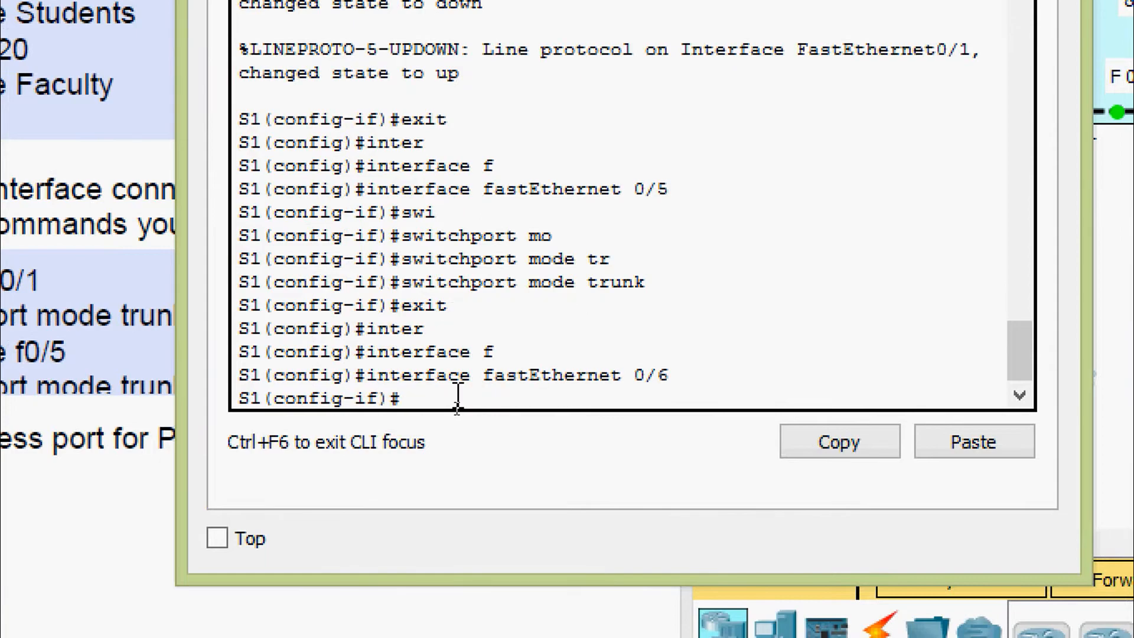
Set FastEthernet 0/6 on S1 to access mode with switchport mode access.
{"action": "type", "text": "swi"}
{"action": "key", "text": "Tab"}
{"action": "type", "text": "mo"}
{"action": "key", "text": "Tab"}
{"action": "type", "text": "ac"}
{"action": "key", "text": "Tab"}
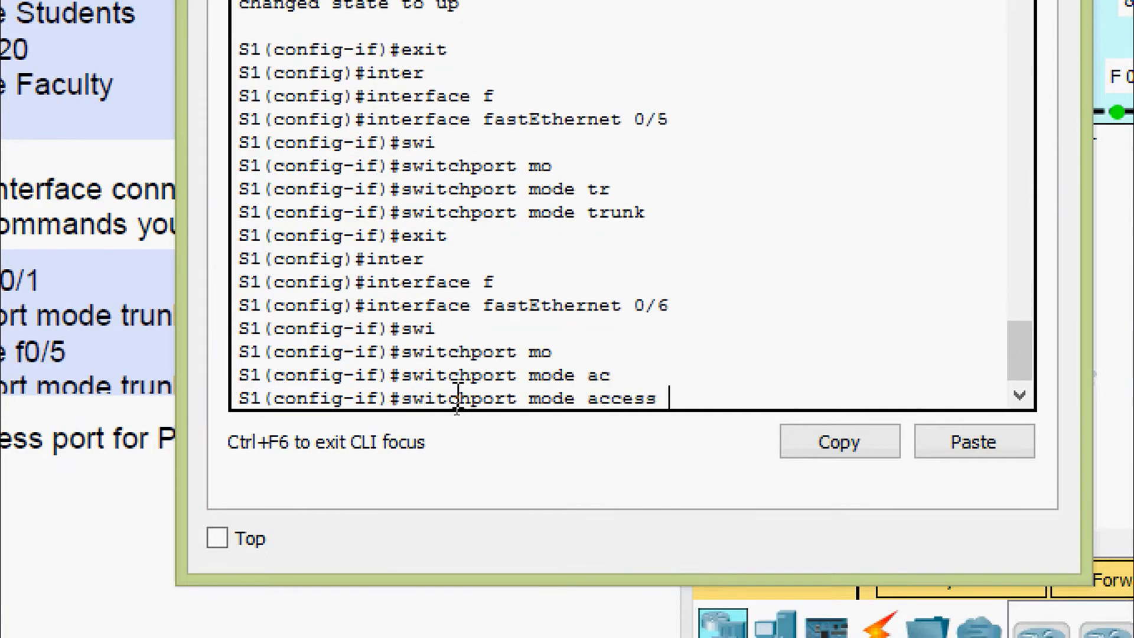
{"action": "key", "text": "Return"}
Assign FastEthernet 0/6 to VLAN 10 with switchport access vlan 10.
{"action": "type", "text": "sw"}
{"action": "key", "text": "Tab"}
{"action": "type", "text": "ac"}
{"action": "key", "text": "Tab"}
{"action": "type", "text": "vl"}
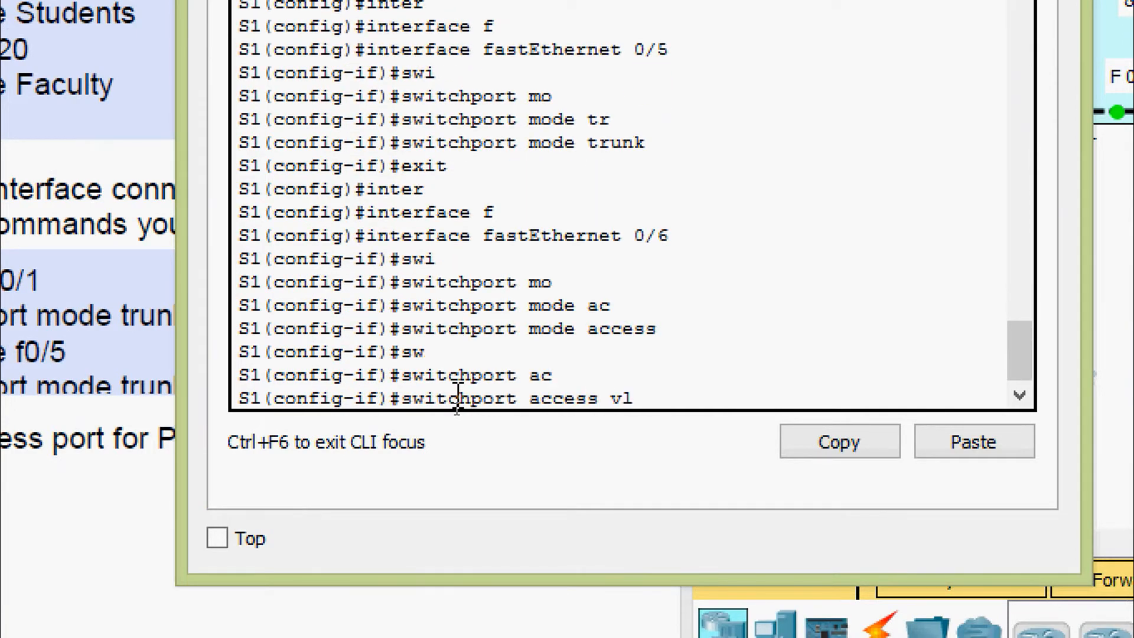
{"action": "key", "text": "Tab"}
{"action": "type", "text": "10"}
{"action": "key", "text": "Return"}
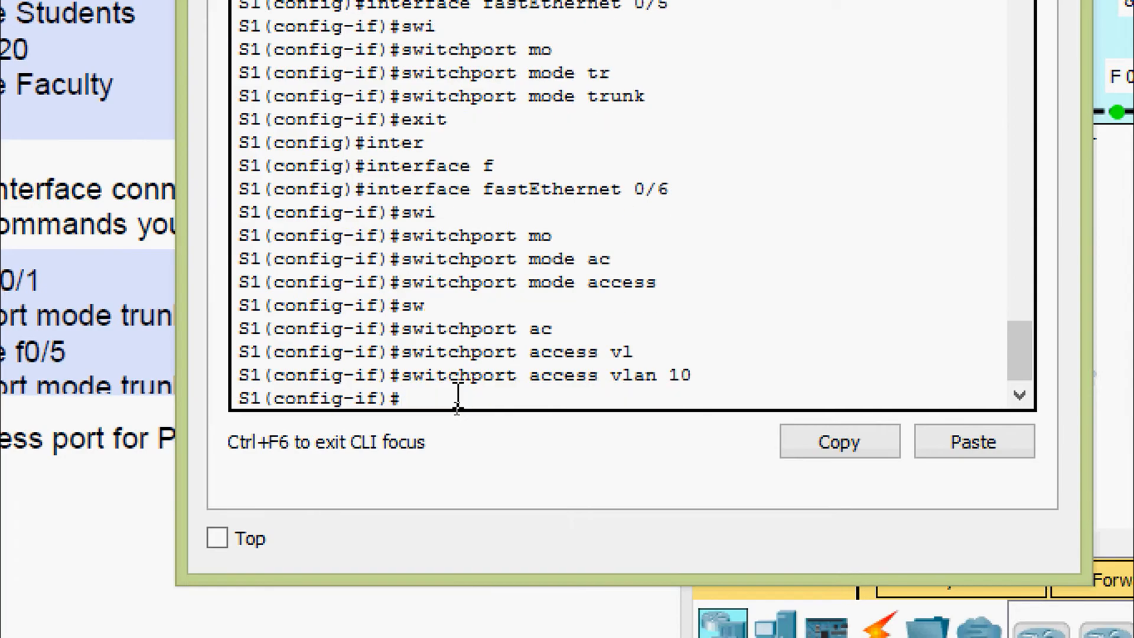
Return to privileged mode, save S1's running-config to startup-config under the default filename, and close the S1 window.
{"action": "key", "text": "ctrl+z"}
{"action": "key", "text": "Return"}
{"action": "type", "text": "cop"}
{"action": "key", "text": "Tab"}
{"action": "type", "text": "r"}
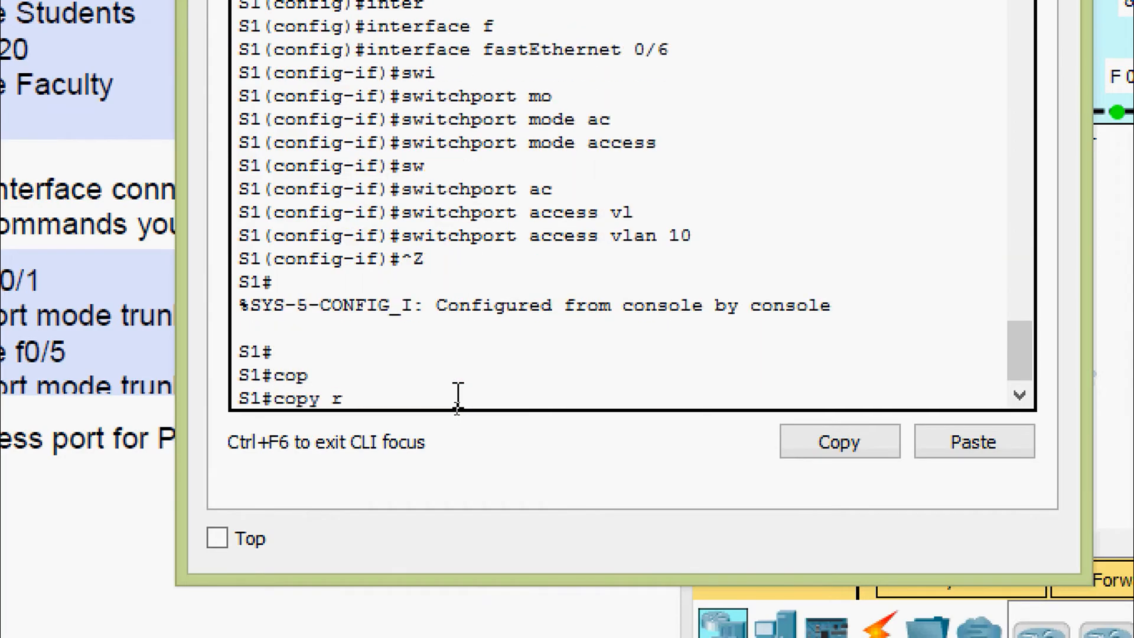
{"action": "type", "text": "s"}
{"action": "key", "text": "Tab"}
{"action": "key", "text": "BackSpace"}
{"action": "key", "text": "Tab"}
{"action": "type", "text": "st"}
{"action": "key", "text": "Tab"}
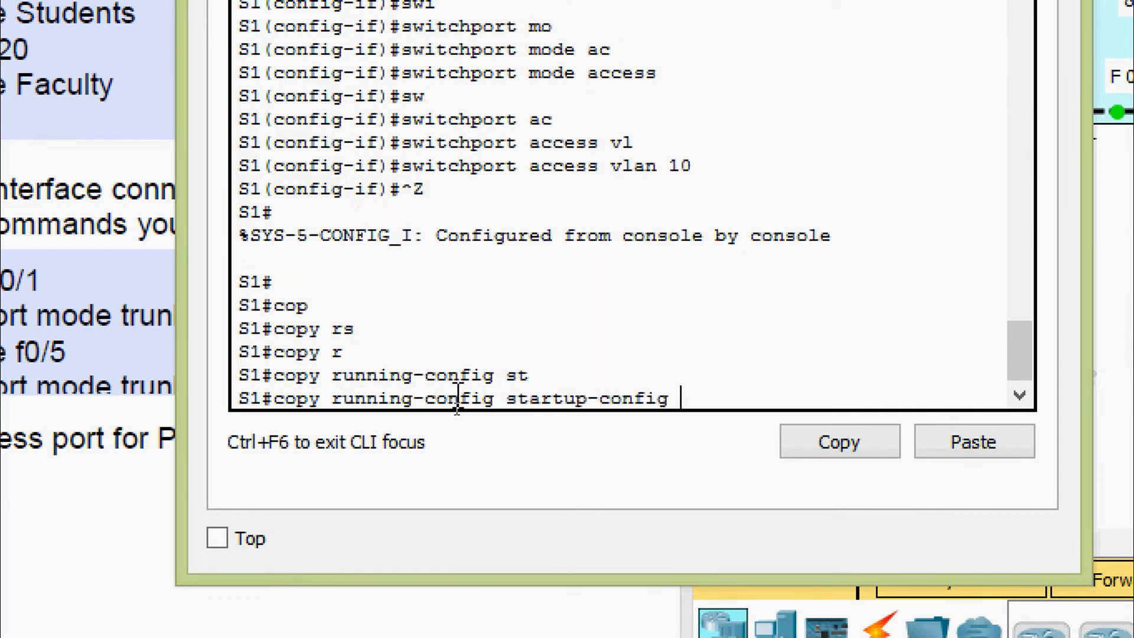
{"action": "key", "text": "Return"}
{"action": "key", "text": "Return"}
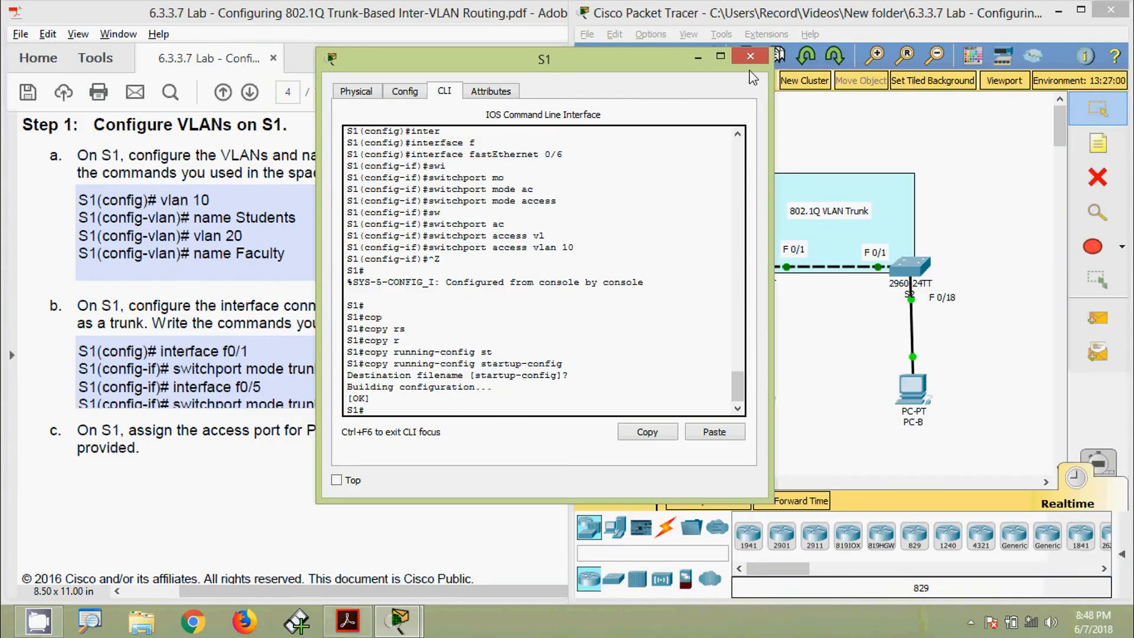
{"action": "left_click", "coordinate": [750, 61]}
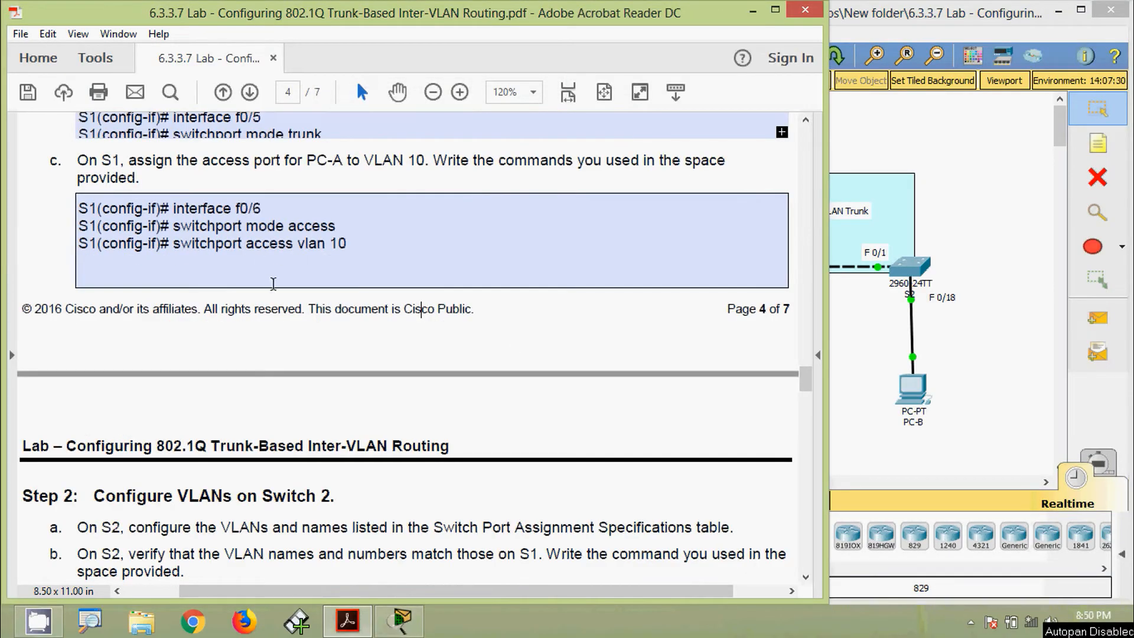
{"action": "scroll", "coordinate": [247, 352], "scroll_direction": "down", "scroll_amount": 4}
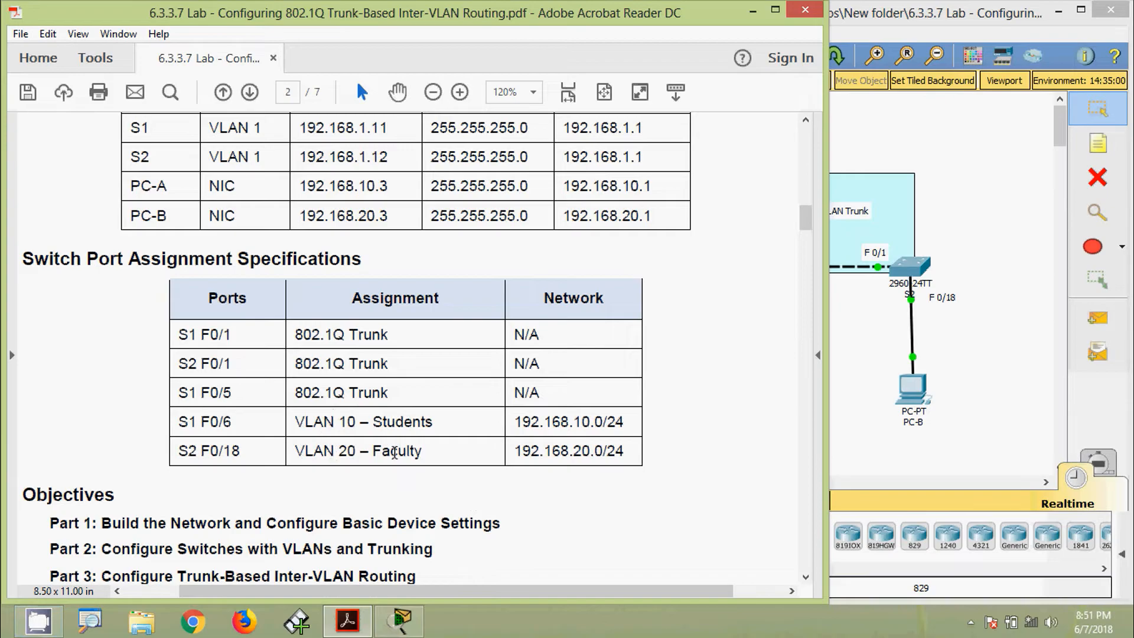
Switch to Packet Tracer, open S2's command line, and enter privileged mode using the console and enable passwords.
{"action": "left_click", "coordinate": [838, 397]}
{"action": "left_click", "coordinate": [756, 257]}
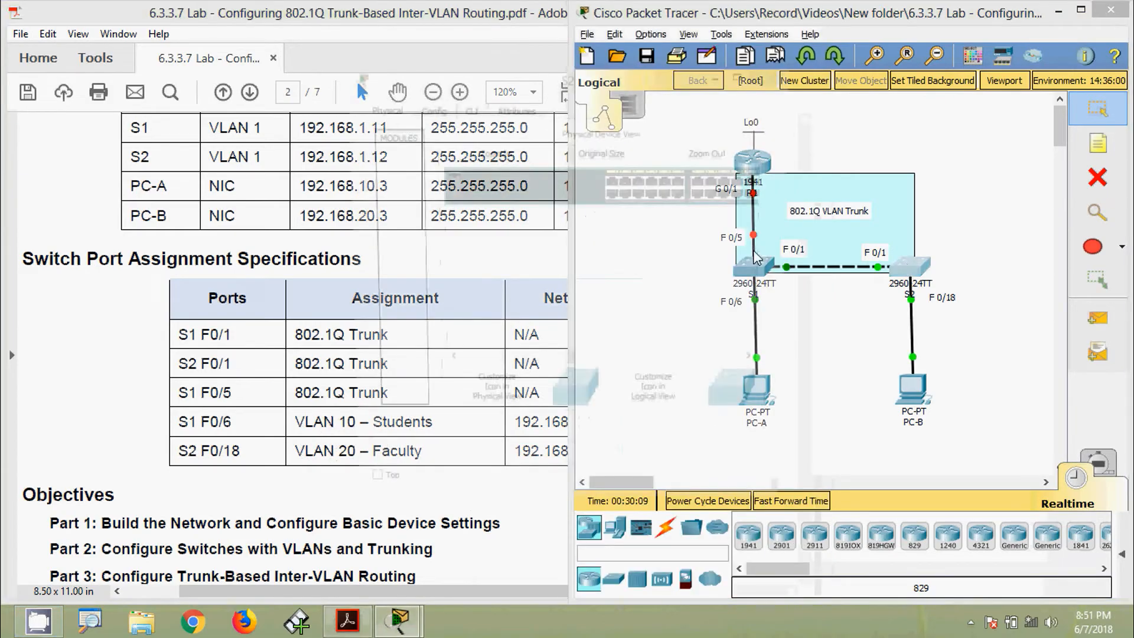
{"action": "left_click", "coordinate": [473, 93]}
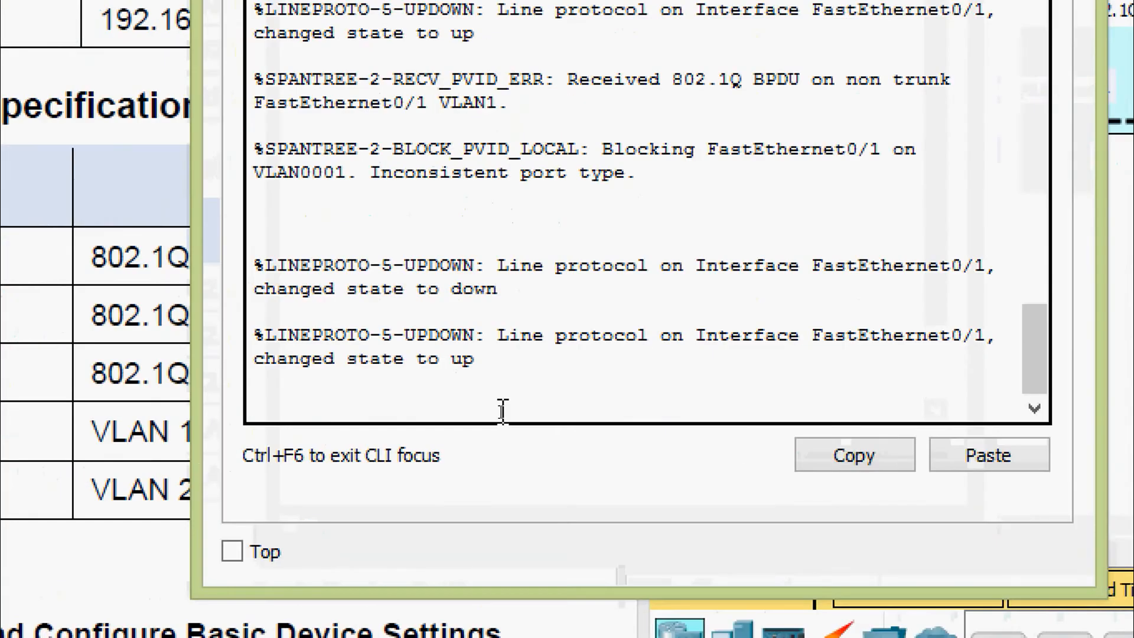
{"action": "key", "text": "Return"}
{"action": "key", "text": "Return"}
{"action": "type", "text": "ena"}
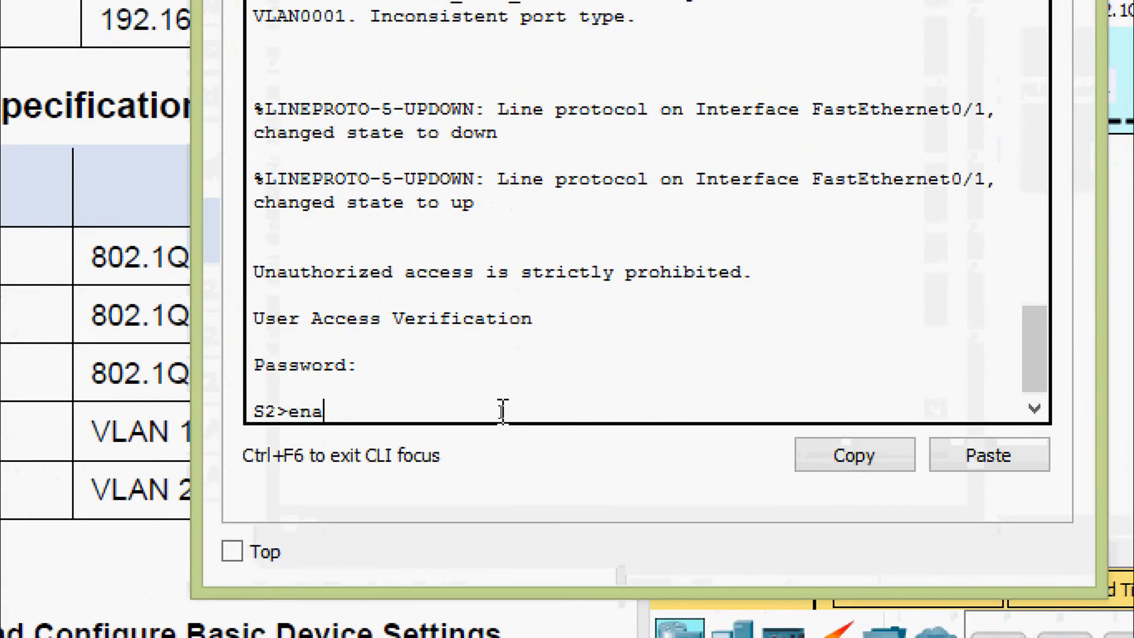
{"action": "key", "text": "Tab"}
{"action": "key", "text": "Return"}
{"action": "key", "text": "Return"}
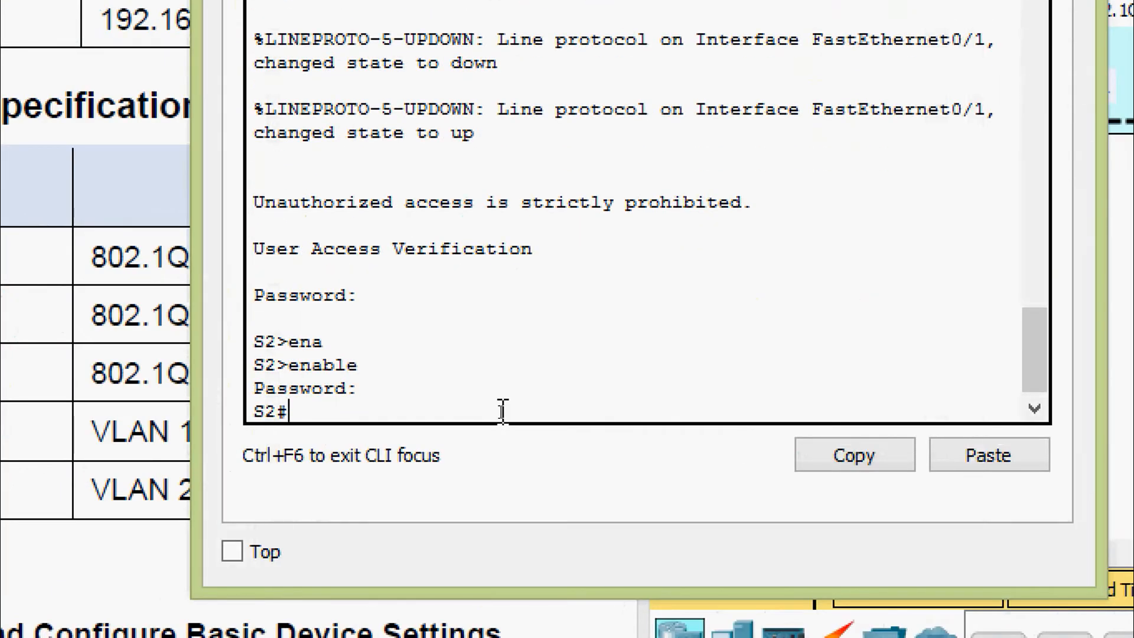
Enter global configuration mode on S2 with configure terminal.
{"action": "type", "text": "conf"}
{"action": "key", "text": "Tab"}
{"action": "type", "text": "t"}
{"action": "key", "text": "Tab"}
{"action": "key", "text": "Return"}
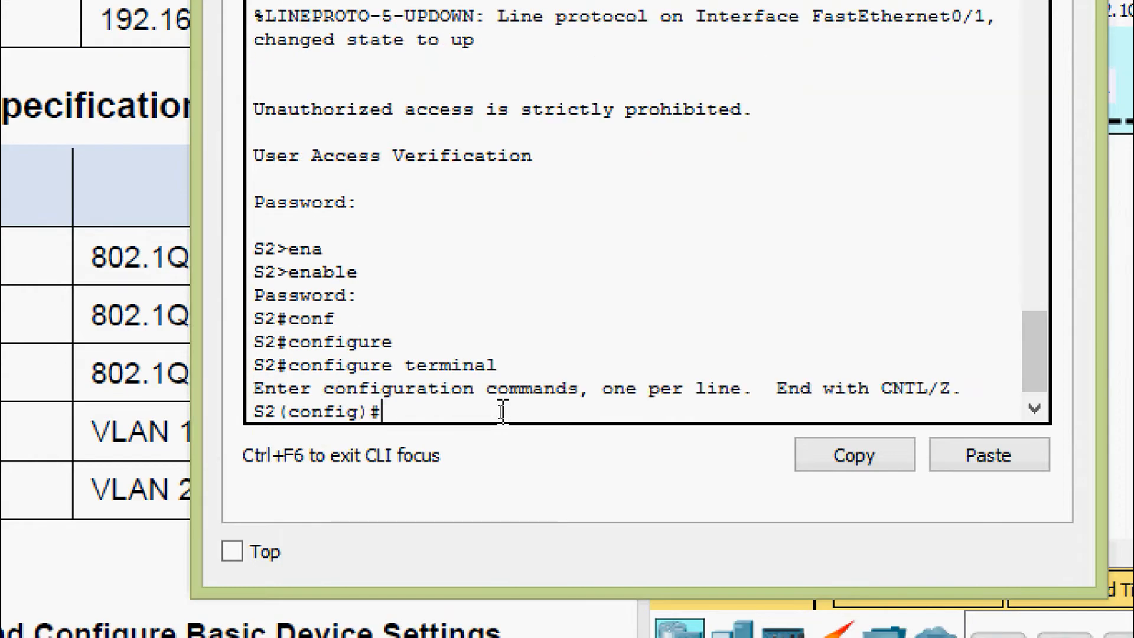
Create VLAN 10 on S2 and name it Students.
{"action": "type", "text": "vl"}
{"action": "key", "text": "Tab"}
{"action": "type", "text": "10"}
{"action": "key", "text": "Return"}
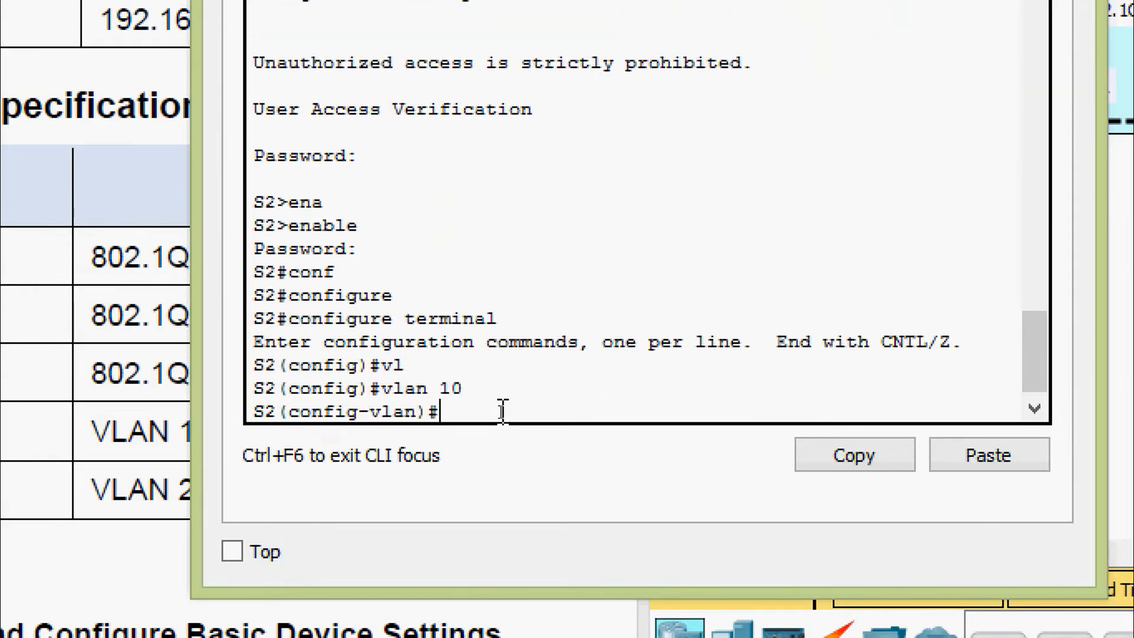
{"action": "type", "text": "na"}
{"action": "key", "text": "Tab"}
{"action": "type", "text": "Stu"}
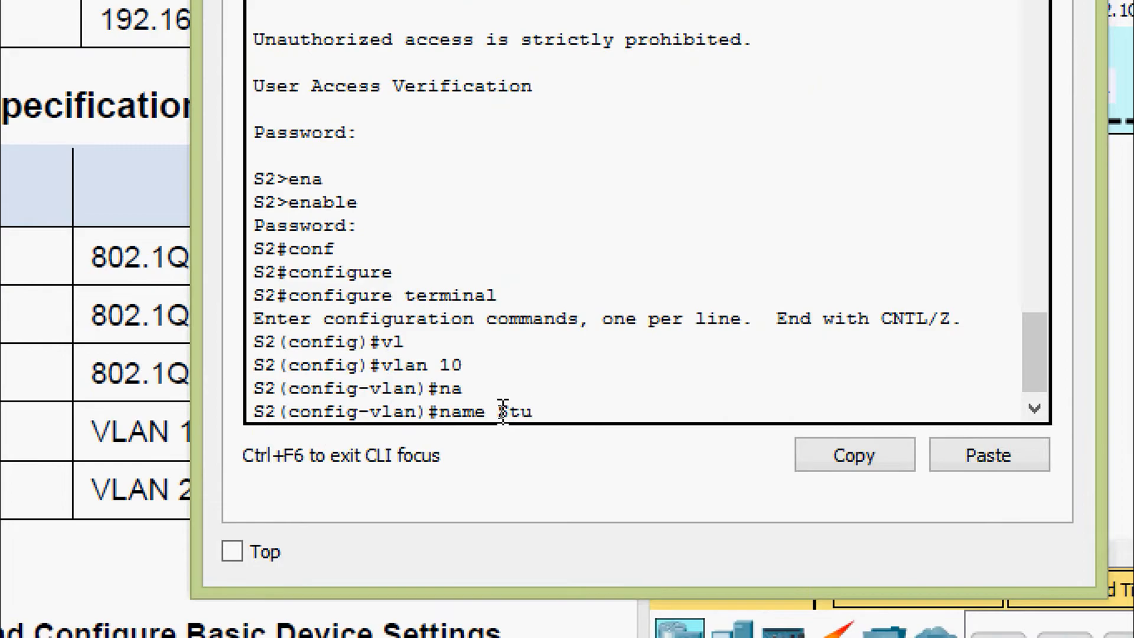
{"action": "type", "text": "dents"}
{"action": "key", "text": "Return"}
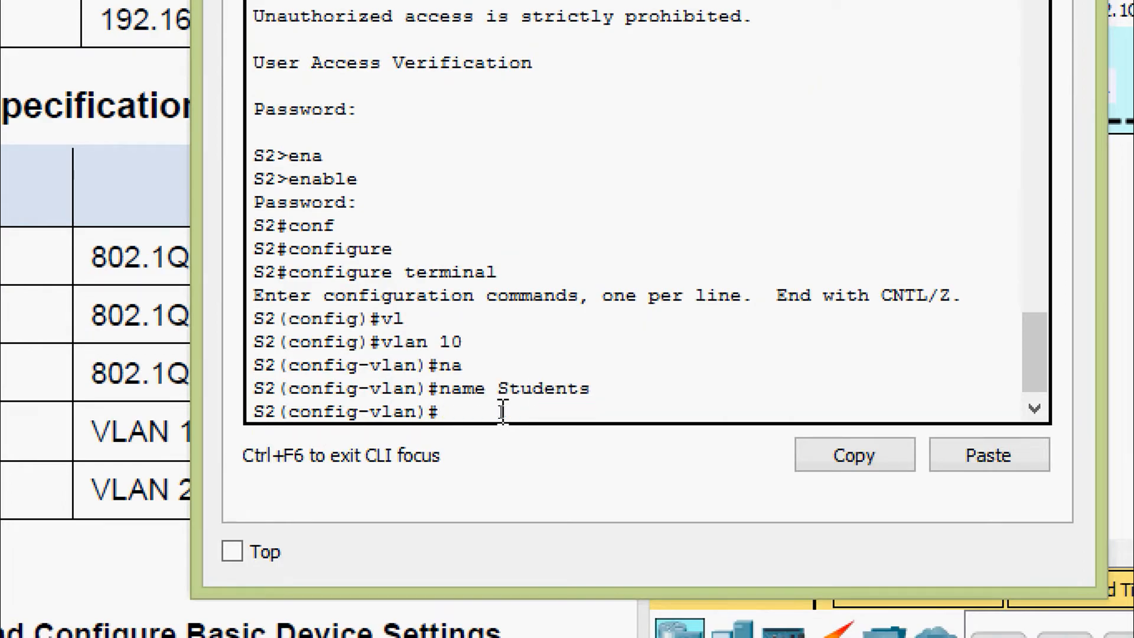
Create VLAN 20 on S2 with the name Faculty, and return to the lab PDF.
{"action": "type", "text": "vl 20"}
{"action": "key", "text": "Return"}
{"action": "type", "text": "na"}
{"action": "key", "text": "Tab"}
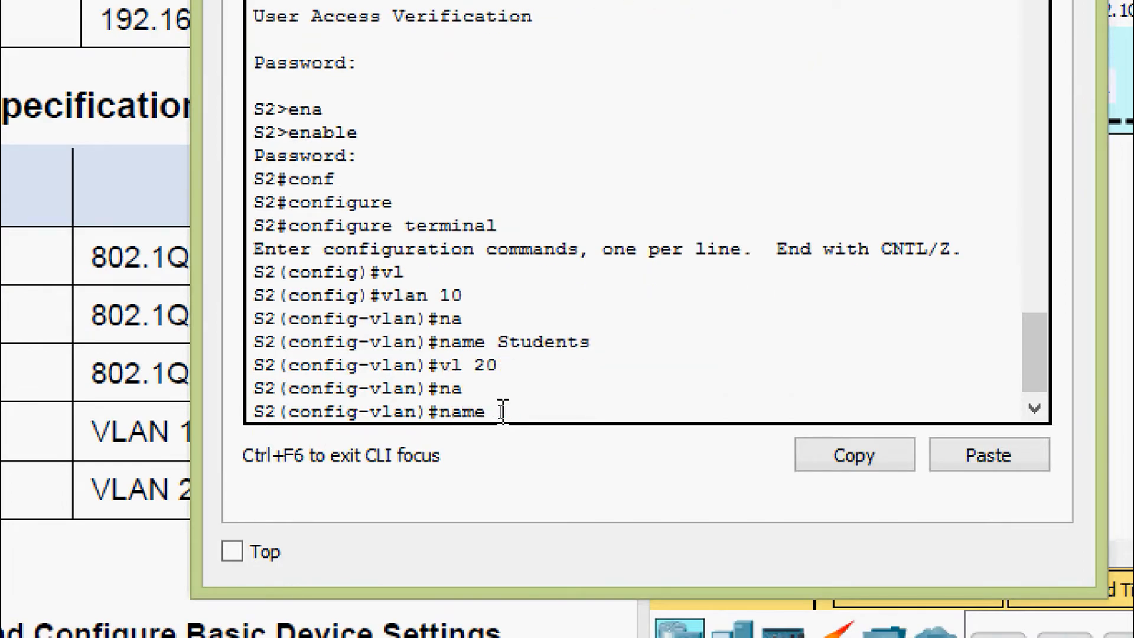
{"action": "type", "text": "Faculty"}
{"action": "key", "text": "Return"}
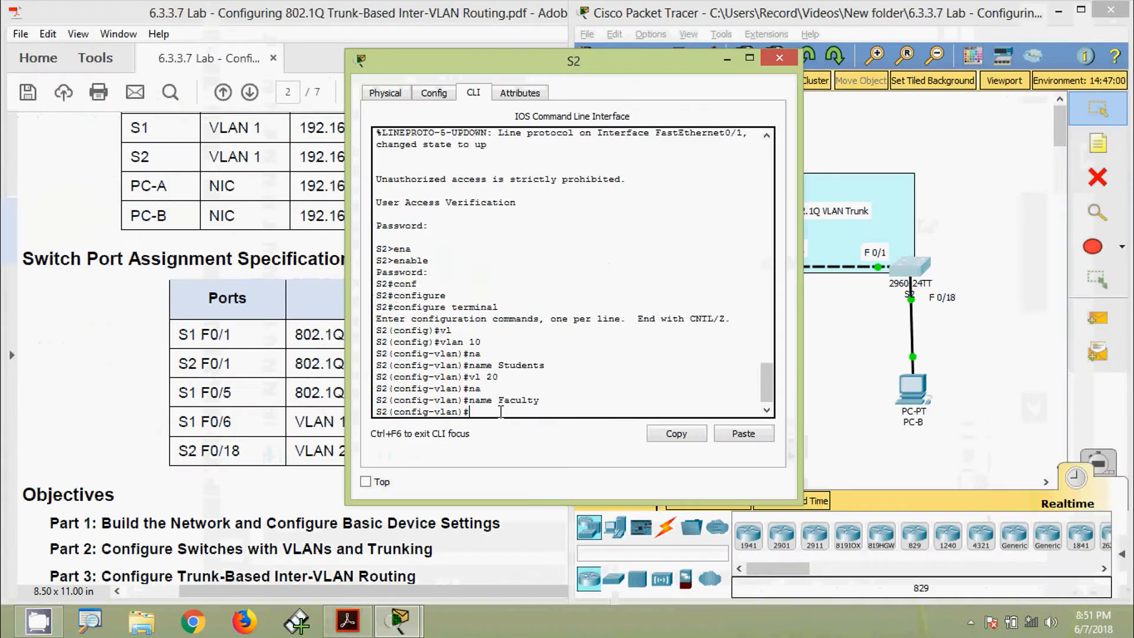
{"action": "left_click", "coordinate": [765, 100]}
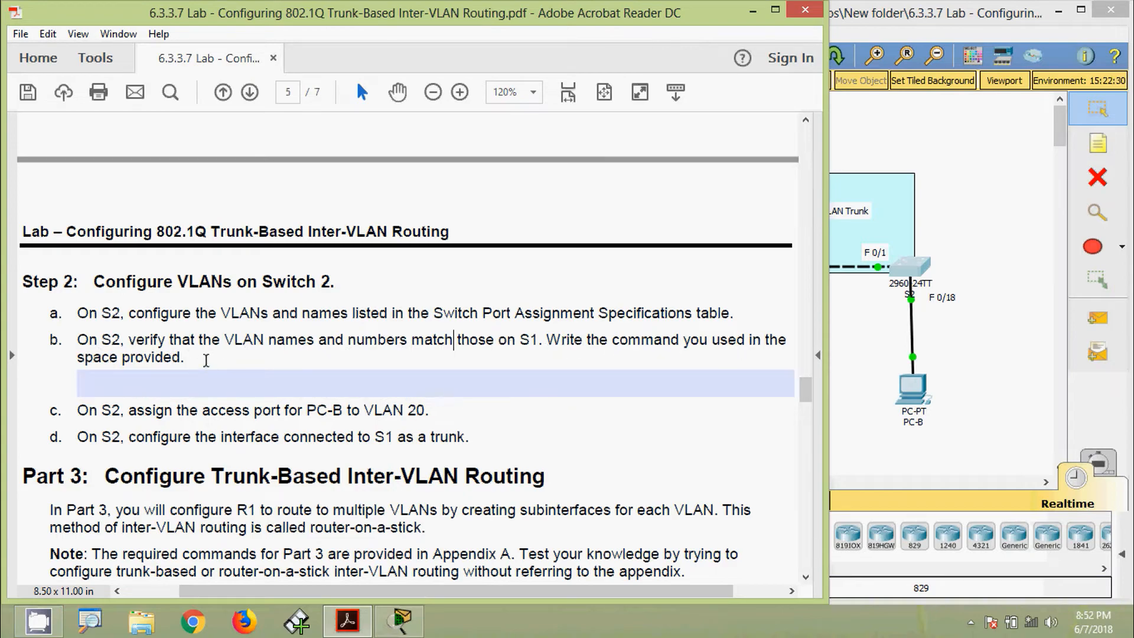
Return to S2's privileged mode in Packet Tracer and check the VLAN names and numbers with show vlan brief.
{"action": "left_click", "coordinate": [885, 450]}
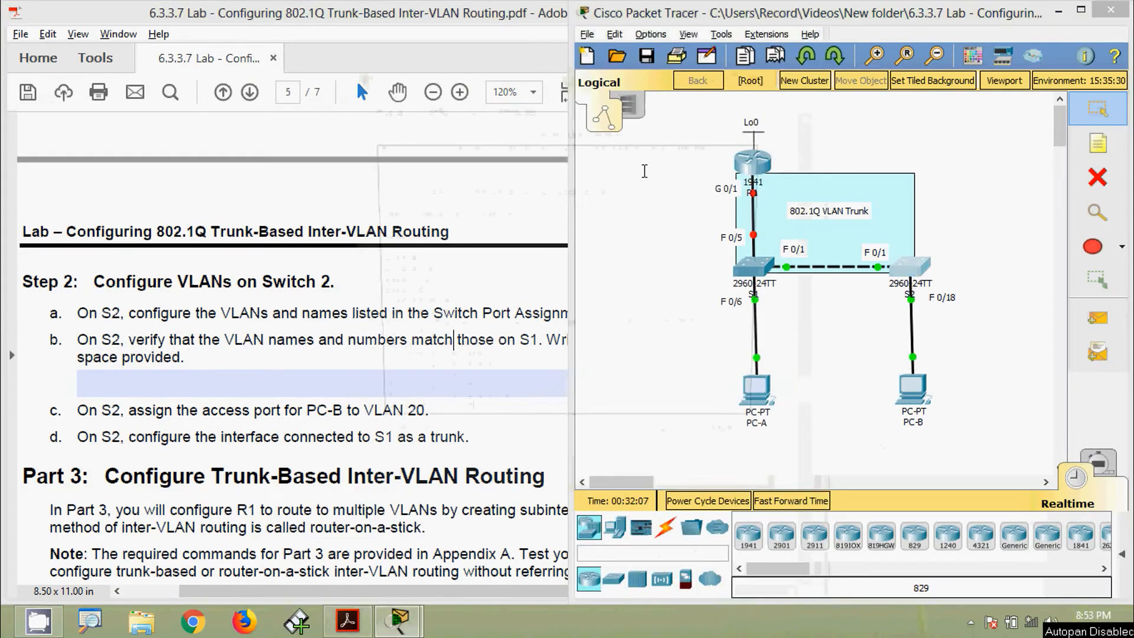
{"action": "key", "text": "ctrl+z"}
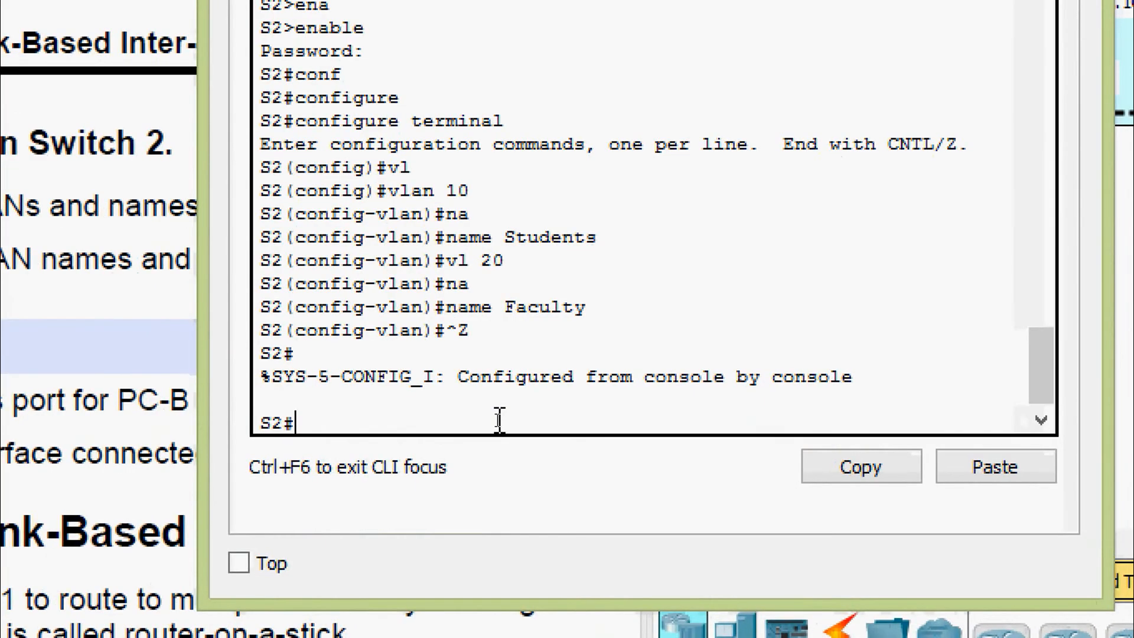
{"action": "type", "text": "sh"}
{"action": "key", "text": "Tab"}
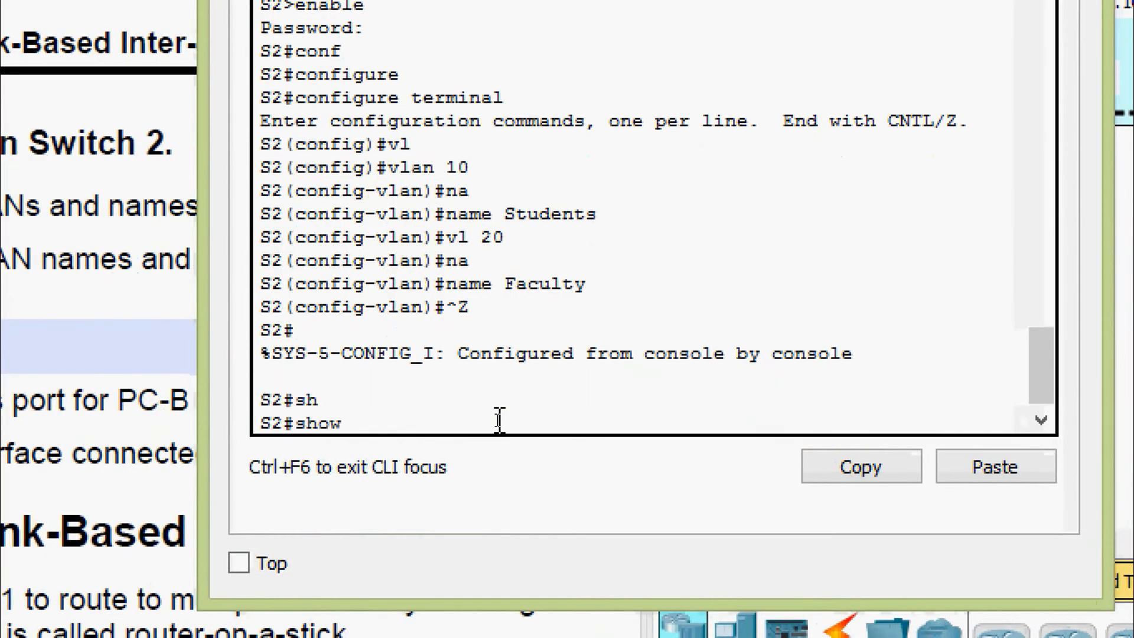
{"action": "type", "text": "vl"}
{"action": "key", "text": "Tab"}
{"action": "key", "text": "Return"}
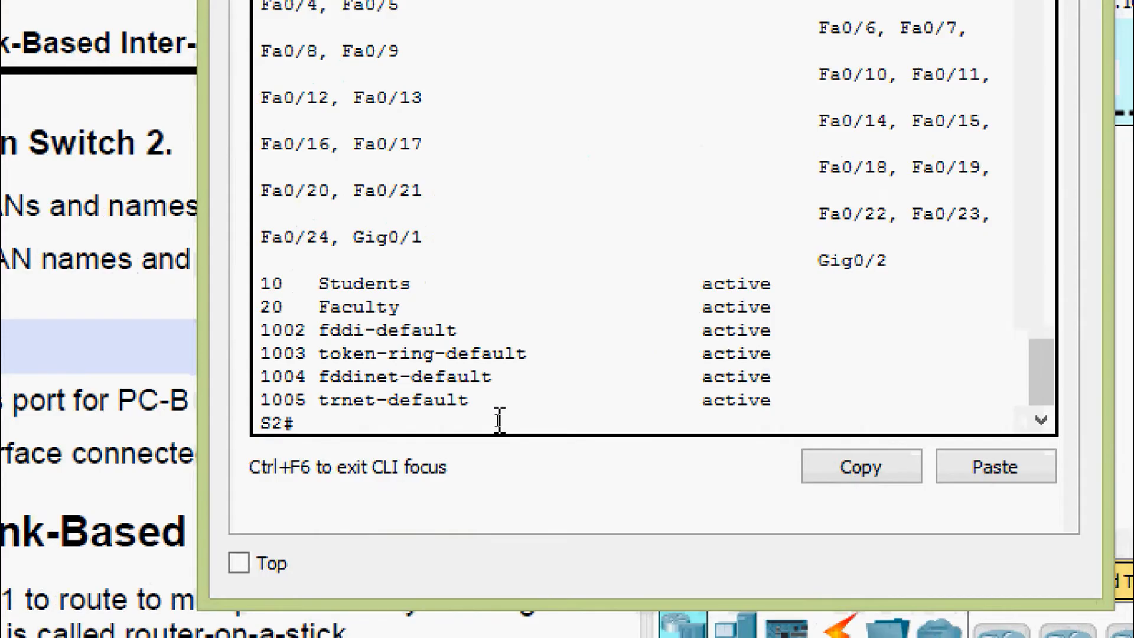
{"action": "left_click_drag", "start_coordinate": [194, 215], "coordinate": [43, 277]}
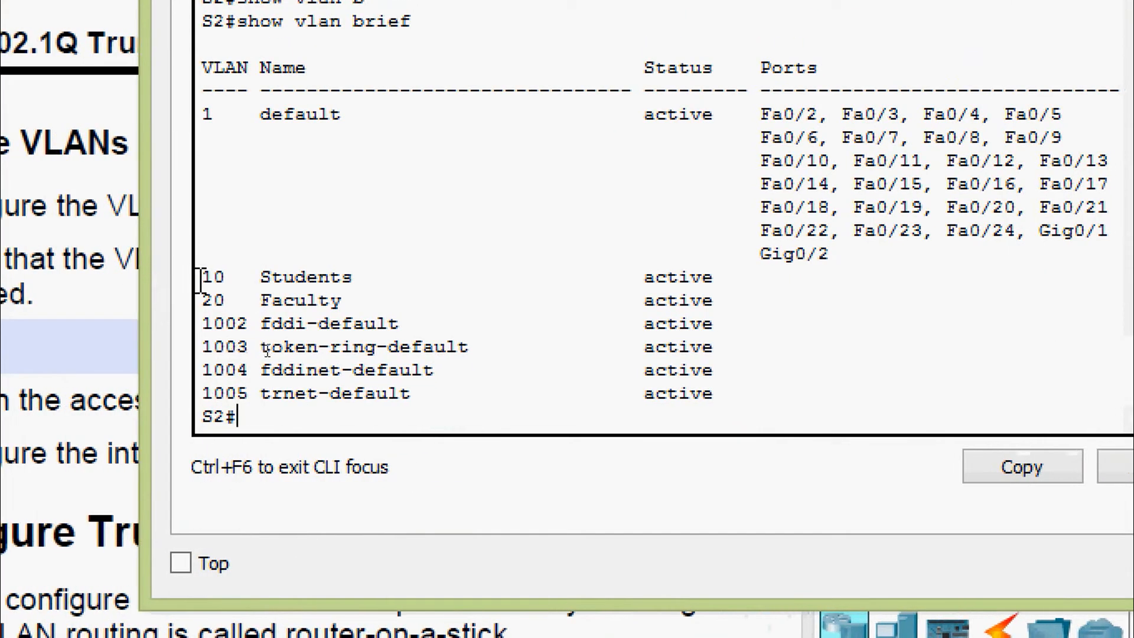
{"action": "left_click_drag", "start_coordinate": [199, 278], "coordinate": [357, 275]}
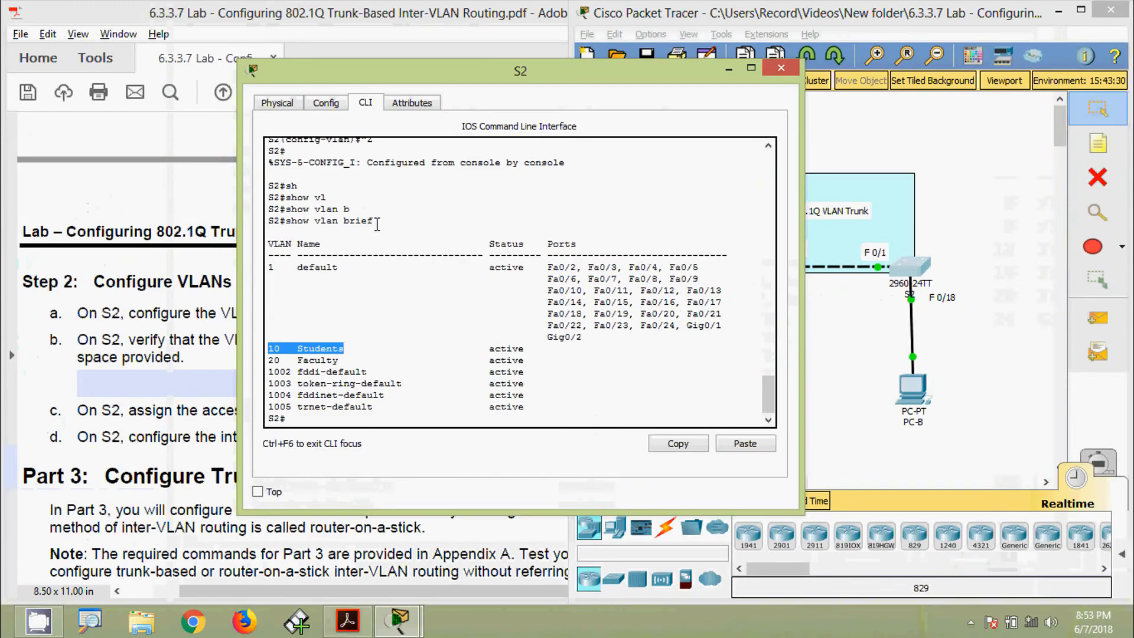
Copy the S2#show vlan brief line into the answer space of Step 2b in the lab PDF, closing the S2 window.
{"action": "left_click_drag", "start_coordinate": [377, 223], "coordinate": [267, 222]}
{"action": "key", "text": "ctrl+c"}
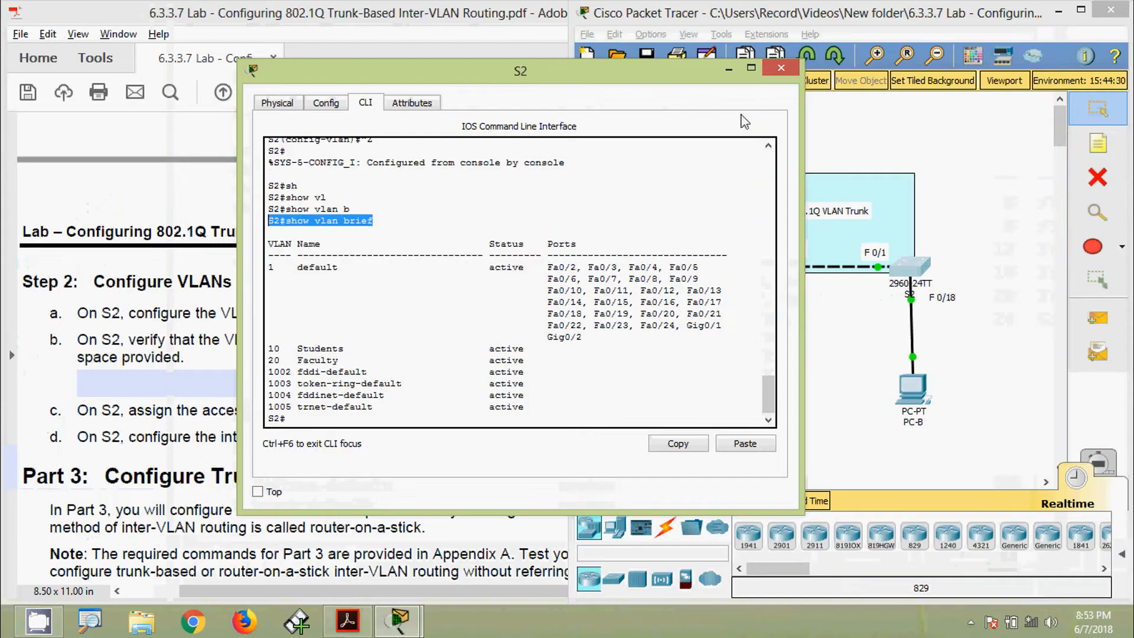
{"action": "left_click", "coordinate": [781, 68]}
{"action": "left_click", "coordinate": [202, 380]}
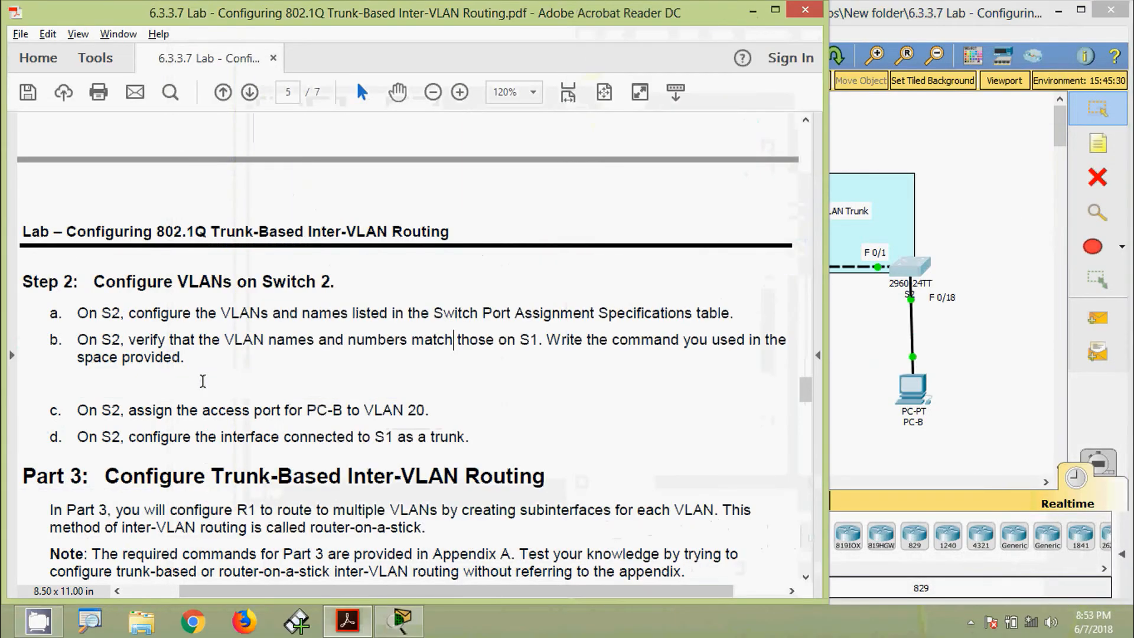
{"action": "key", "text": "ctrl+v"}
{"action": "left_click", "coordinate": [197, 411]}
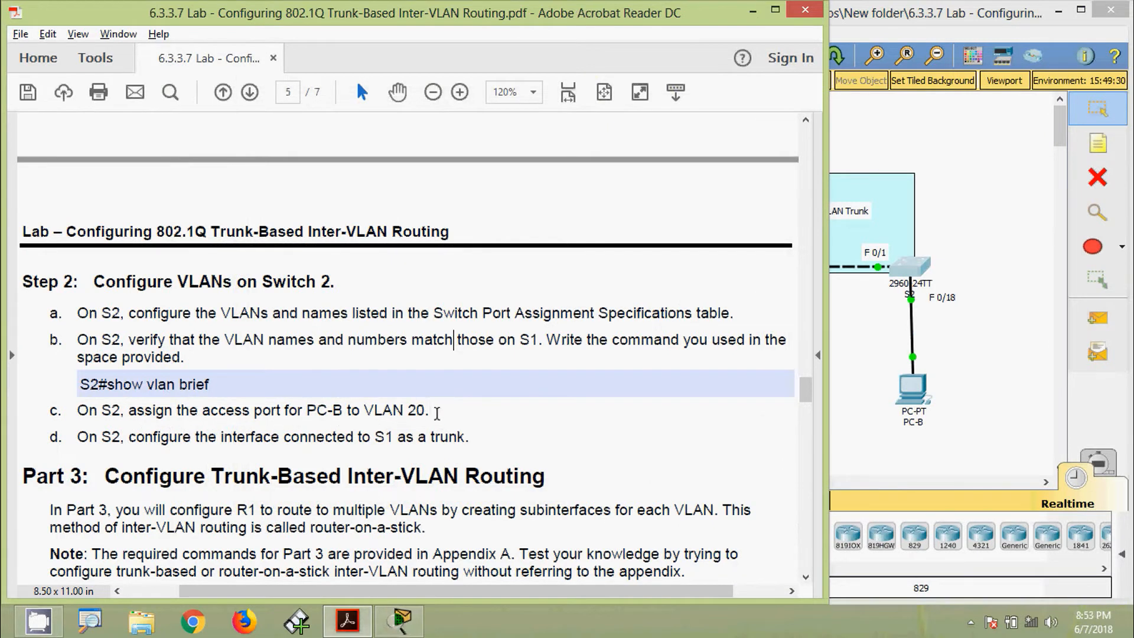
Switch to Packet Tracer, reopen S2's command line, and enter global configuration mode.
{"action": "left_click", "coordinate": [850, 442]}
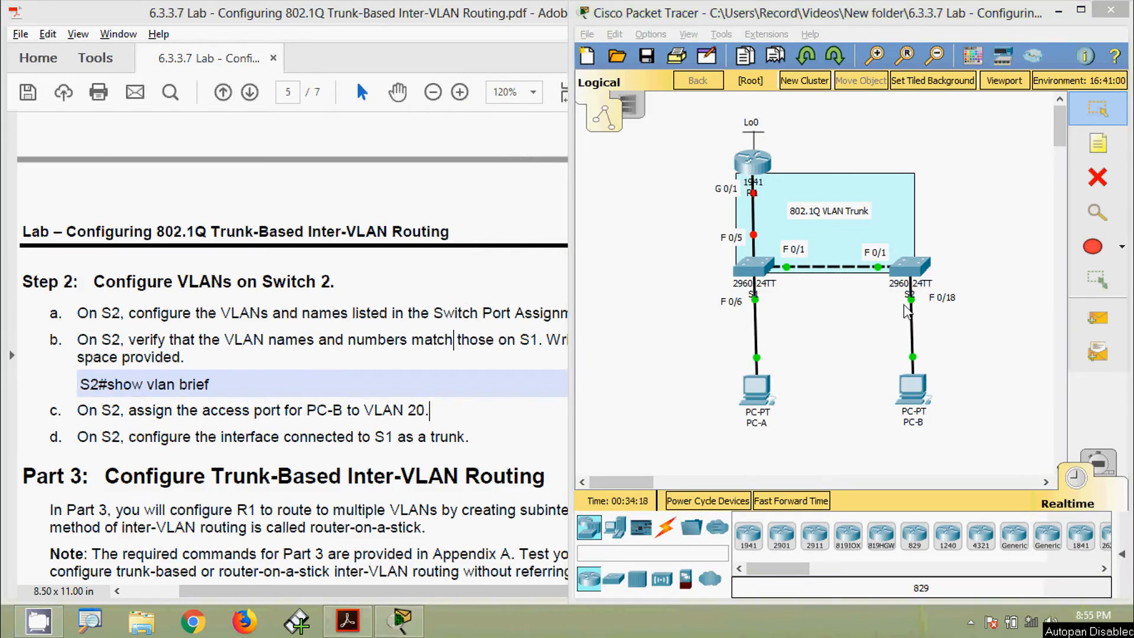
{"action": "left_click", "coordinate": [914, 269]}
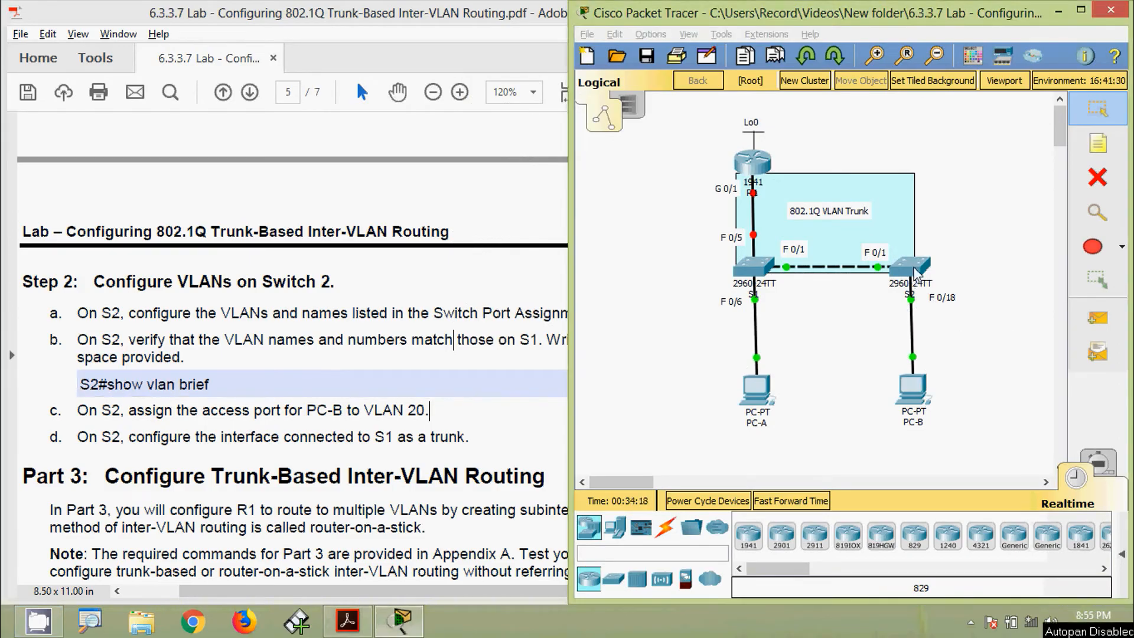
{"action": "left_click_drag", "start_coordinate": [664, 85], "coordinate": [730, 46]}
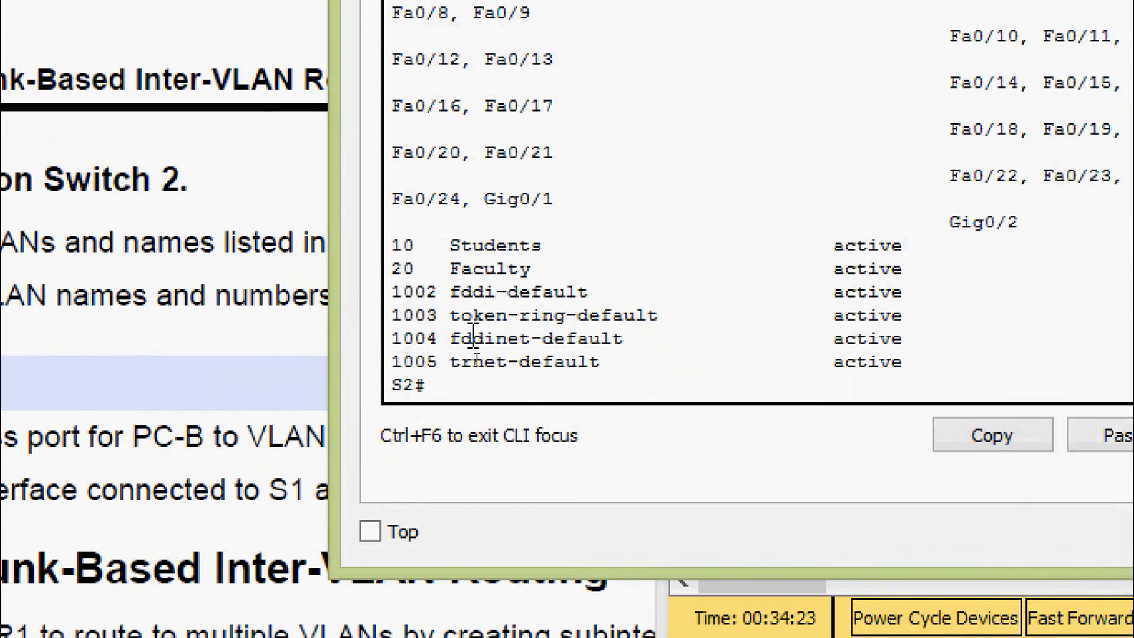
{"action": "type", "text": "conf"}
{"action": "key", "text": "Tab"}
{"action": "type", "text": "t"}
{"action": "key", "text": "Tab"}
{"action": "key", "text": "Return"}
Enter configuration mode for interface fastEthernet 0/18 on S2.
{"action": "type", "text": "inter"}
{"action": "key", "text": "Tab"}
{"action": "type", "text": "f"}
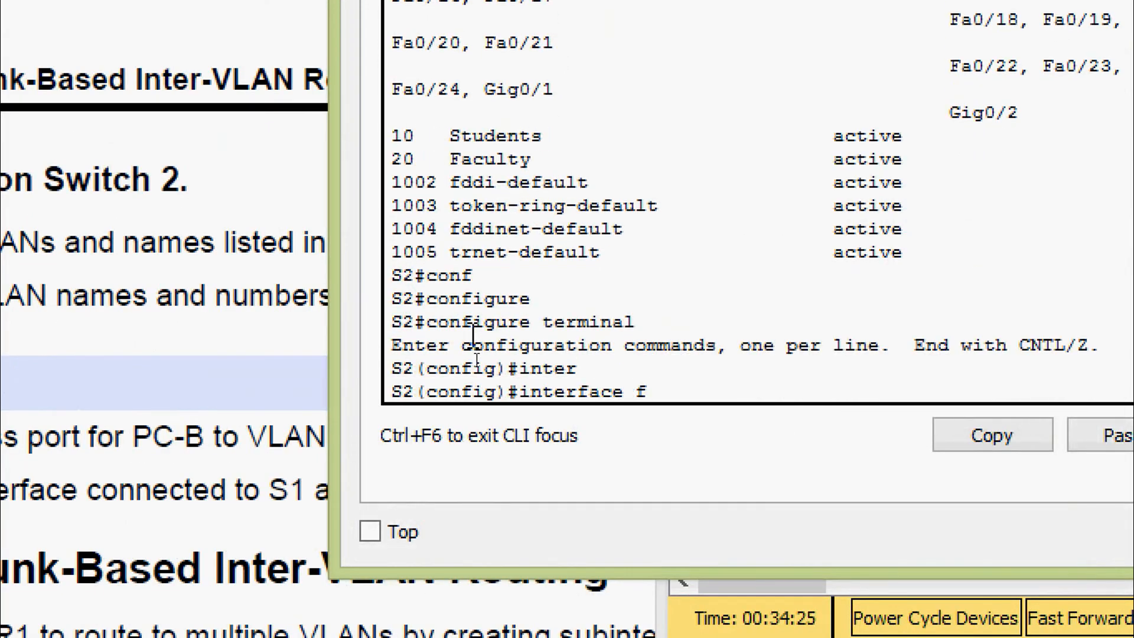
{"action": "key", "text": "Tab"}
{"action": "type", "text": "0/18"}
{"action": "key", "text": "Return"}
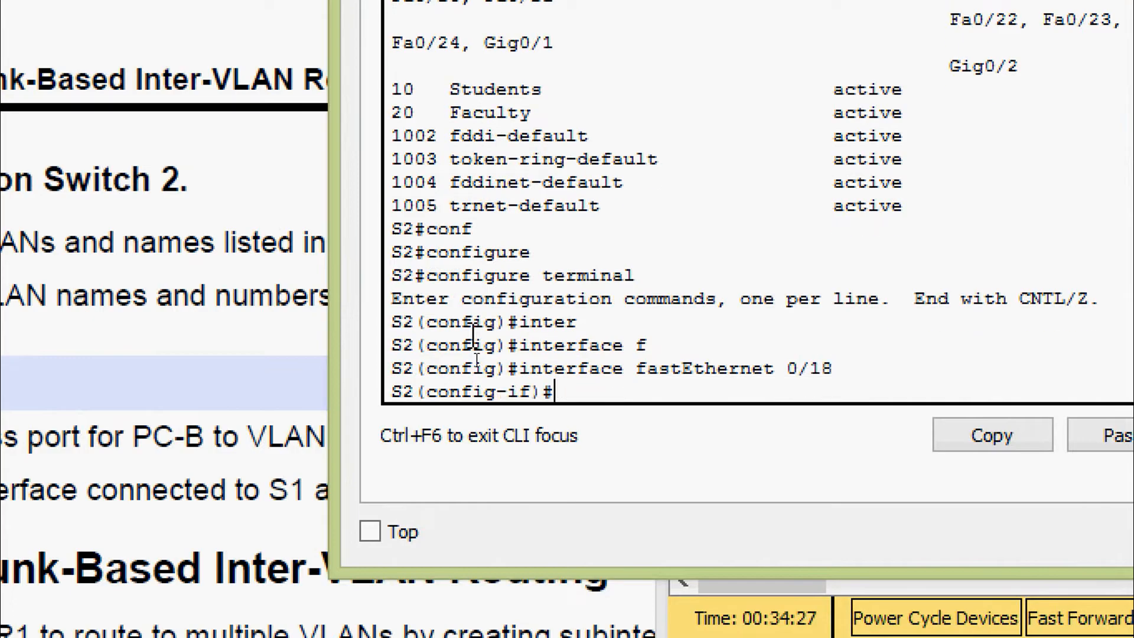
Set FastEthernet 0/18 on S2 to access mode with switchport mode access.
{"action": "type", "text": "swi"}
{"action": "key", "text": "Tab"}
{"action": "type", "text": "mo"}
{"action": "key", "text": "Tab"}
{"action": "type", "text": "ac"}
{"action": "key", "text": "Tab"}
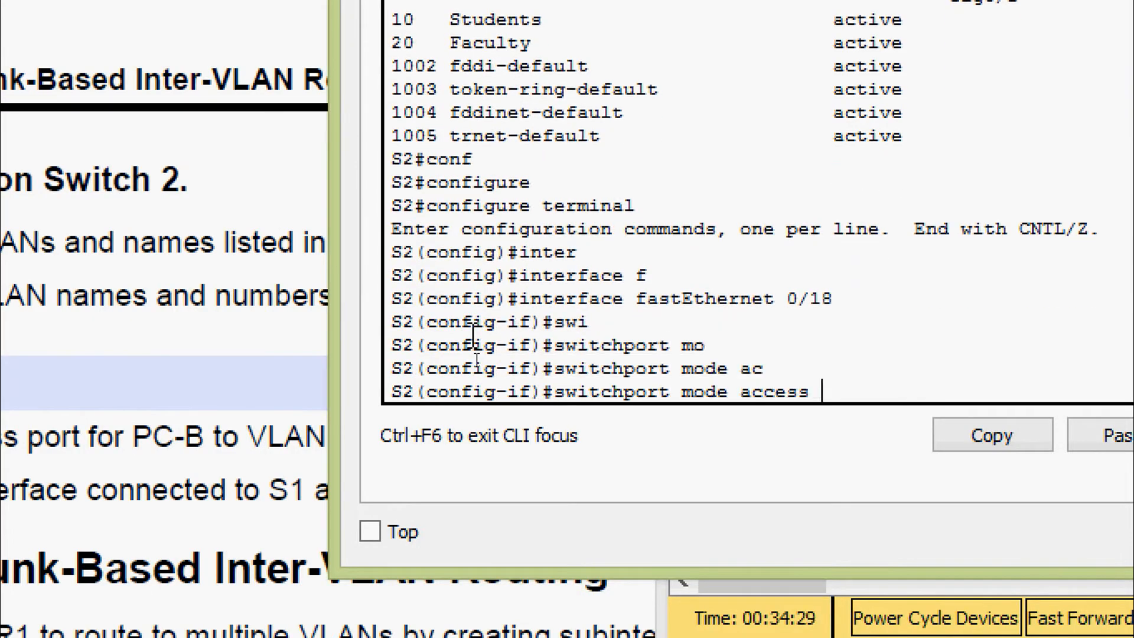
{"action": "key", "text": "Return"}
Assign FastEthernet 0/18 on S2 to VLAN 20 with switchport access vlan 20.
{"action": "type", "text": "sw"}
{"action": "key", "text": "Tab"}
{"action": "type", "text": "ac"}
{"action": "key", "text": "Tab"}
{"action": "type", "text": "v"}
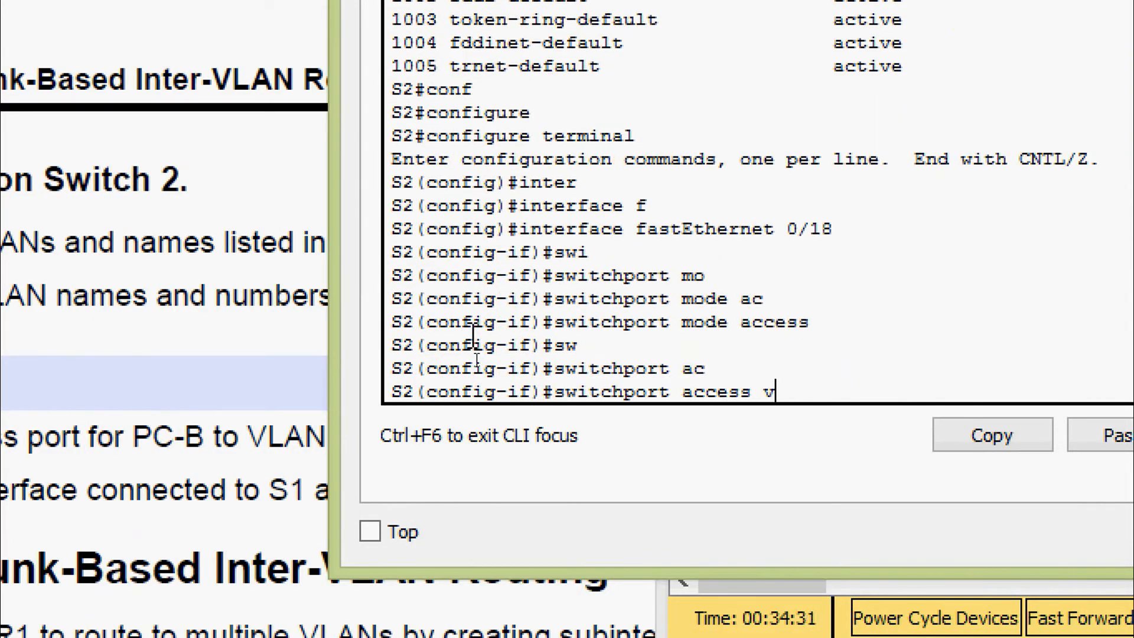
{"action": "type", "text": "l"}
{"action": "key", "text": "Tab"}
{"action": "type", "text": "20"}
{"action": "key", "text": "Return"}
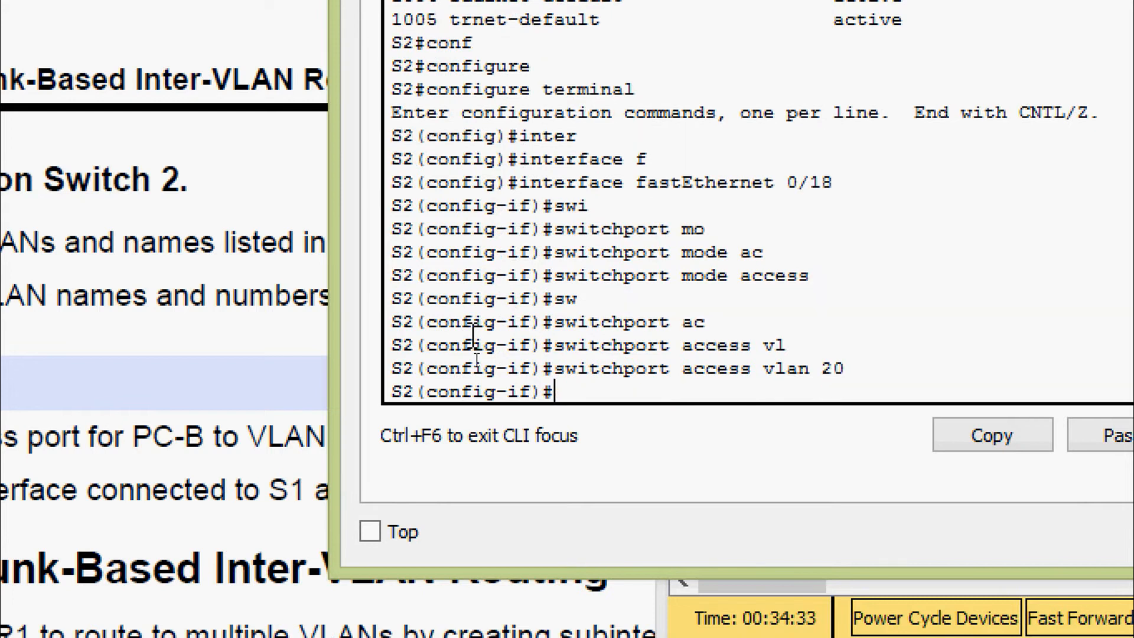
Exit interface configuration mode and close the S2 window to return to the lab PDF.
{"action": "type", "text": "exit"}
{"action": "key", "text": "Return"}
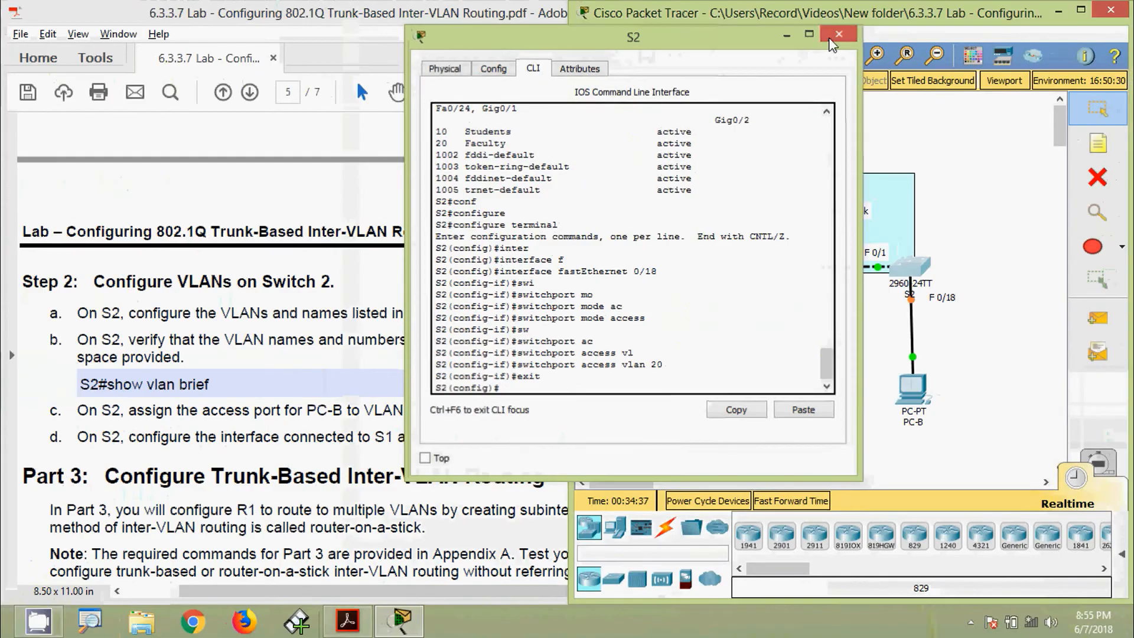
{"action": "key", "text": "alt+F4"}
{"action": "left_click", "coordinate": [460, 422]}
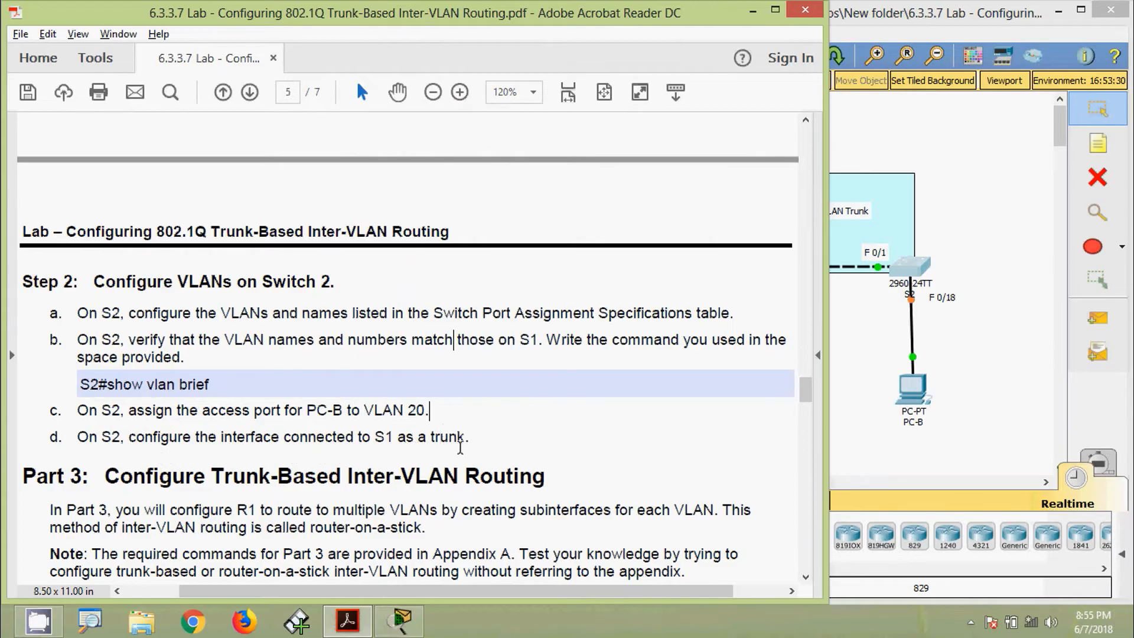
Switch to Packet Tracer, reopen S2's command line, and enter configuration mode for interface fastEthernet 0/1.
{"action": "left_click", "coordinate": [870, 339]}
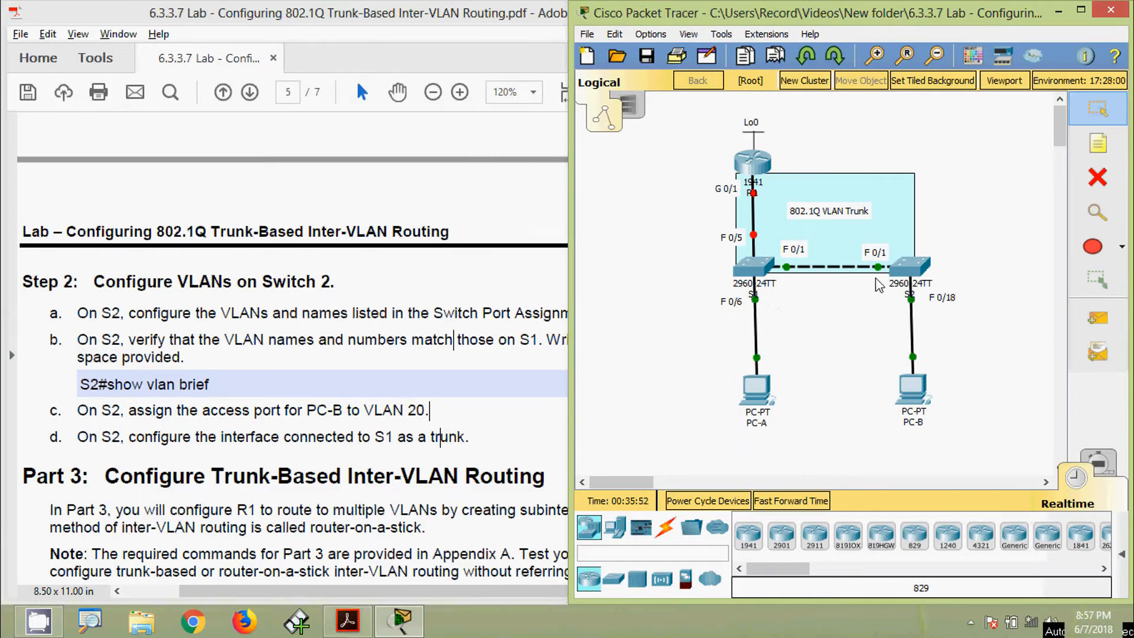
{"action": "left_click", "coordinate": [910, 267]}
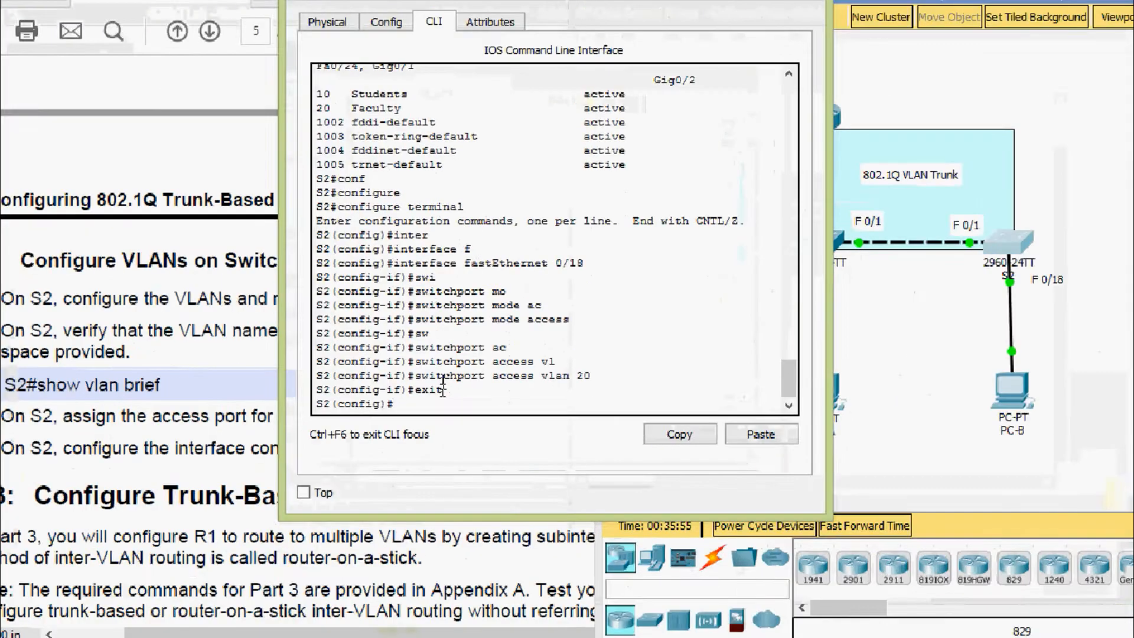
{"action": "type", "text": "inter"}
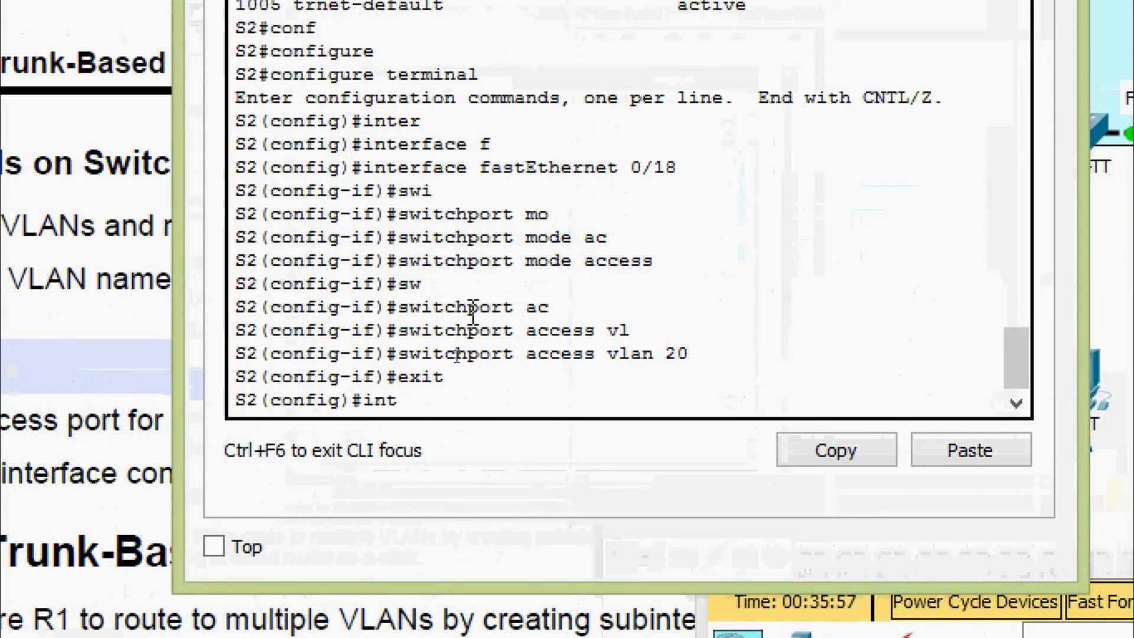
{"action": "key", "text": "Tab"}
{"action": "type", "text": "f"}
{"action": "key", "text": "Tab"}
{"action": "type", "text": "0/1"}
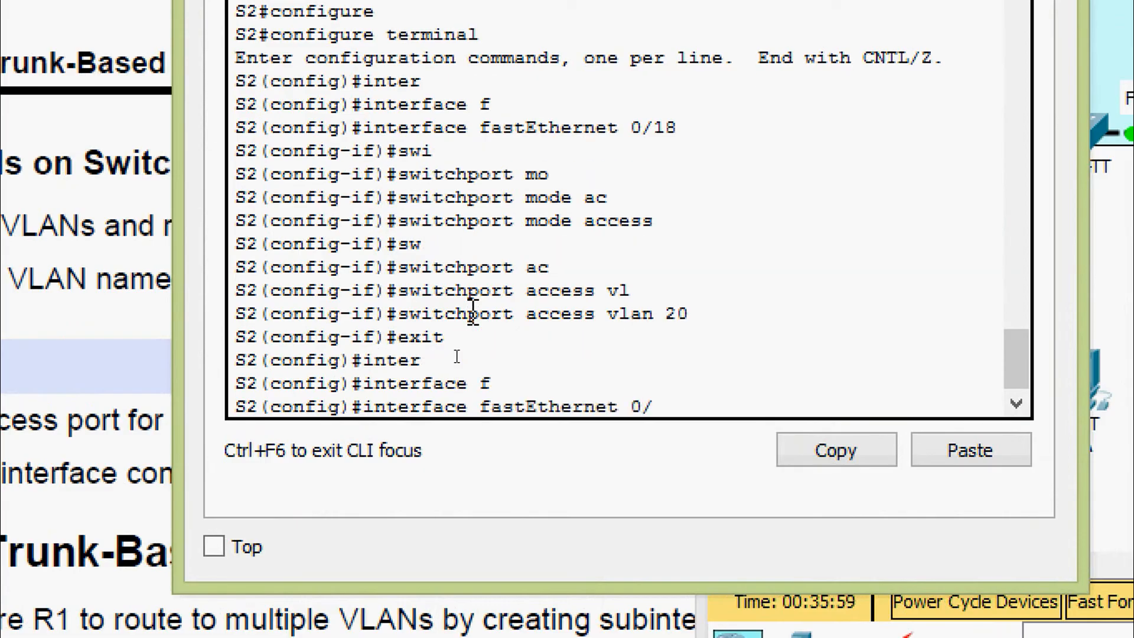
{"action": "key", "text": "Return"}
Set FastEthernet 0/1 on S2 to trunk mode with switchport mode trunk.
{"action": "type", "text": "swi"}
{"action": "key", "text": "Tab"}
{"action": "type", "text": "mo"}
{"action": "key", "text": "Tab"}
{"action": "type", "text": "t"}
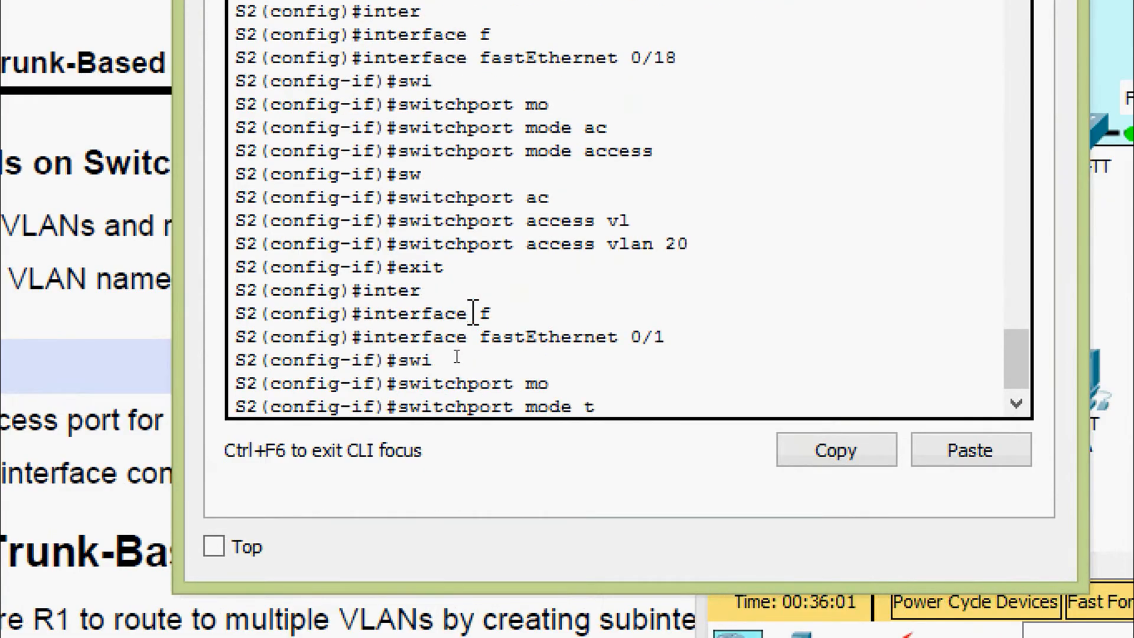
{"action": "type", "text": "r"}
{"action": "key", "text": "Tab"}
{"action": "key", "text": "Return"}
{"action": "key", "text": "Return"}
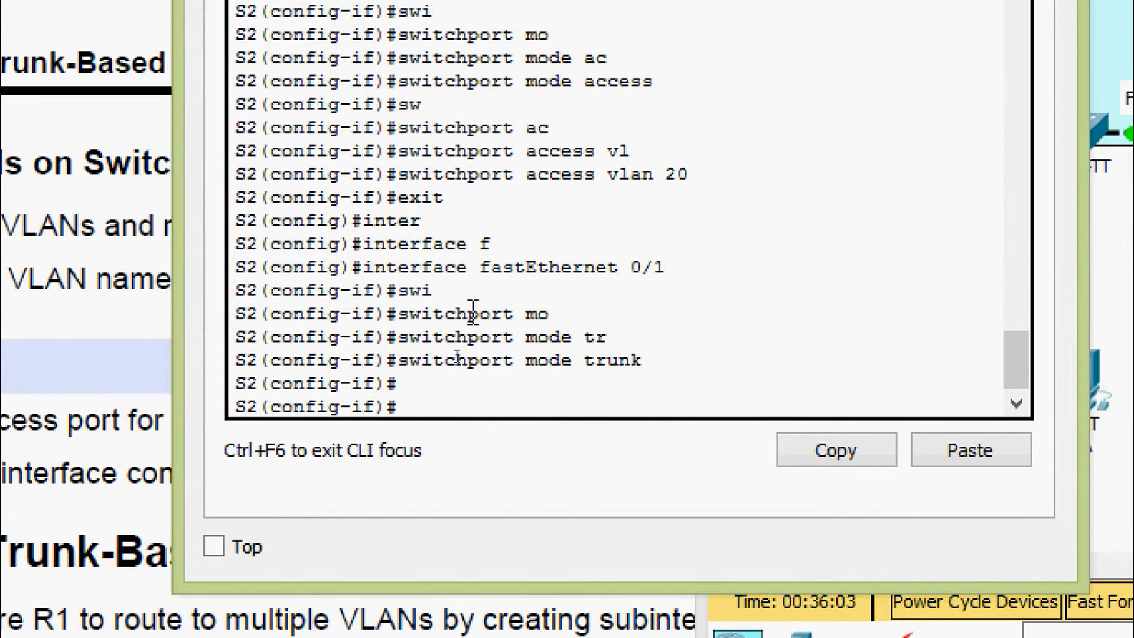
Leave configuration mode on S2, save the configuration with copy running-config startup-config, and close the S2 window.
{"action": "key", "text": "ctrl+z"}
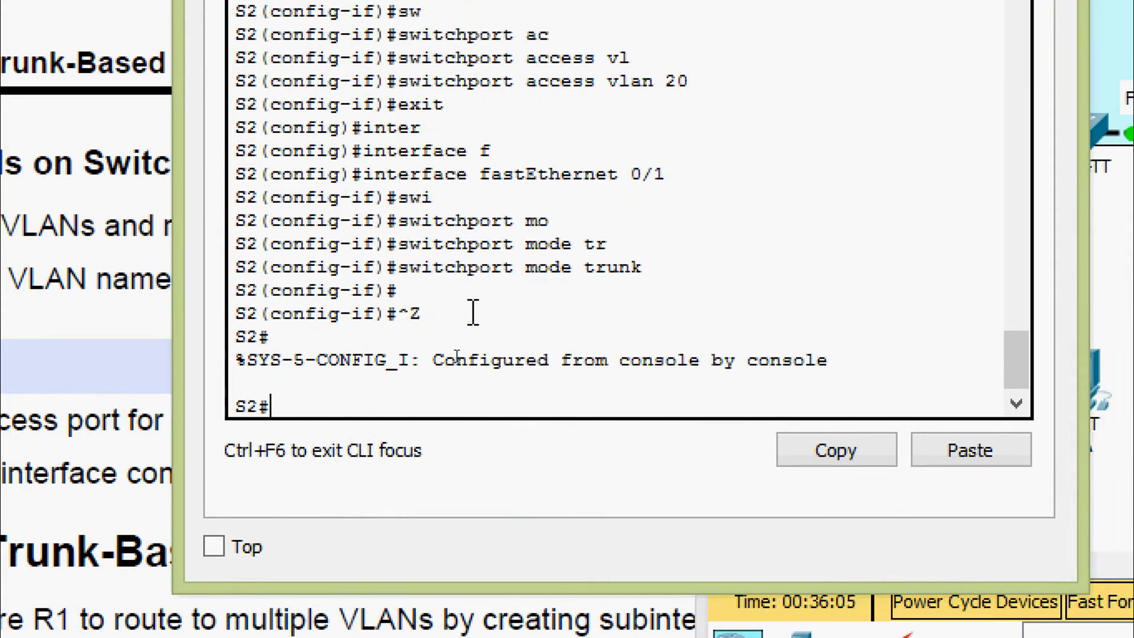
{"action": "type", "text": "cop"}
{"action": "key", "text": "Tab"}
{"action": "type", "text": "r"}
{"action": "key", "text": "Tab"}
{"action": "type", "text": "st"}
{"action": "key", "text": "Tab"}
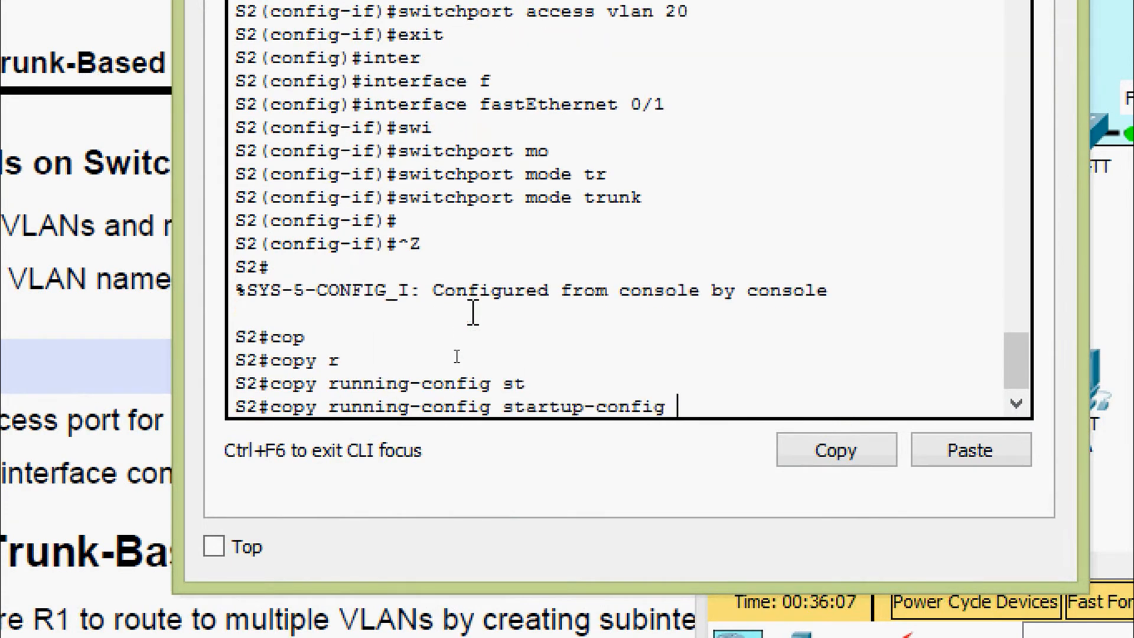
{"action": "key", "text": "Return"}
{"action": "key", "text": "Return"}
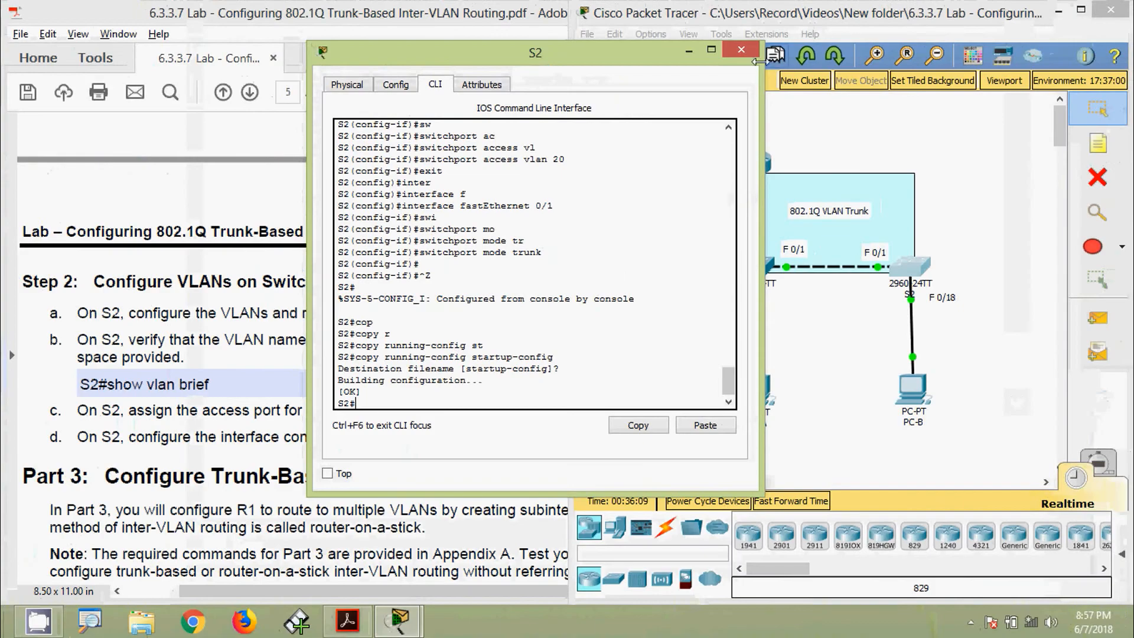
{"action": "left_click", "coordinate": [744, 53]}
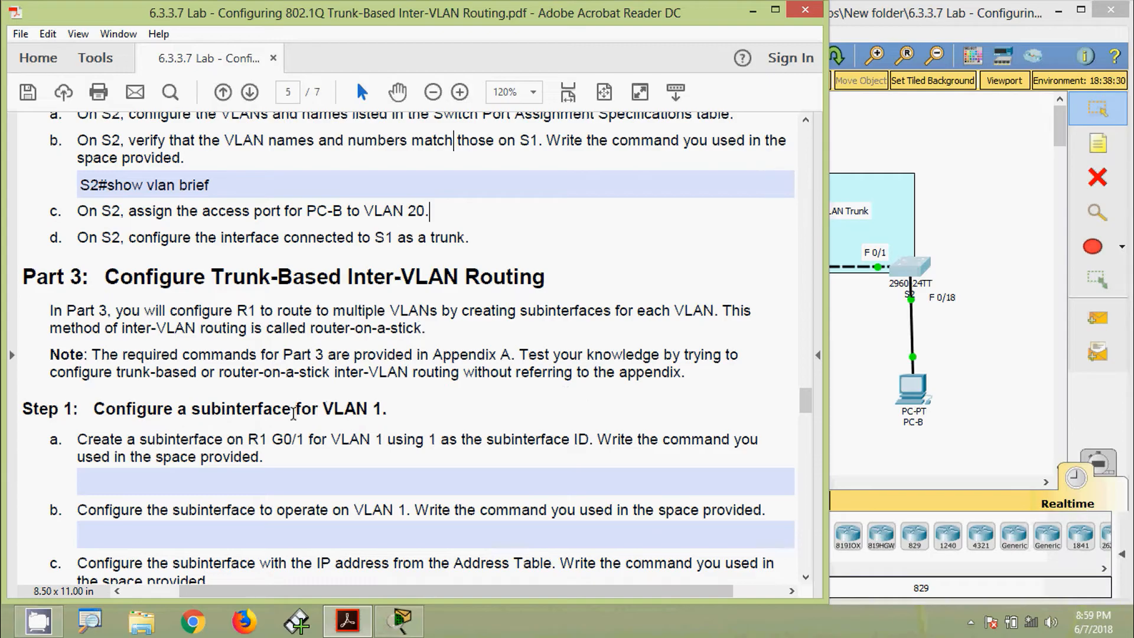
Look up R1's G0/1.1 subinterface in the lab PDF's Addressing Table, then switch to Packet Tracer and open R1's command line.
{"action": "scroll", "coordinate": [294, 413], "scroll_direction": "down", "scroll_amount": 1}
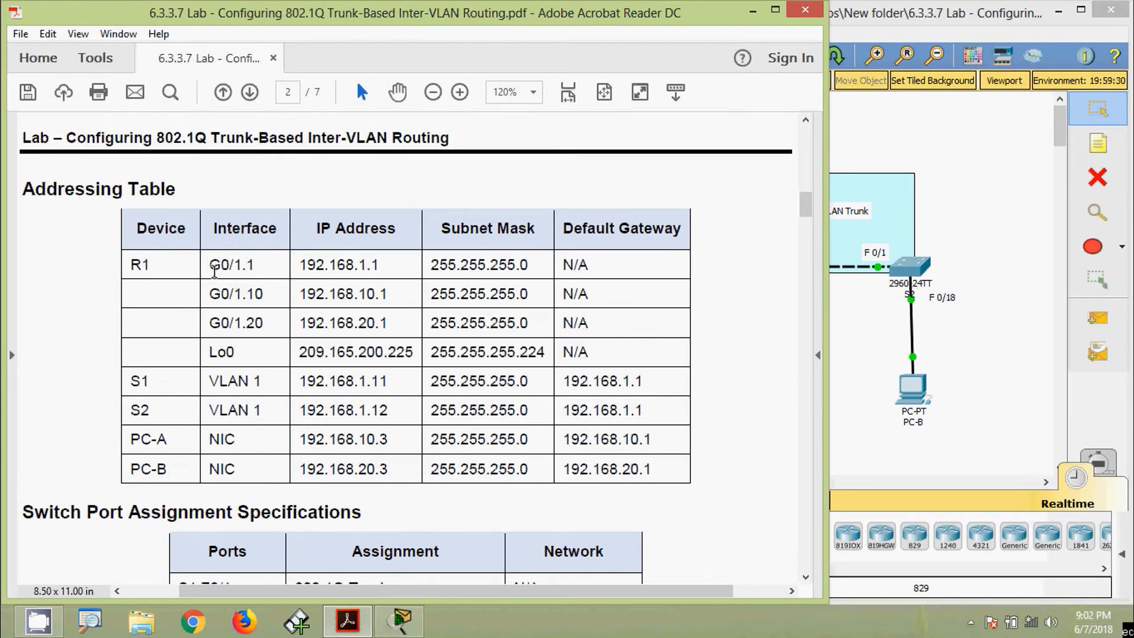
{"action": "left_click_drag", "start_coordinate": [258, 265], "coordinate": [207, 266]}
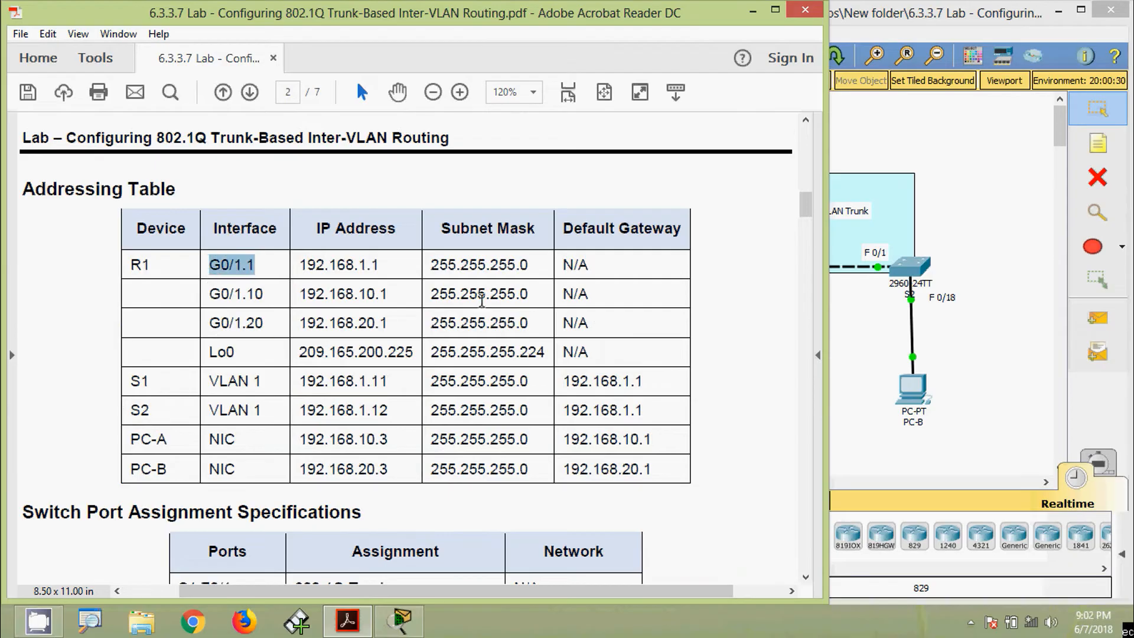
{"action": "left_click", "coordinate": [867, 402]}
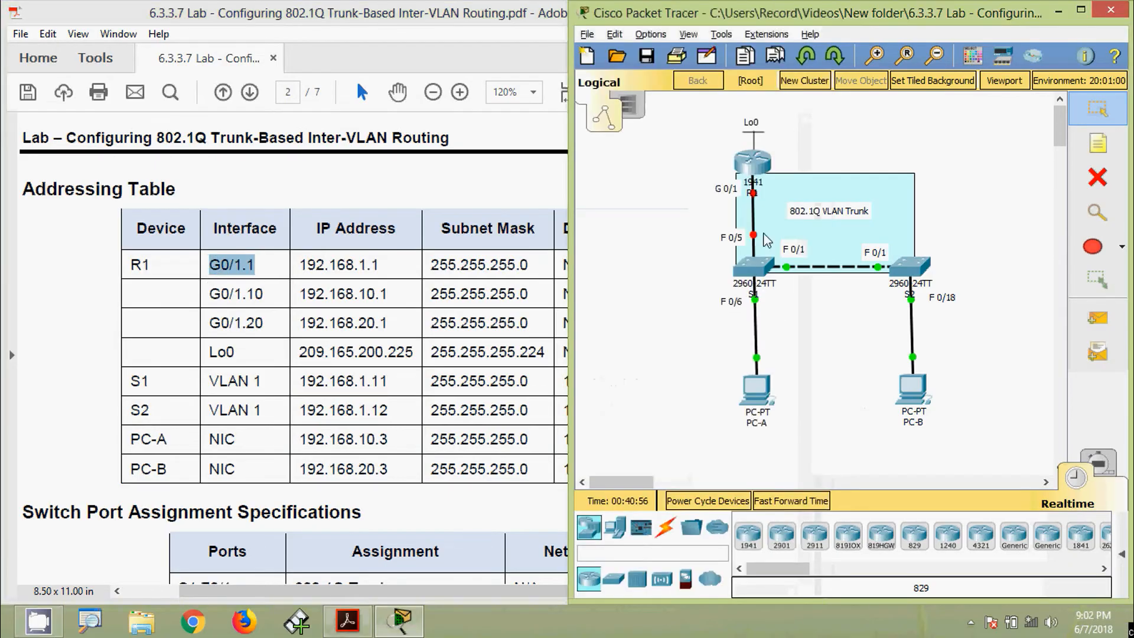
{"action": "left_click", "coordinate": [748, 161]}
{"action": "left_click", "coordinate": [531, 107]}
{"action": "left_click_drag", "start_coordinate": [539, 83], "coordinate": [509, 50]}
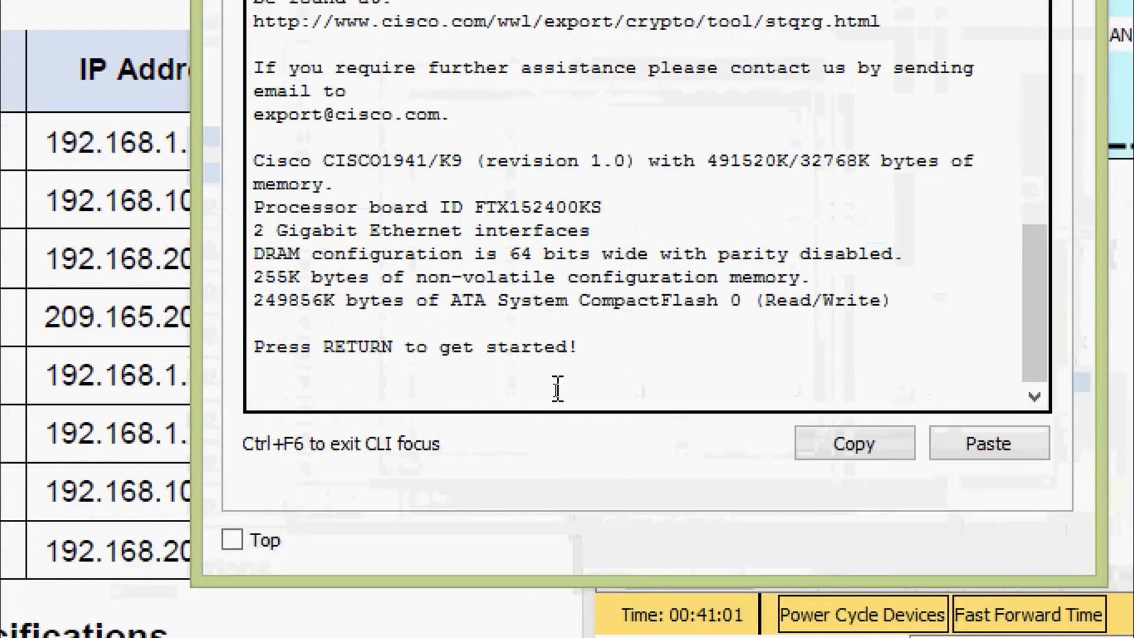
Log in to R1 with the console password and enter privileged mode with the enable password.
{"action": "key", "text": "Return"}
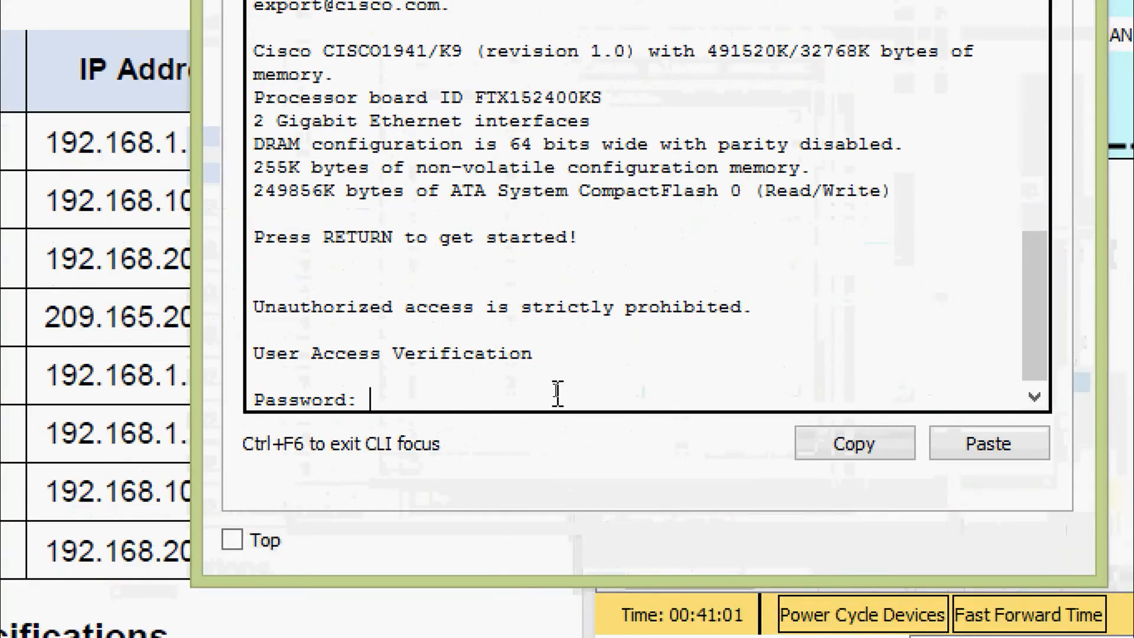
{"action": "key", "text": "Return"}
{"action": "type", "text": "ena"}
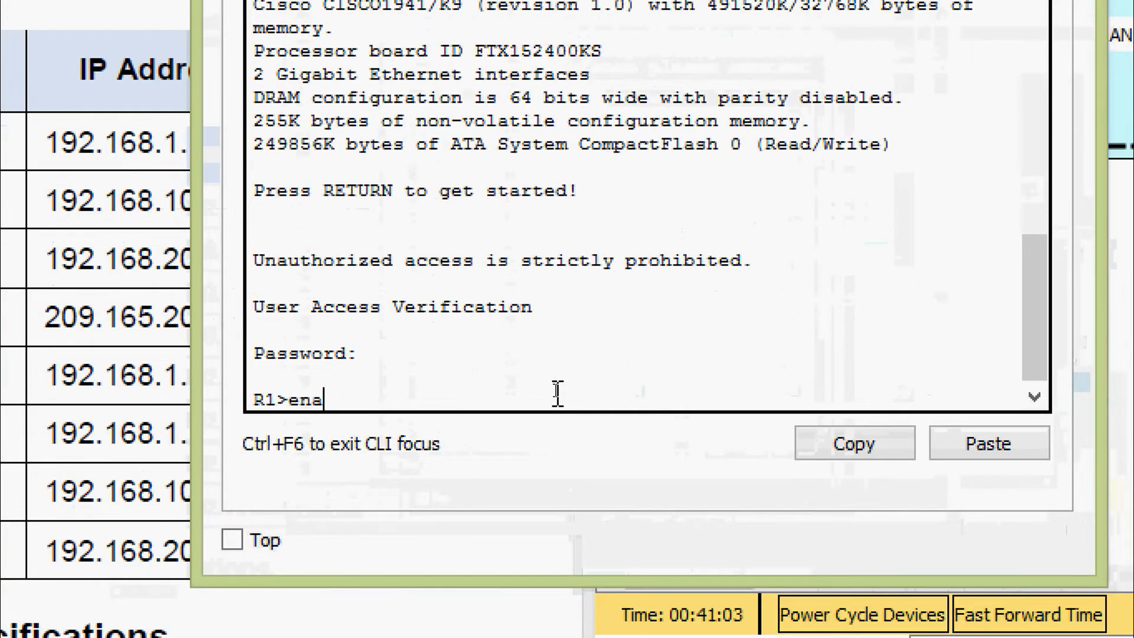
{"action": "key", "text": "Tab"}
{"action": "key", "text": "Return"}
{"action": "key", "text": "Return"}
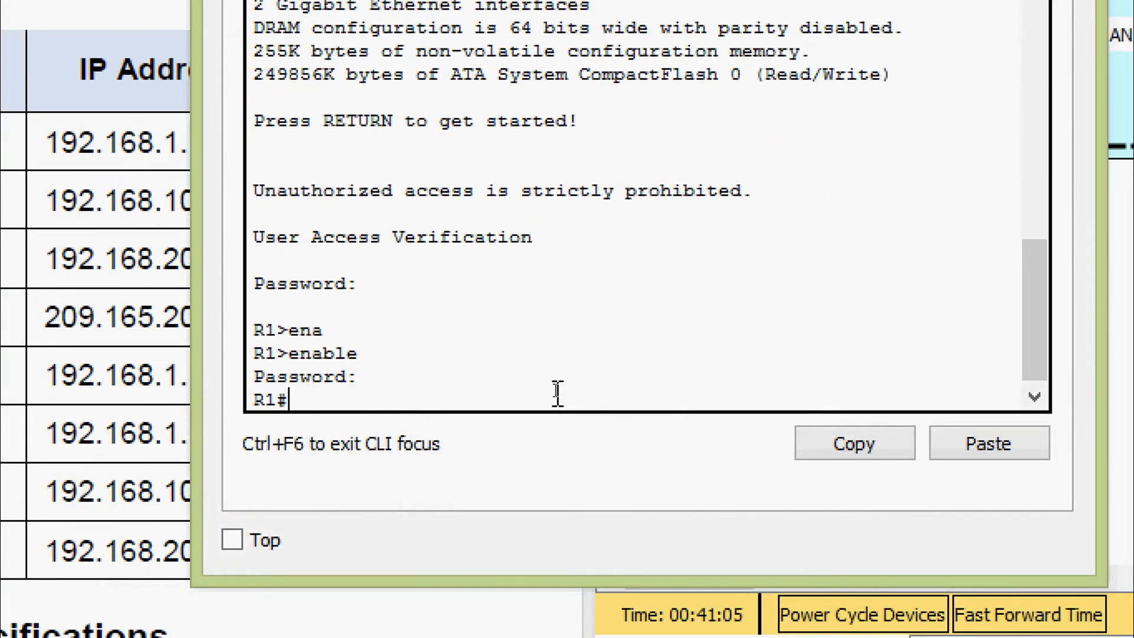
Enter global configuration mode on R1 and create the subinterface with interface gigabitEthernet 0/1.1.
{"action": "type", "text": "conf"}
{"action": "key", "text": "Tab"}
{"action": "key", "text": "Tab"}
{"action": "key", "text": "Return"}
{"action": "type", "text": "ig"}
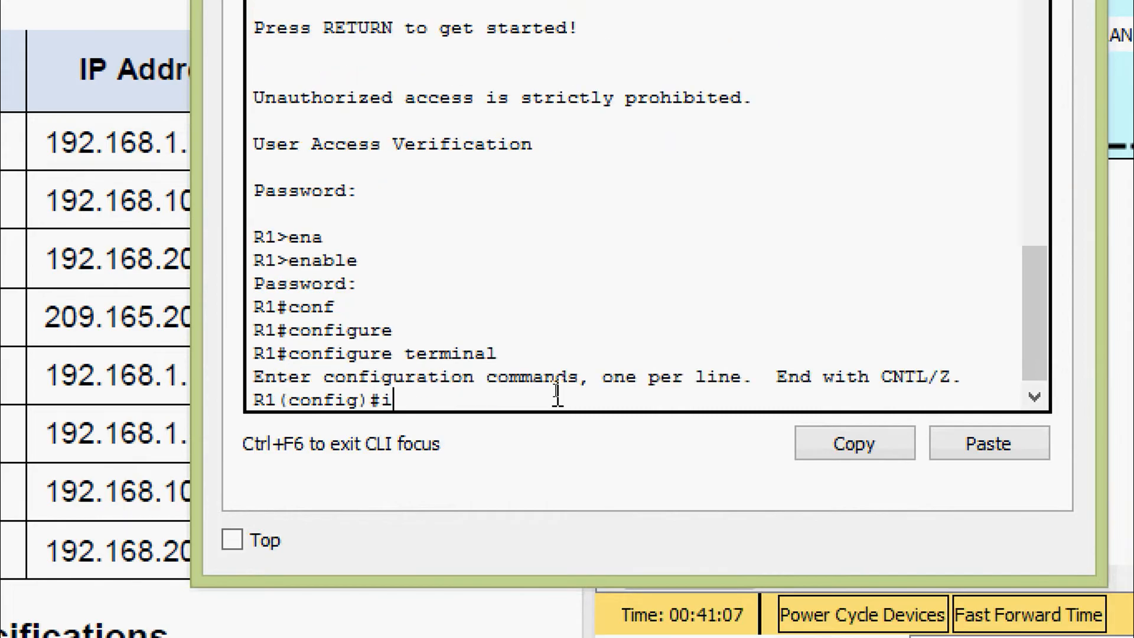
{"action": "type", "text": "nter"}
{"action": "key", "text": "Tab"}
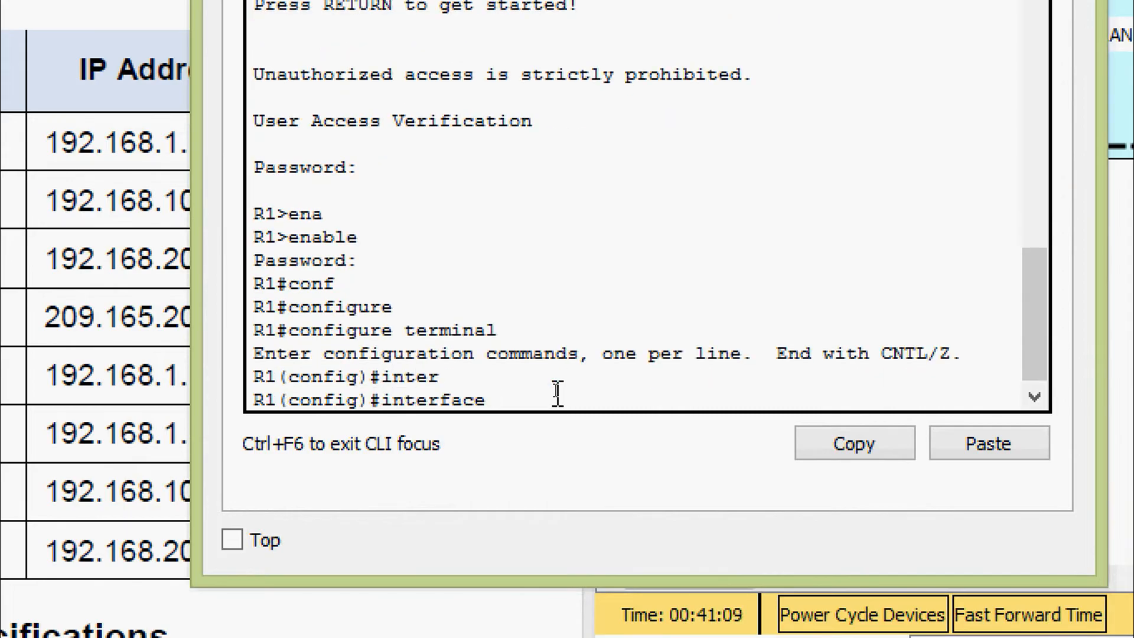
{"action": "type", "text": "g"}
{"action": "key", "text": "Tab"}
{"action": "type", "text": "0"}
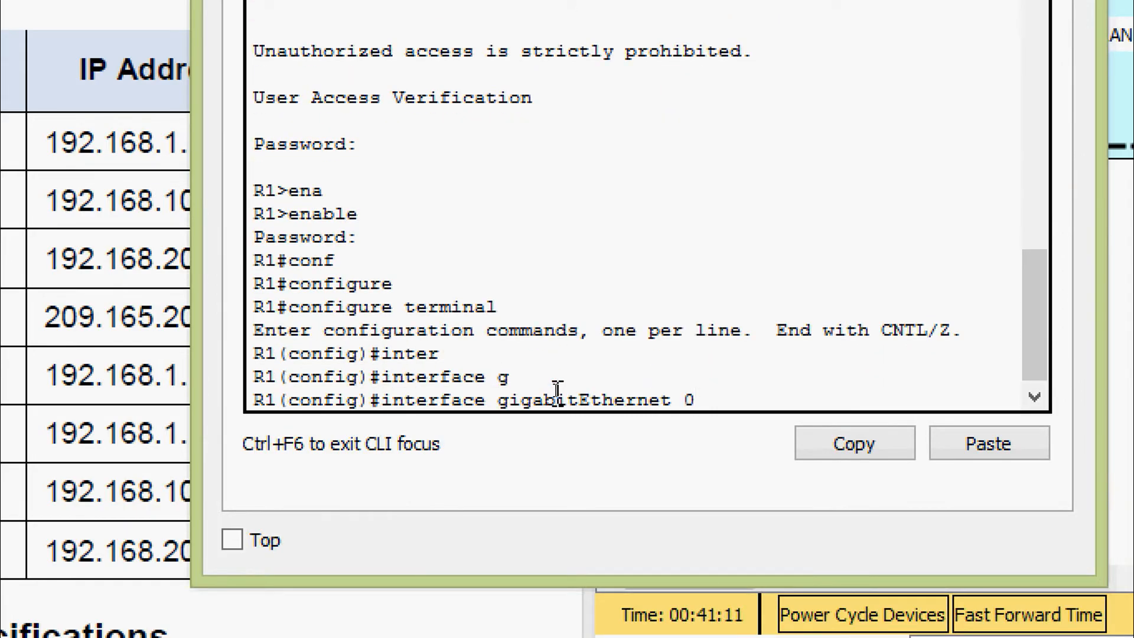
{"action": "type", "text": "/1.1"}
{"action": "key", "text": "Return"}
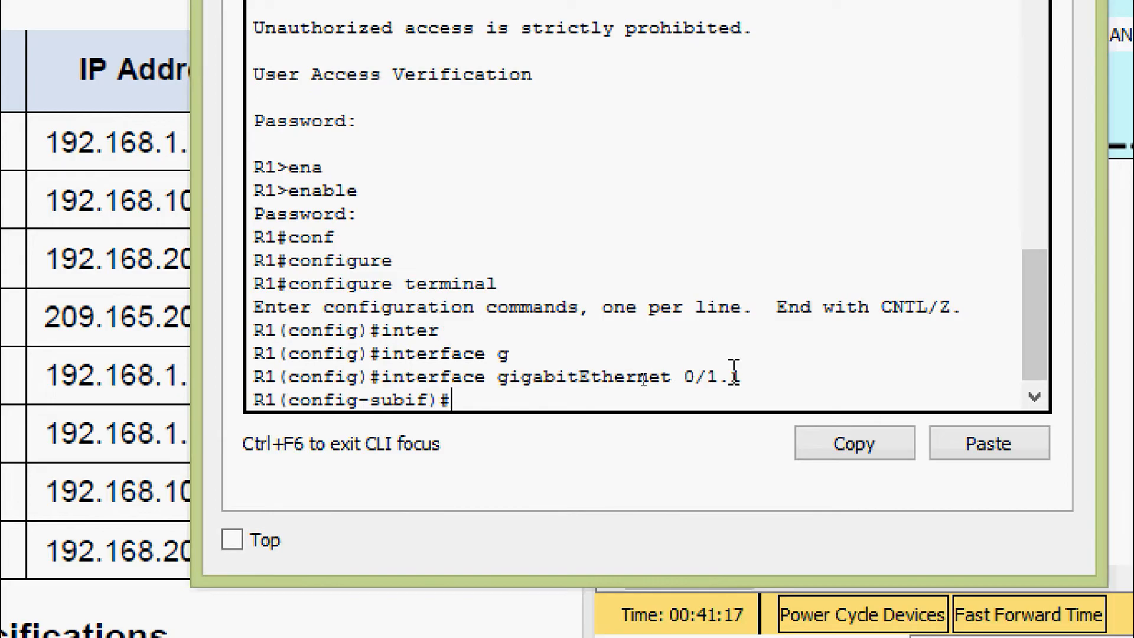
Copy R1's interface gigabitEthernet 0/1.1 command line into the answer space for Part 3, Step 1a in the lab PDF.
{"action": "left_click_drag", "start_coordinate": [742, 376], "coordinate": [250, 376]}
{"action": "key", "text": "ctrl+c"}
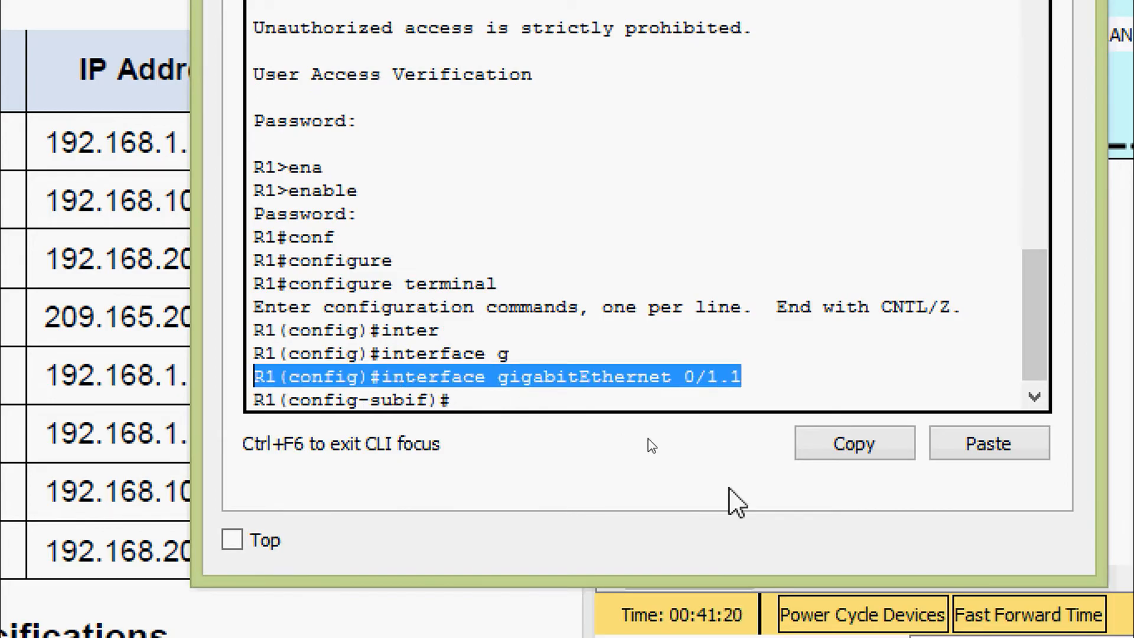
{"action": "left_click", "coordinate": [849, 447]}
{"action": "left_click", "coordinate": [115, 375]}
{"action": "scroll", "coordinate": [115, 374], "scroll_direction": "down", "scroll_amount": 12}
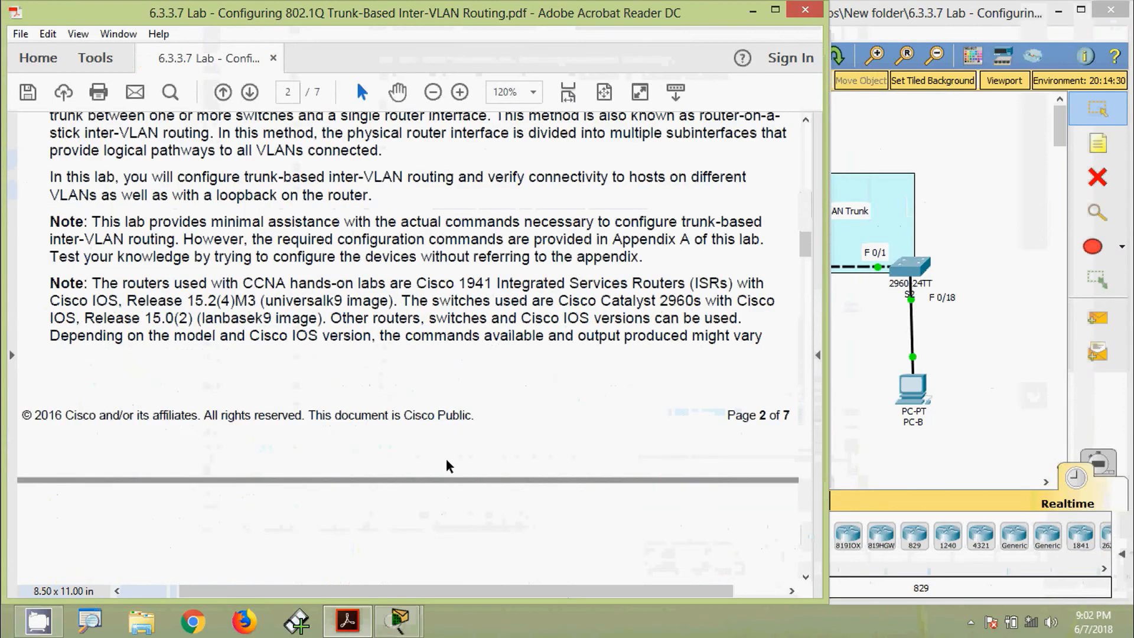
{"action": "scroll", "coordinate": [447, 465], "scroll_direction": "down", "scroll_amount": 1}
{"action": "left_click_drag", "start_coordinate": [805, 244], "coordinate": [832, 388]}
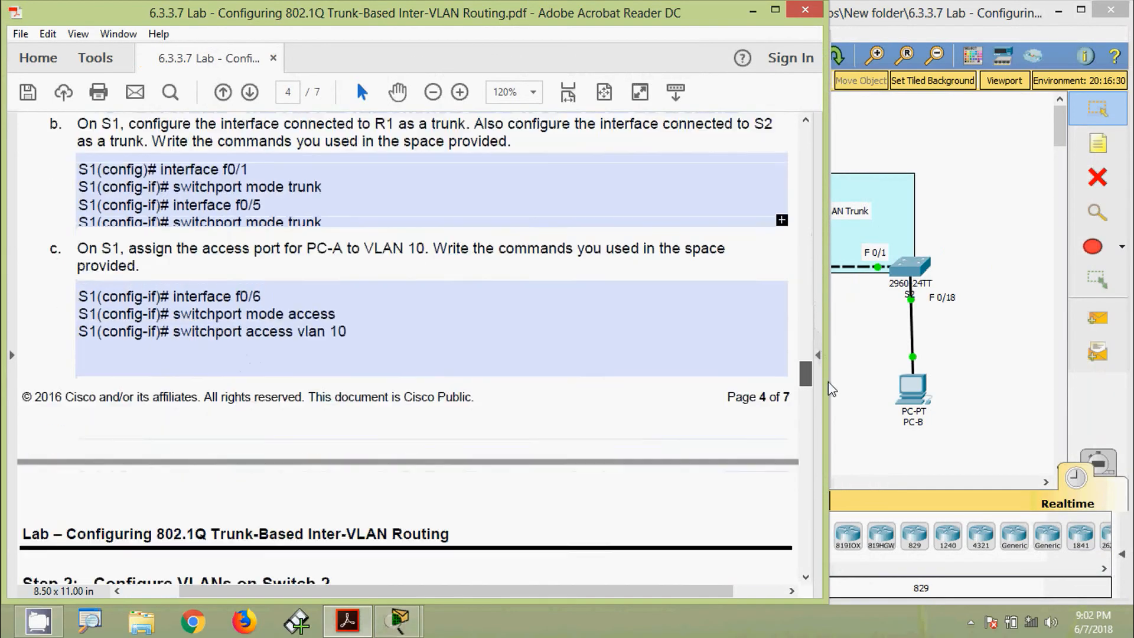
{"action": "scroll", "coordinate": [671, 392], "scroll_direction": "down", "scroll_amount": 12}
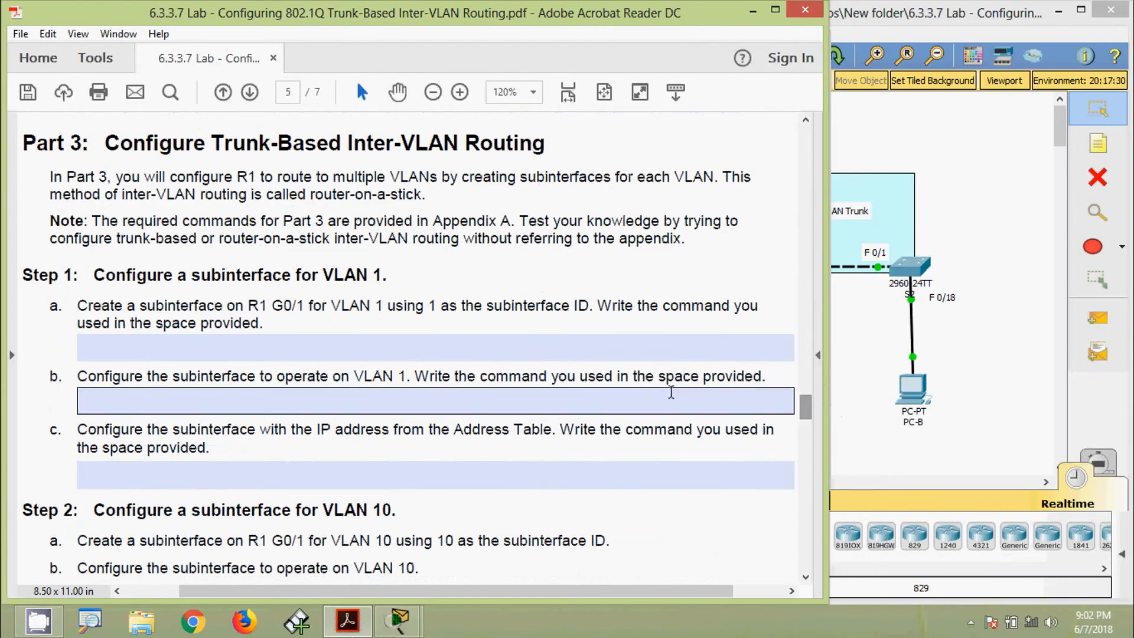
{"action": "left_click", "coordinate": [500, 349]}
{"action": "key", "text": "ctrl+v"}
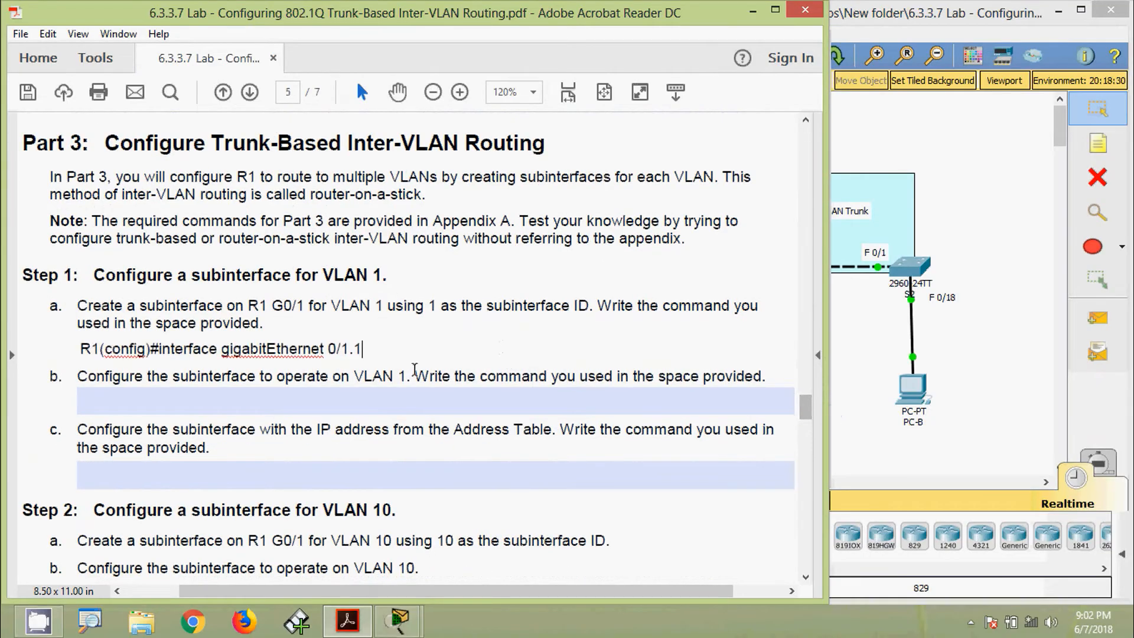
Review Step 1b in the lab PDF, then return to Packet Tracer and reopen R1's command line at the subinterface prompt.
{"action": "left_click", "coordinate": [82, 398]}
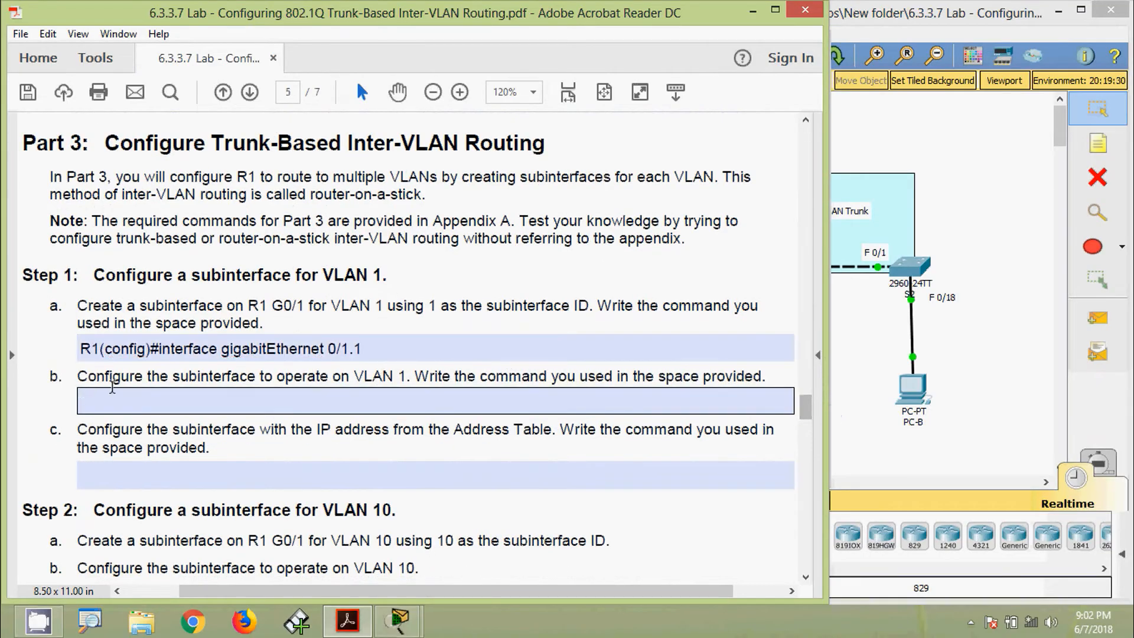
{"action": "left_click", "coordinate": [260, 384]}
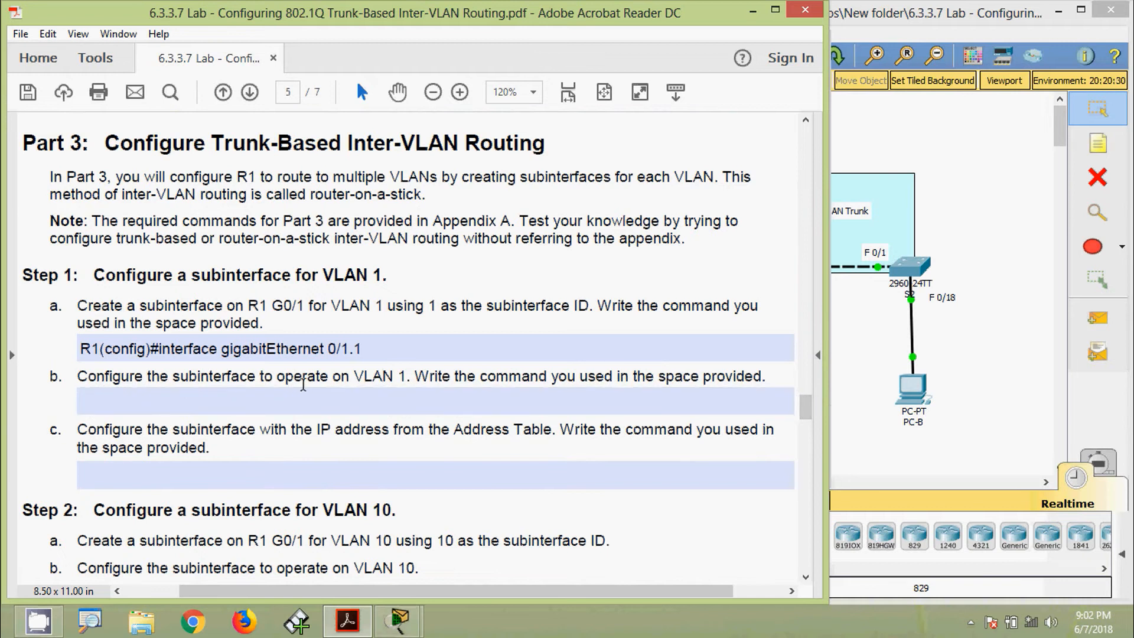
{"action": "left_click", "coordinate": [525, 387]}
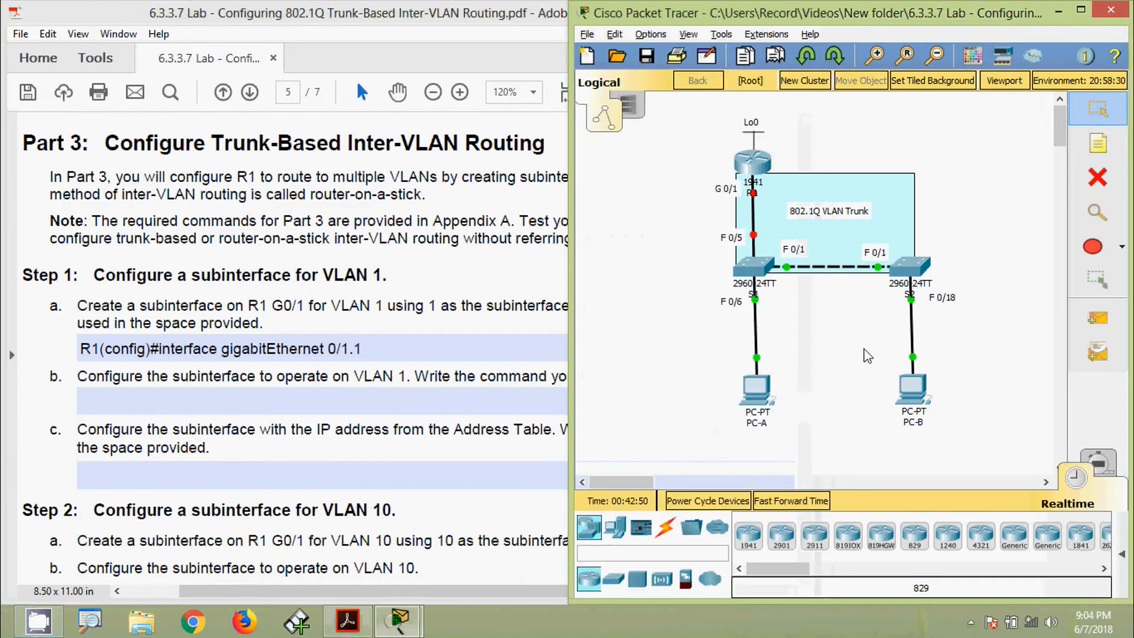
{"action": "left_click", "coordinate": [746, 164]}
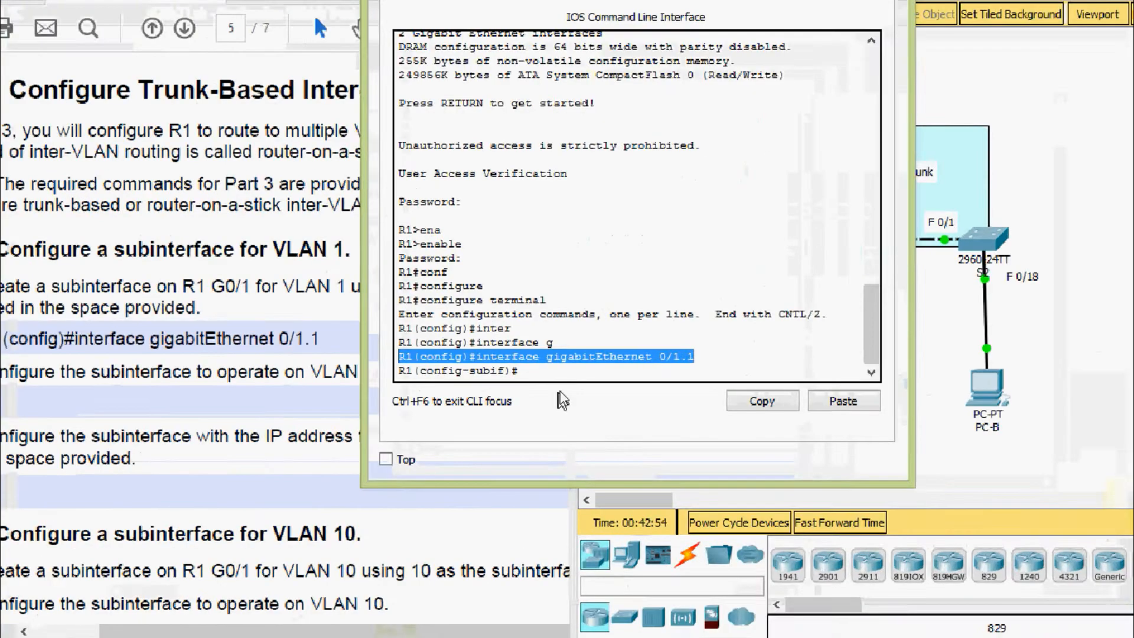
{"action": "left_click", "coordinate": [556, 378]}
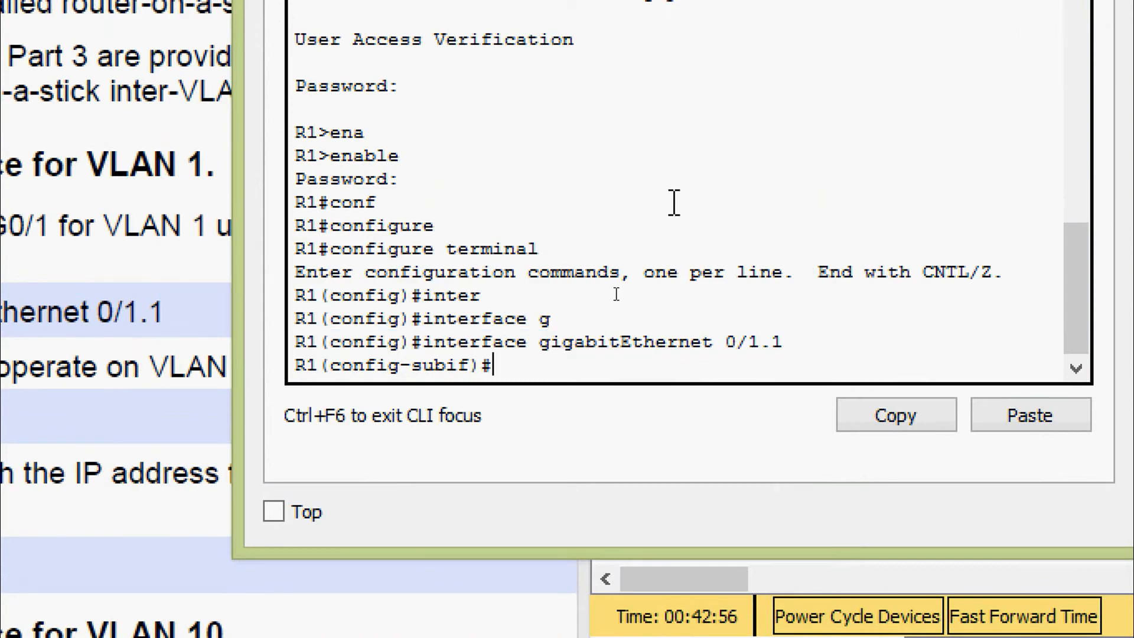
Configure R1's G0/1.1 subinterface for VLAN 1 with encapsulation dot1Q 1, checking the command's options with the built-in help.
{"action": "type", "text": "en"}
{"action": "key", "text": "Tab"}
{"action": "type", "text": "?"}
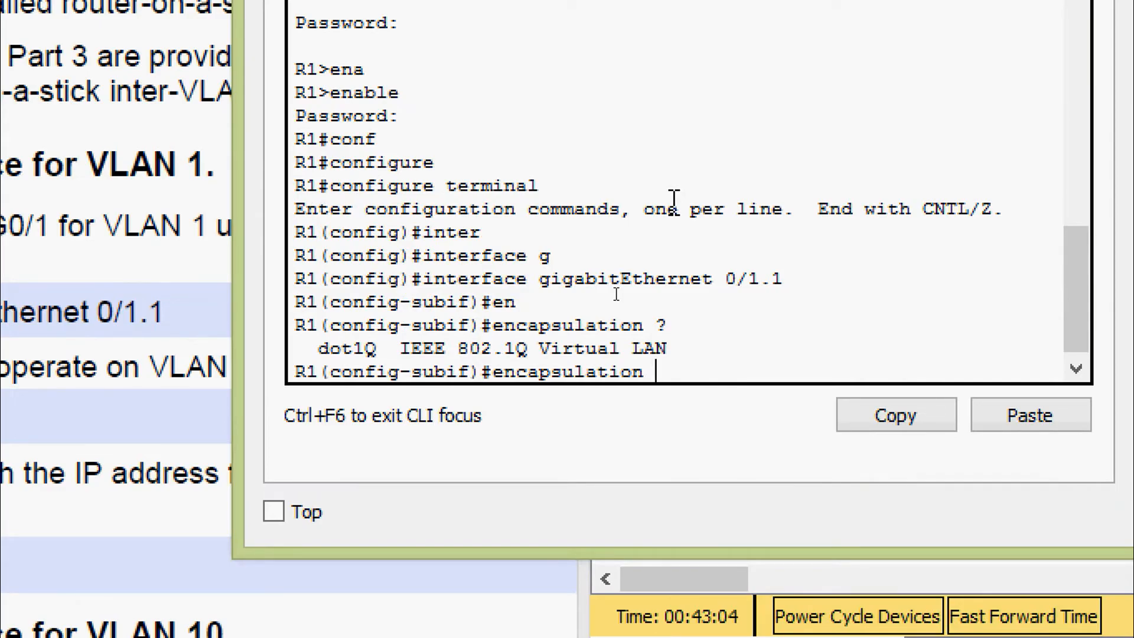
{"action": "type", "text": "do"}
{"action": "key", "text": "Tab"}
{"action": "type", "text": "?"}
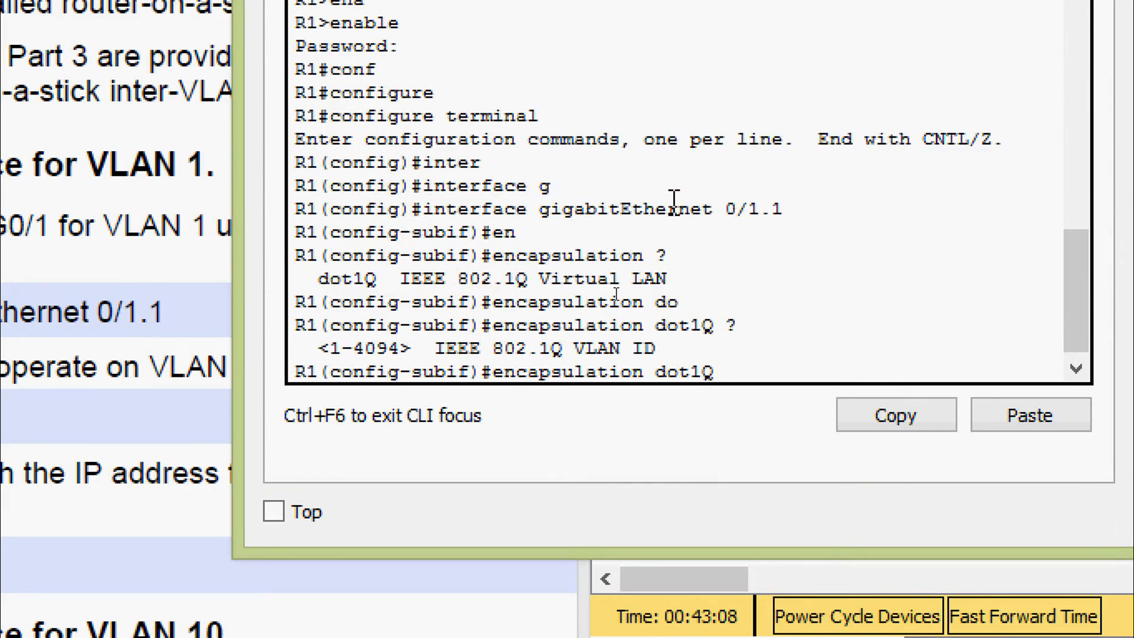
{"action": "type", "text": "1"}
{"action": "key", "text": "Return"}
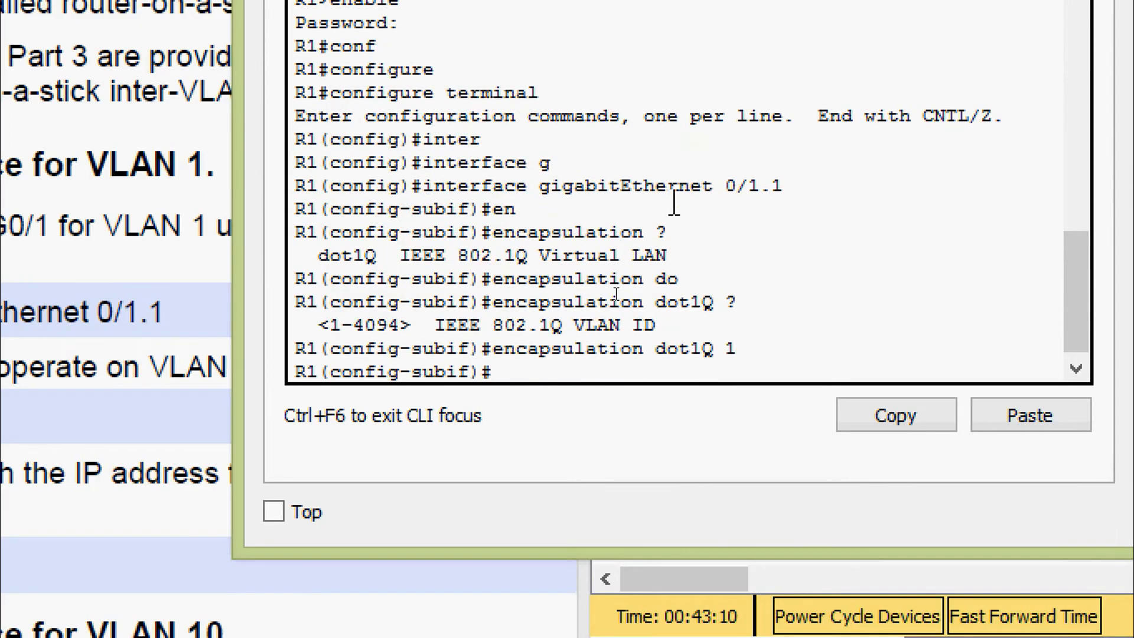
Copy R1's encapsulation dot1Q 1 command line into the answer space for Part 3, Step 1b in the lab PDF.
{"action": "left_click_drag", "start_coordinate": [737, 349], "coordinate": [282, 359]}
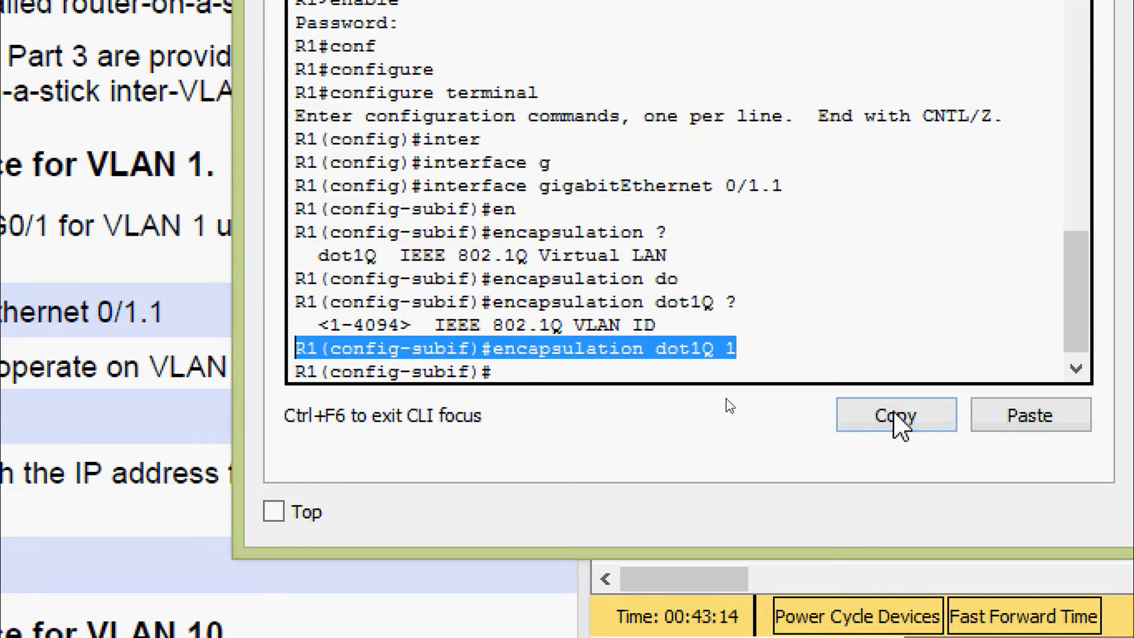
{"action": "left_click", "coordinate": [898, 424]}
{"action": "left_click", "coordinate": [820, 27]}
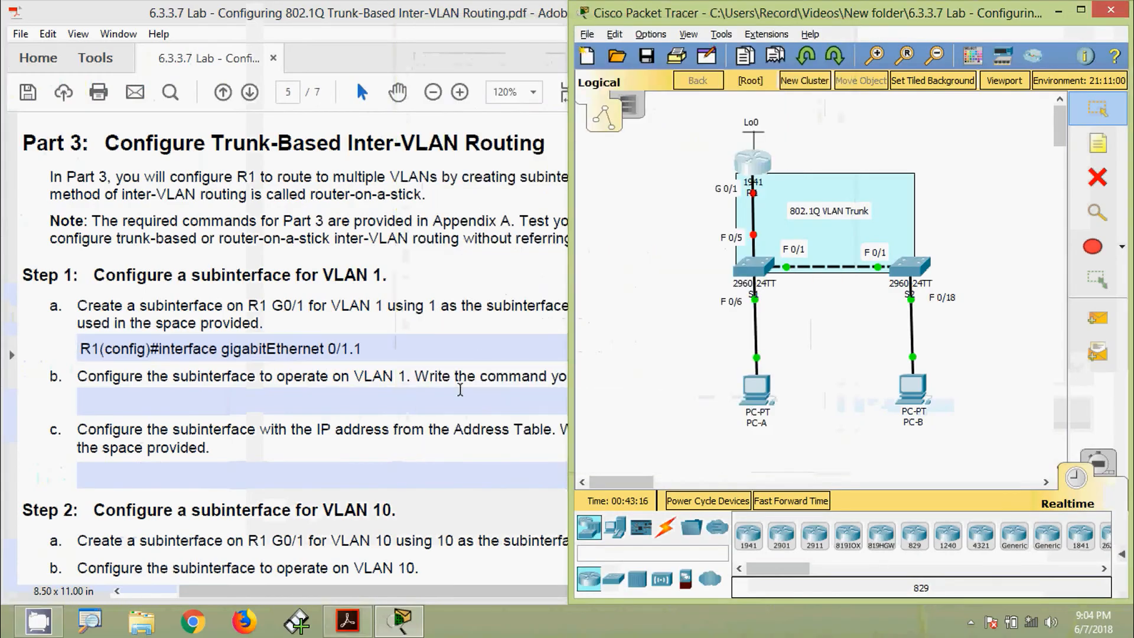
{"action": "left_click", "coordinate": [429, 397]}
{"action": "key", "text": "ctrl+v"}
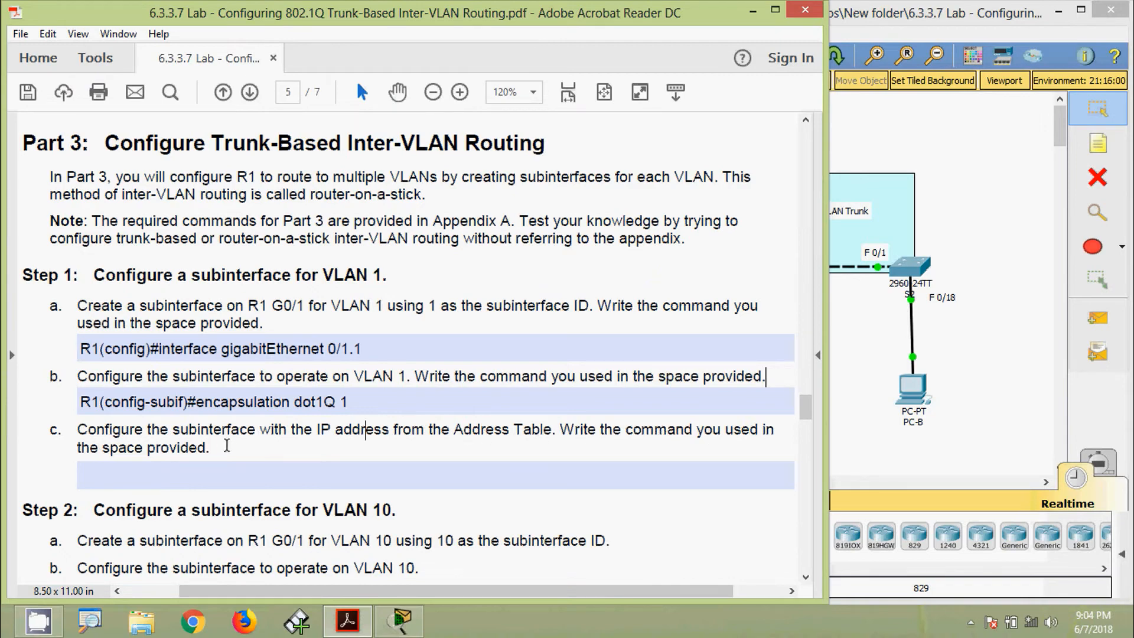
Assign R1's G0/1.1 subinterface its Addressing Table IP address, 192.168.1.1, with subnet mask 255.255.255.0.
{"action": "left_click", "coordinate": [227, 472]}
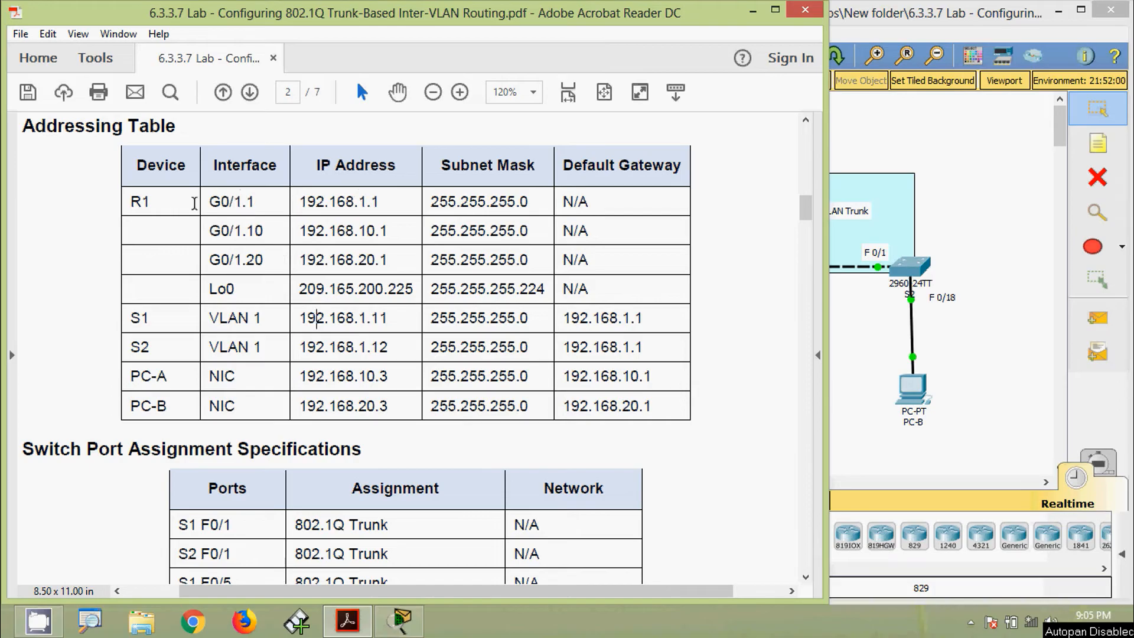
{"action": "left_click_drag", "start_coordinate": [295, 205], "coordinate": [387, 202]}
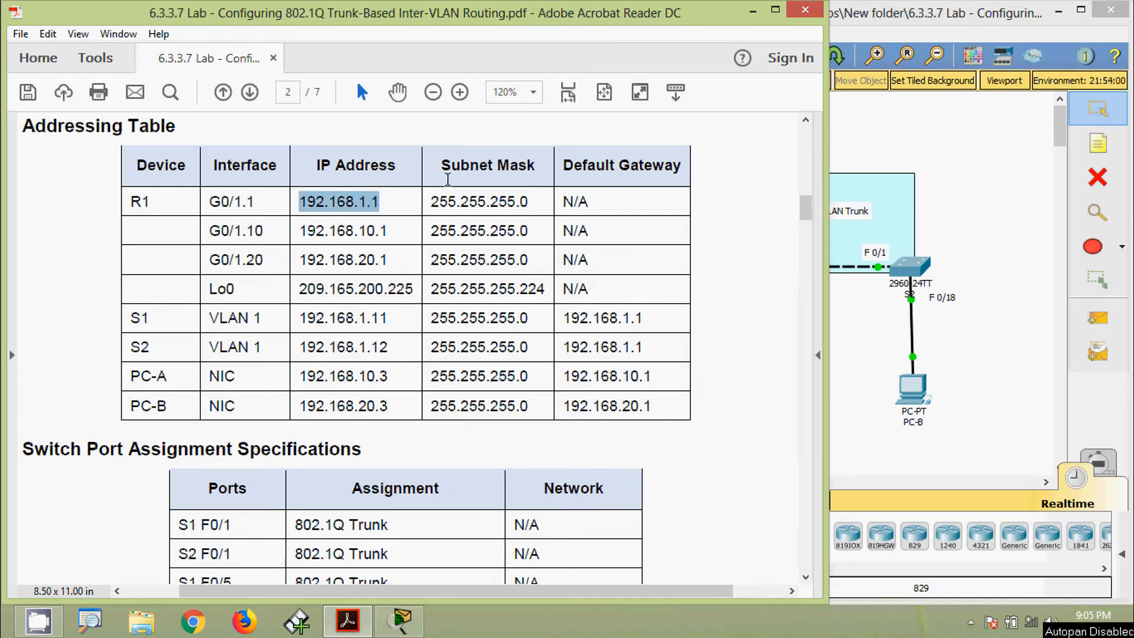
{"action": "left_click", "coordinate": [867, 345]}
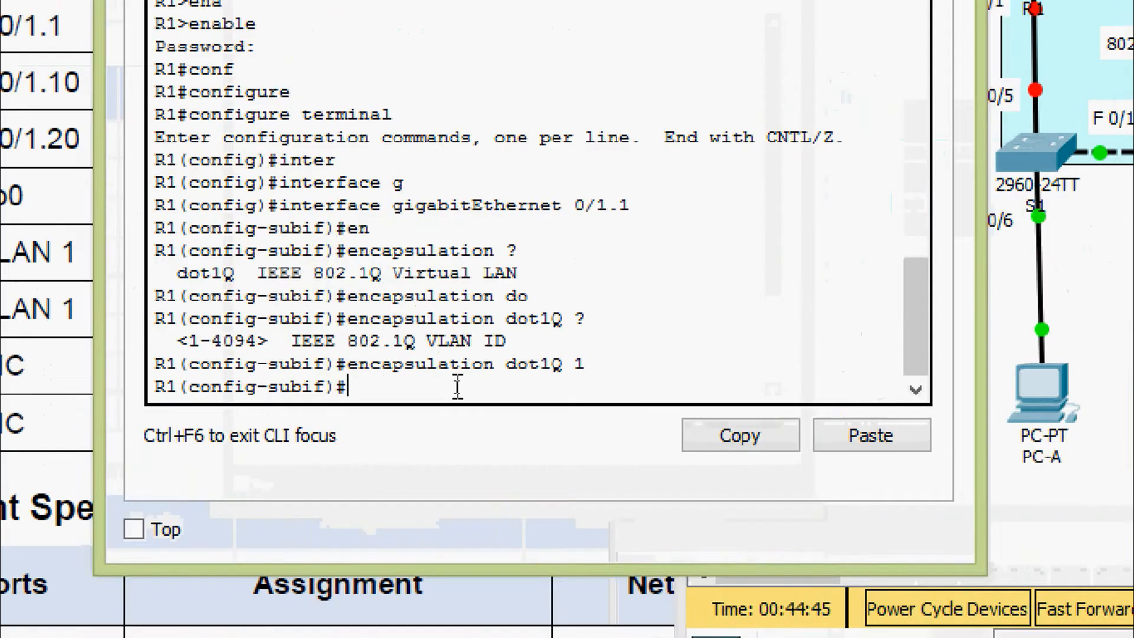
{"action": "type", "text": "ip ad"}
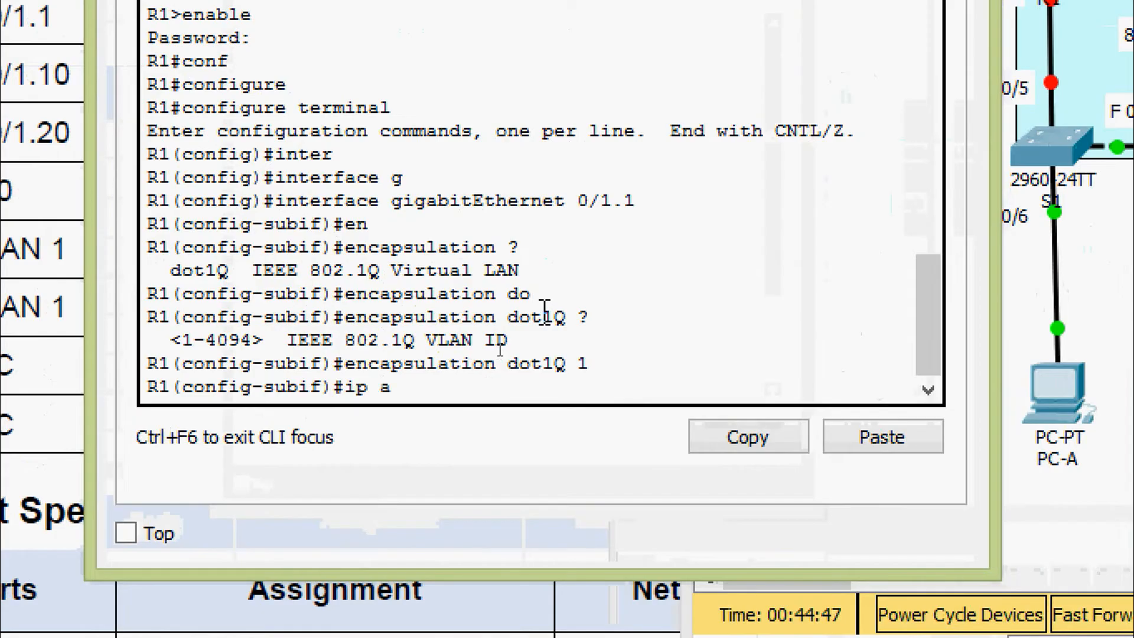
{"action": "key", "text": "Tab"}
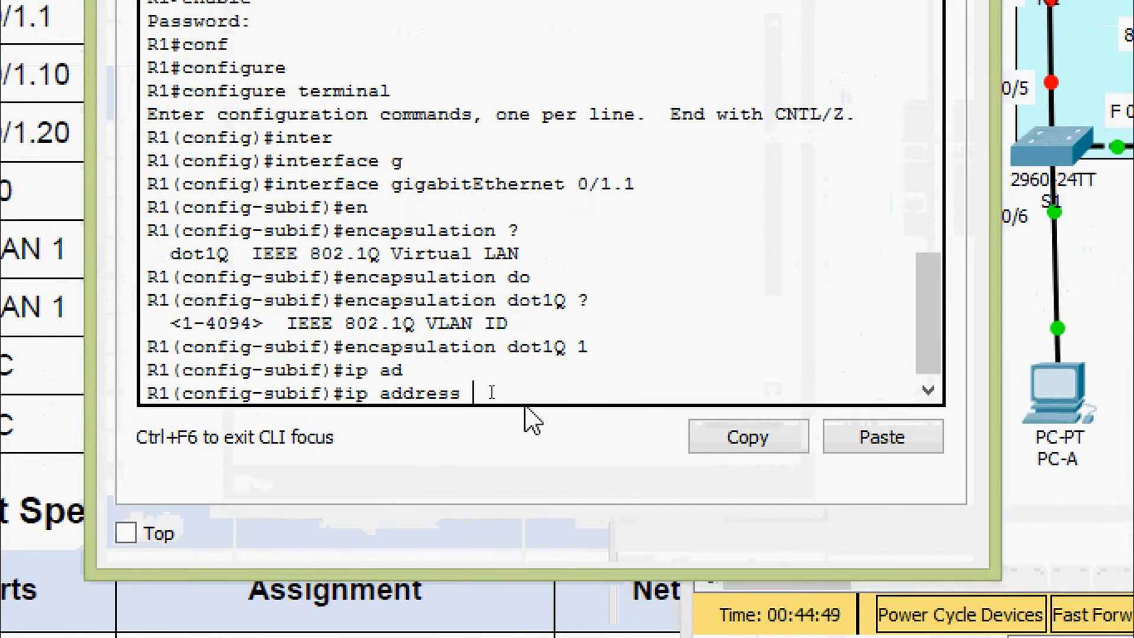
{"action": "right_click", "coordinate": [522, 387]}
{"action": "left_click", "coordinate": [608, 451]}
{"action": "type", "text": "25"}
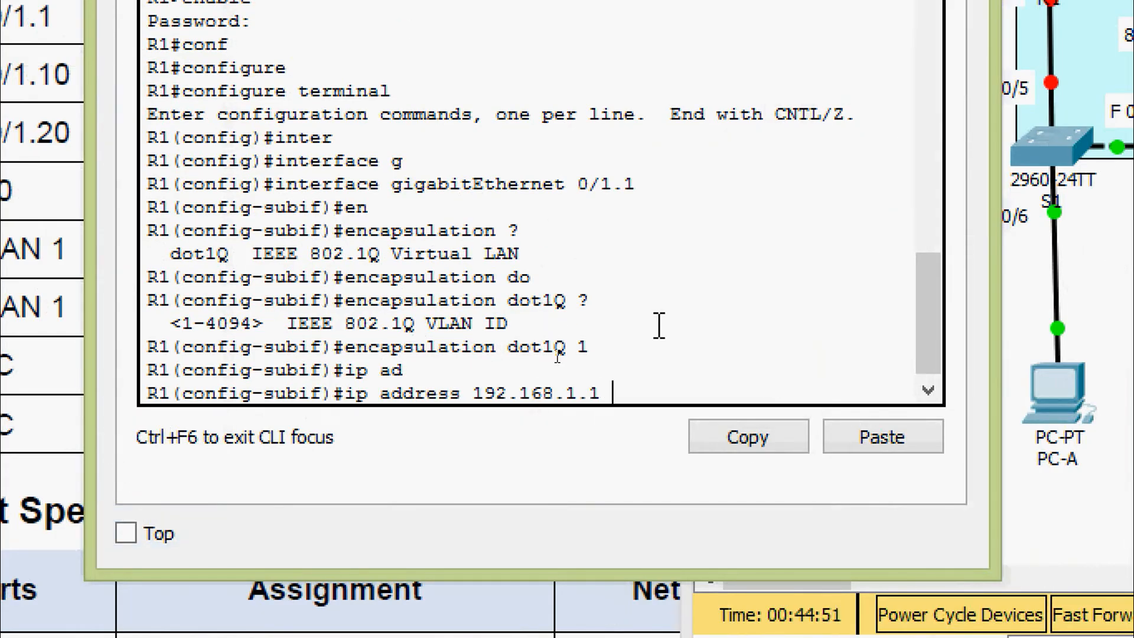
{"action": "type", "text": "5.255.255.0"}
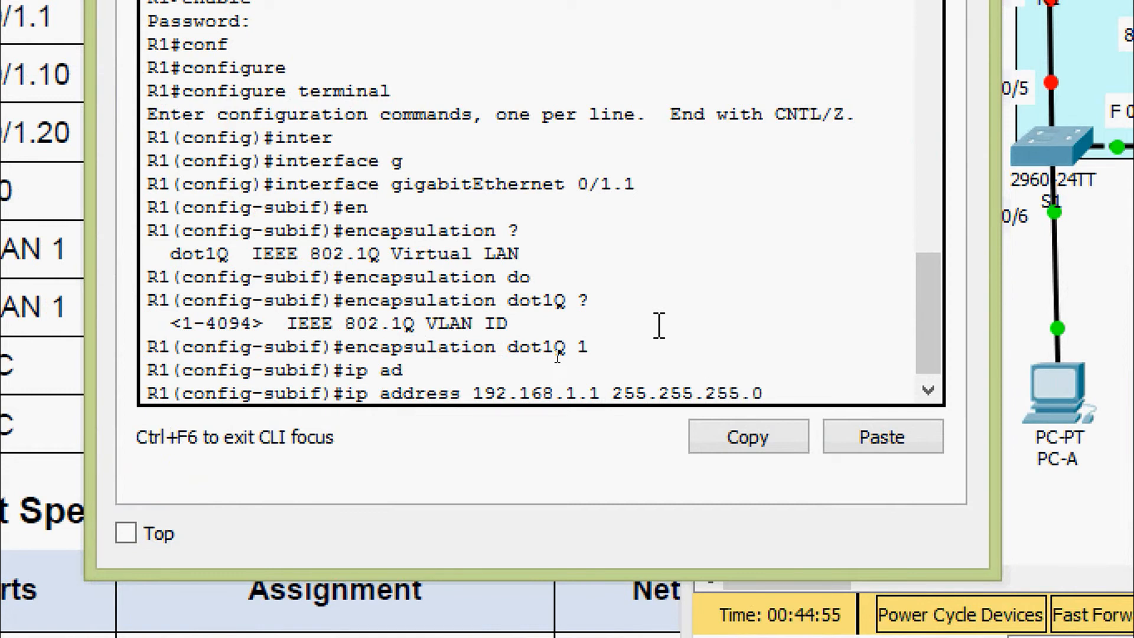
{"action": "key", "text": "Return"}
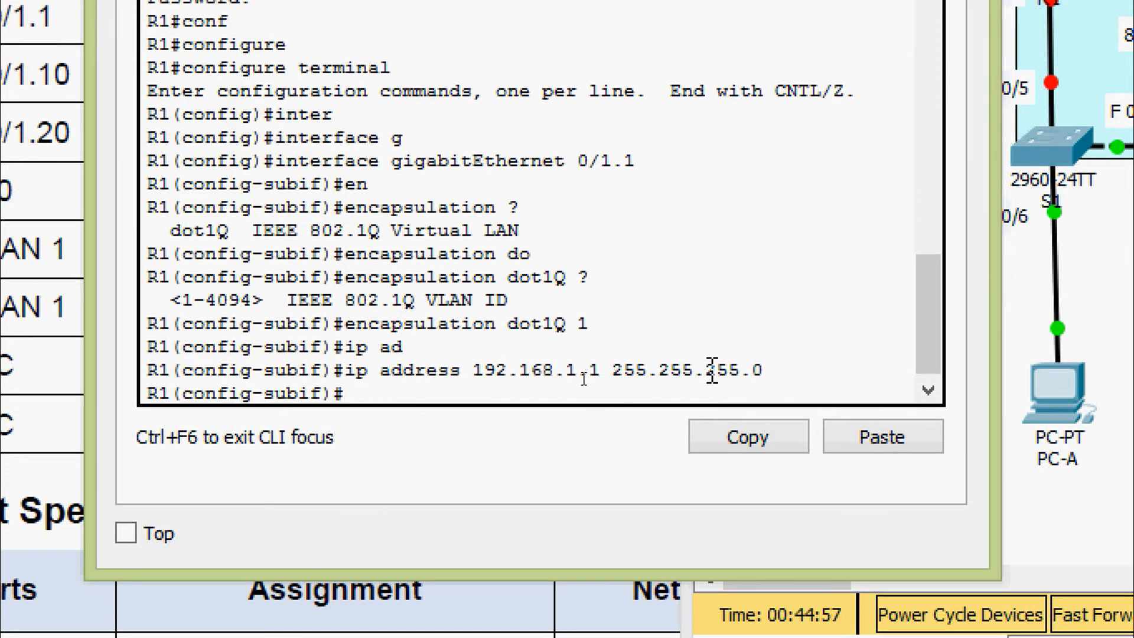
Copy R1's ip address 192.168.1.1 255.255.255.0 command line into the answer space for Part 3, Step 1c in the lab PDF.
{"action": "left_click_drag", "start_coordinate": [773, 370], "coordinate": [160, 373]}
{"action": "right_click", "coordinate": [174, 383]}
{"action": "left_click", "coordinate": [204, 402]}
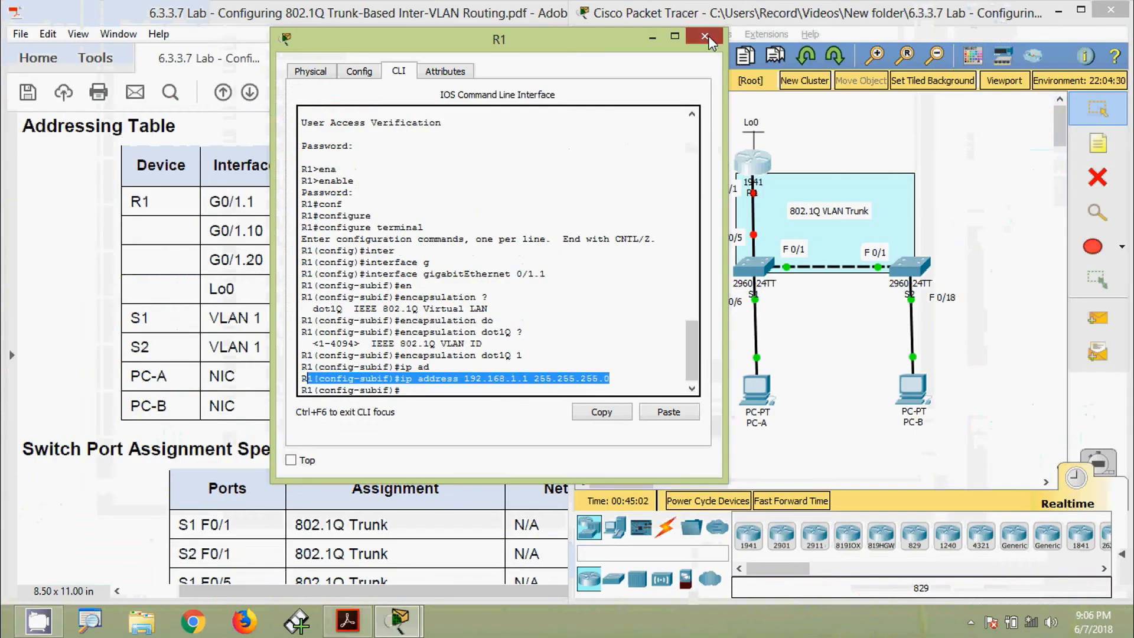
{"action": "left_click", "coordinate": [704, 37]}
{"action": "left_click", "coordinate": [532, 190]}
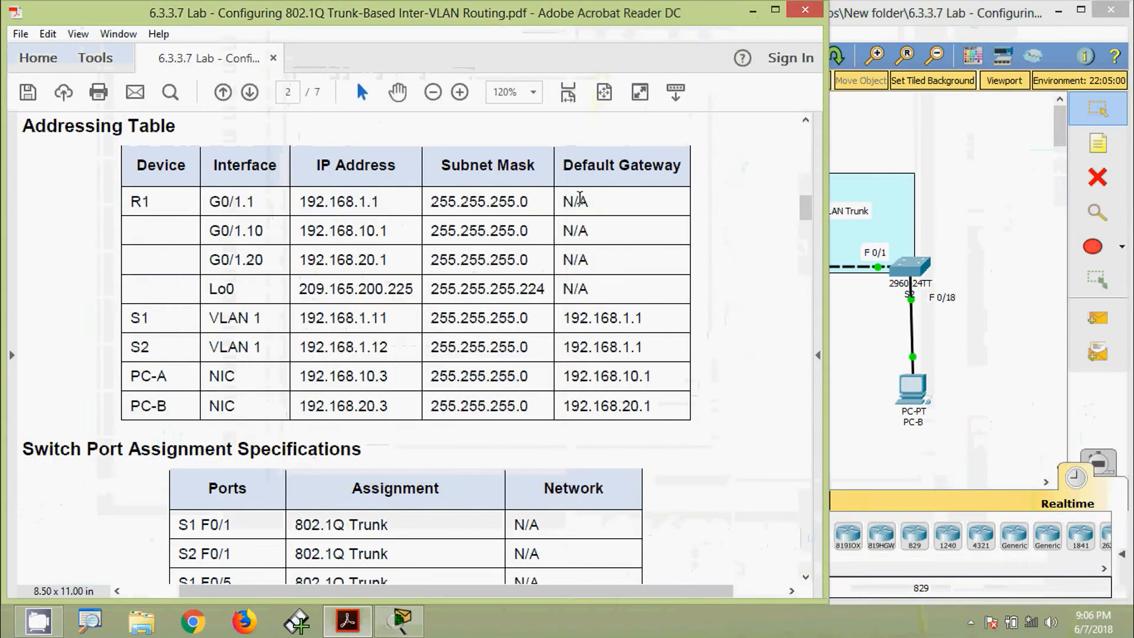
{"action": "left_click_drag", "start_coordinate": [790, 203], "coordinate": [764, 405]}
{"action": "left_click", "coordinate": [537, 395]}
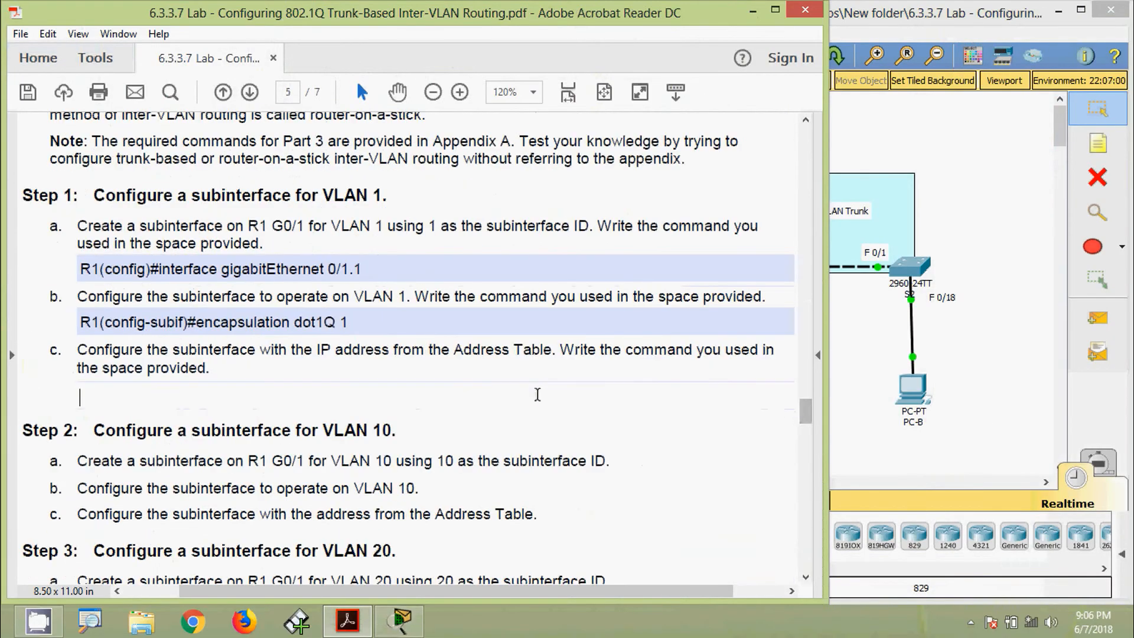
{"action": "key", "text": "ctrl+v"}
{"action": "left_click", "coordinate": [417, 444]}
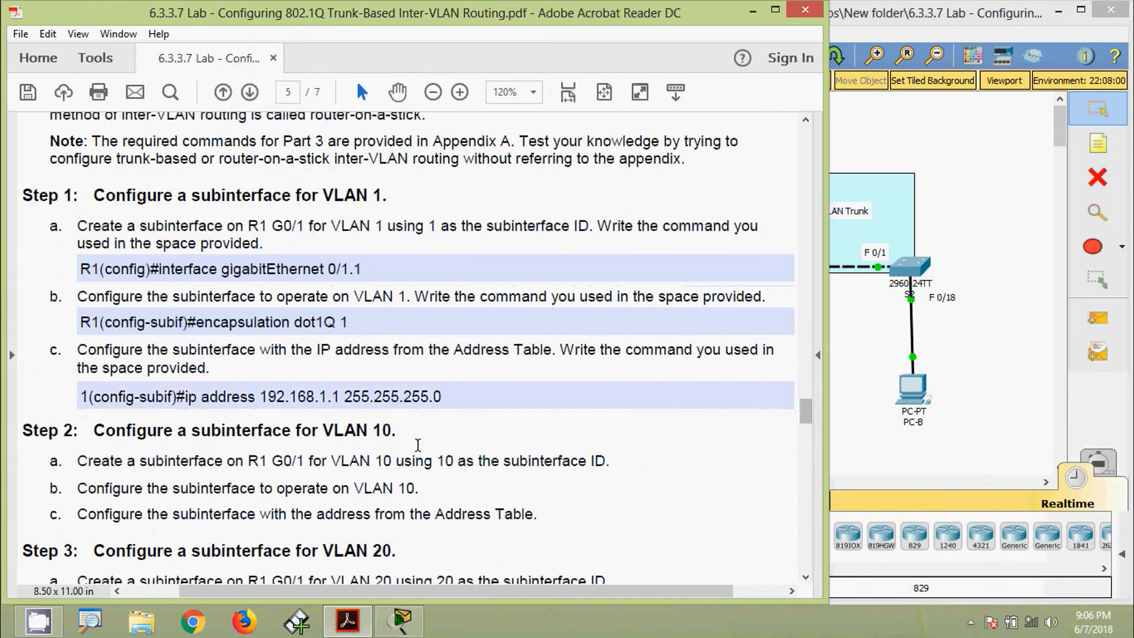
Copy the G0/1.10 IP address from the lab PDF's Addressing Table and reopen R1's command line in Packet Tracer.
{"action": "scroll", "coordinate": [415, 440], "scroll_direction": "down", "scroll_amount": 3}
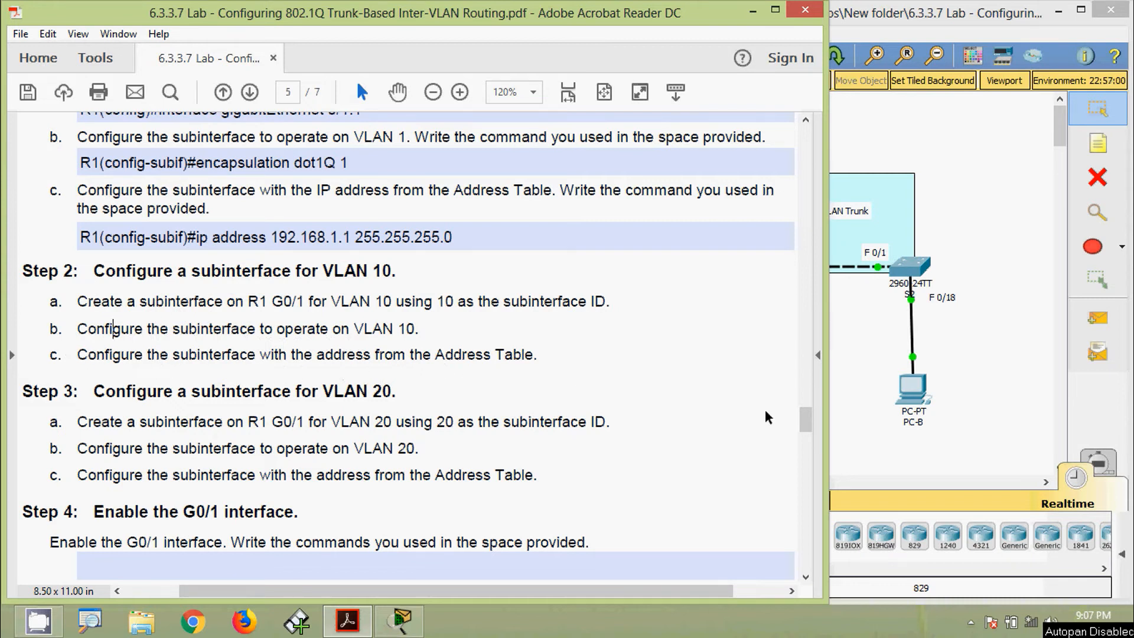
{"action": "left_click_drag", "start_coordinate": [799, 421], "coordinate": [803, 214]}
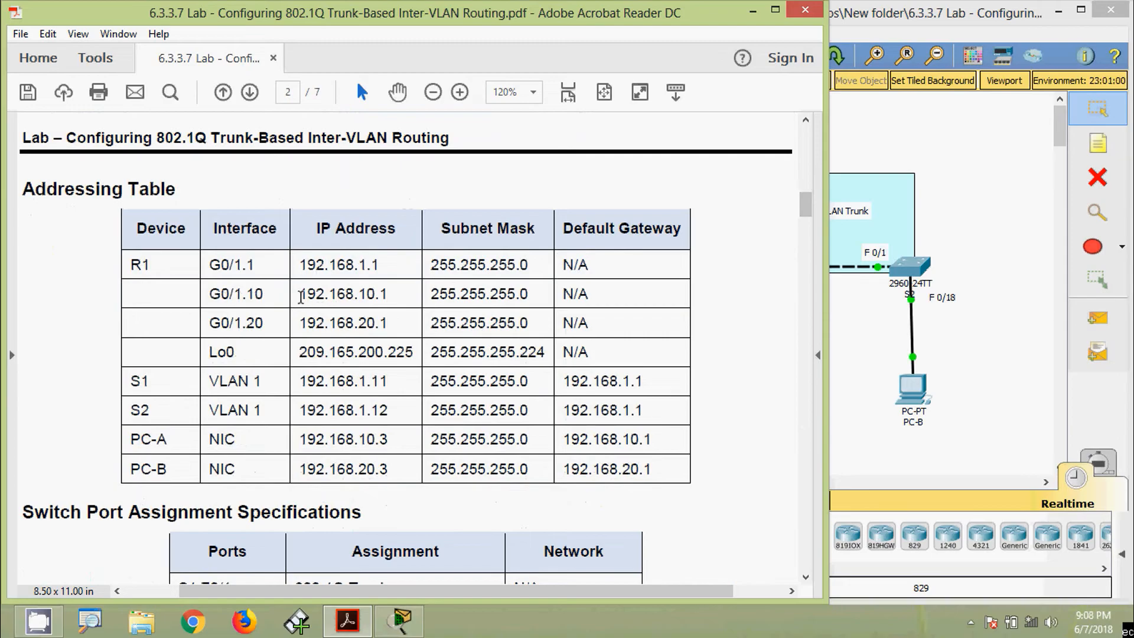
{"action": "left_click_drag", "start_coordinate": [299, 293], "coordinate": [390, 291]}
{"action": "key", "text": "super+c"}
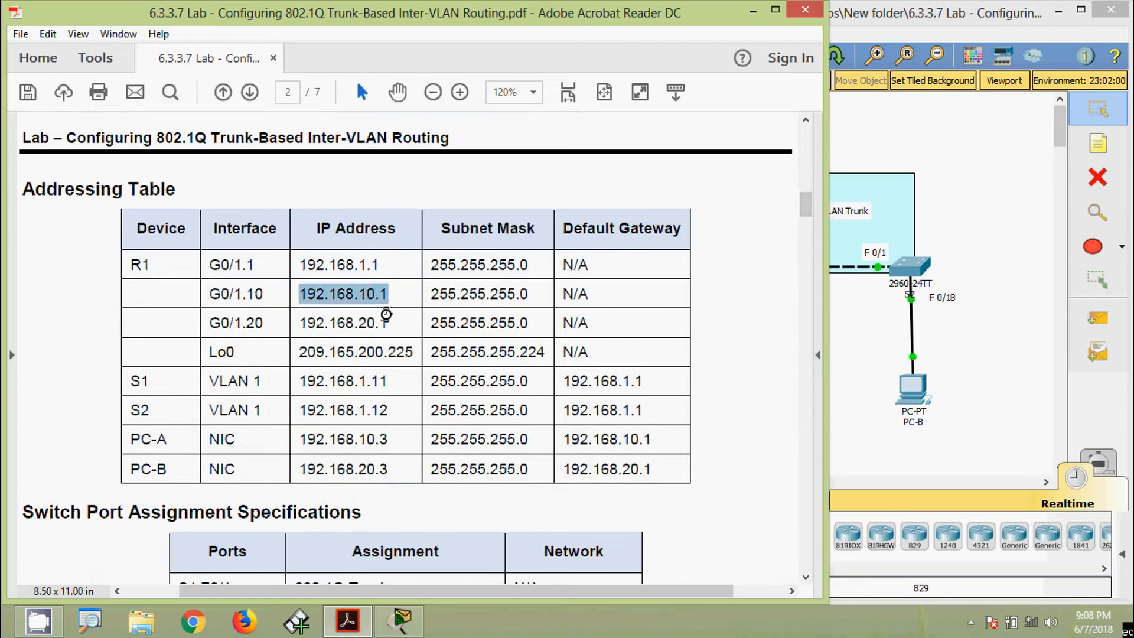
{"action": "left_click", "coordinate": [849, 363]}
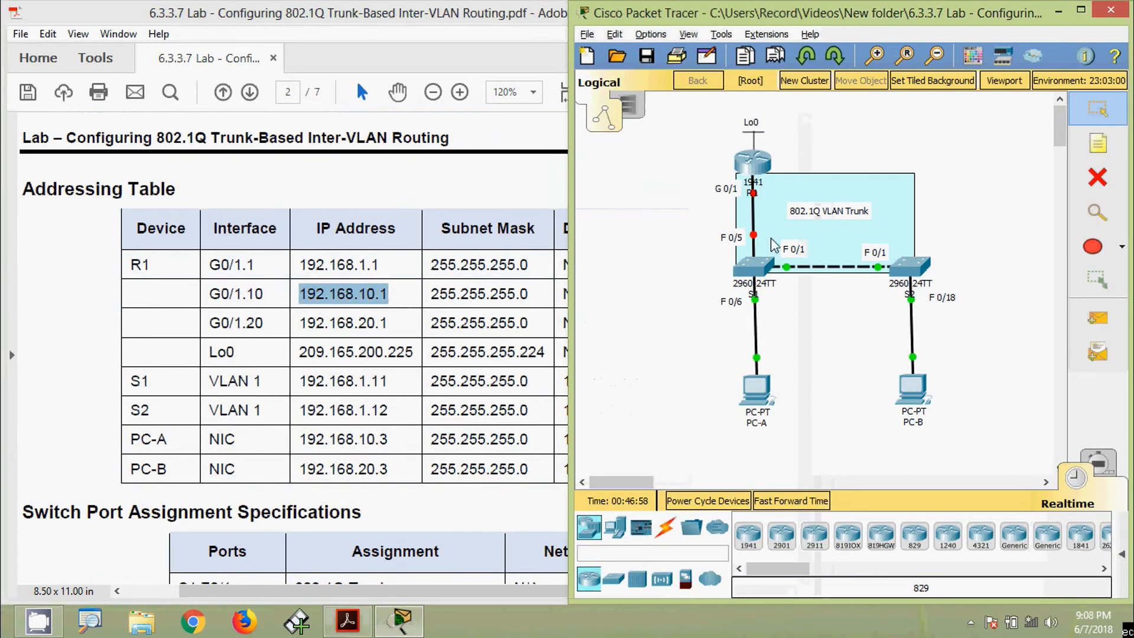
{"action": "left_click", "coordinate": [746, 175]}
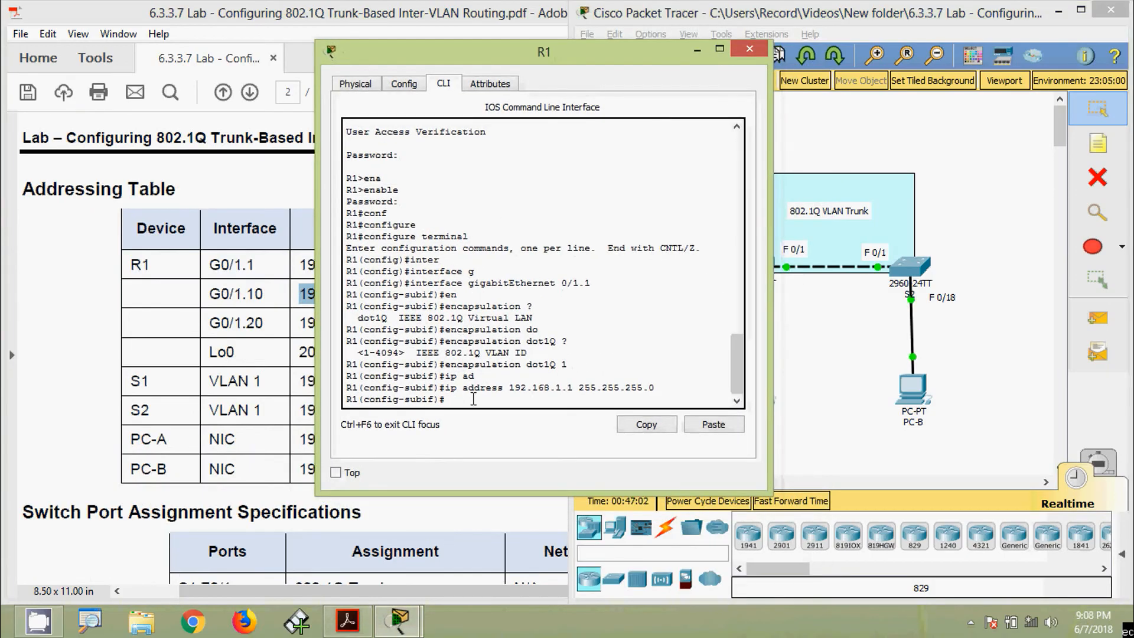
Exit R1's G0/1.1 subinterface configuration and create the subinterface gigabitEthernet 0/1.10.
{"action": "key", "text": "Return"}
{"action": "key", "text": "Return"}
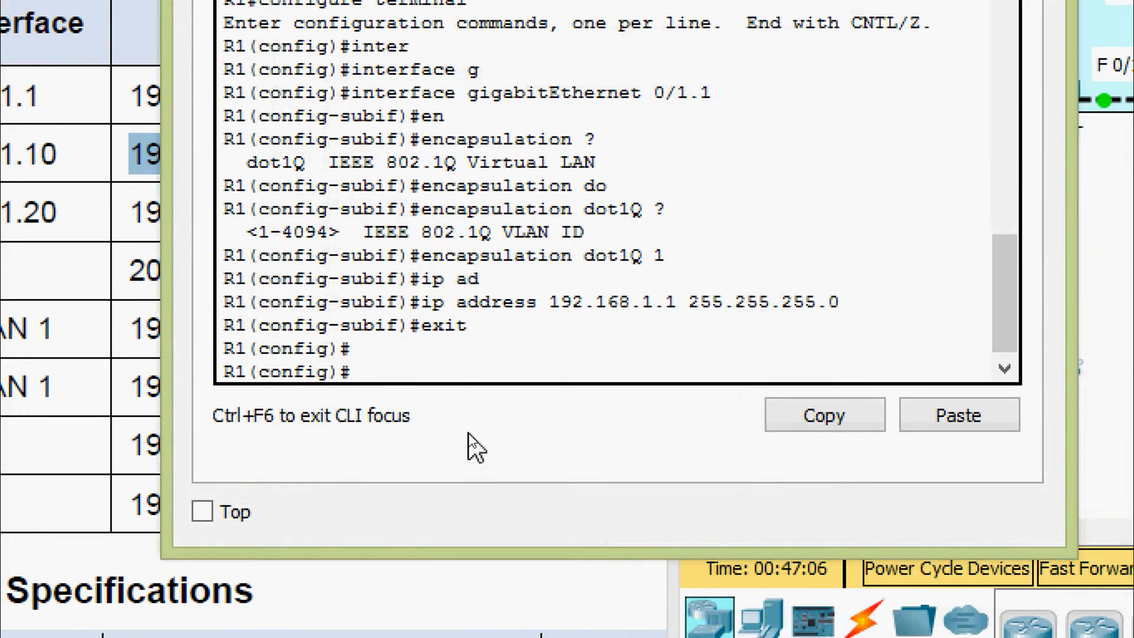
{"action": "type", "text": "inter"}
{"action": "key", "text": "Tab"}
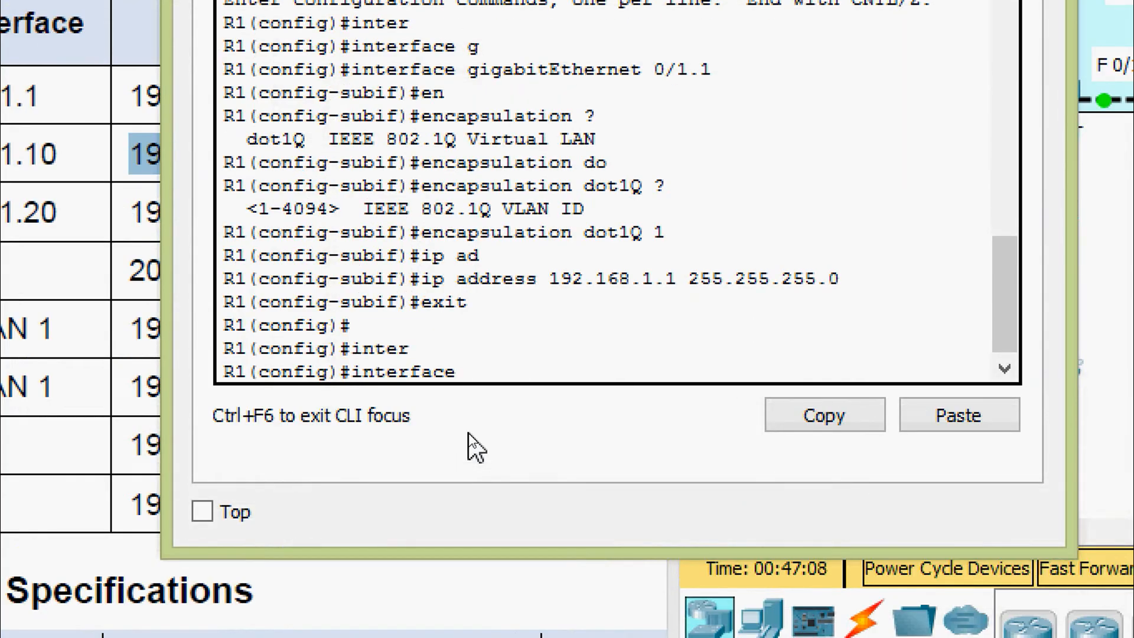
{"action": "type", "text": "g"}
{"action": "key", "text": "Tab"}
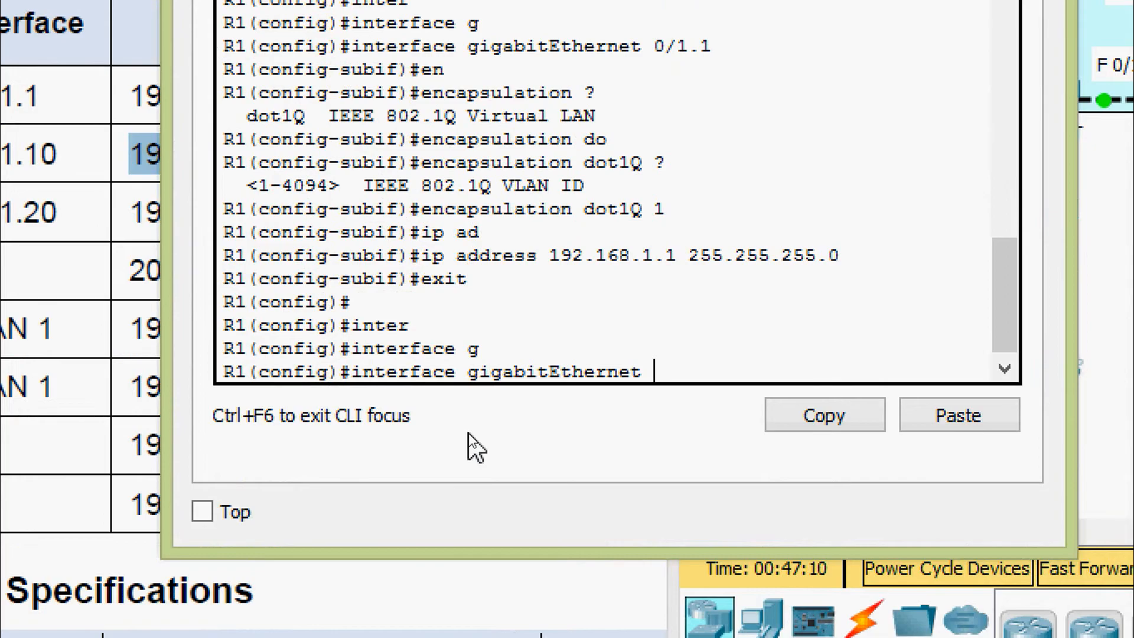
{"action": "type", "text": "0/1.10"}
{"action": "key", "text": "Return"}
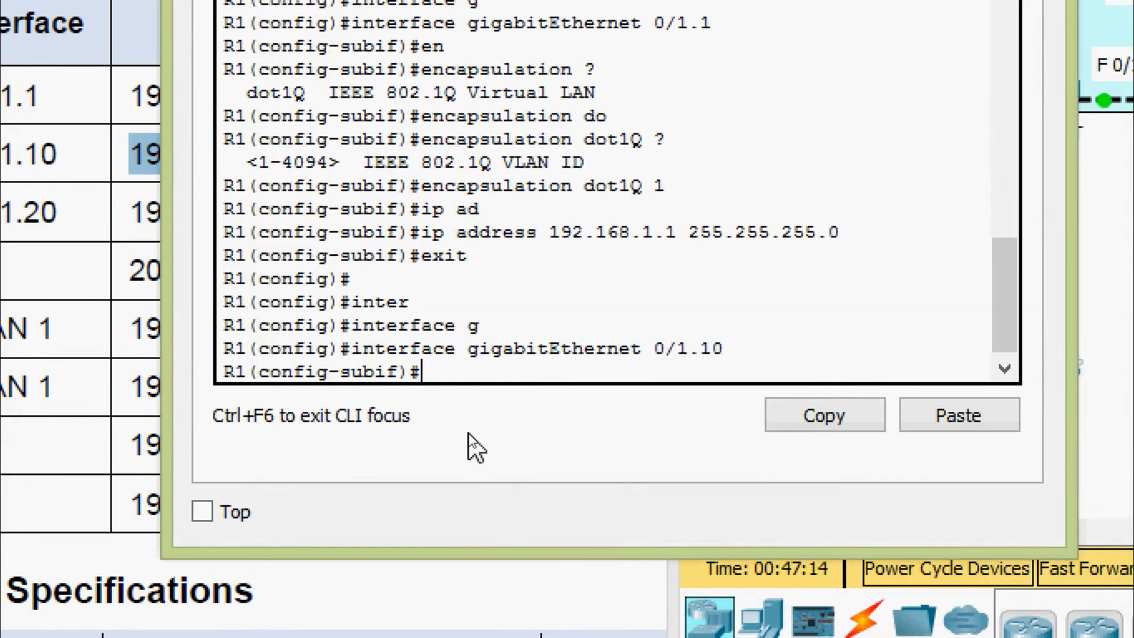
Set R1's G0/1.10 subinterface to operate on VLAN 10 with encapsulation dot1Q 10.
{"action": "type", "text": "en"}
{"action": "key", "text": "Tab"}
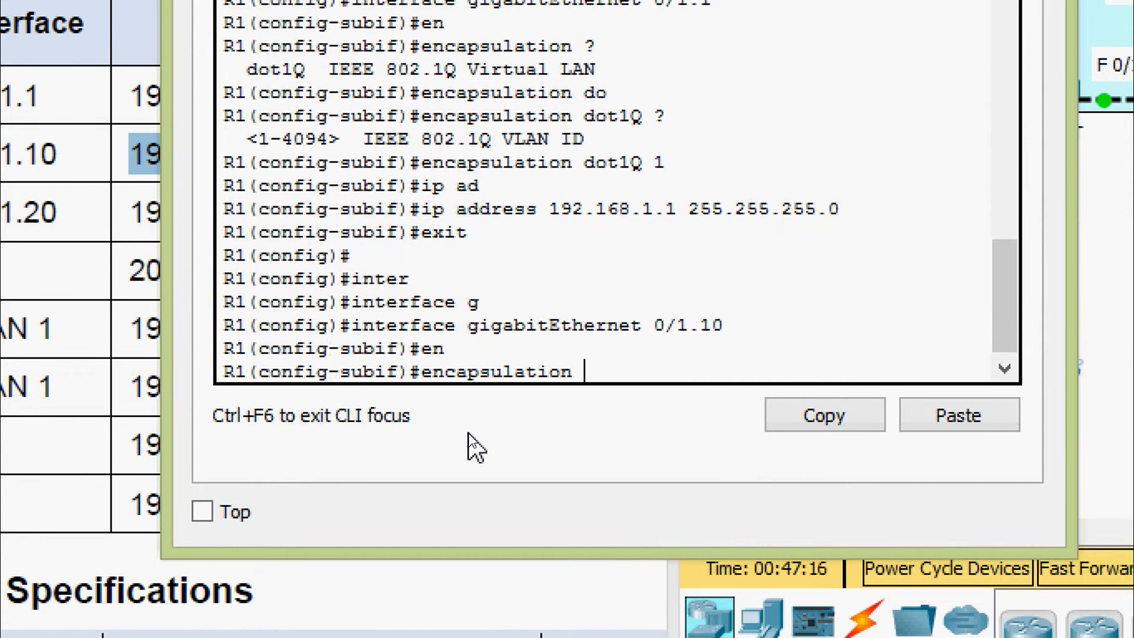
{"action": "type", "text": "do"}
{"action": "key", "text": "Tab"}
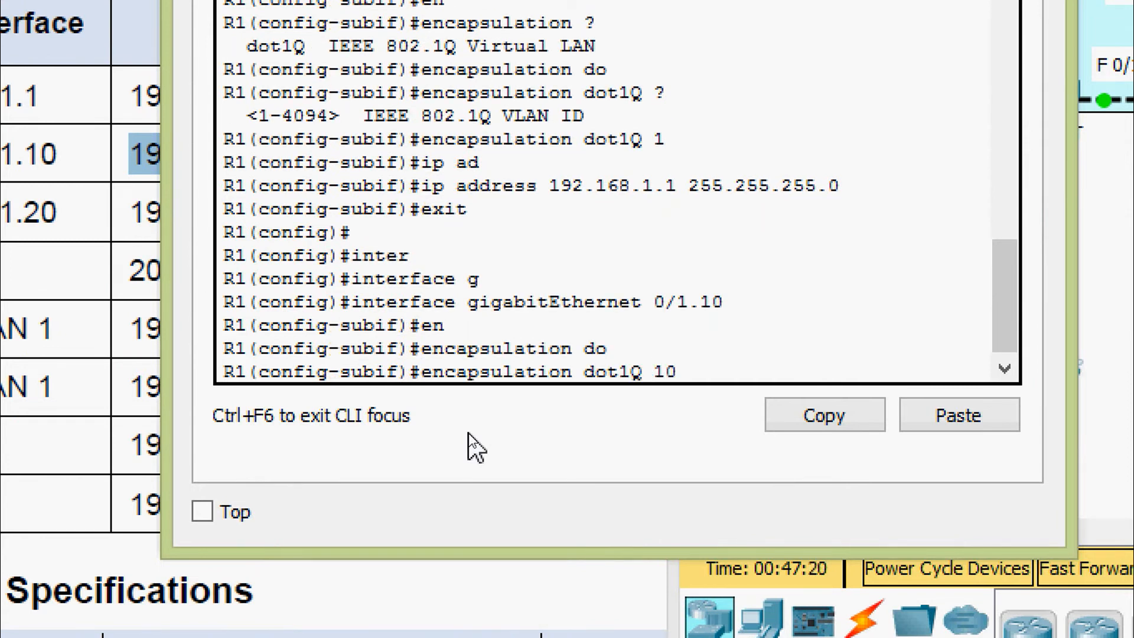
{"action": "type", "text": "10"}
{"action": "key", "text": "Return"}
Assign IP address 192.168.10.1 with mask 255.255.255.0 to R1's G0/1.10 subinterface, then close R1's window.
{"action": "type", "text": "ip ad"}
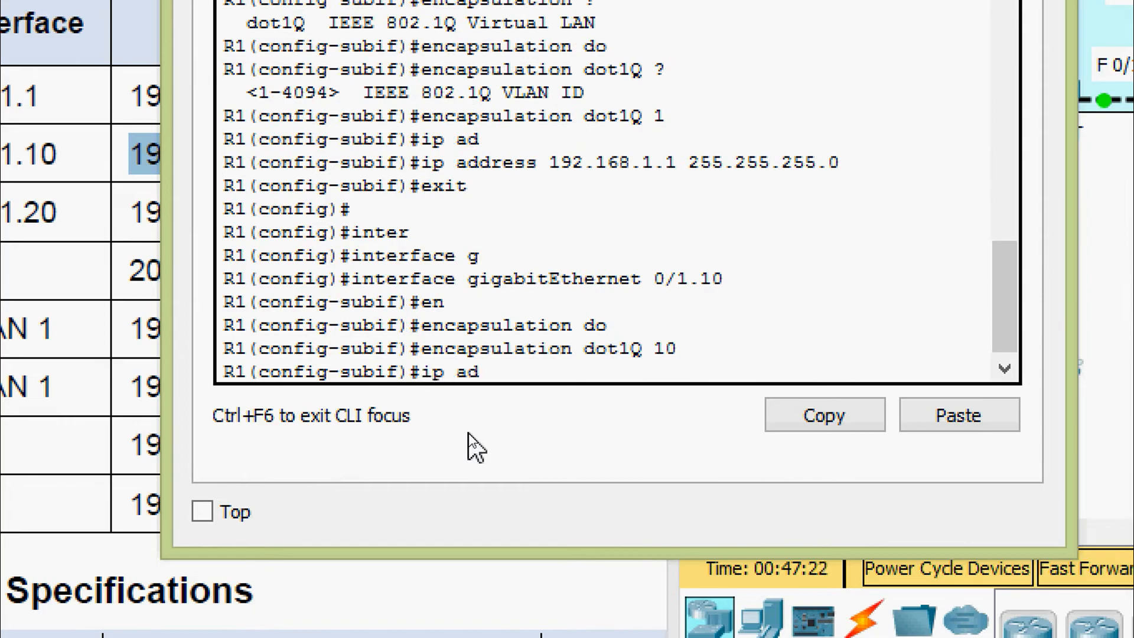
{"action": "key", "text": "Tab"}
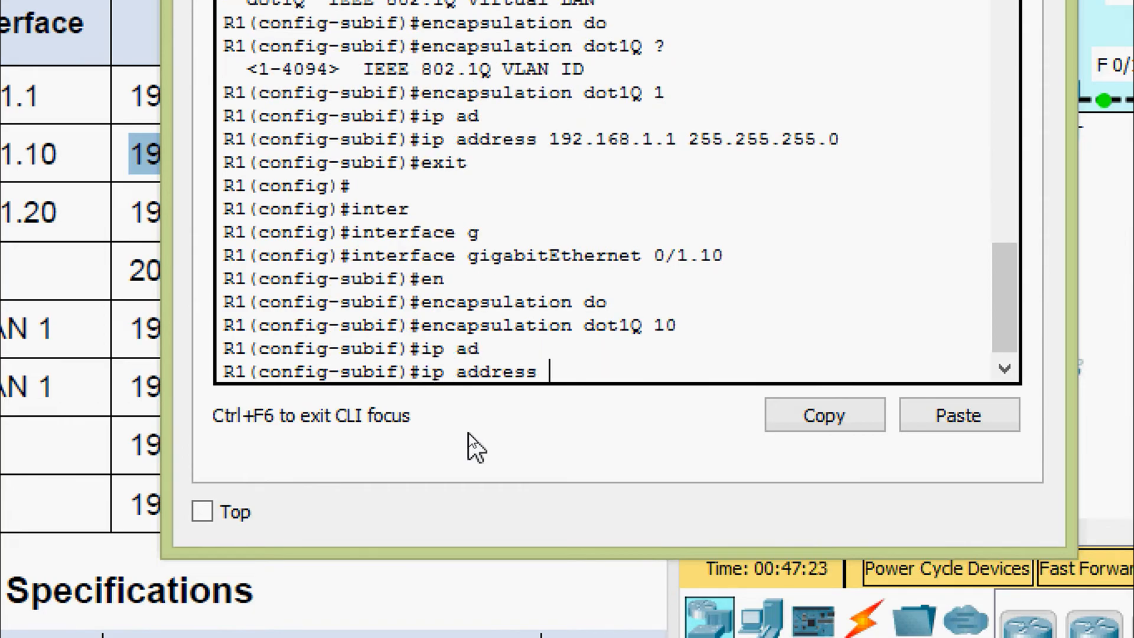
{"action": "right_click", "coordinate": [562, 376]}
{"action": "left_click", "coordinate": [597, 425]}
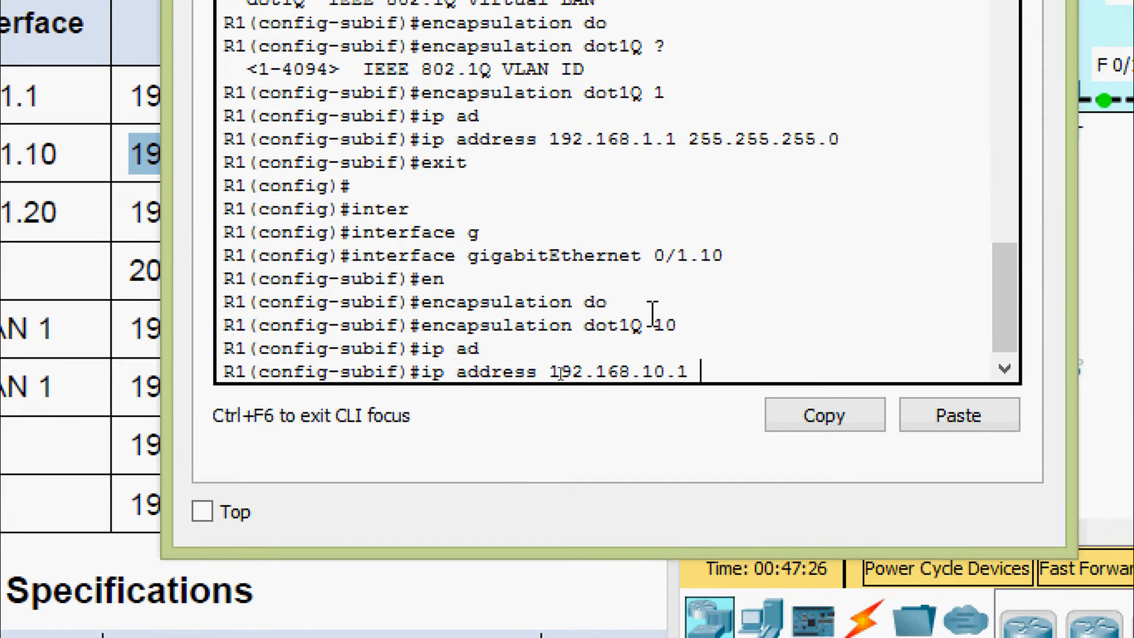
{"action": "type", "text": "255.255.255"}
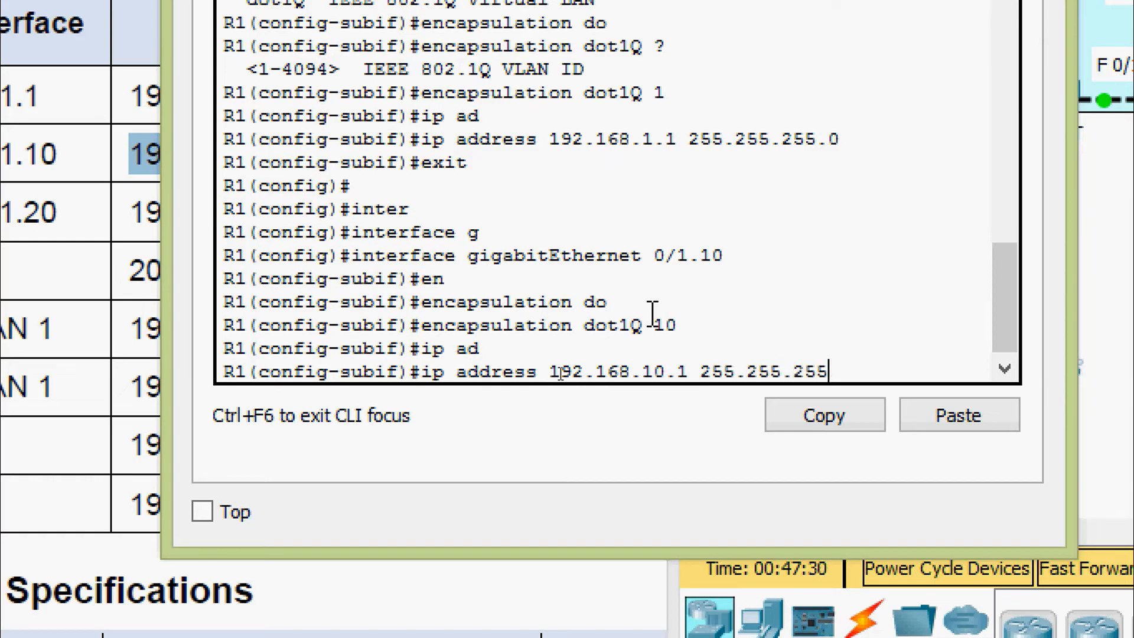
{"action": "type", "text": ".0"}
{"action": "key", "text": "Return"}
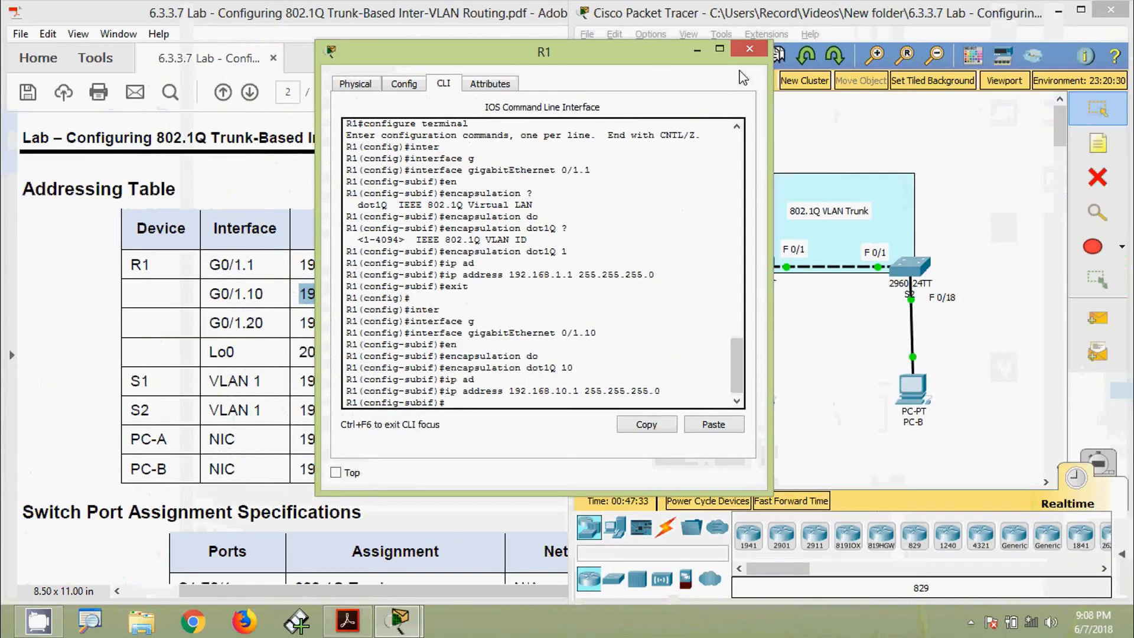
{"action": "left_click", "coordinate": [745, 55]}
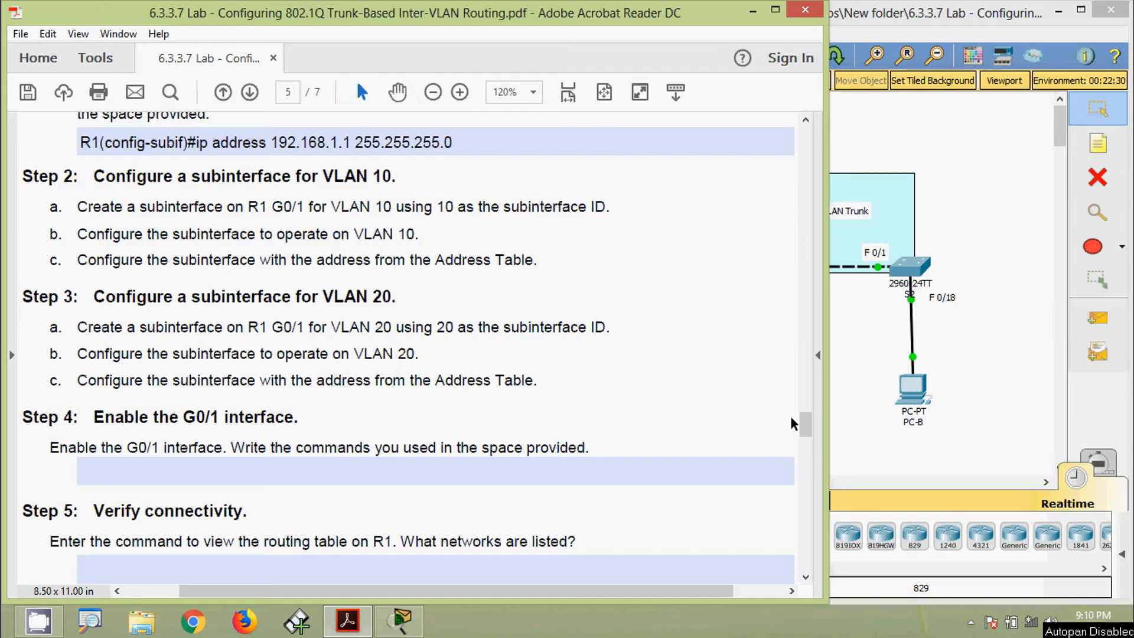
Copy the G0/1.20 IP address from the lab PDF's Addressing Table and reopen R1's command line in Packet Tracer.
{"action": "left_click_drag", "start_coordinate": [800, 419], "coordinate": [763, 204]}
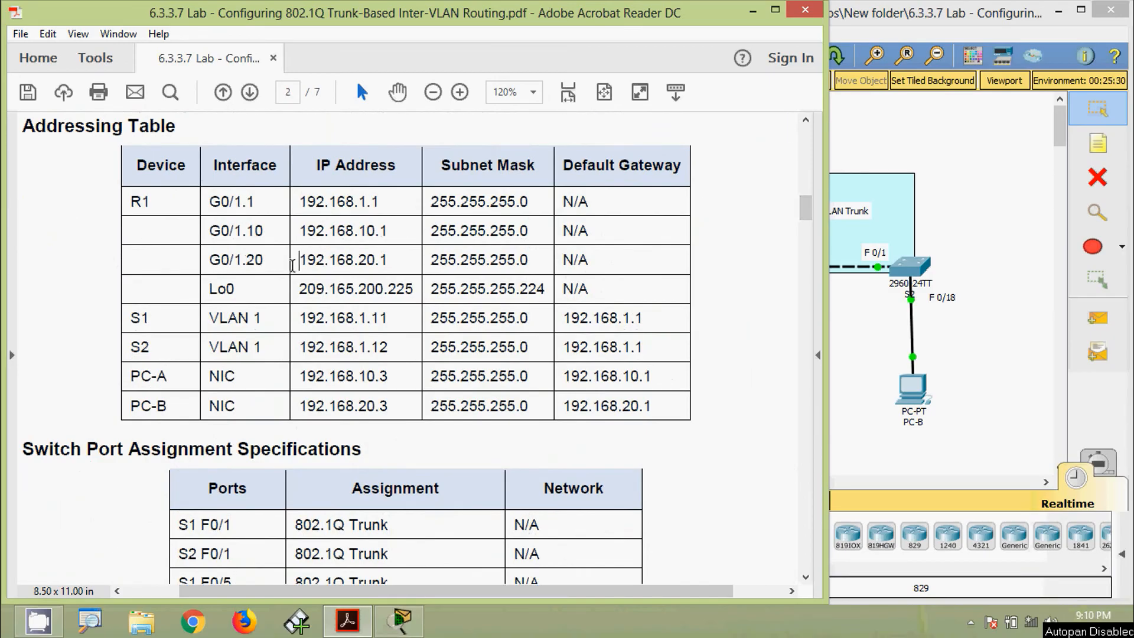
{"action": "left_click_drag", "start_coordinate": [300, 262], "coordinate": [388, 260]}
{"action": "key", "text": "super+c"}
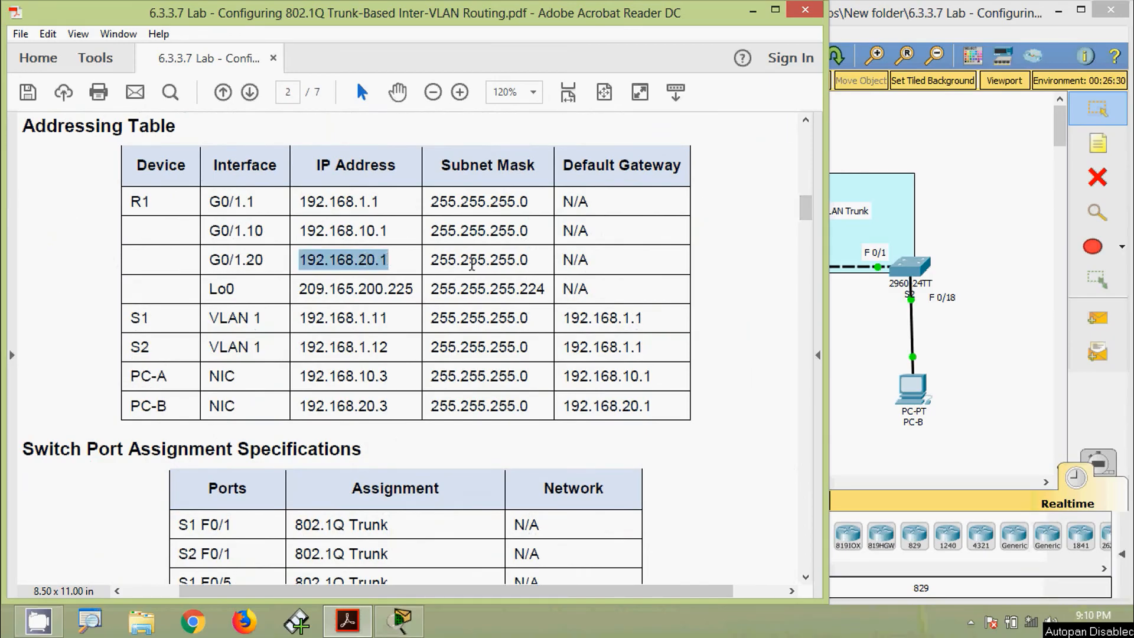
{"action": "left_click", "coordinate": [866, 394]}
{"action": "left_click", "coordinate": [750, 170]}
{"action": "left_click_drag", "start_coordinate": [570, 80], "coordinate": [613, 35]}
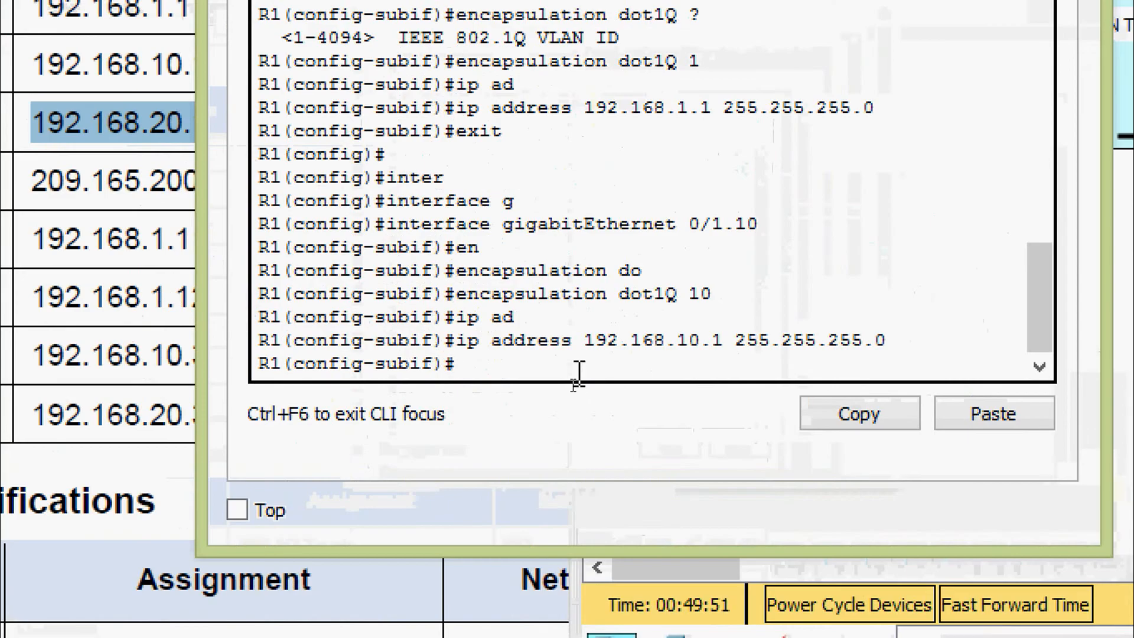
Exit R1's G0/1.10 subinterface configuration and create the subinterface gigabitEthernet 0/1.20.
{"action": "type", "text": "exit"}
{"action": "key", "text": "Return"}
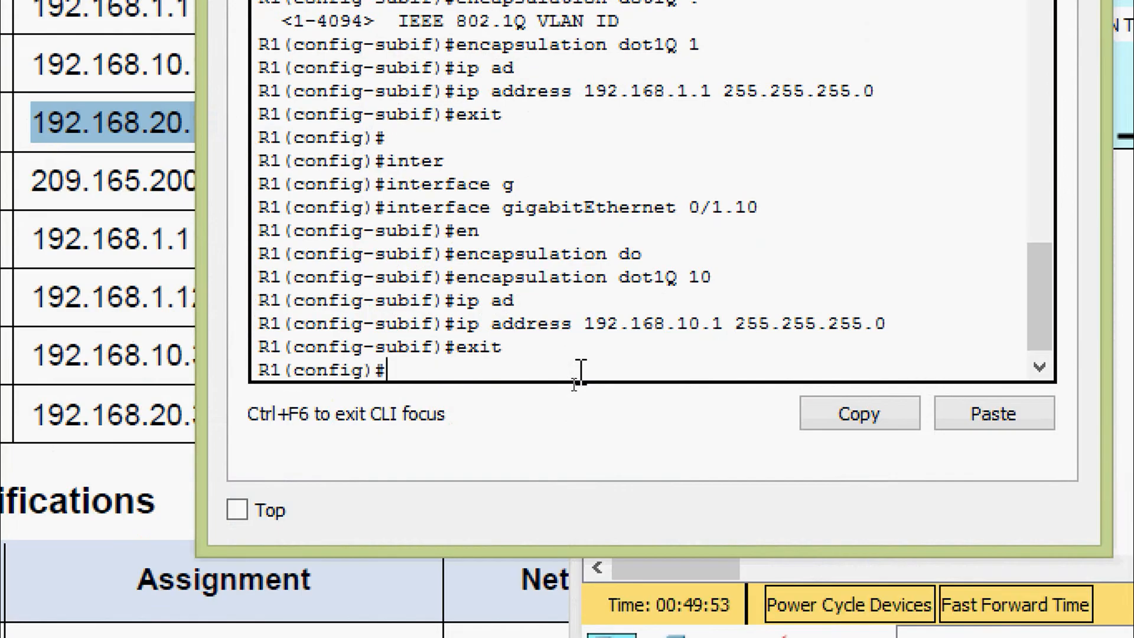
{"action": "type", "text": "inter"}
{"action": "key", "text": "Tab"}
{"action": "type", "text": "g"}
{"action": "key", "text": "Tab"}
{"action": "type", "text": "0/1"}
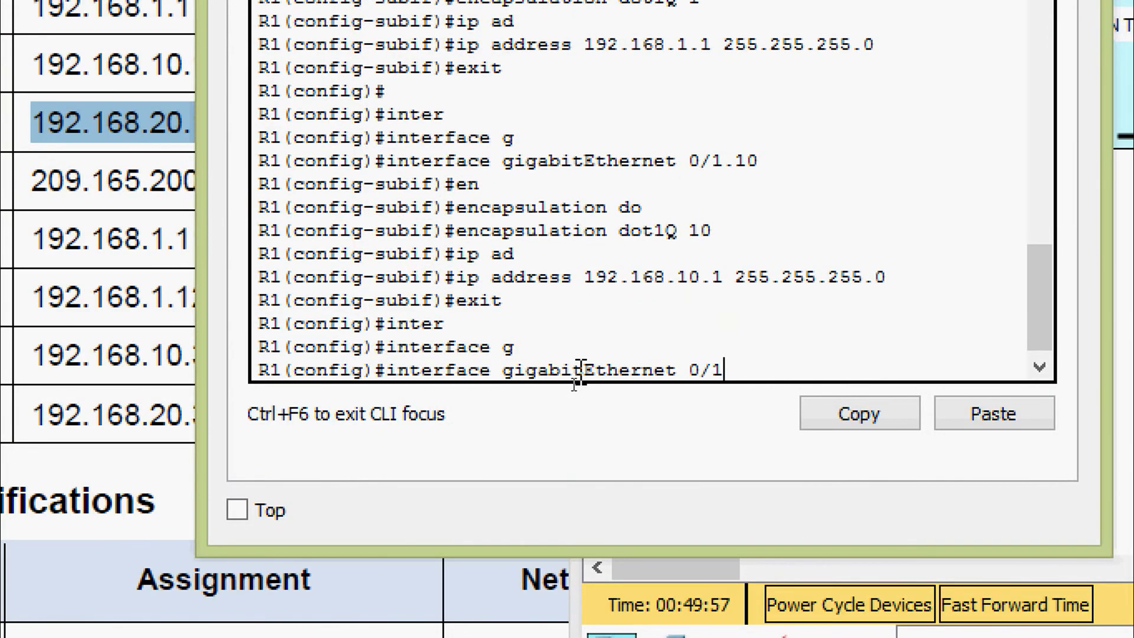
{"action": "type", "text": ".20"}
{"action": "key", "text": "Return"}
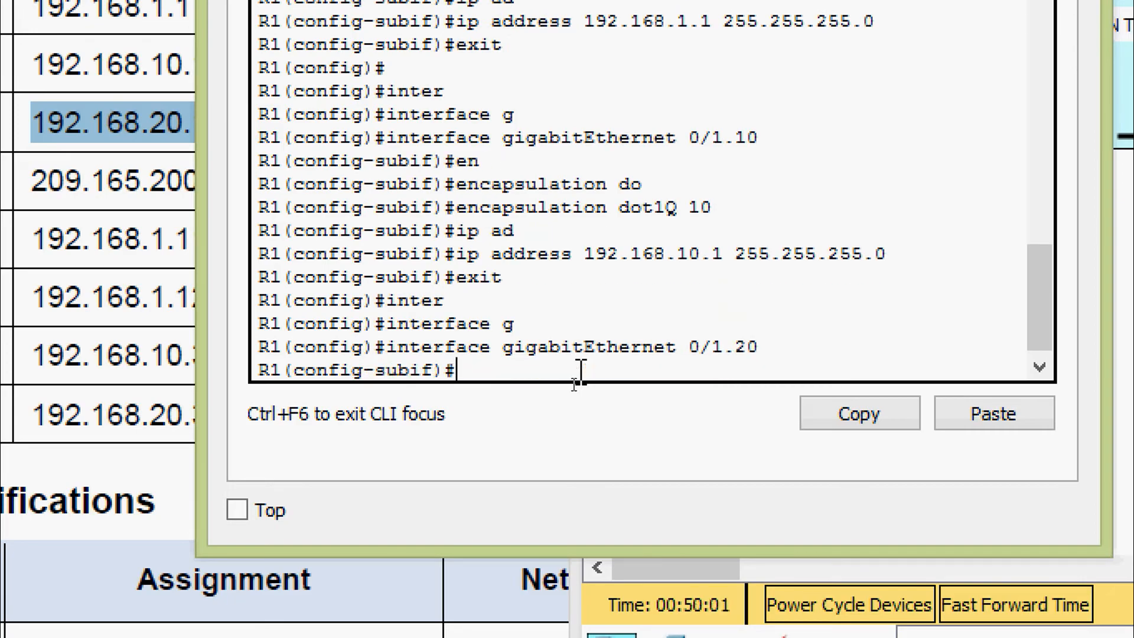
Set R1's G0/1.20 subinterface to operate on VLAN 20 with encapsulation dot1Q 20.
{"action": "type", "text": "en"}
{"action": "key", "text": "Tab"}
{"action": "type", "text": "do"}
{"action": "key", "text": "Tab"}
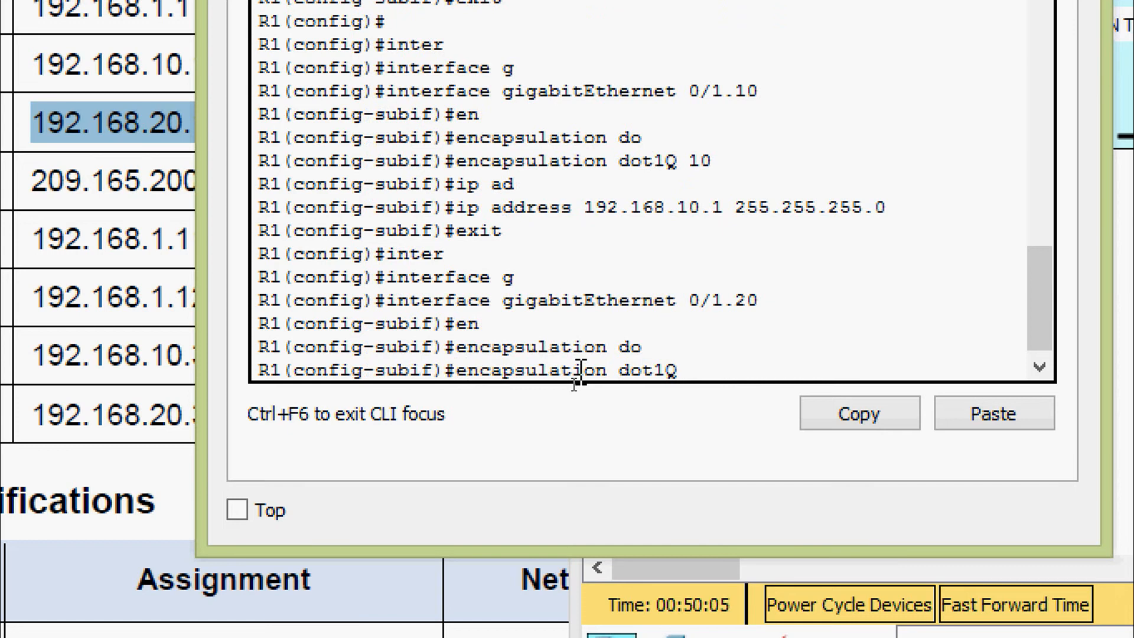
{"action": "type", "text": "20"}
{"action": "key", "text": "Return"}
Assign IP address 192.168.20.1 with mask 255.255.255.0 to R1's G0/1.20 subinterface, then exit its configuration and close R1's window.
{"action": "type", "text": "ip "}
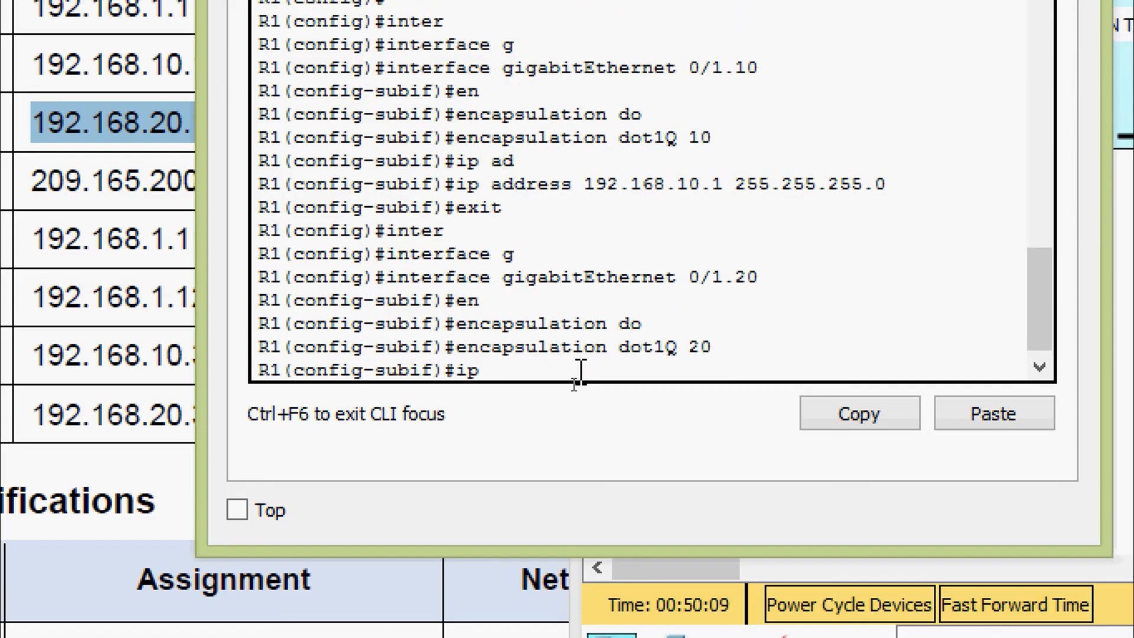
{"action": "type", "text": "ad"}
{"action": "key", "text": "Tab"}
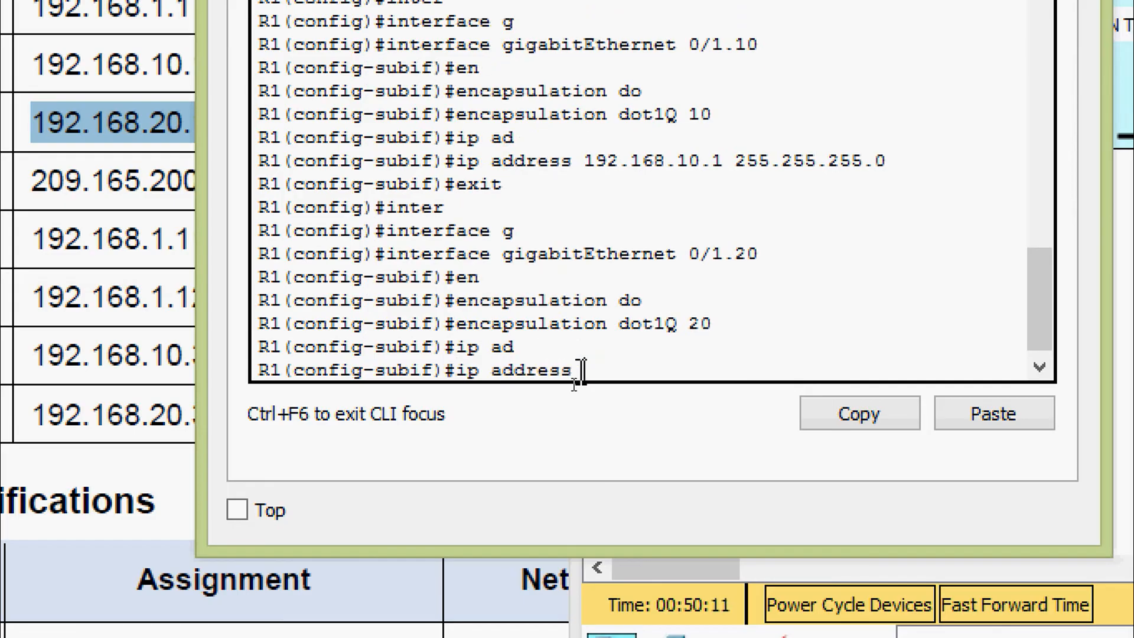
{"action": "right_click", "coordinate": [587, 370]}
{"action": "left_click", "coordinate": [611, 429]}
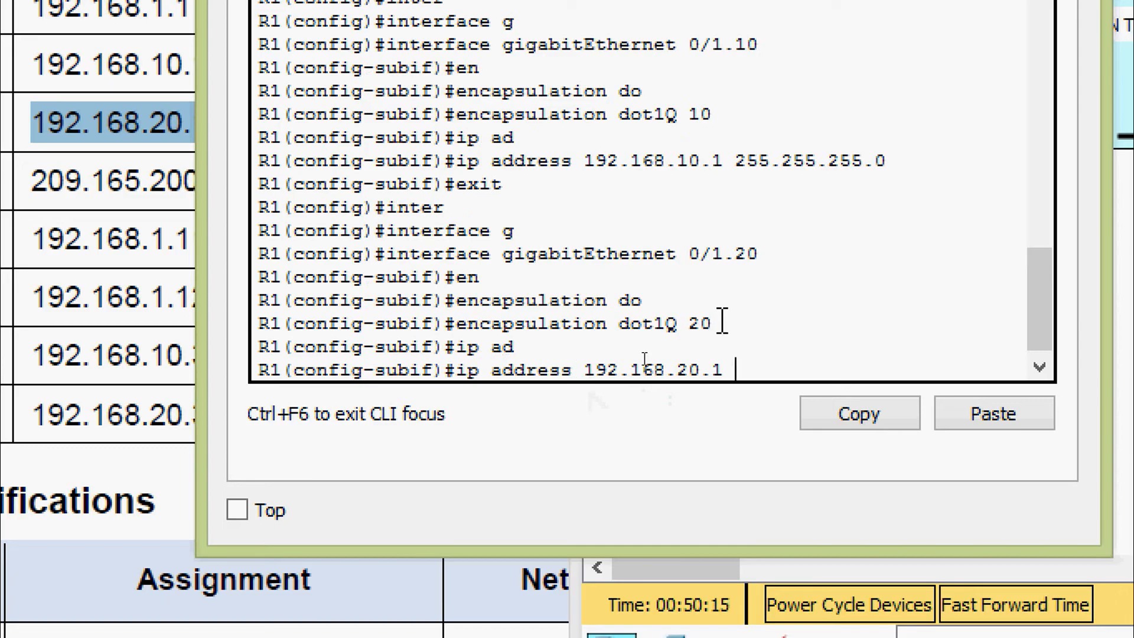
{"action": "type", "text": "255.255.255"}
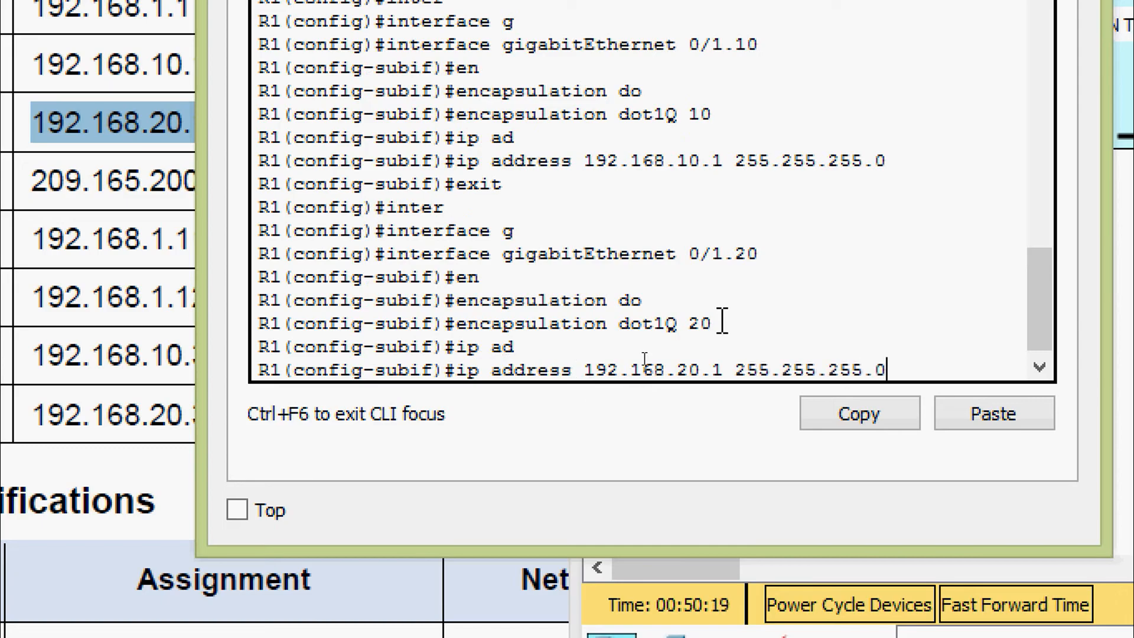
{"action": "type", "text": ".0"}
{"action": "key", "text": "Return"}
{"action": "type", "text": "exit"}
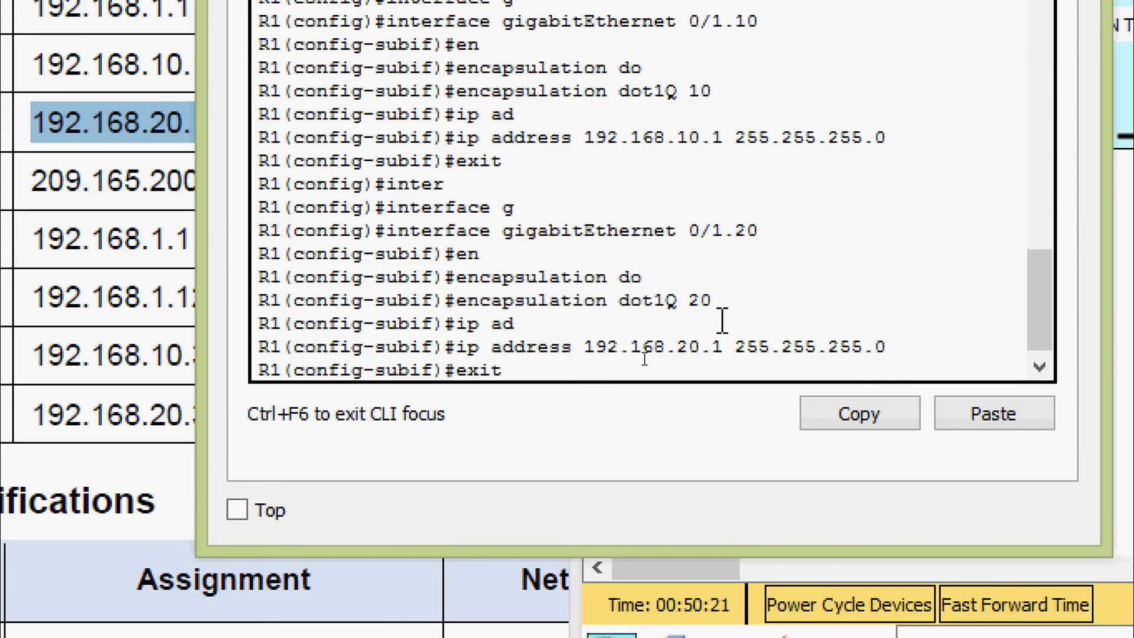
{"action": "key", "text": "Return"}
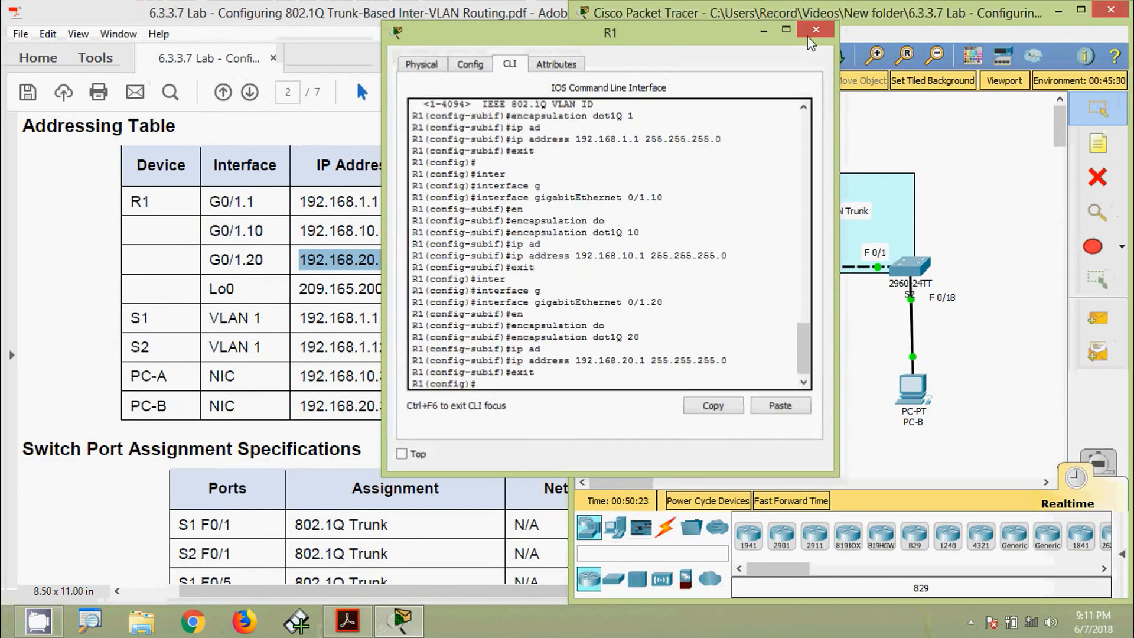
{"action": "left_click", "coordinate": [813, 31]}
Reopen R1's command line in Packet Tracer and enable interface gigabitEthernet 0/1 with no shutdown, as Step 4 of the lab PDF asks.
{"action": "left_click", "coordinate": [486, 259]}
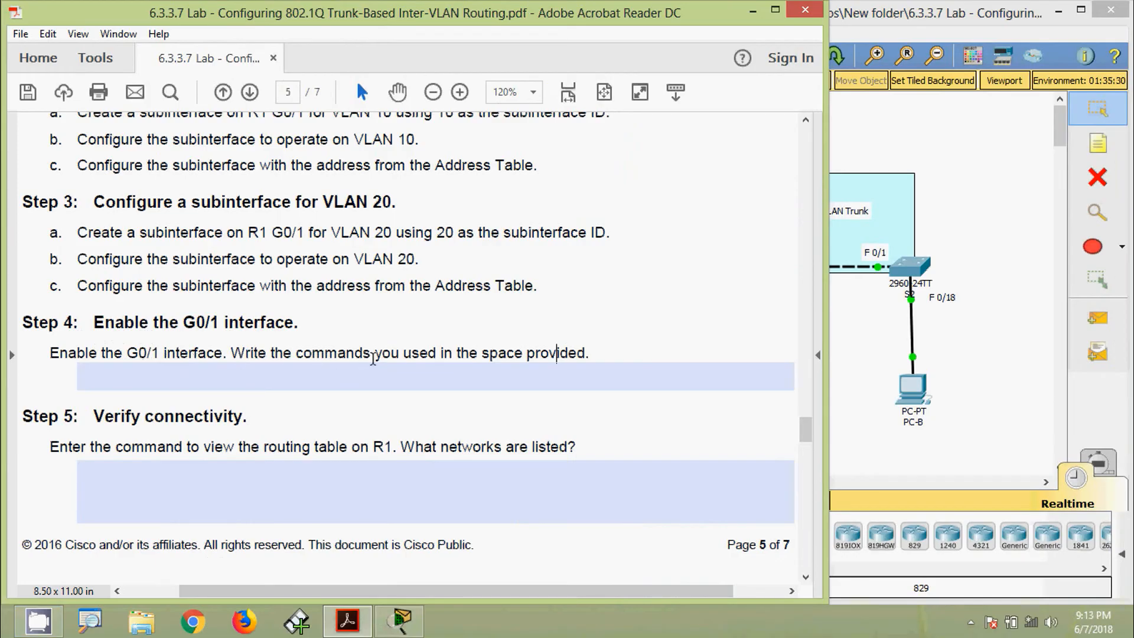
{"action": "left_click", "coordinate": [854, 372]}
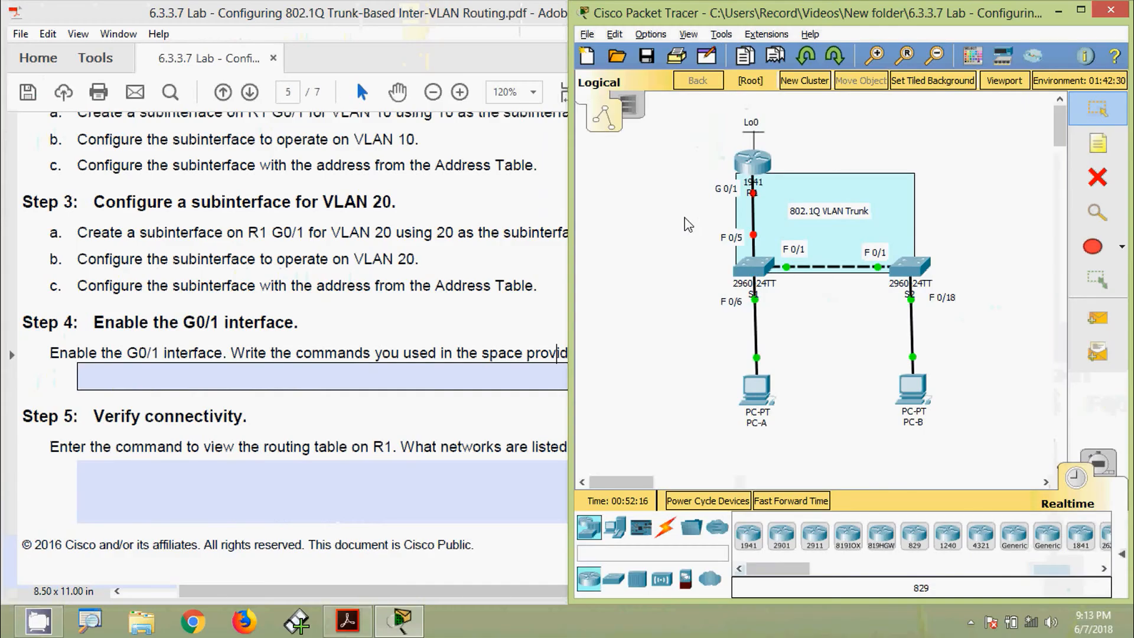
{"action": "left_click", "coordinate": [723, 141]}
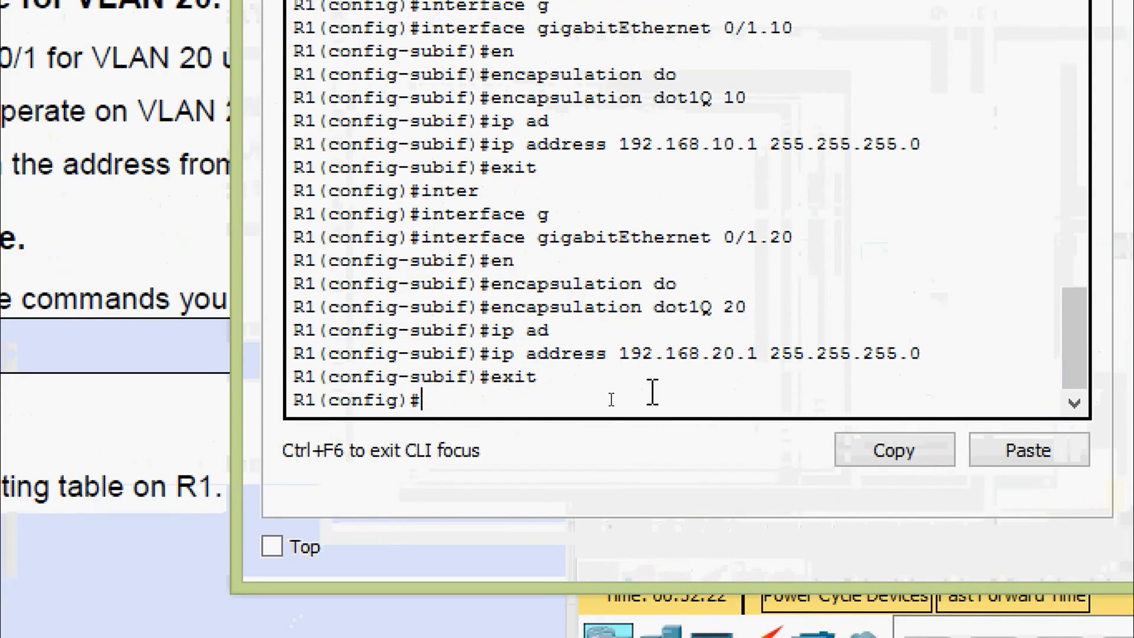
{"action": "type", "text": "inter"}
{"action": "key", "text": "Tab"}
{"action": "type", "text": "g"}
{"action": "key", "text": "Tab"}
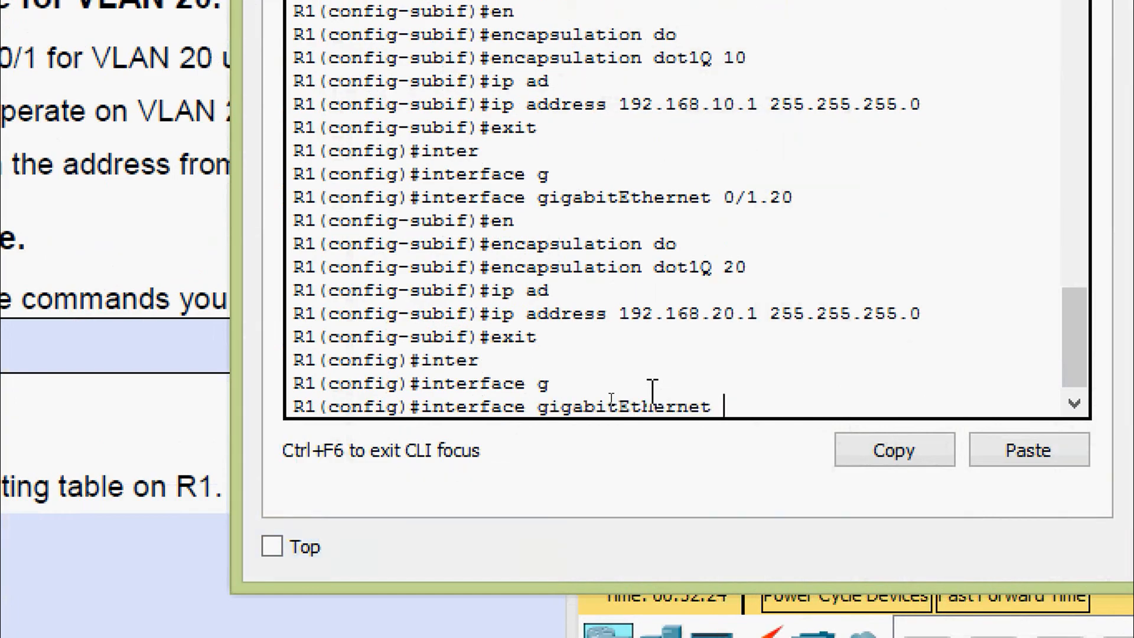
{"action": "type", "text": "0/1"}
{"action": "key", "text": "Return"}
{"action": "type", "text": "no shu"}
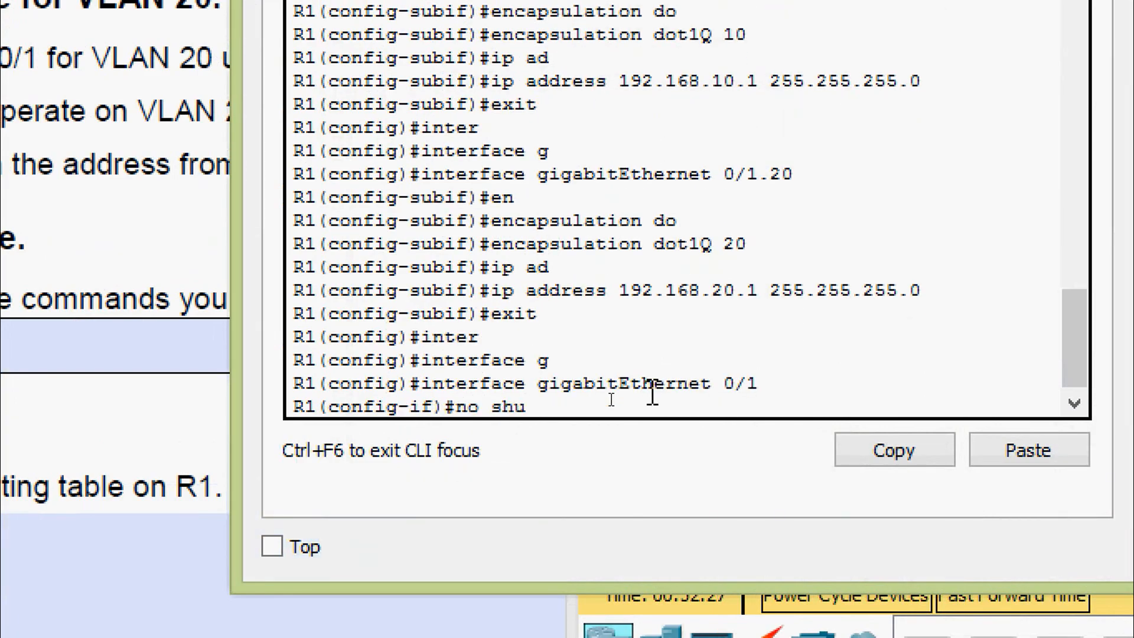
{"action": "key", "text": "Tab"}
{"action": "key", "text": "Return"}
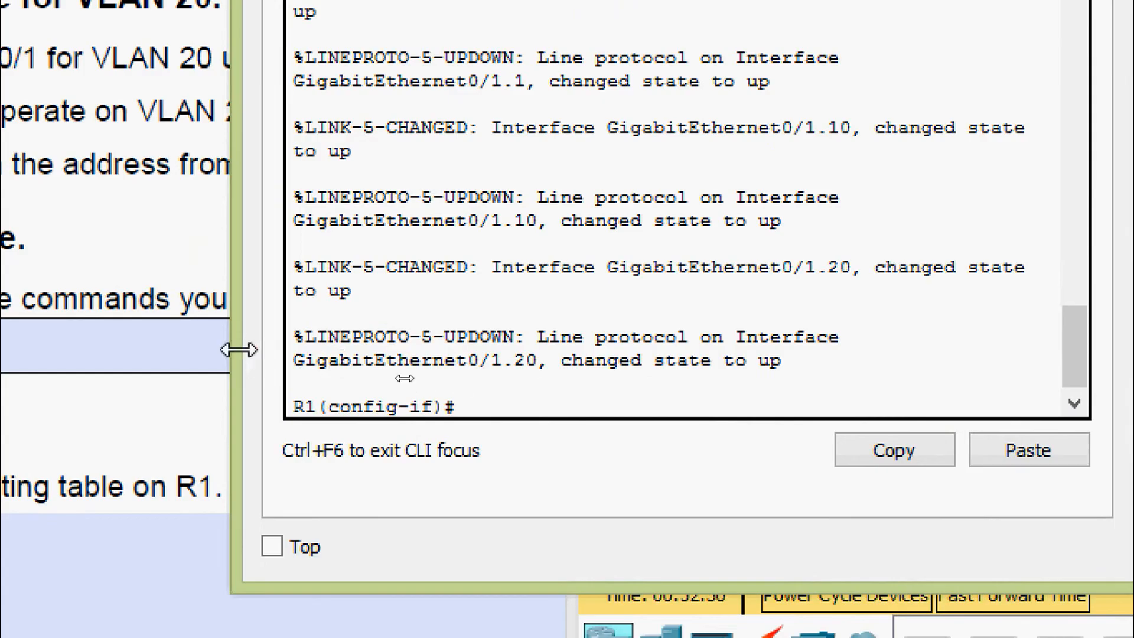
Widen R1's window, examine the line protocol messages for subinterfaces G0/1.1, G0/1.10 and G0/1.20, and close it.
{"action": "left_click_drag", "start_coordinate": [239, 350], "coordinate": [3, 352]}
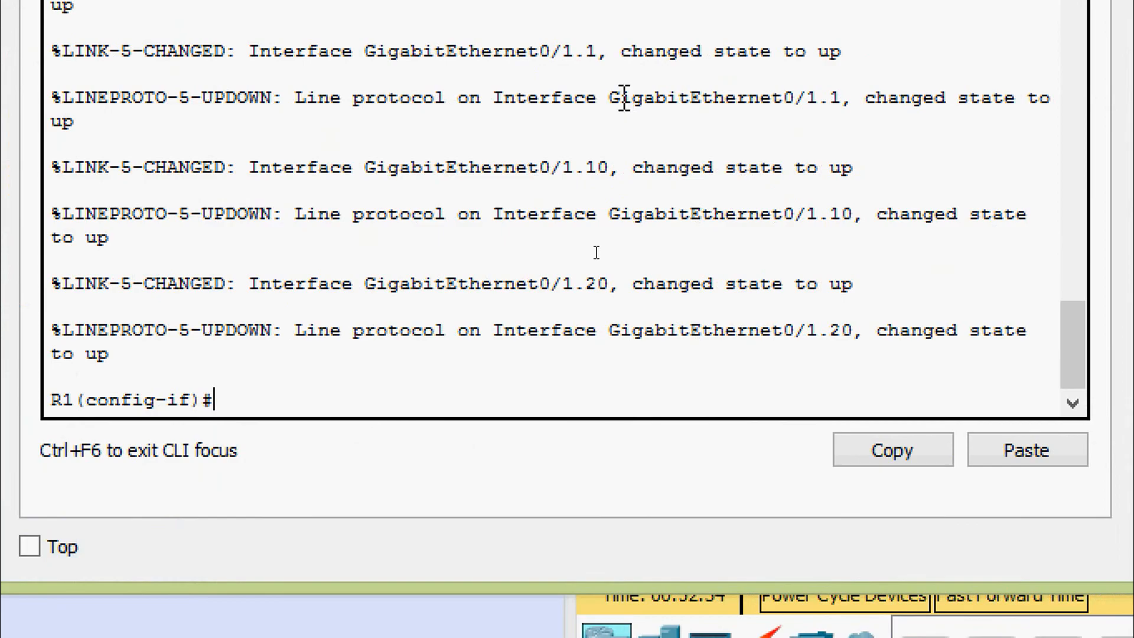
{"action": "left_click_drag", "start_coordinate": [611, 98], "coordinate": [844, 98]}
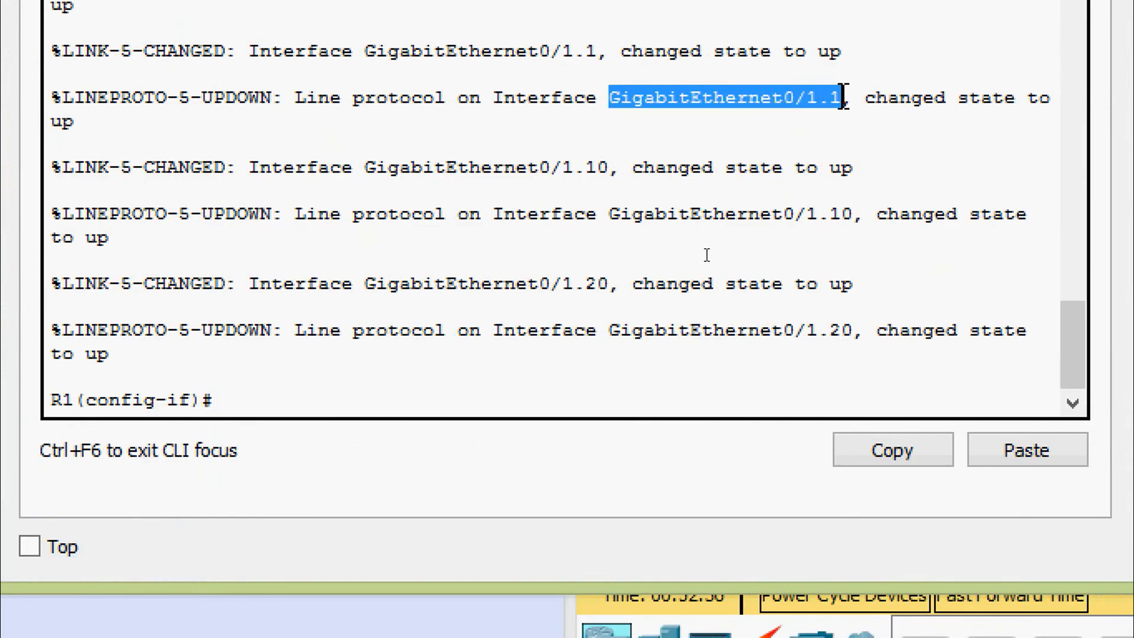
{"action": "left_click_drag", "start_coordinate": [715, 214], "coordinate": [877, 215]}
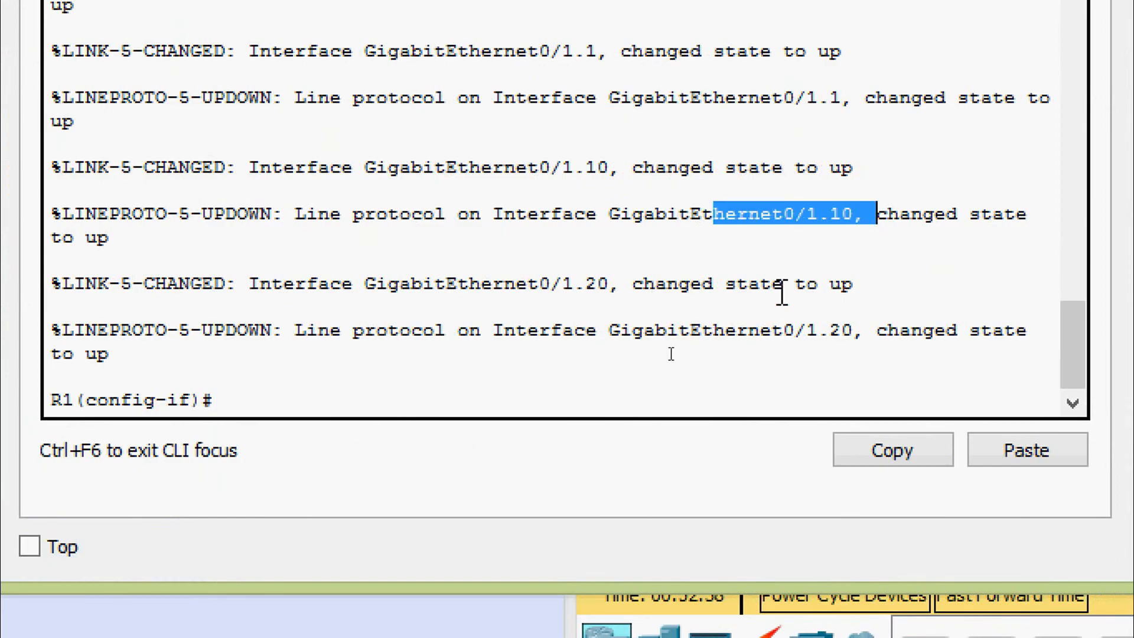
{"action": "left_click_drag", "start_coordinate": [725, 330], "coordinate": [852, 330]}
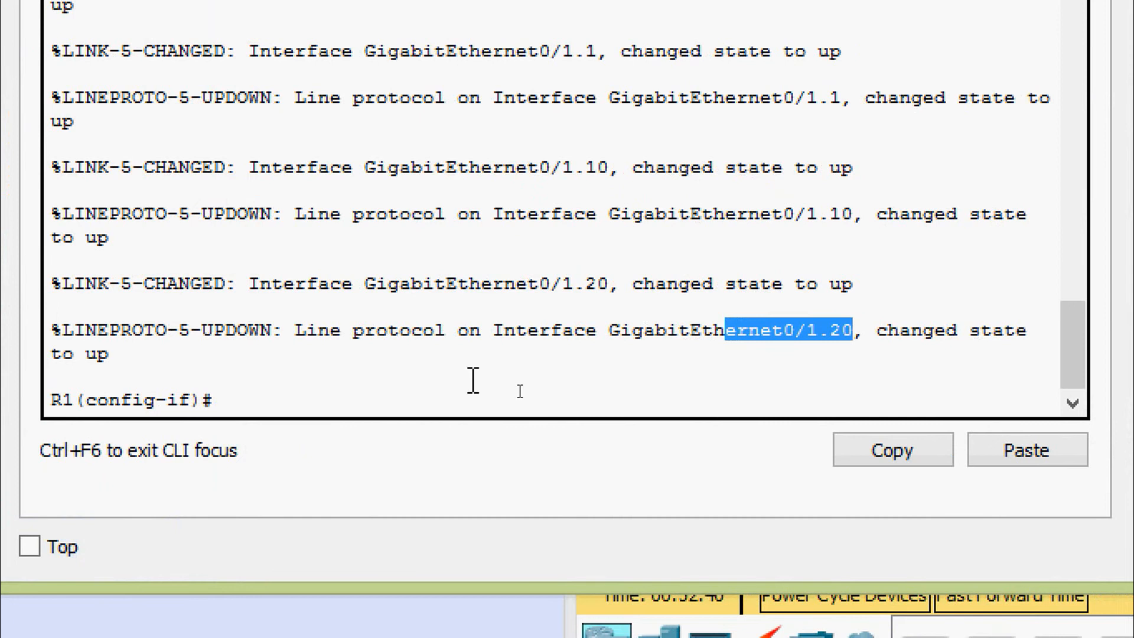
{"action": "left_click", "coordinate": [600, 379]}
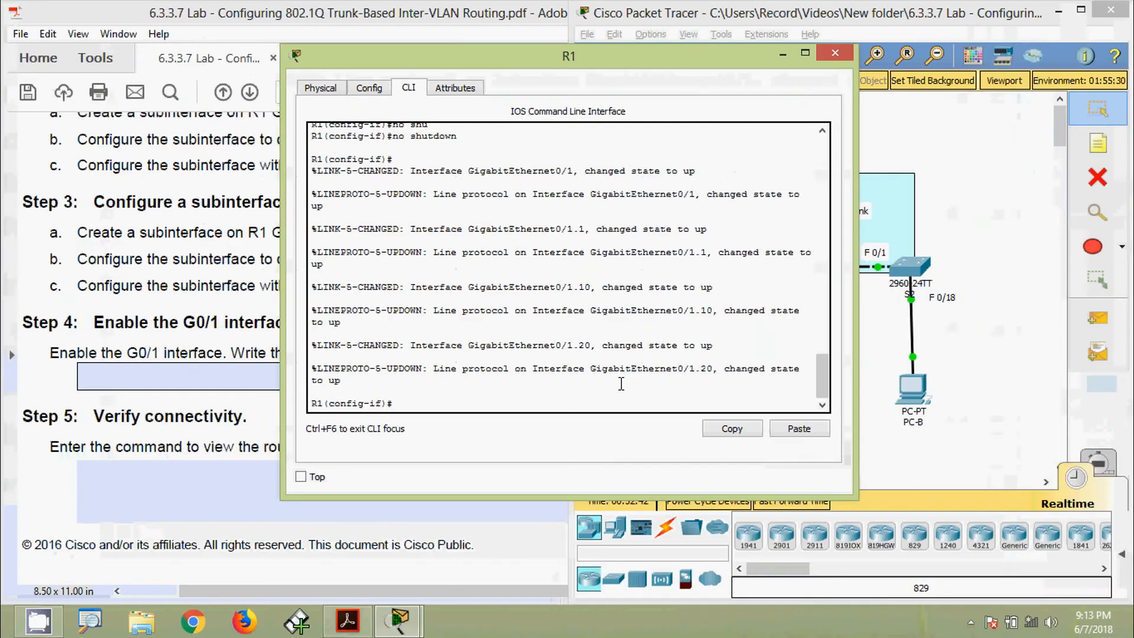
{"action": "left_click", "coordinate": [835, 53]}
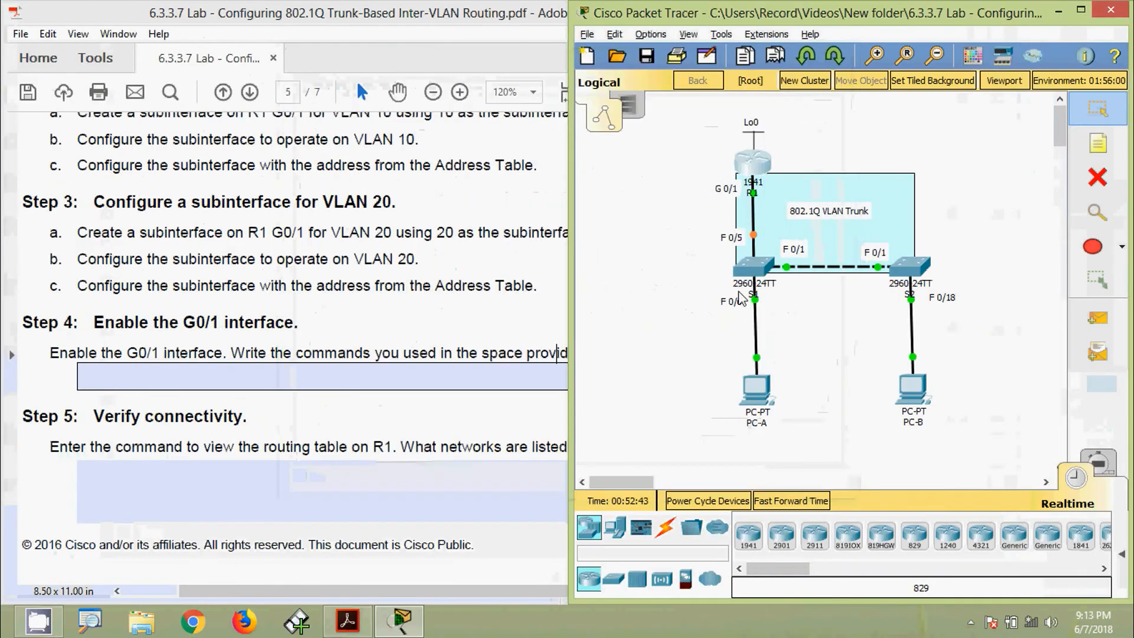
Copy the interface gigabitEthernet 0/1 and no shutdown lines from R1's command line and activate the Step 4 answer field in the PDF.
{"action": "left_click", "coordinate": [512, 315]}
{"action": "scroll", "coordinate": [440, 433], "scroll_direction": "down", "scroll_amount": 1}
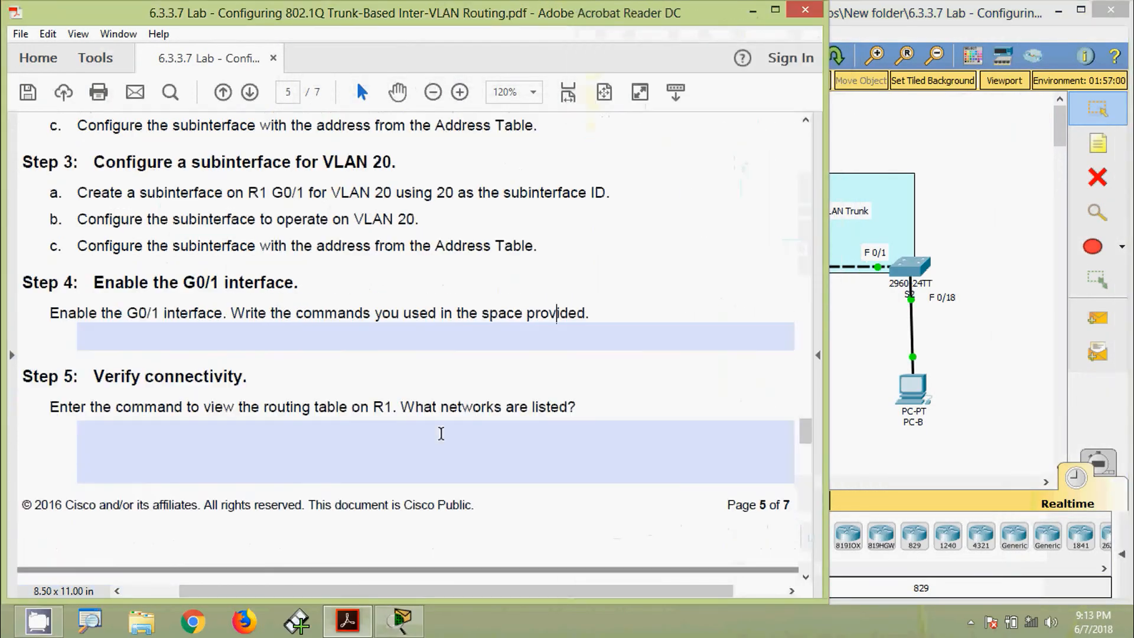
{"action": "left_click", "coordinate": [846, 359]}
{"action": "left_click", "coordinate": [749, 168]}
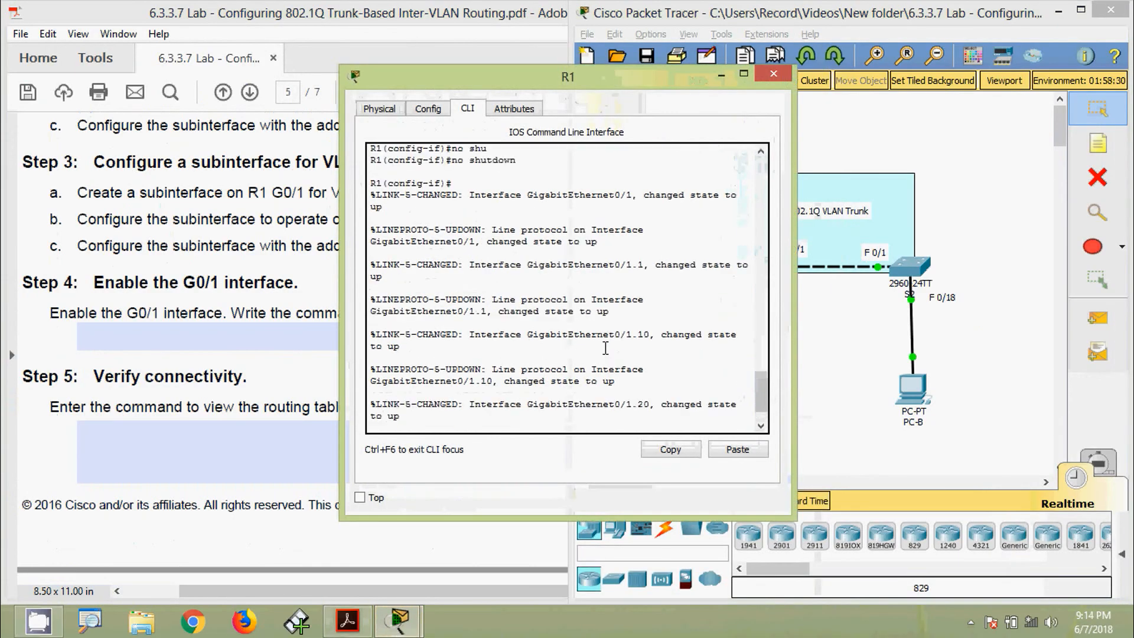
{"action": "scroll", "coordinate": [605, 348], "scroll_direction": "up", "scroll_amount": 3}
{"action": "left_click_drag", "start_coordinate": [595, 287], "coordinate": [449, 287]}
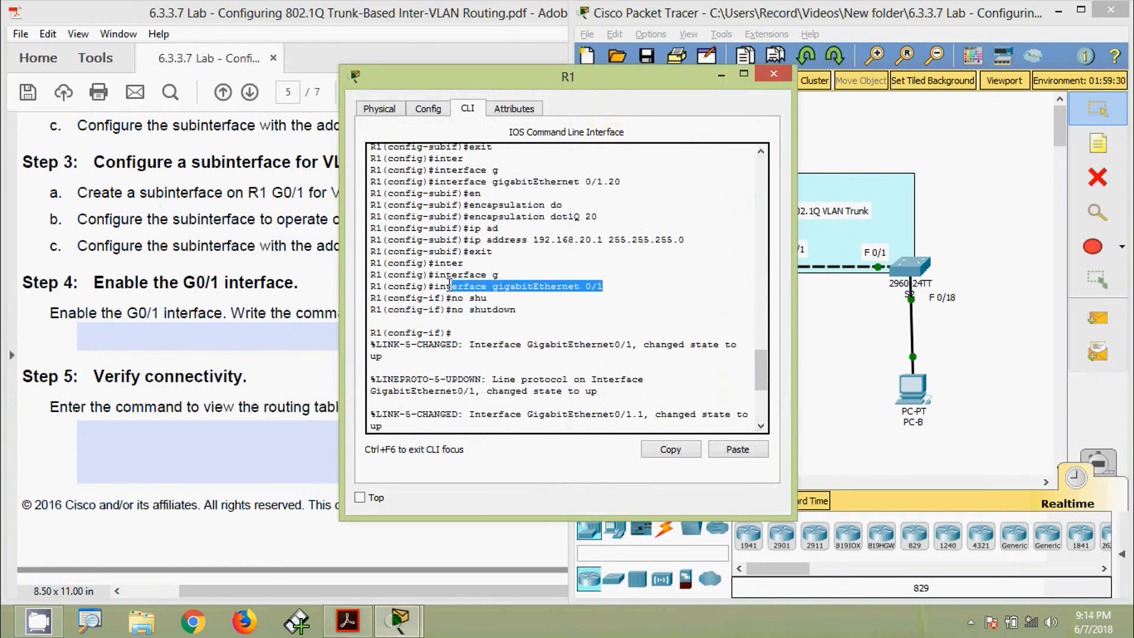
{"action": "left_click_drag", "start_coordinate": [517, 310], "coordinate": [366, 287]}
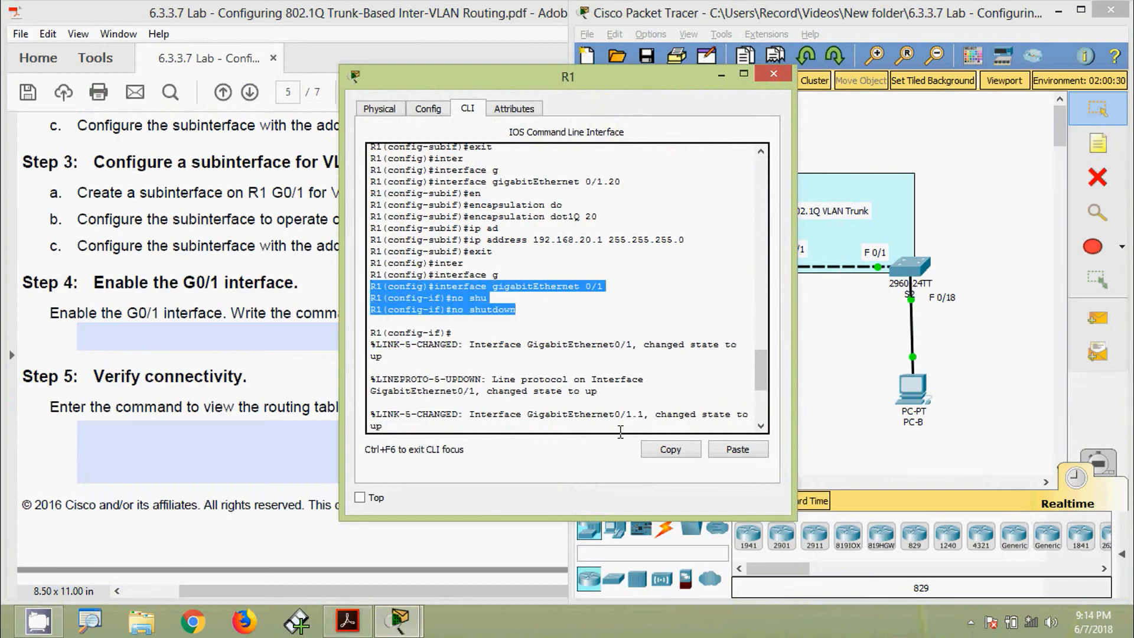
{"action": "left_click", "coordinate": [670, 448]}
{"action": "left_click", "coordinate": [231, 344]}
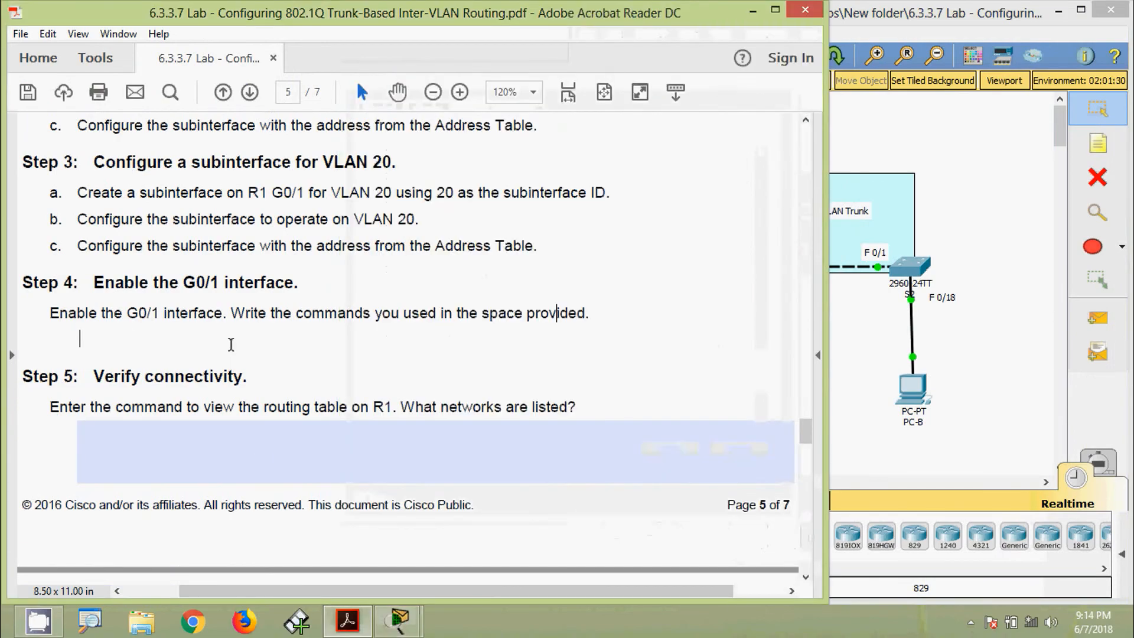
{"action": "key", "text": "ctrl+v"}
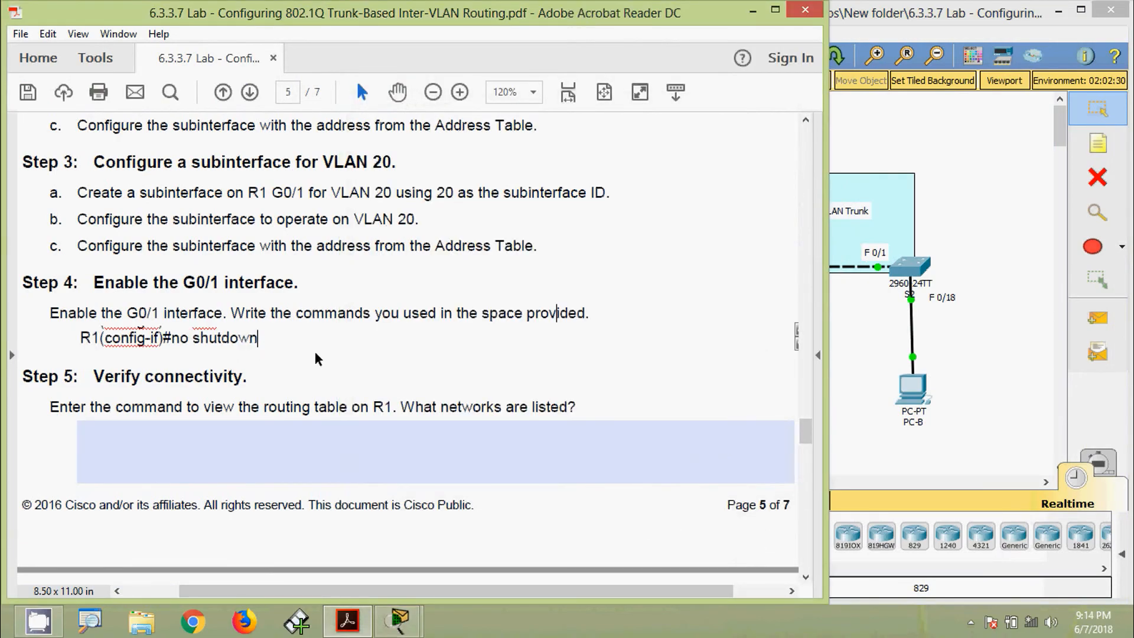
{"action": "key", "text": "BackSpace"}
{"action": "key", "text": "BackSpace"}
{"action": "key", "text": "BackSpace"}
{"action": "key", "text": "BackSpace"}
{"action": "key", "text": "BackSpace"}
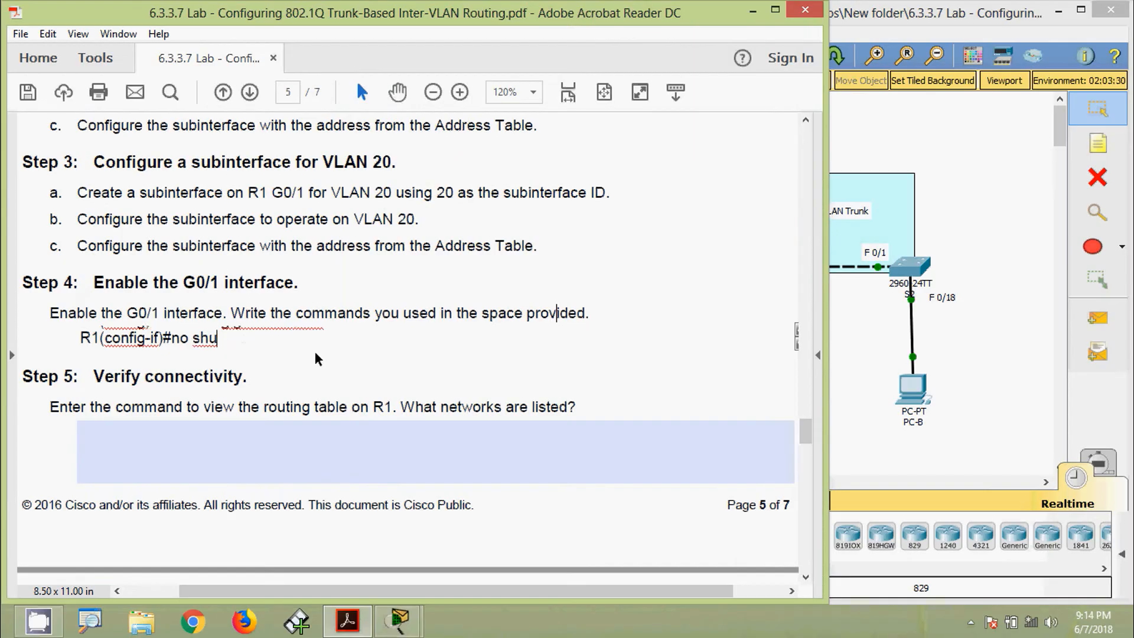
{"action": "key", "text": "BackSpace"}
{"action": "key", "text": "BackSpace"}
{"action": "key", "text": "BackSpace"}
{"action": "key", "text": "BackSpace"}
{"action": "key", "text": "BackSpace"}
{"action": "key", "text": "BackSpace"}
{"action": "key", "text": "BackSpace"}
{"action": "key", "text": "BackSpace"}
{"action": "key", "text": "BackSpace"}
{"action": "key", "text": "BackSpace"}
{"action": "key", "text": "BackSpace"}
{"action": "key", "text": "BackSpace"}
{"action": "key", "text": "BackSpace"}
{"action": "key", "text": "BackSpace"}
{"action": "key", "text": "BackSpace"}
{"action": "key", "text": "BackSpace"}
{"action": "key", "text": "BackSpace"}
{"action": "key", "text": "BackSpace"}
{"action": "key", "text": "BackSpace"}
{"action": "key", "text": "BackSpace"}
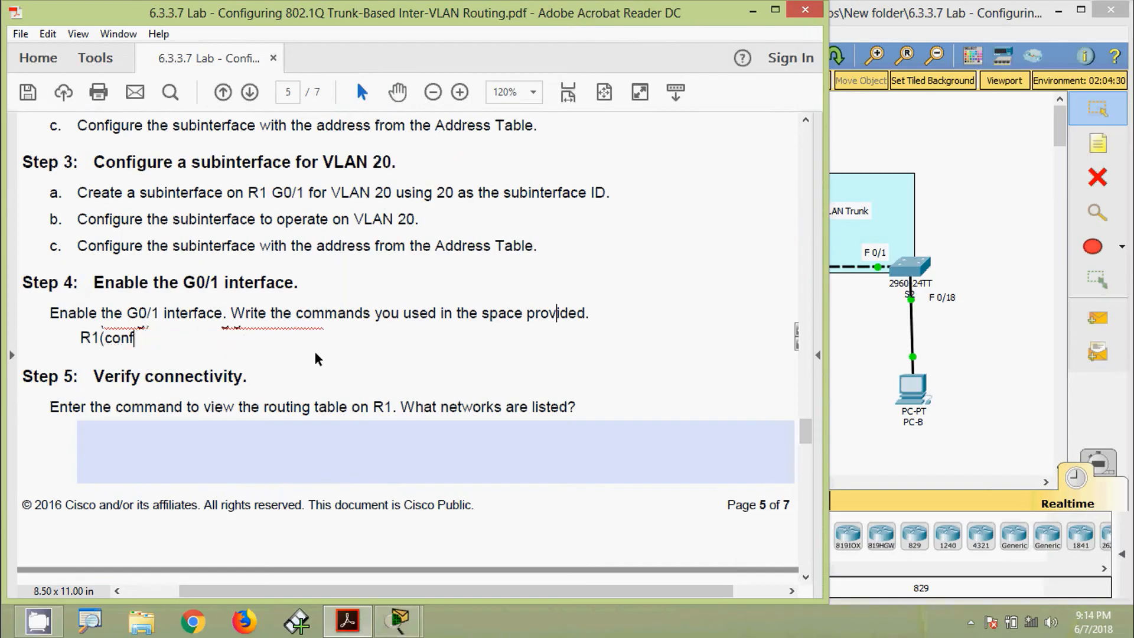
Record R1(config)#interface gigabitEthernet 0/1 and R1(config-if)#no shutdown in the PDF's Step 4 answer field.
{"action": "key", "text": "ctrl+v"}
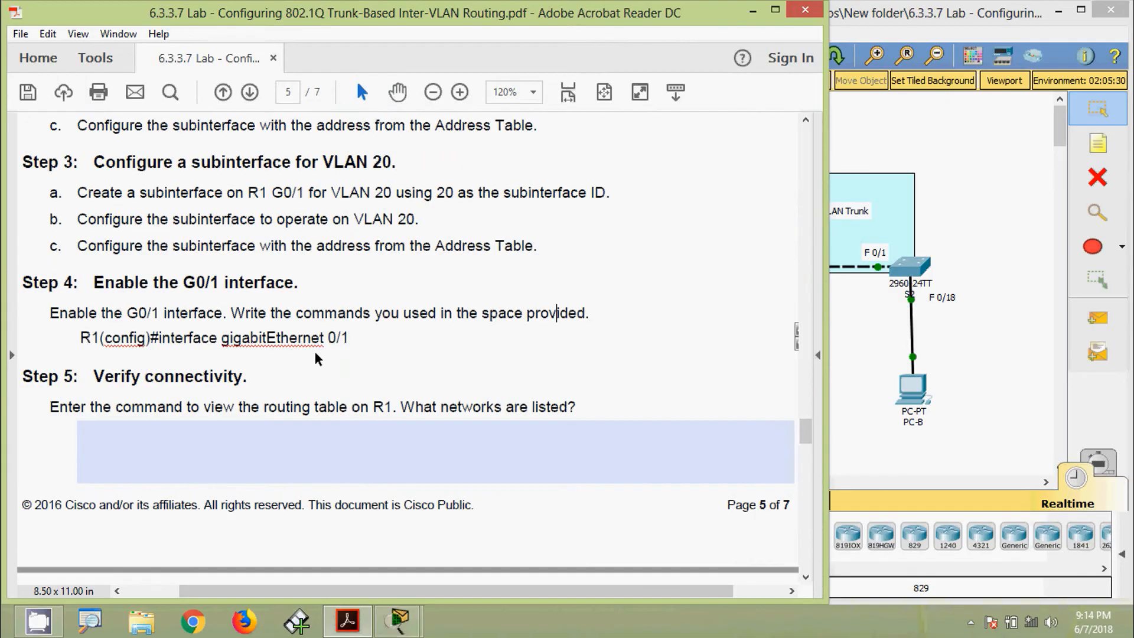
{"action": "key", "text": "ctrl+v"}
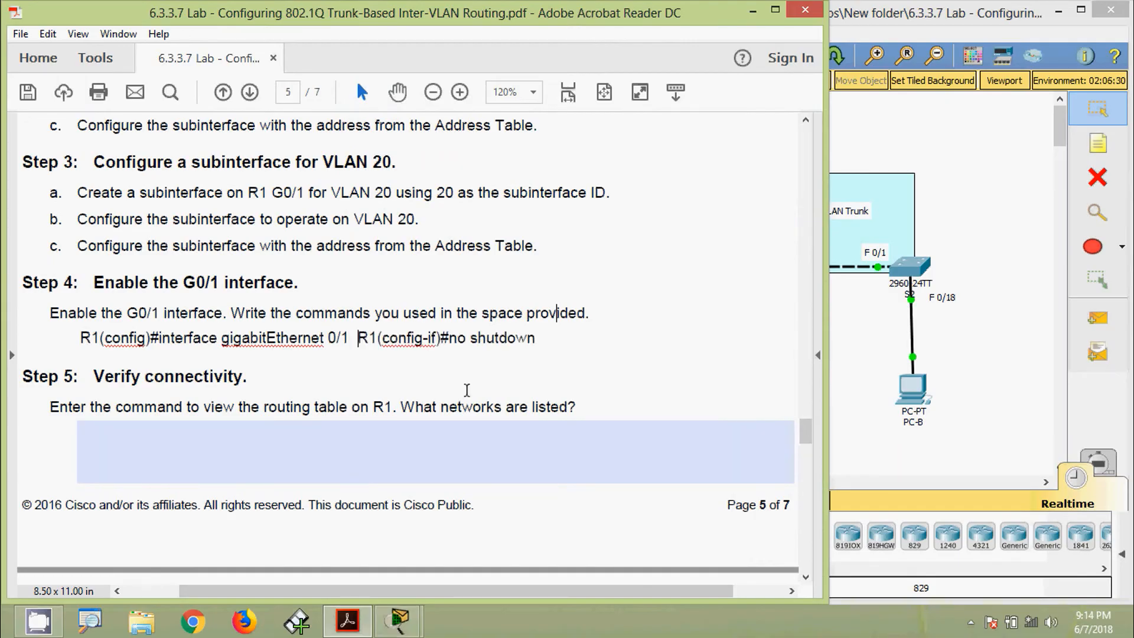
{"action": "left_click", "coordinate": [459, 397]}
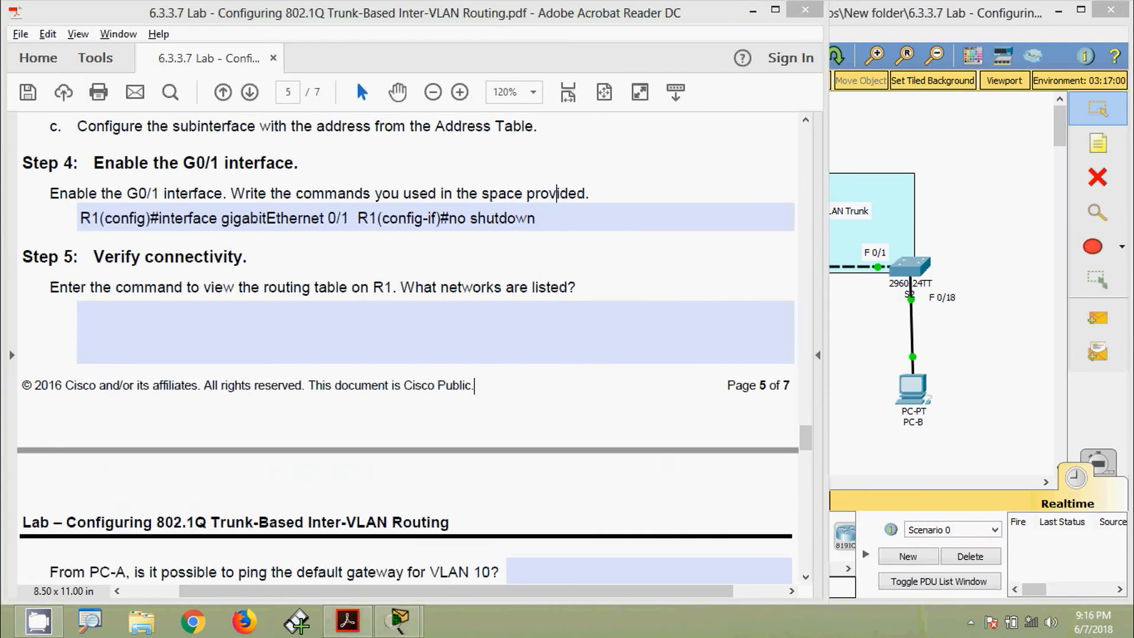
Read the Step 5 routing table question in the PDF, then reopen R1's command line in Packet Tracer and return to privileged EXEC mode.
{"action": "left_click", "coordinate": [233, 335]}
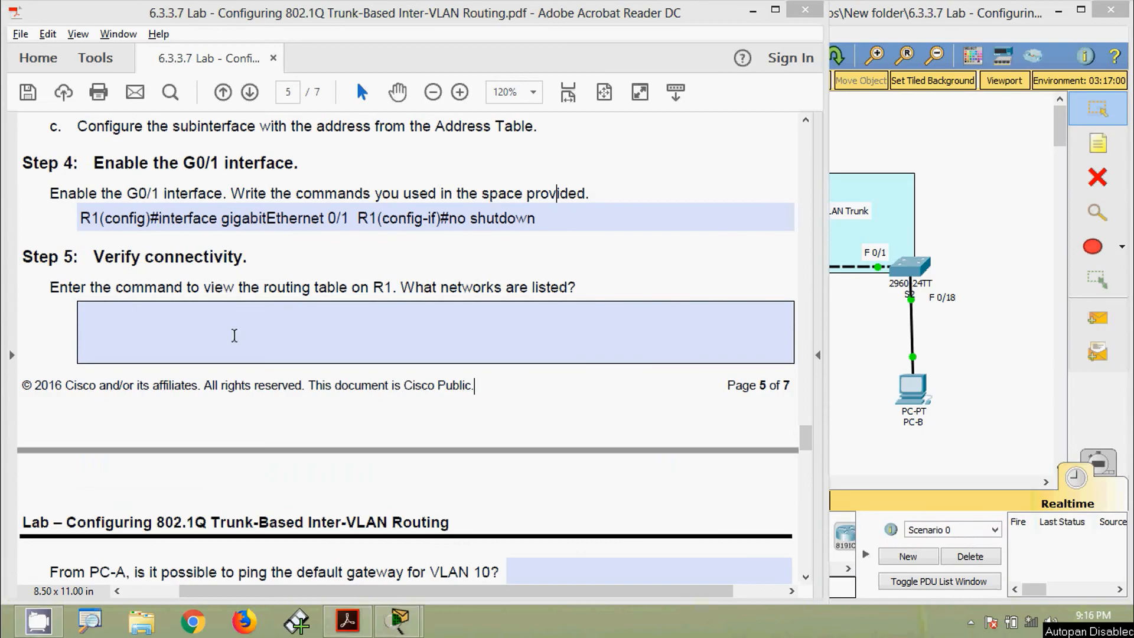
{"action": "left_click", "coordinate": [114, 285]}
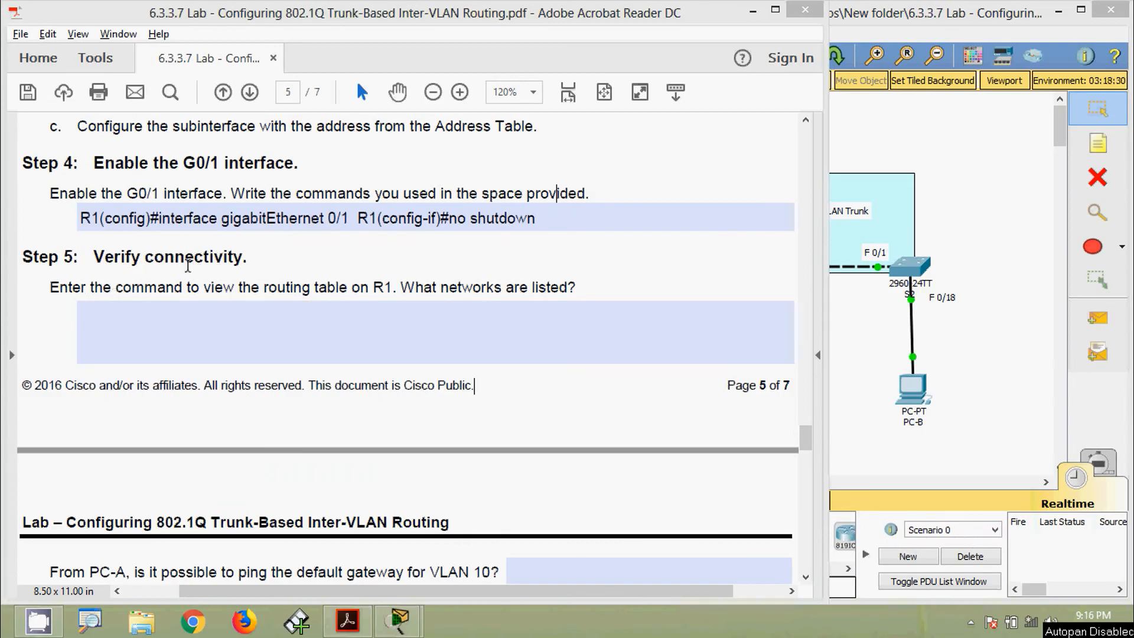
{"action": "left_click", "coordinate": [114, 302]}
{"action": "left_click", "coordinate": [147, 293]}
{"action": "left_click", "coordinate": [857, 385]}
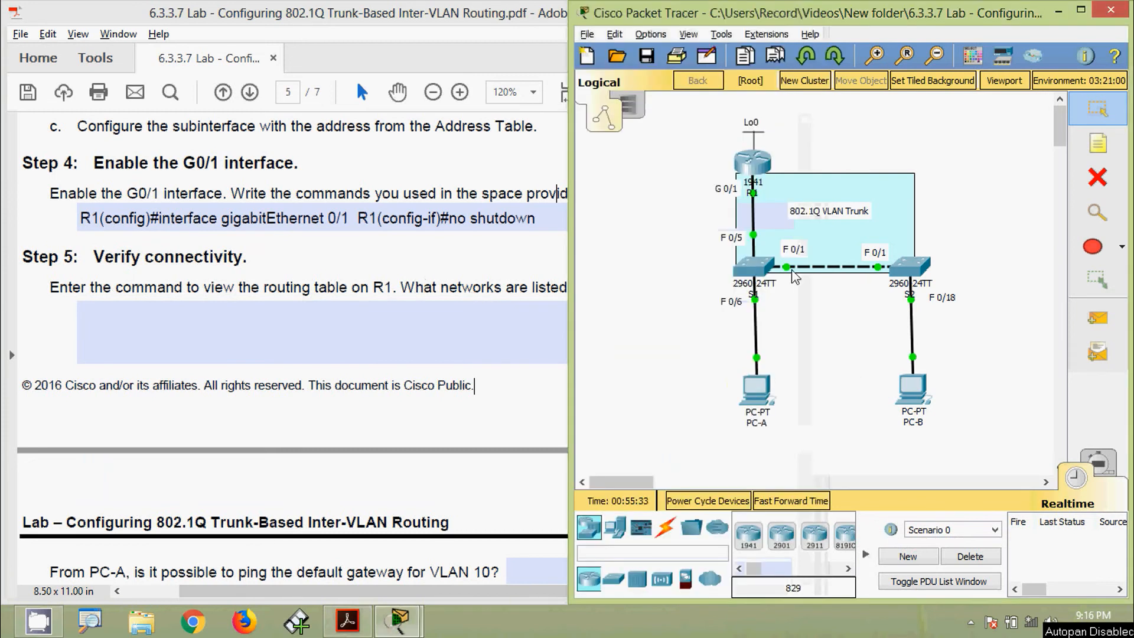
{"action": "left_click", "coordinate": [756, 177]}
{"action": "left_click_drag", "start_coordinate": [598, 78], "coordinate": [622, 63]}
{"action": "scroll", "coordinate": [518, 370], "scroll_direction": "down", "scroll_amount": 5}
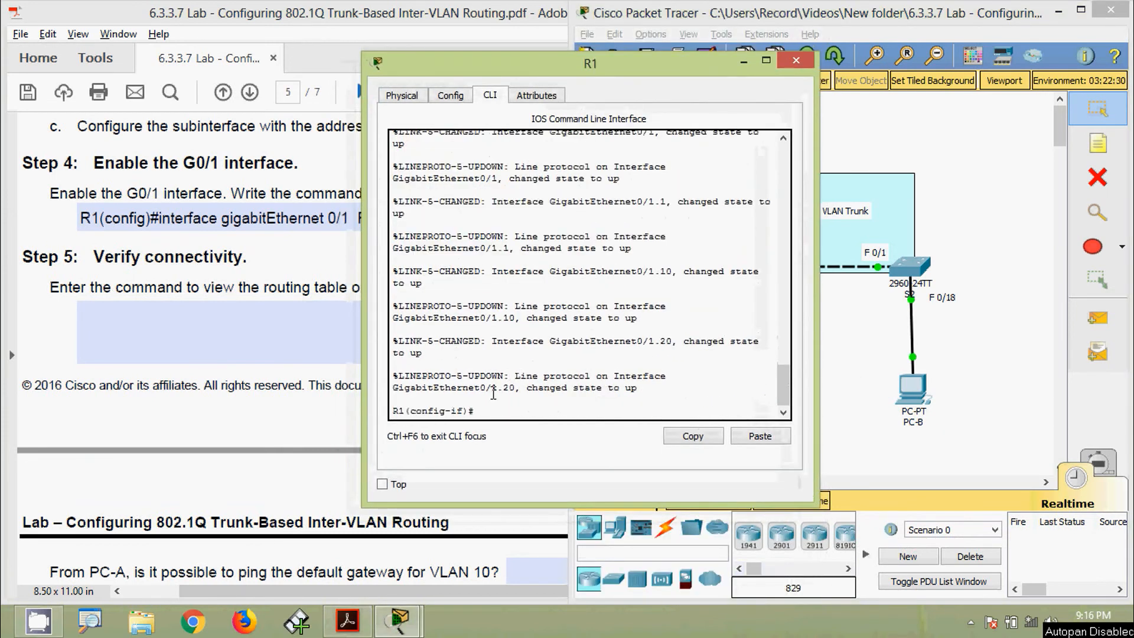
{"action": "key", "text": "ctrl+z"}
{"action": "key", "text": "Return"}
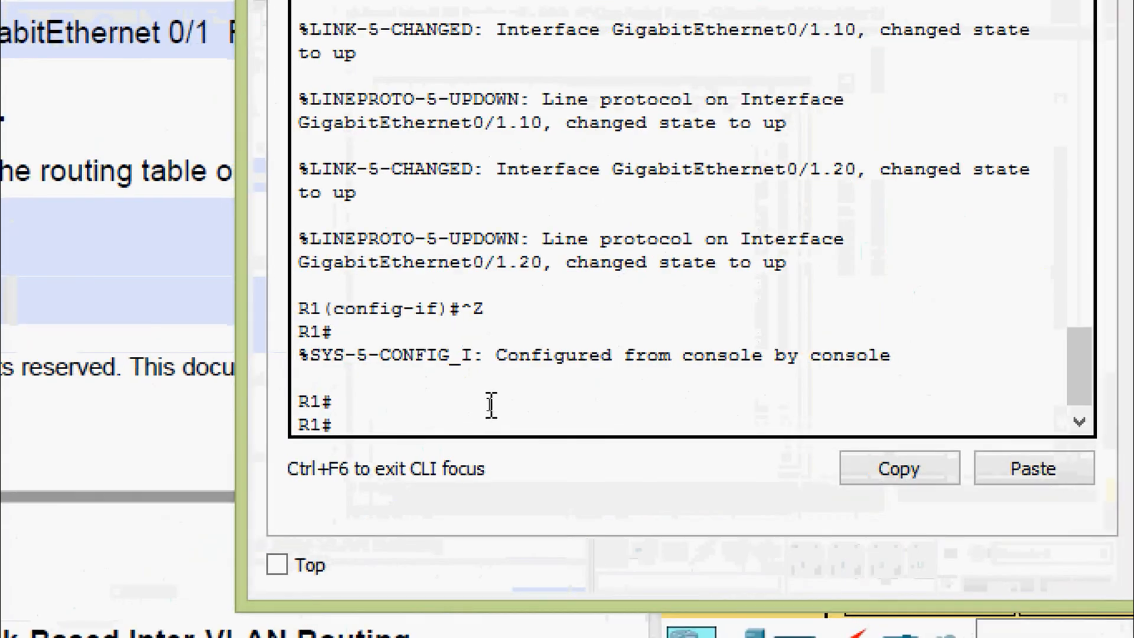
Display R1's routing table with show ip route.
{"action": "type", "text": "sh"}
{"action": "key", "text": "Tab"}
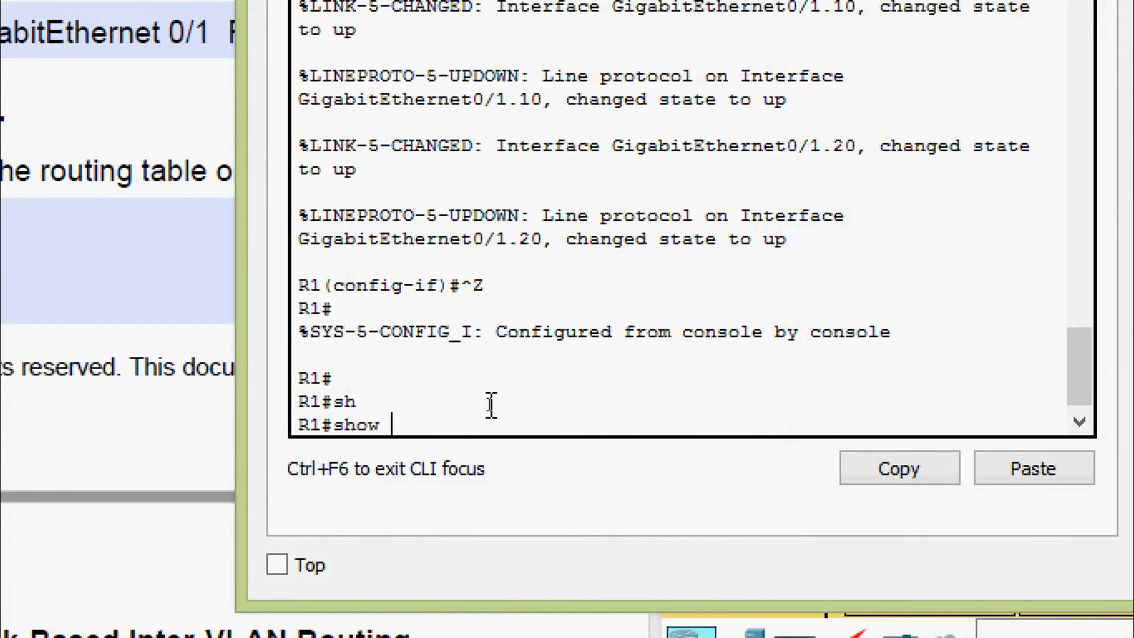
{"action": "type", "text": "i pro"}
{"action": "key", "text": "BackSpace"}
{"action": "key", "text": "BackSpace"}
{"action": "key", "text": "BackSpace"}
{"action": "key", "text": "BackSpace"}
{"action": "type", "text": "p rou"}
{"action": "key", "text": "Tab"}
{"action": "key", "text": "Return"}
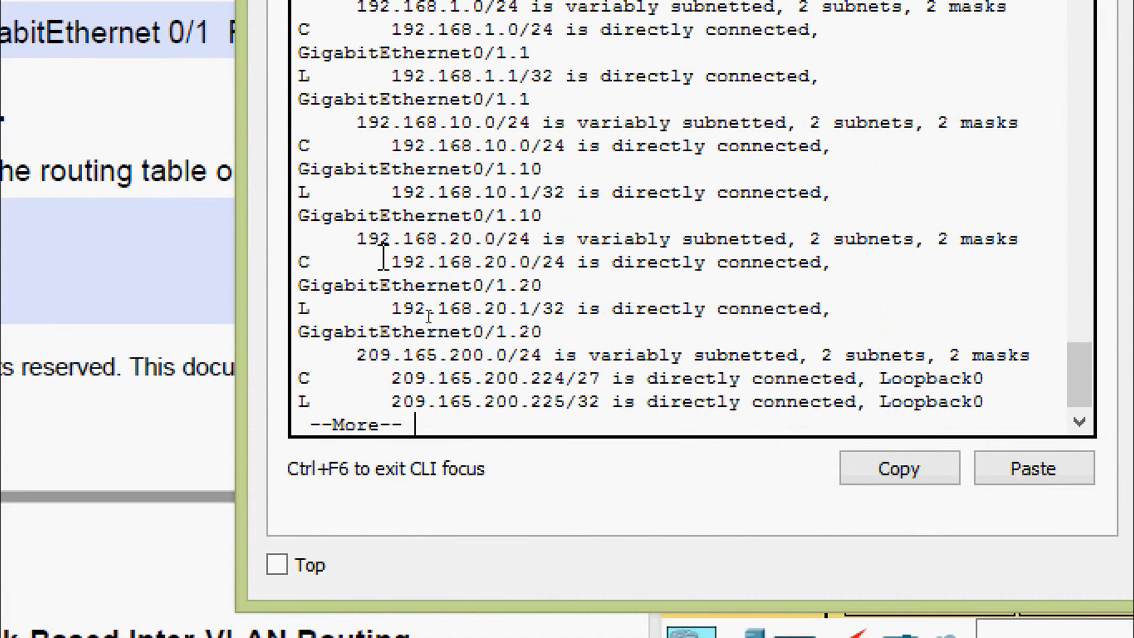
Widen R1's window, examine the connected routes for G0/1.1, G0/1.10, G0/1.20 and Loopback0, and close it.
{"action": "left_click_drag", "start_coordinate": [246, 225], "coordinate": [140, 270]}
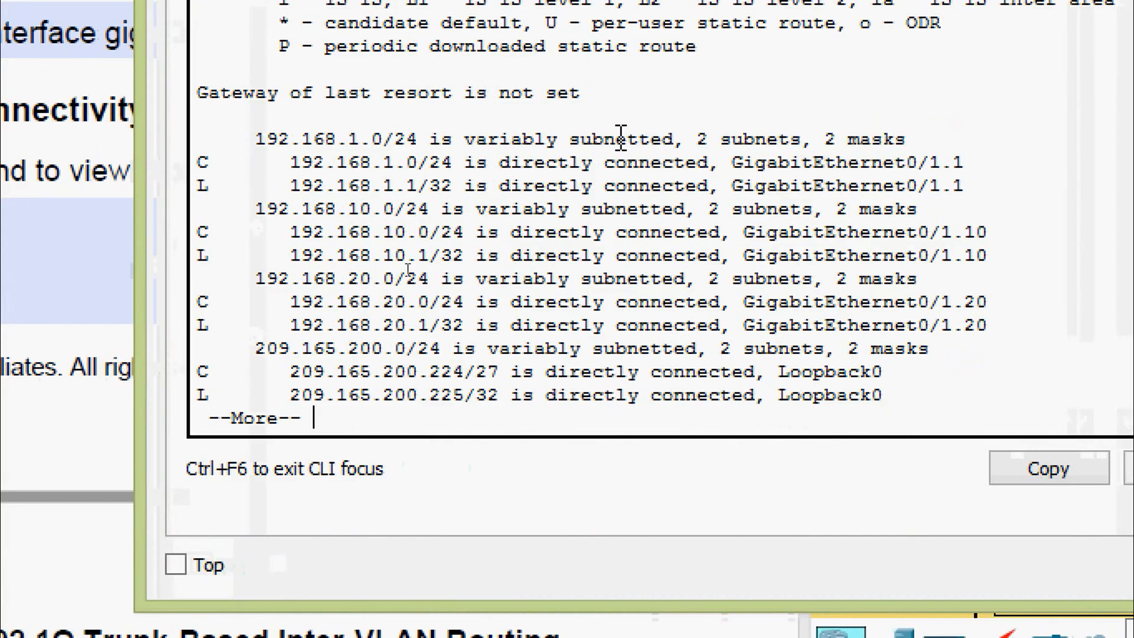
{"action": "left_click_drag", "start_coordinate": [203, 163], "coordinate": [962, 176]}
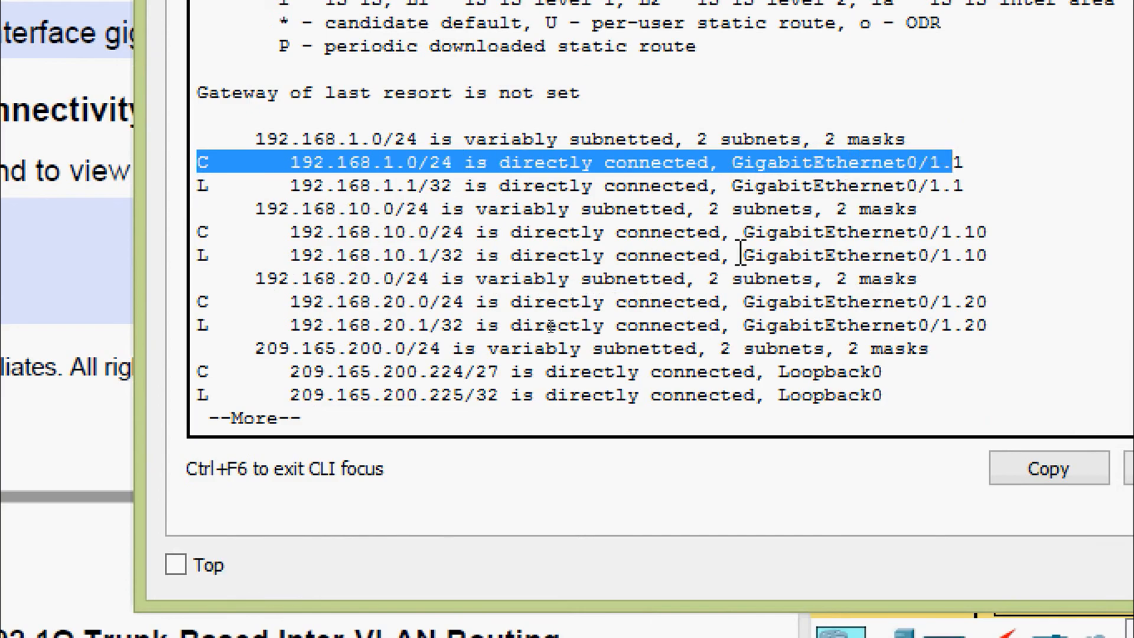
{"action": "left_click", "coordinate": [749, 236]}
{"action": "left_click_drag", "start_coordinate": [749, 236], "coordinate": [992, 233]}
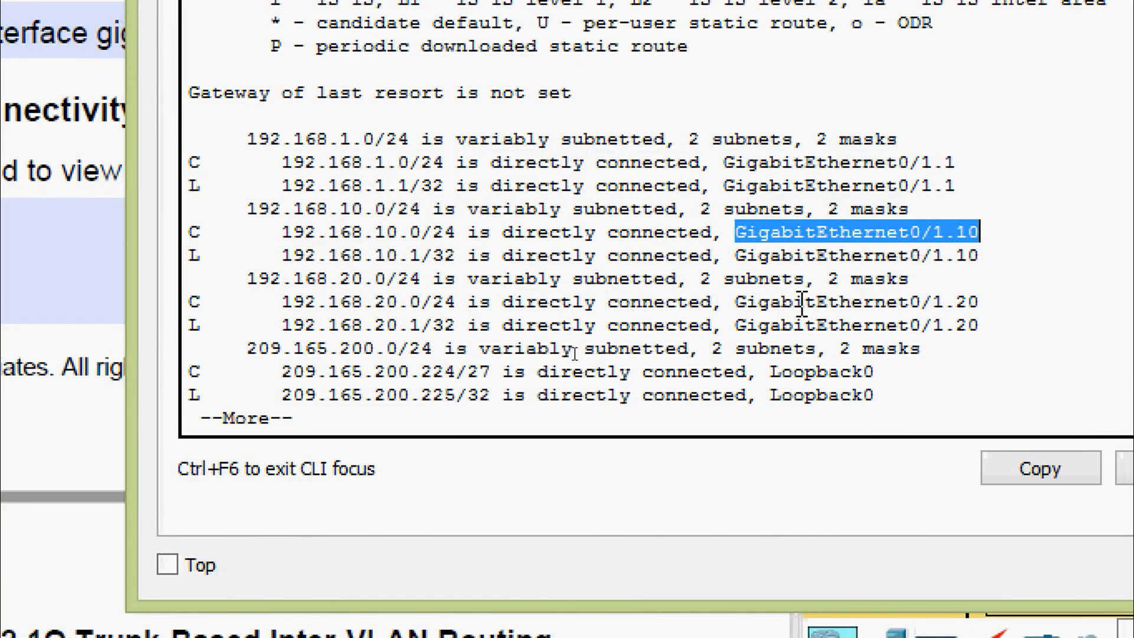
{"action": "left_click_drag", "start_coordinate": [805, 301], "coordinate": [981, 301]}
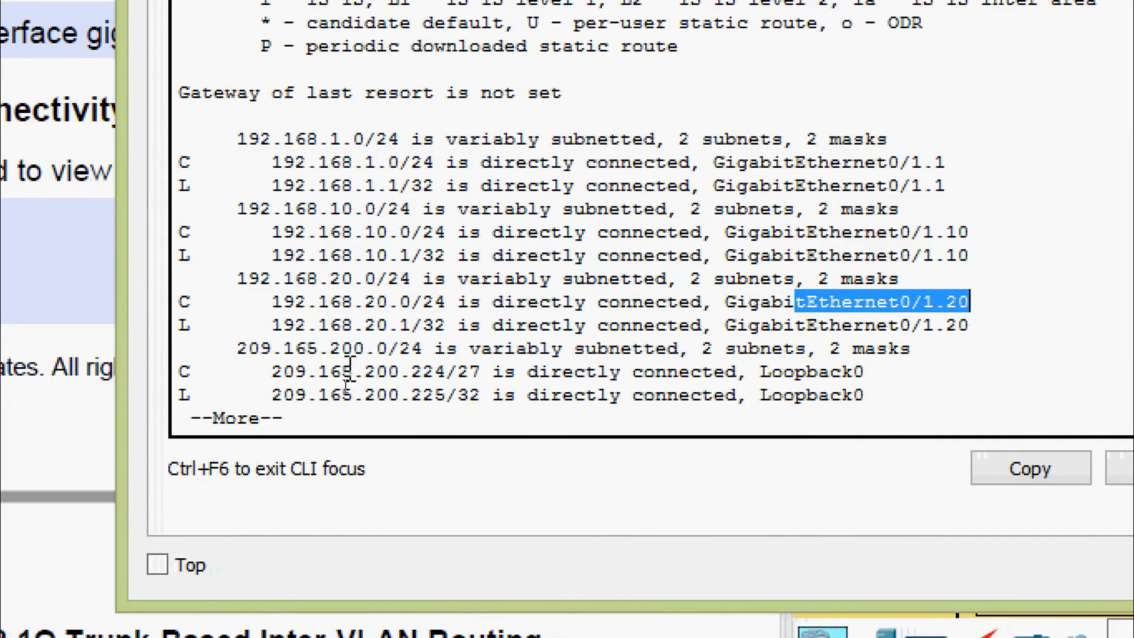
{"action": "left_click_drag", "start_coordinate": [272, 372], "coordinate": [881, 374]}
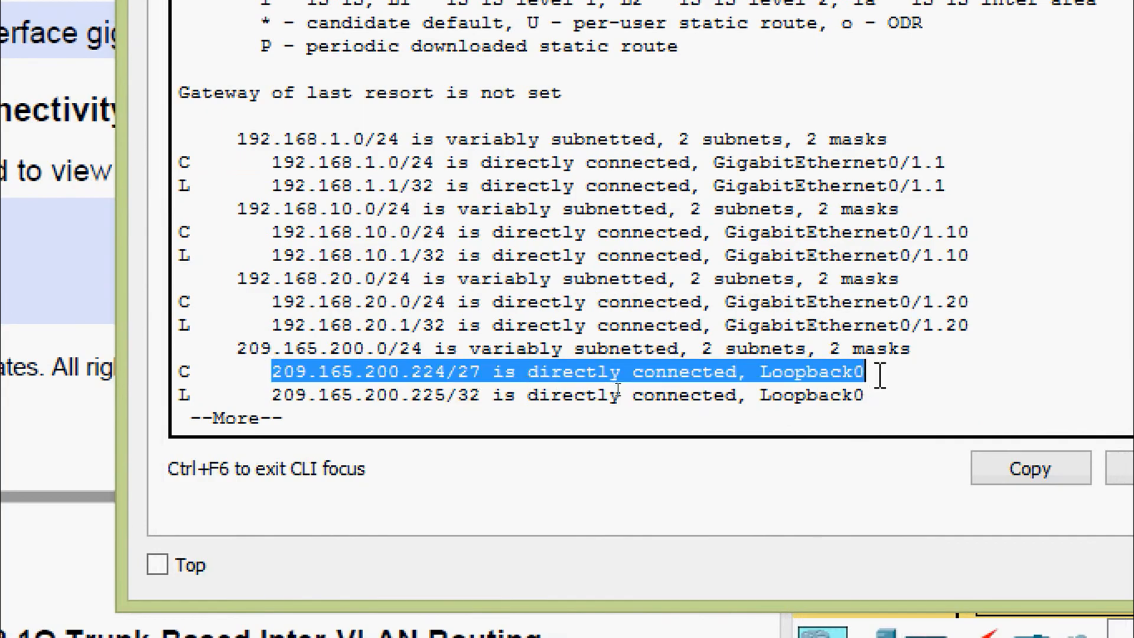
{"action": "left_click", "coordinate": [880, 375]}
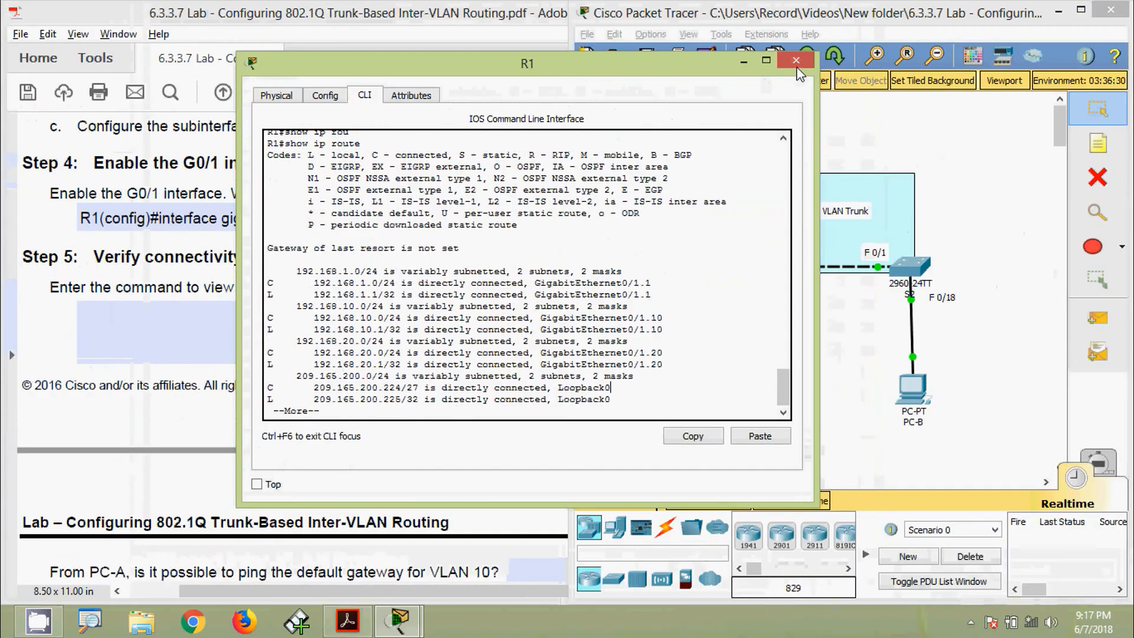
{"action": "left_click", "coordinate": [799, 62]}
Read the PC-A ping questions in the PDF, then open PC-A's command prompt in Packet Tracer.
{"action": "left_click", "coordinate": [346, 414]}
{"action": "scroll", "coordinate": [346, 418], "scroll_direction": "down", "scroll_amount": 10}
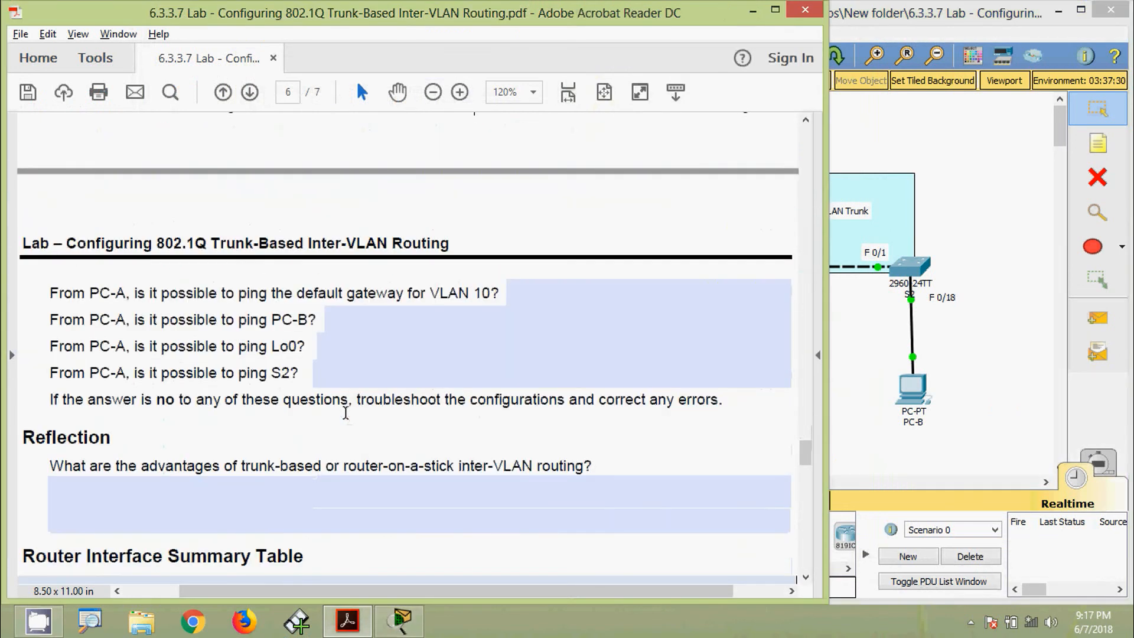
{"action": "scroll", "coordinate": [142, 320], "scroll_direction": "up", "scroll_amount": 2}
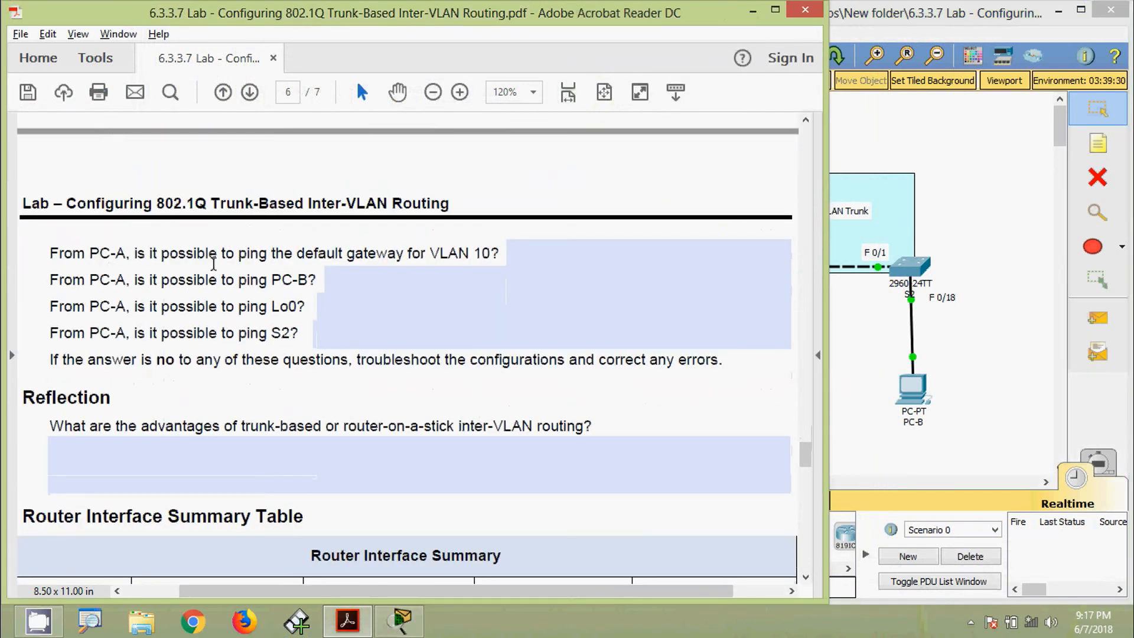
{"action": "left_click", "coordinate": [392, 269]}
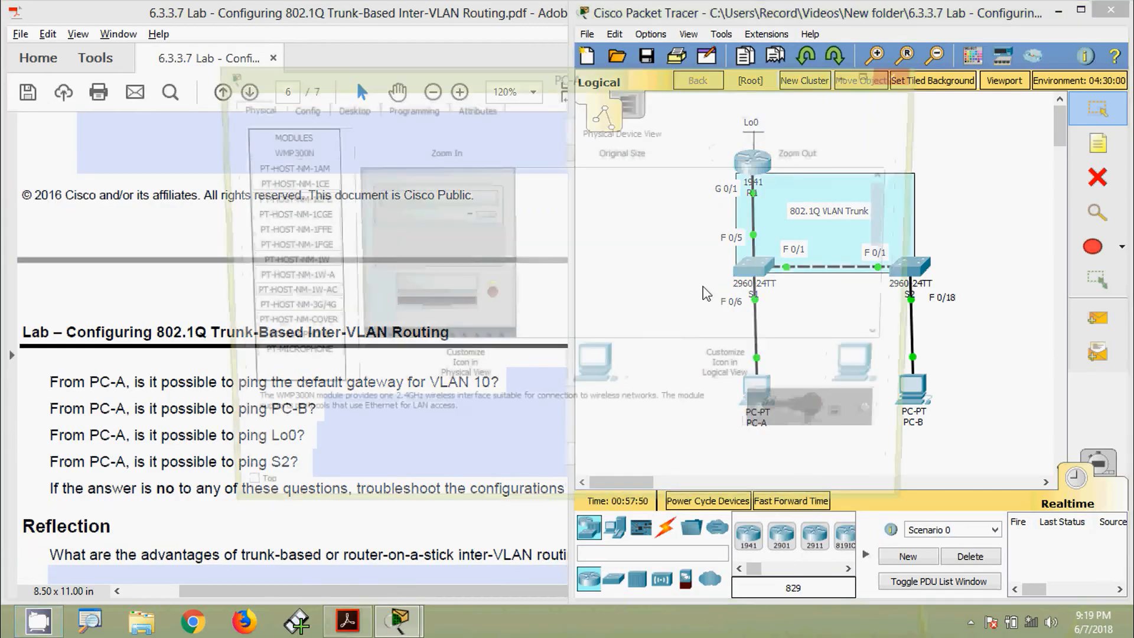
{"action": "left_click", "coordinate": [756, 389]}
{"action": "left_click", "coordinate": [346, 108]}
{"action": "left_click", "coordinate": [689, 171]}
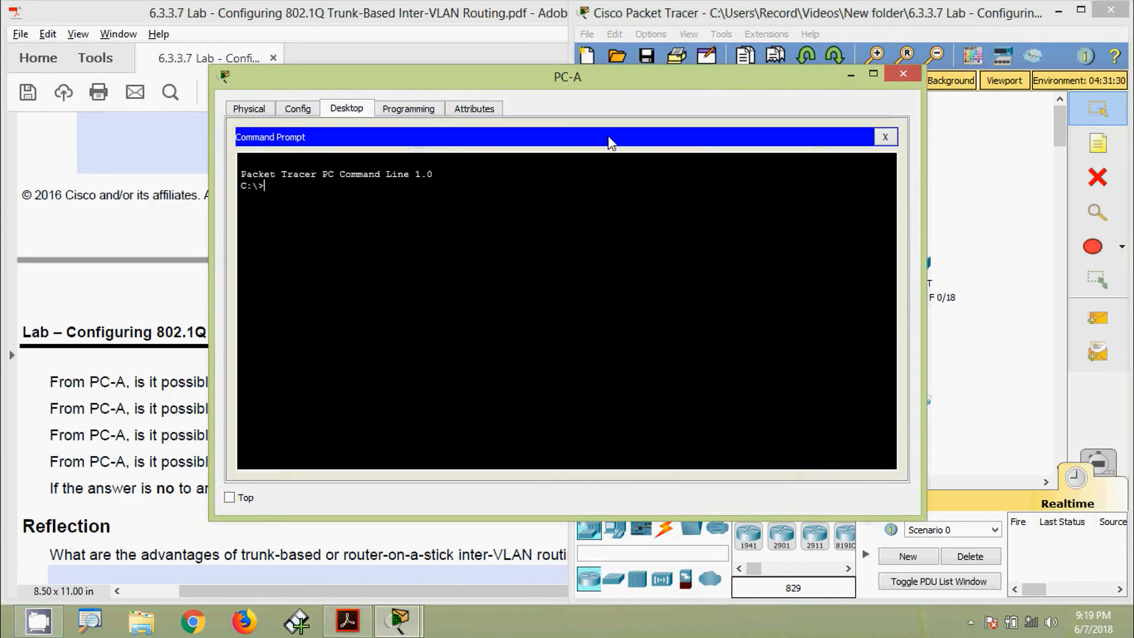
{"action": "left_click_drag", "start_coordinate": [571, 83], "coordinate": [688, 55]}
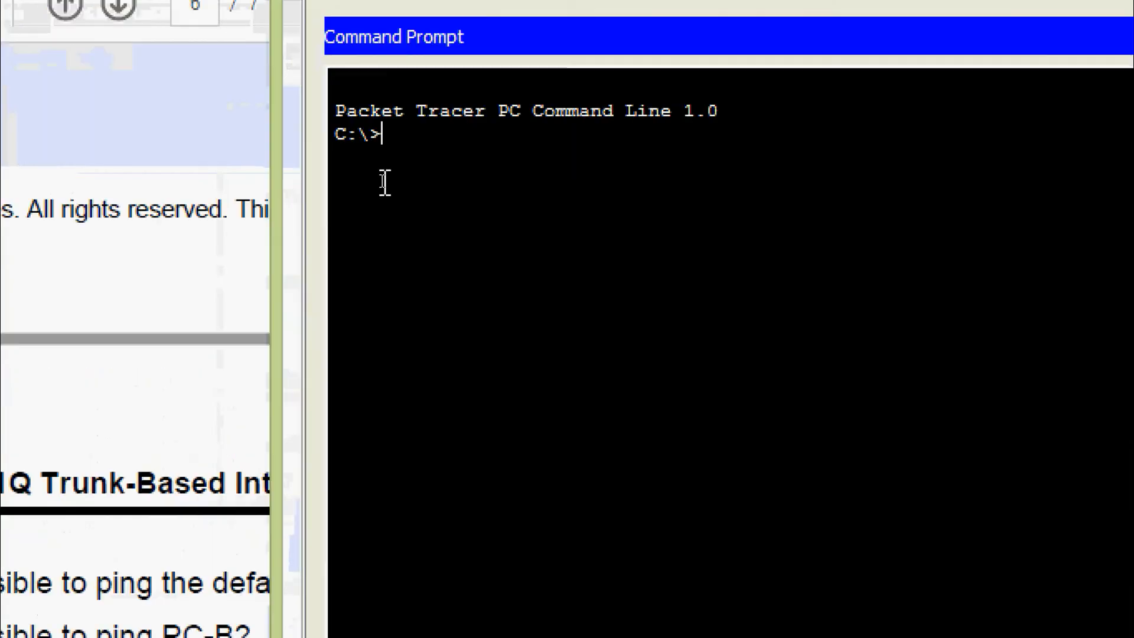
Ping the VLAN 10 default gateway 192.168.10.1 from PC-A and close its window.
{"action": "type", "text": "ping"}
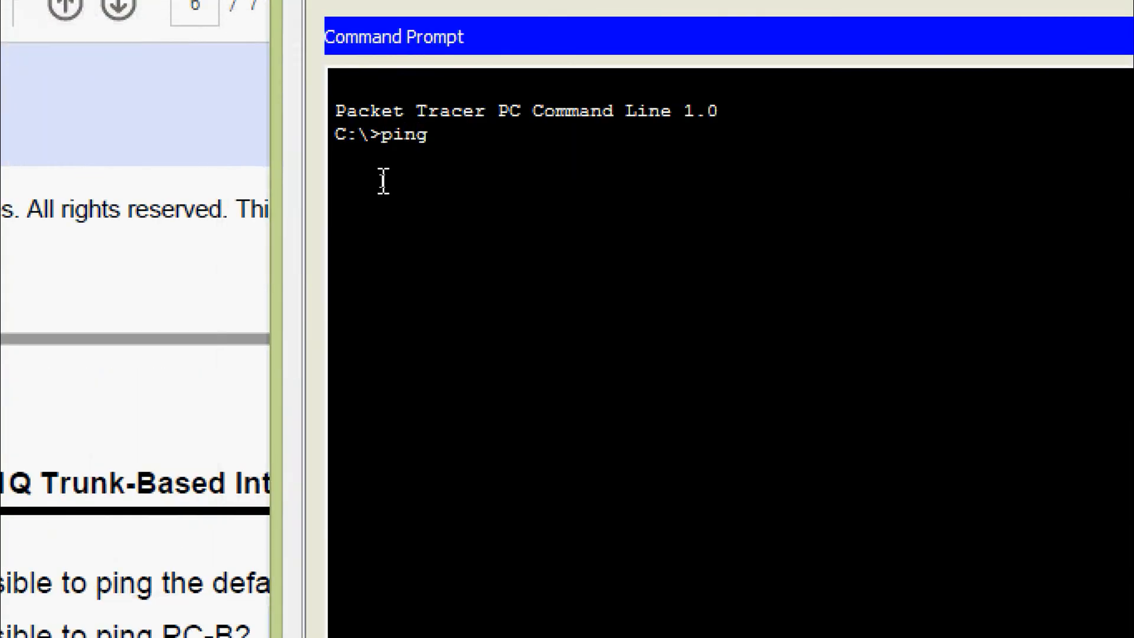
{"action": "type", "text": " 192.168.10.1"}
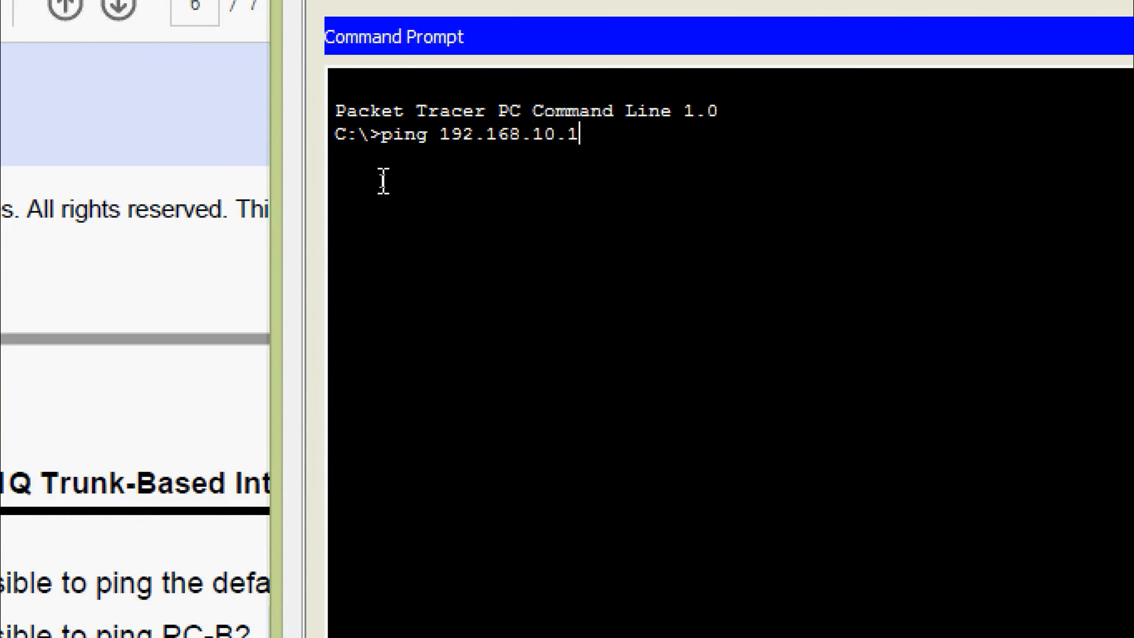
{"action": "key", "text": "Return"}
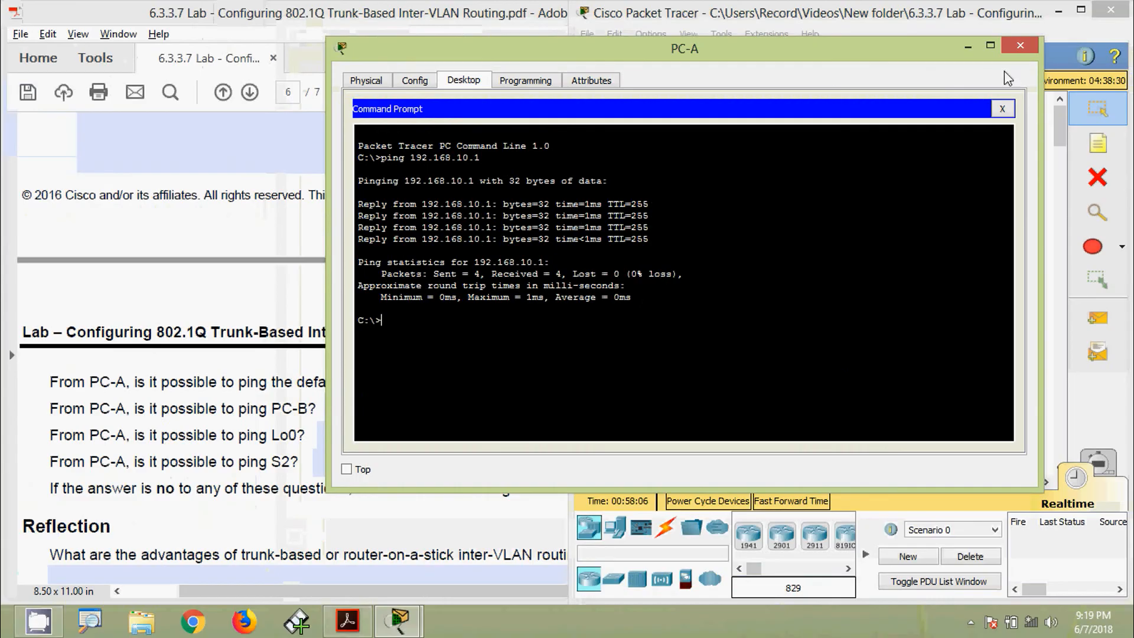
{"action": "left_click", "coordinate": [1019, 46]}
Record Yes in the PDF for whether PC-A can ping the default gateway for VLAN 10.
{"action": "left_click", "coordinate": [558, 385]}
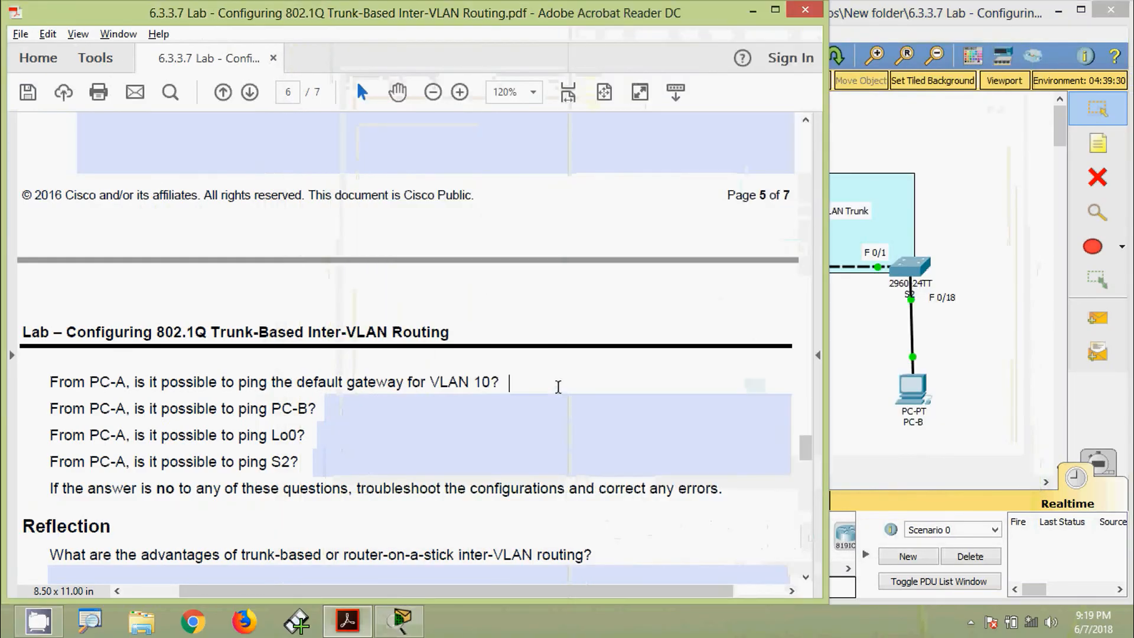
{"action": "type", "text": "Yes"}
{"action": "left_click", "coordinate": [180, 411]}
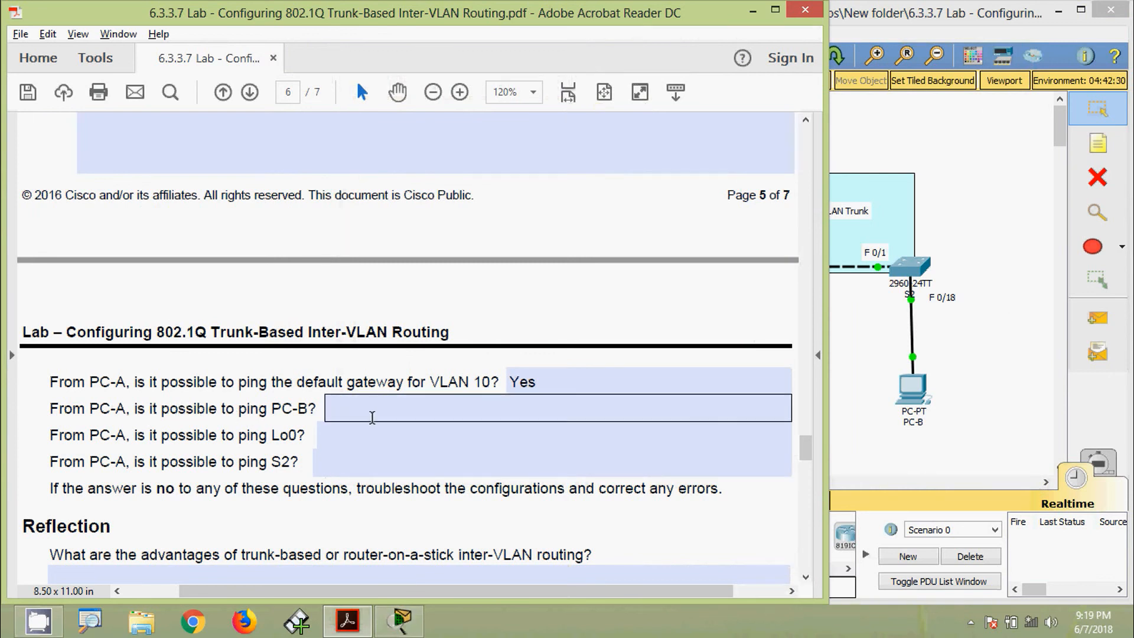
Switch to Packet Tracer, try to copy PC-B's IP address from its IP configuration, and close the window.
{"action": "left_click", "coordinate": [873, 463]}
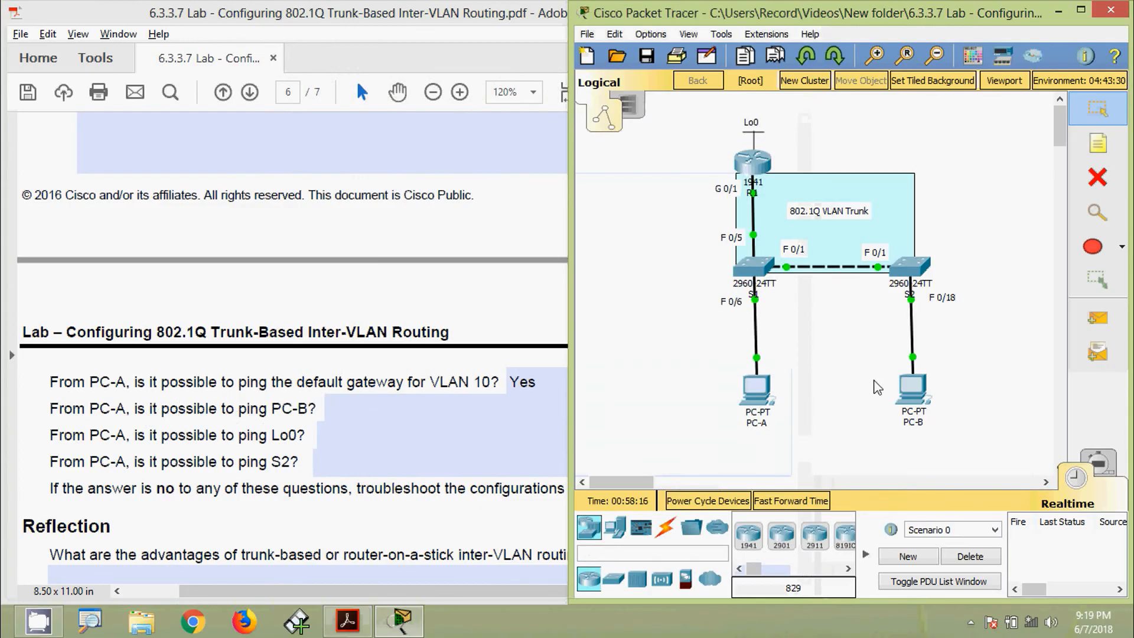
{"action": "left_click", "coordinate": [912, 388]}
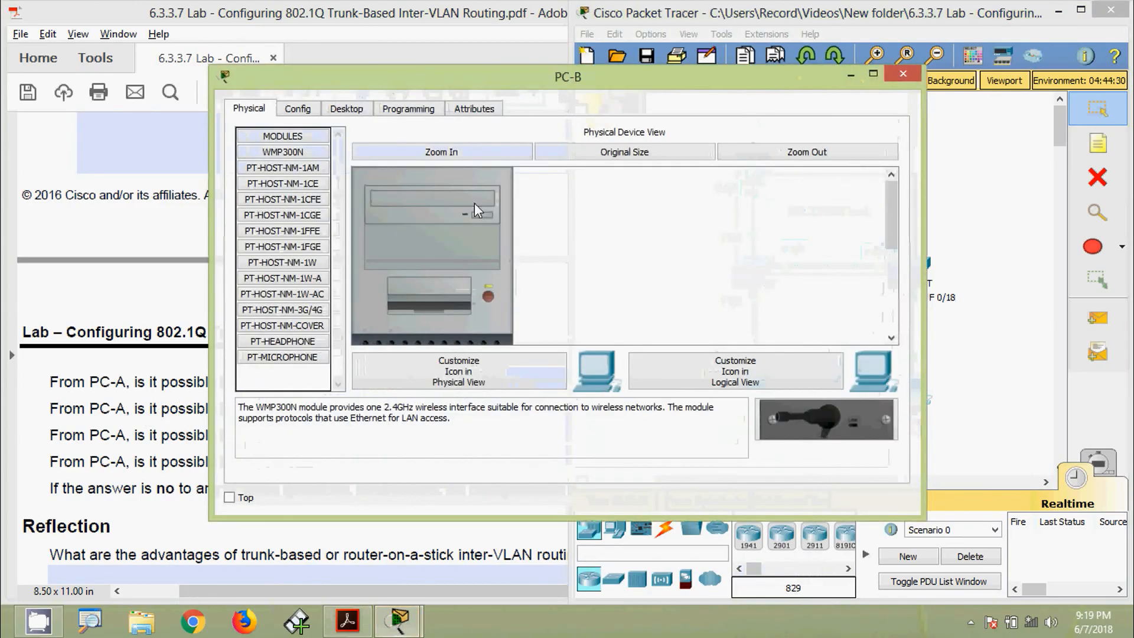
{"action": "left_click", "coordinate": [346, 108]}
{"action": "left_click", "coordinate": [324, 179]}
{"action": "left_click_drag", "start_coordinate": [534, 203], "coordinate": [421, 201]}
{"action": "left_click", "coordinate": [902, 74]}
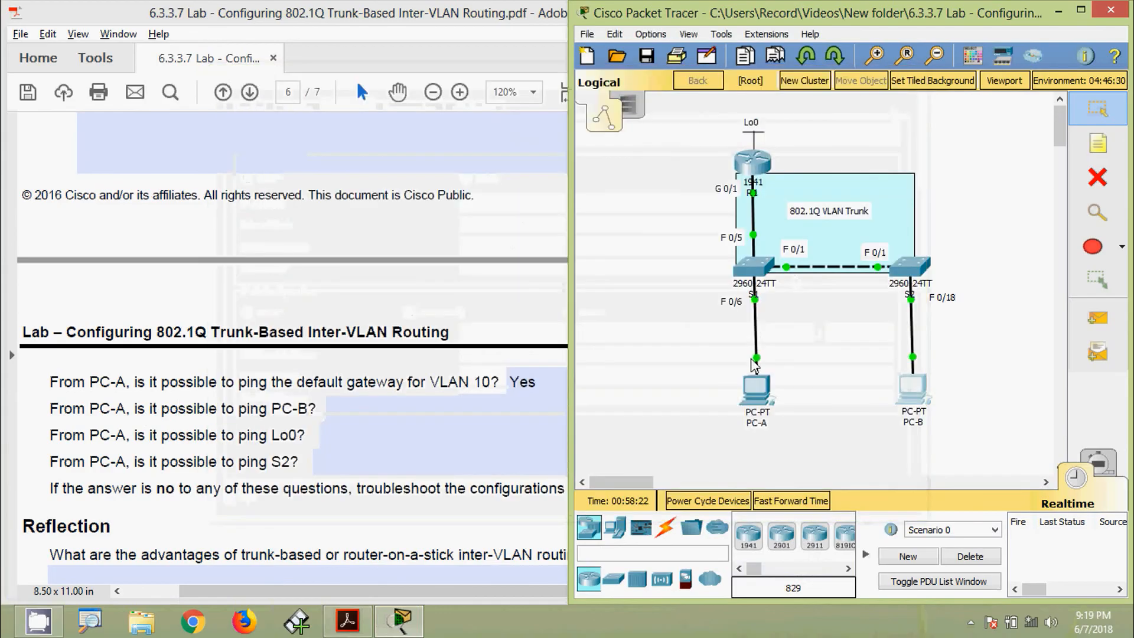
Reopen PC-A's command prompt and try to complete a ping command with the clipboard contents as the address.
{"action": "left_click", "coordinate": [750, 383]}
{"action": "left_click", "coordinate": [678, 200]}
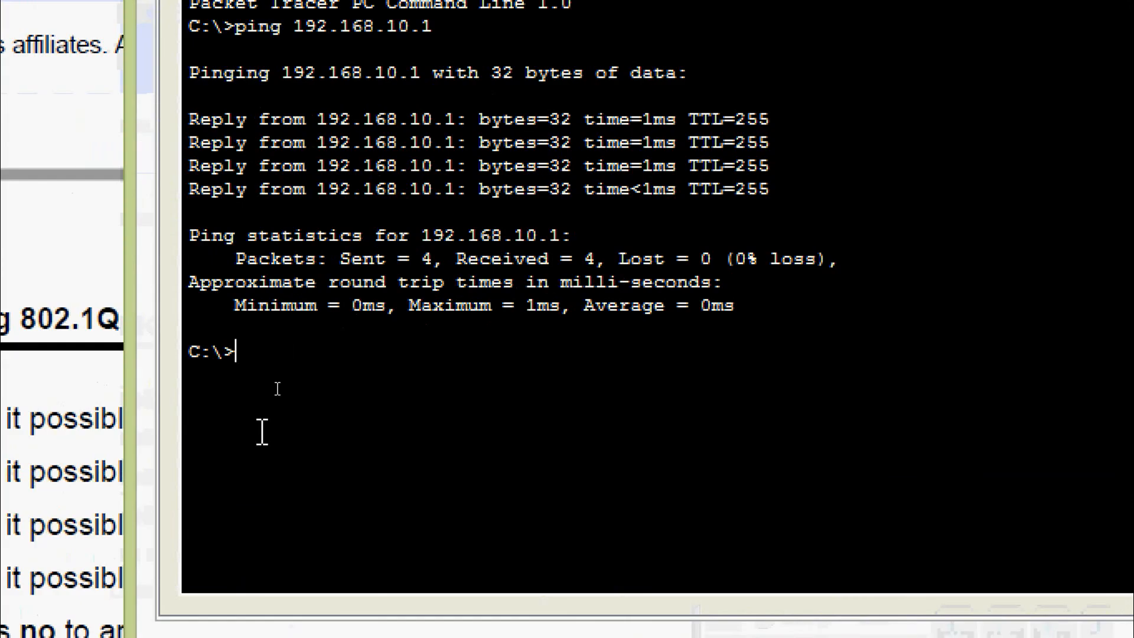
{"action": "type", "text": "ping"}
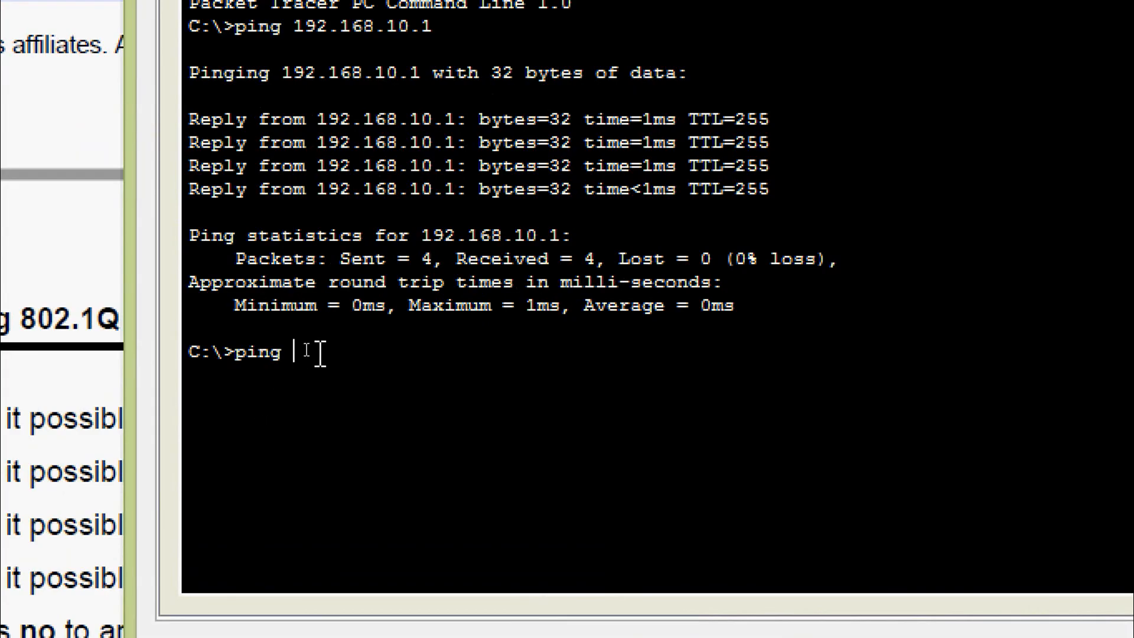
{"action": "right_click", "coordinate": [319, 353]}
{"action": "left_click", "coordinate": [359, 409]}
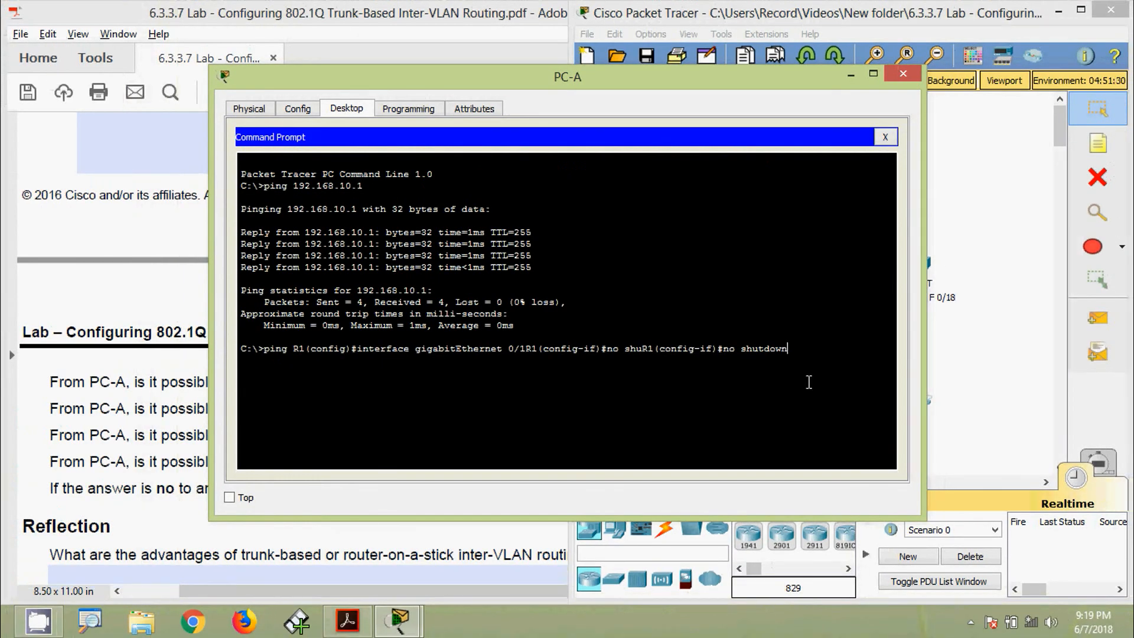
Delete part of the wrongly pasted text from PC-A's ping line and submit the remainder to get a fresh prompt.
{"action": "left_click_drag", "start_coordinate": [798, 355], "coordinate": [304, 353]}
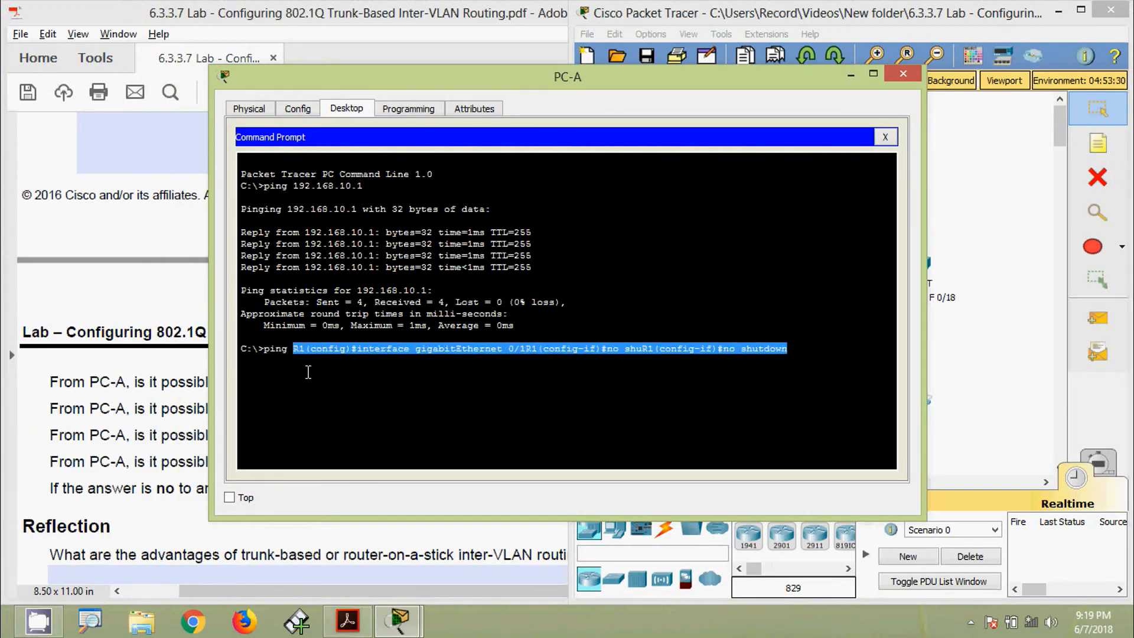
{"action": "left_click", "coordinate": [309, 372]}
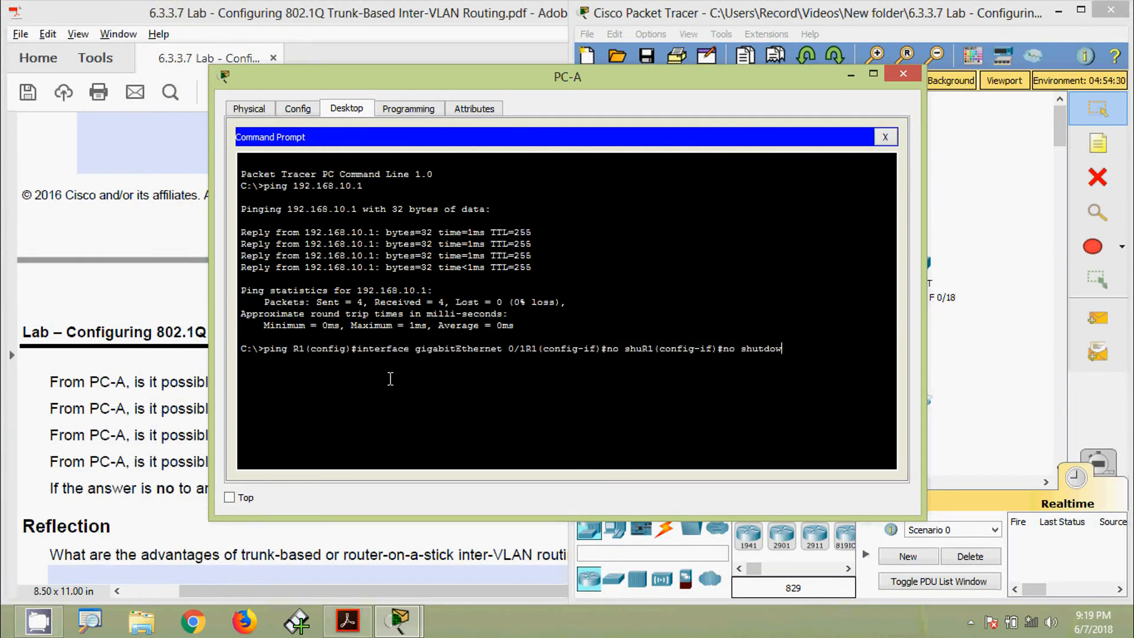
{"action": "key", "text": "BackSpace"}
{"action": "key", "text": "BackSpace"}
{"action": "key", "text": "BackSpace"}
{"action": "key", "text": "BackSpace"}
{"action": "key", "text": "BackSpace"}
{"action": "key", "text": "BackSpace"}
{"action": "key", "text": "BackSpace"}
{"action": "key", "text": "BackSpace"}
{"action": "key", "text": "BackSpace"}
{"action": "key", "text": "BackSpace"}
{"action": "key", "text": "BackSpace"}
{"action": "key", "text": "BackSpace"}
{"action": "key", "text": "BackSpace"}
{"action": "key", "text": "BackSpace"}
{"action": "key", "text": "BackSpace"}
{"action": "key", "text": "BackSpace"}
{"action": "key", "text": "BackSpace"}
{"action": "key", "text": "BackSpace"}
{"action": "key", "text": "BackSpace"}
{"action": "key", "text": "BackSpace"}
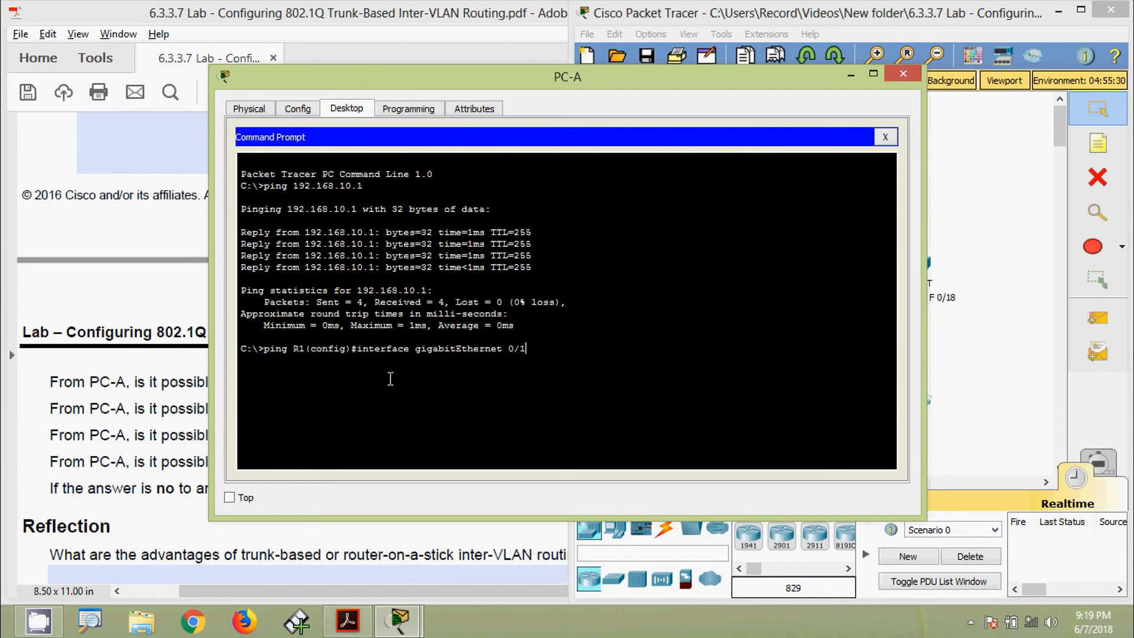
{"action": "key", "text": "Return"}
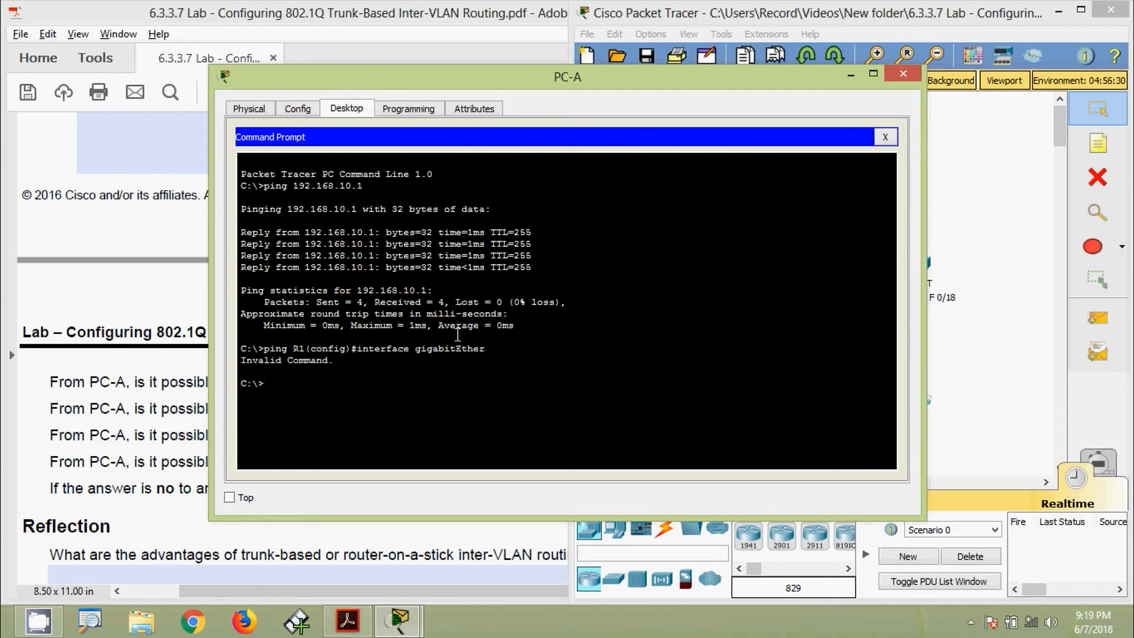
Copy the IP address 192.168.20.3 from PC-B's IP configuration and close PC-B's window.
{"action": "left_click", "coordinate": [971, 400]}
{"action": "left_click", "coordinate": [921, 394]}
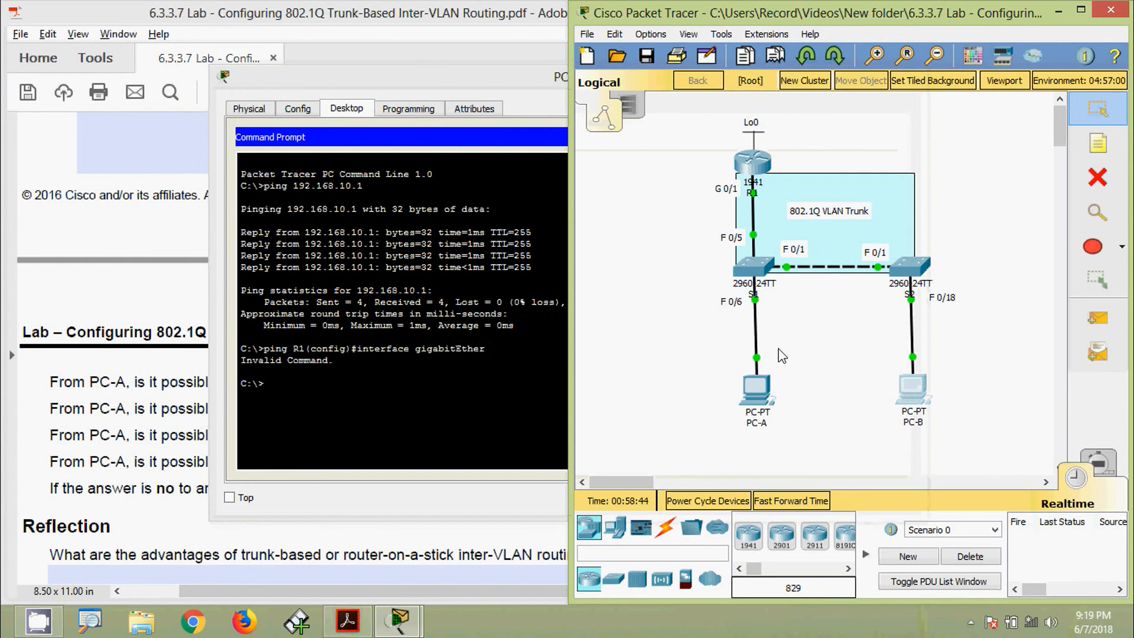
{"action": "left_click", "coordinate": [316, 193]}
{"action": "triple_click", "coordinate": [474, 204]}
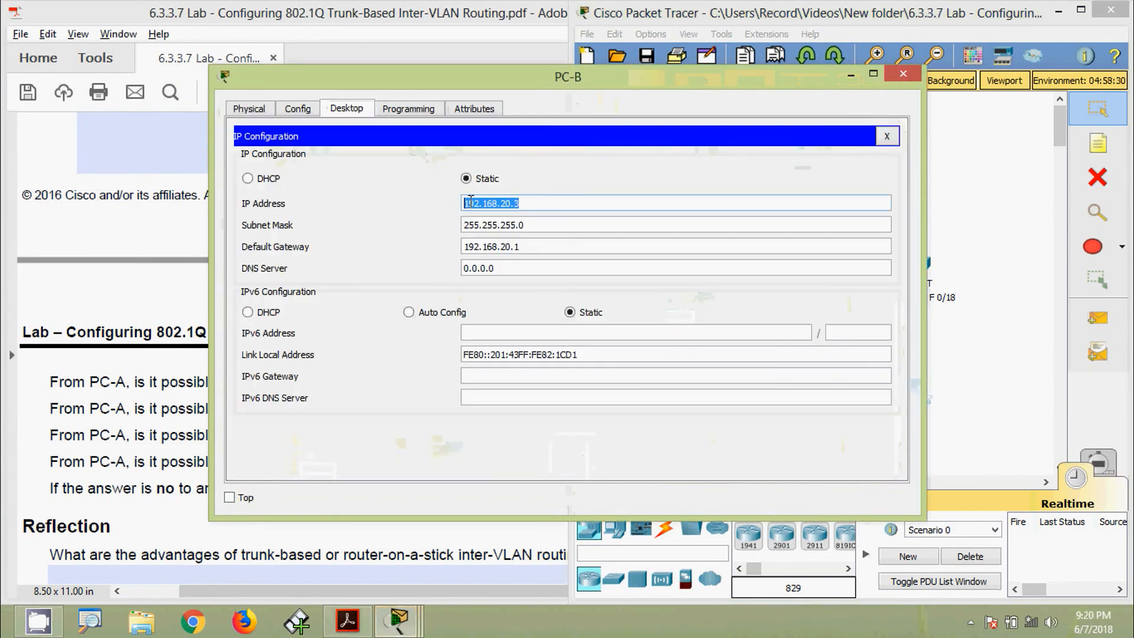
{"action": "right_click", "coordinate": [472, 203]}
{"action": "left_click", "coordinate": [514, 270]}
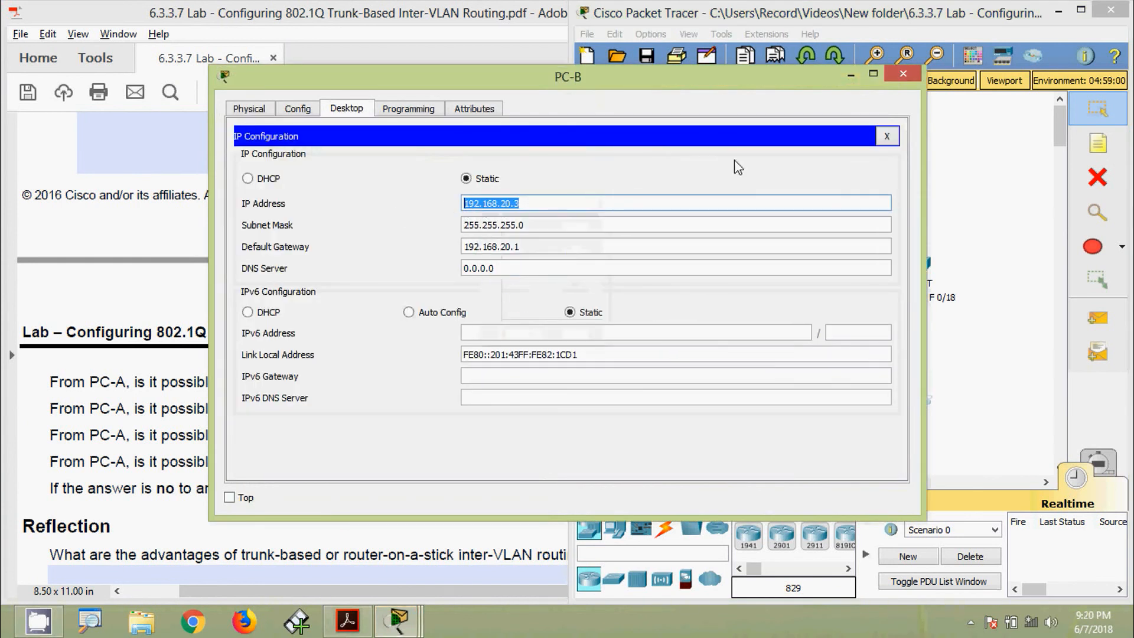
{"action": "left_click", "coordinate": [901, 74]}
Ping PC-B at 192.168.20.3 from PC-A's command prompt.
{"action": "left_click", "coordinate": [309, 405]}
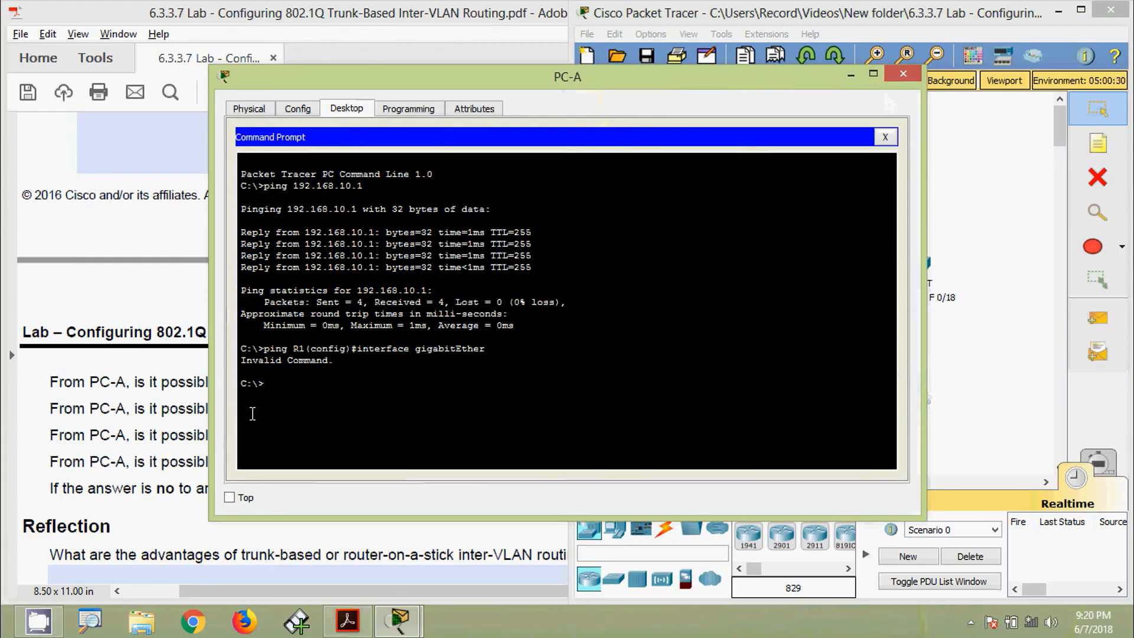
{"action": "type", "text": "ping n"}
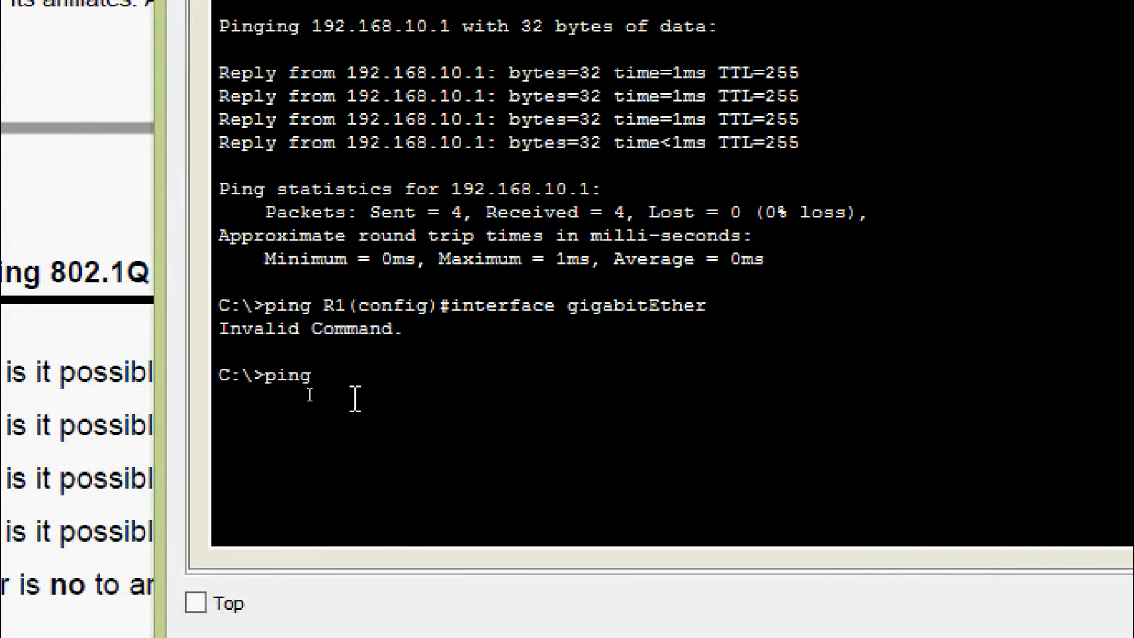
{"action": "right_click", "coordinate": [341, 373]}
{"action": "left_click", "coordinate": [377, 433]}
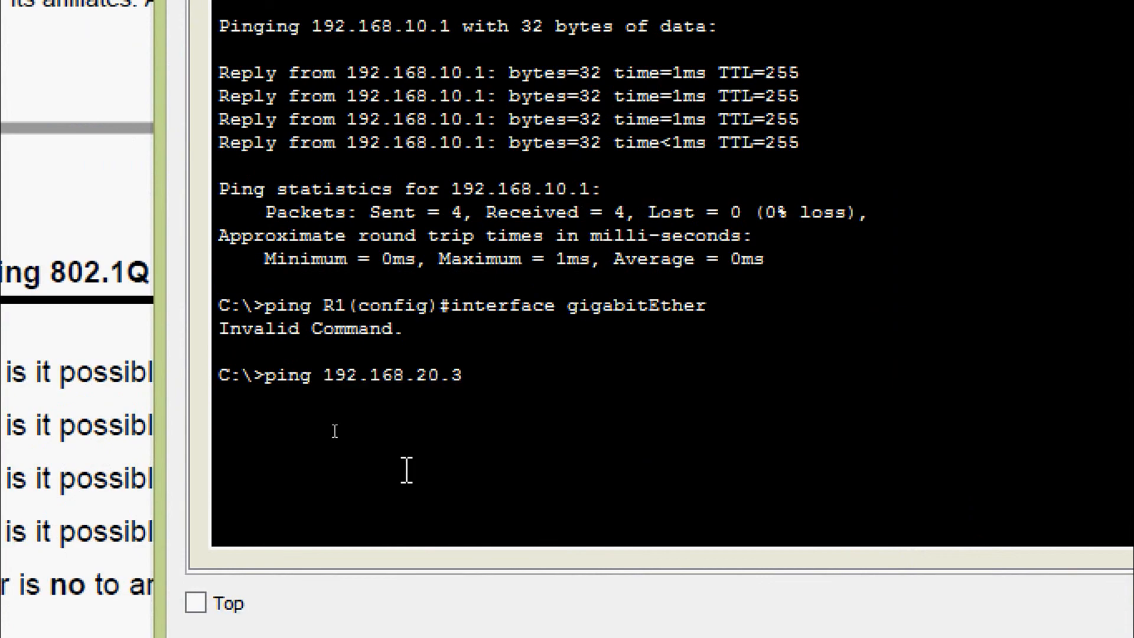
{"action": "key", "text": "Return"}
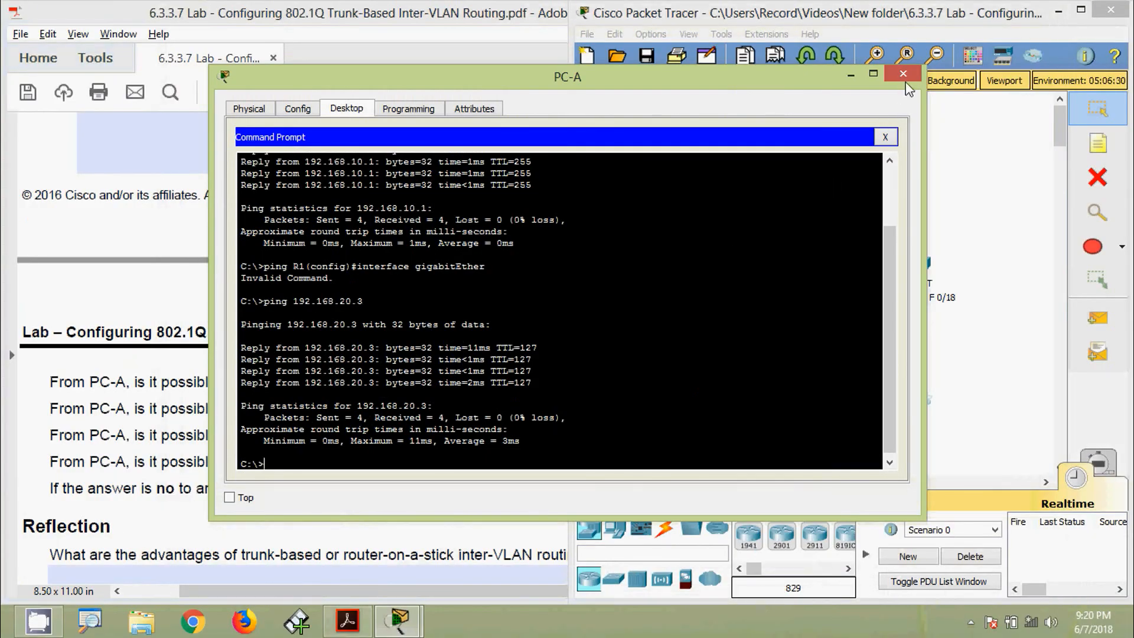
Close PC-A's window and answer Yes to the lab PDF's question about pinging PC-B.
{"action": "left_click", "coordinate": [905, 81]}
{"action": "left_click", "coordinate": [385, 413]}
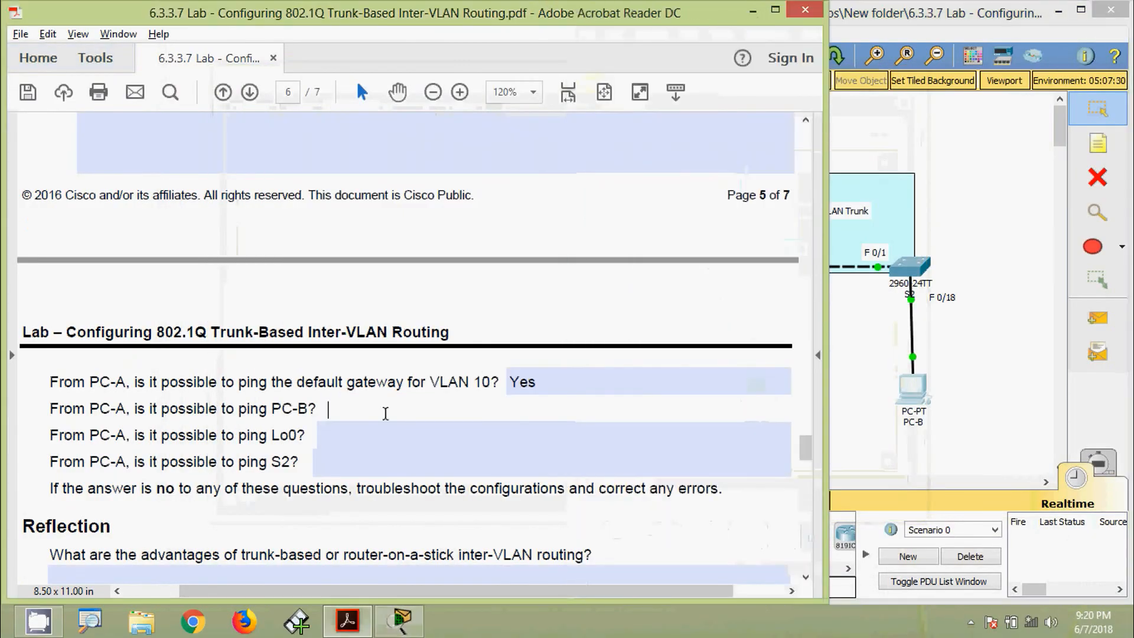
{"action": "left_click", "coordinate": [357, 434]}
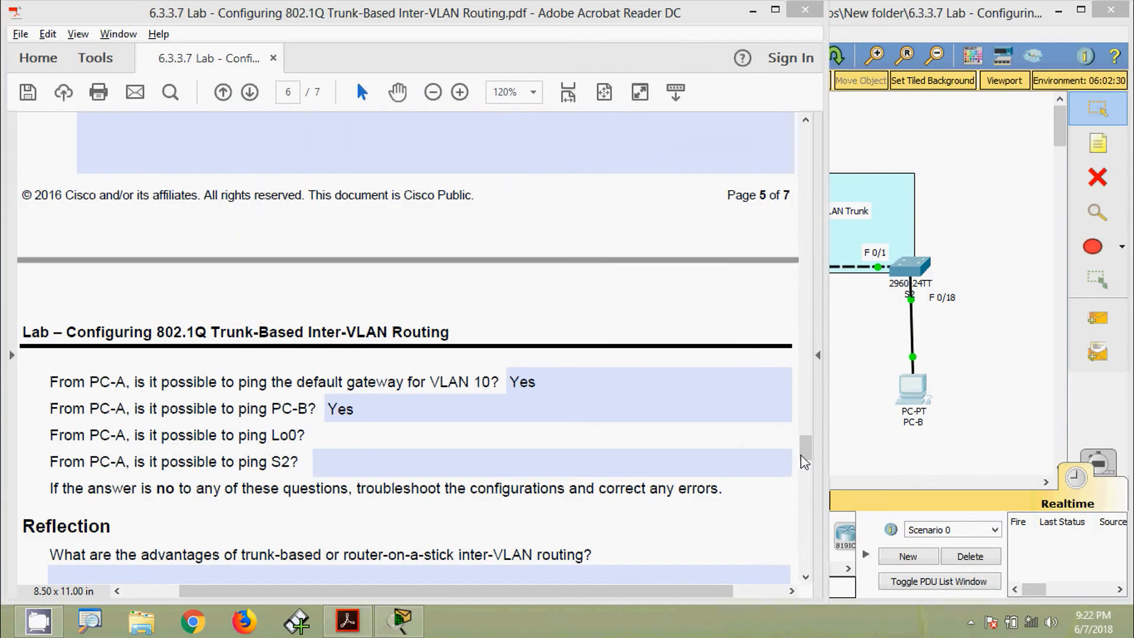
Copy the Lo0 address 209.165.200.225 from the PDF's addressing table and ping it from PC-A's command prompt in Packet Tracer.
{"action": "left_click_drag", "start_coordinate": [805, 450], "coordinate": [817, 217]}
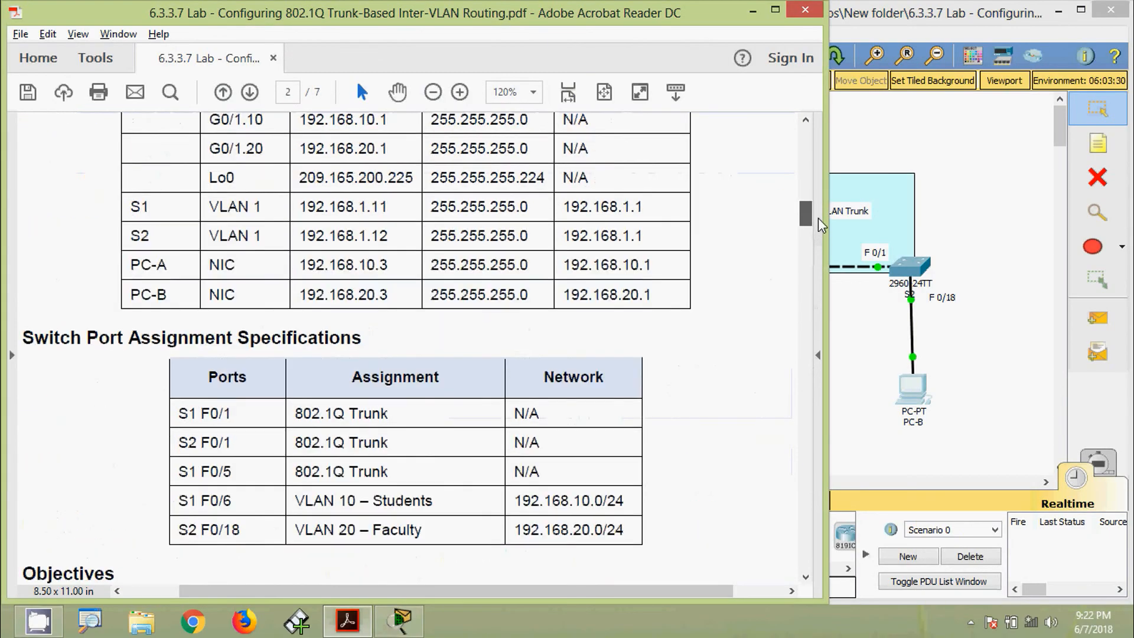
{"action": "left_click_drag", "start_coordinate": [301, 258], "coordinate": [417, 264]}
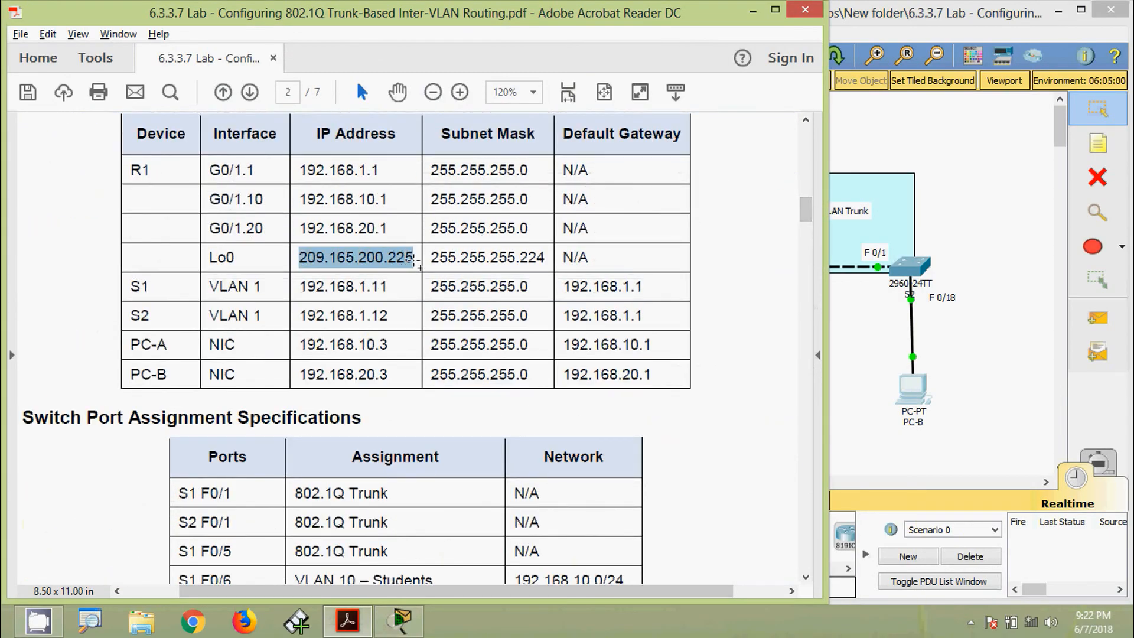
{"action": "left_click", "coordinate": [846, 381]}
{"action": "left_click", "coordinate": [749, 391]}
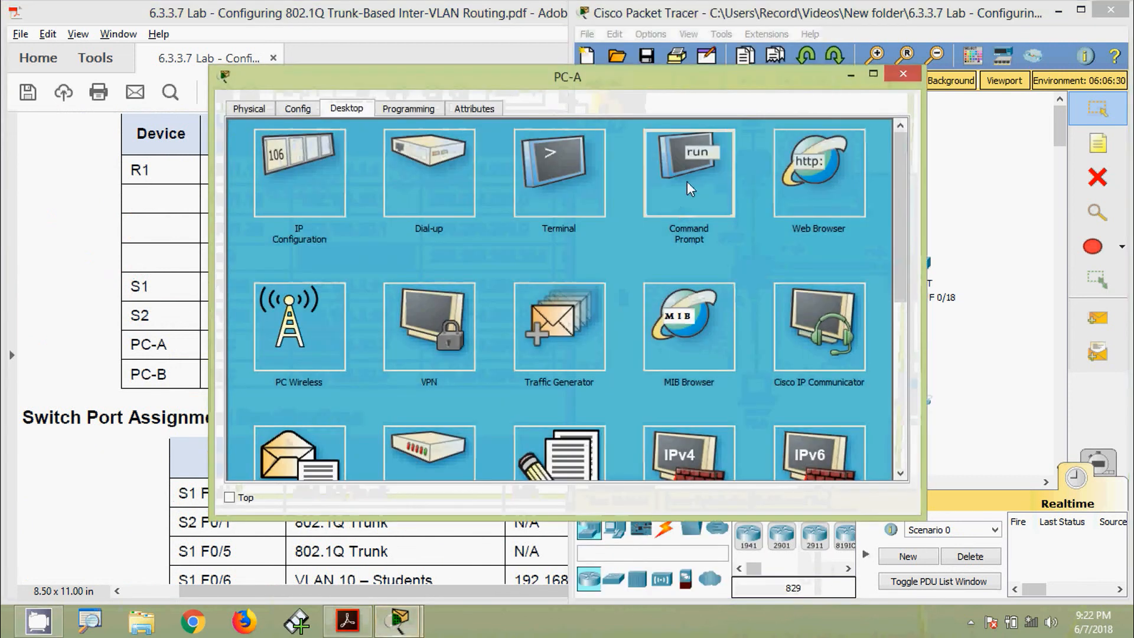
{"action": "left_click", "coordinate": [688, 177]}
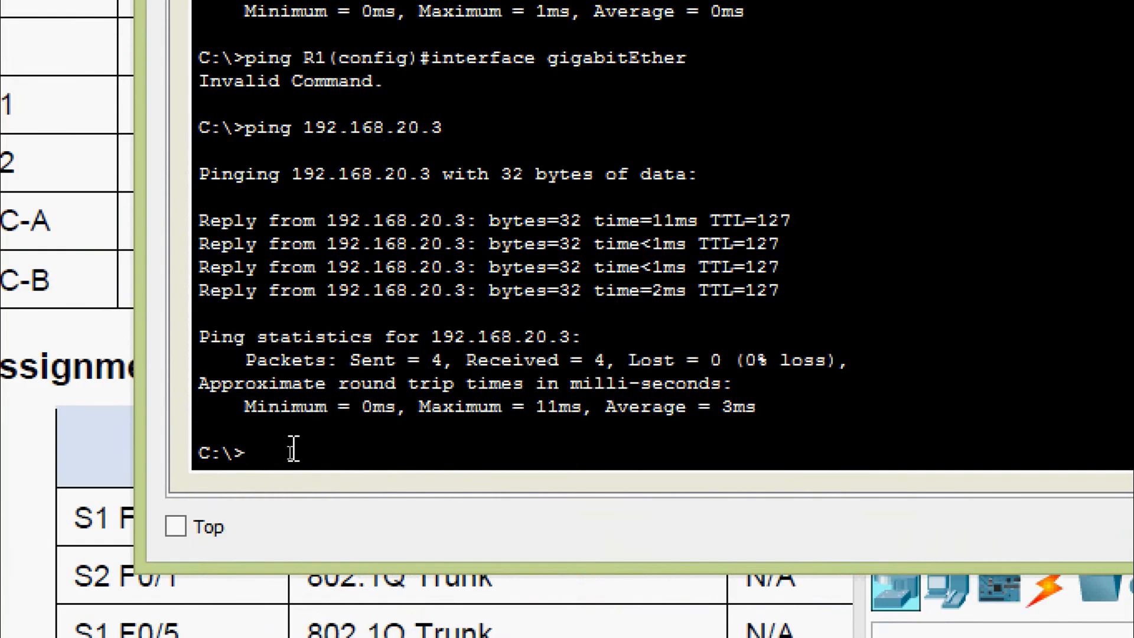
{"action": "type", "text": "ping"}
{"action": "right_click", "coordinate": [329, 457]}
{"action": "left_click", "coordinate": [380, 519]}
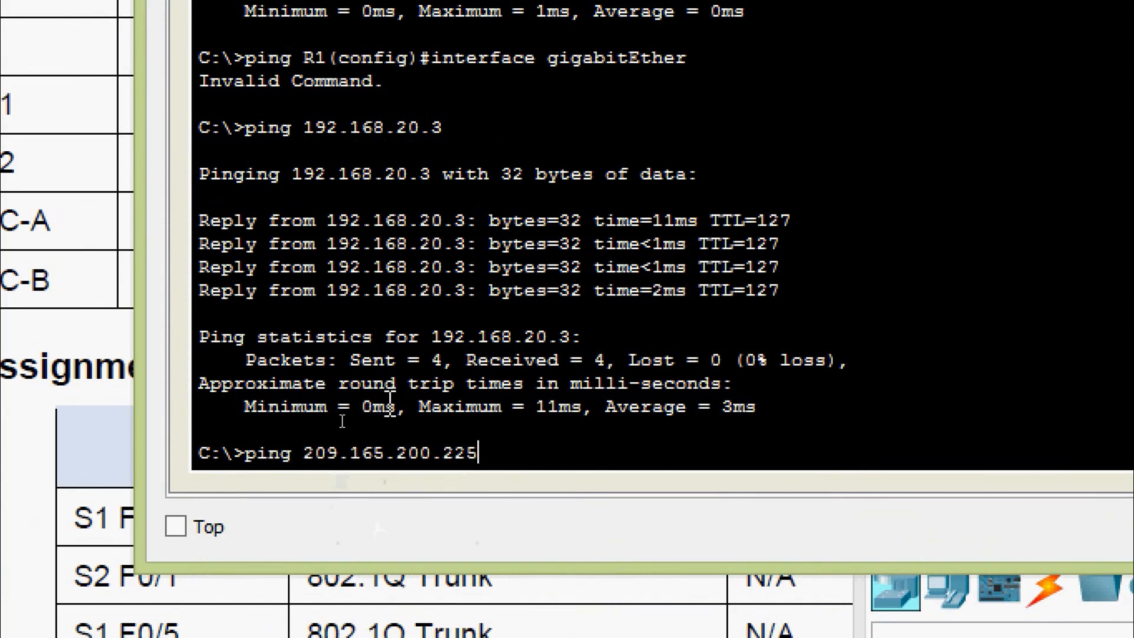
{"action": "key", "text": "Return"}
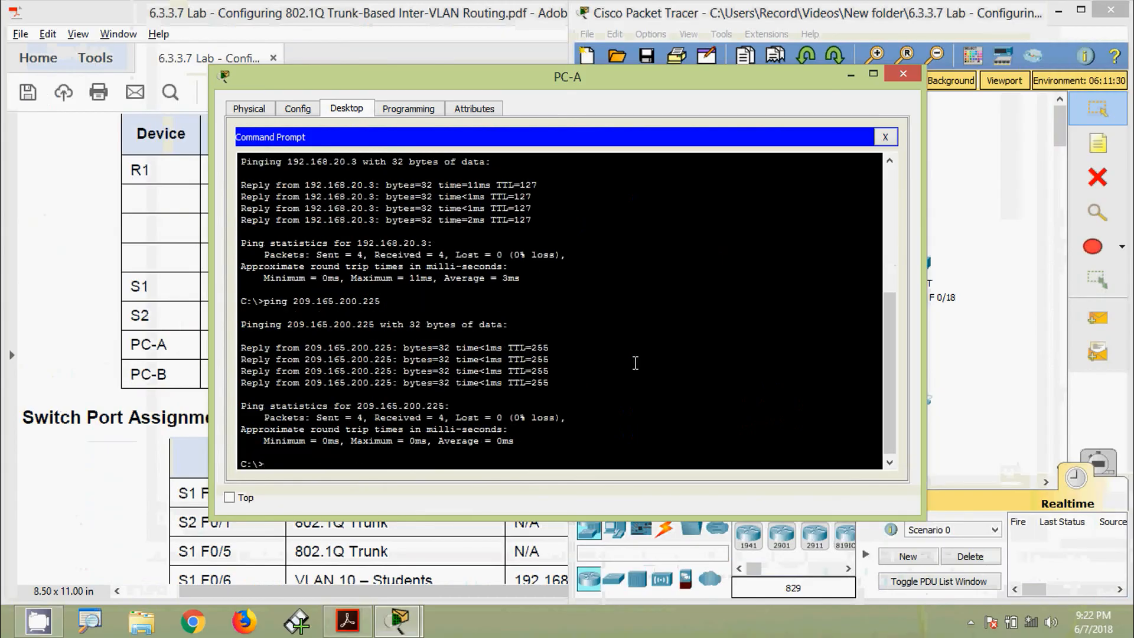
Close PC-A's window and answer Yes to the lab PDF's question about pinging Lo0.
{"action": "left_click", "coordinate": [903, 27]}
{"action": "left_click", "coordinate": [555, 237]}
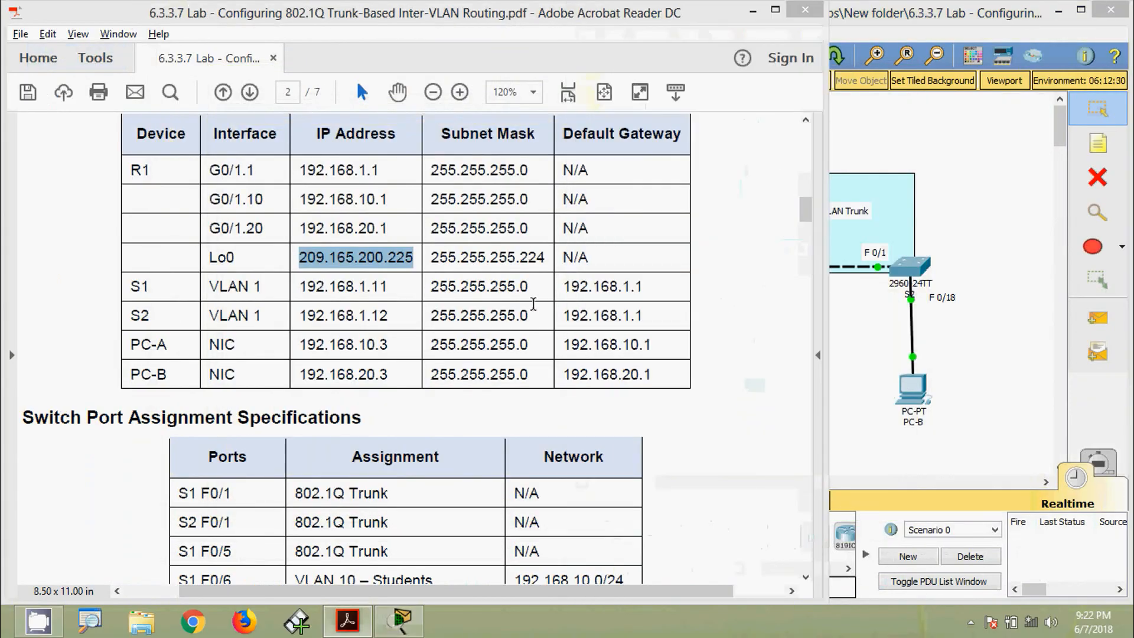
{"action": "left_click_drag", "start_coordinate": [815, 290], "coordinate": [812, 458]}
{"action": "left_click", "coordinate": [374, 357]}
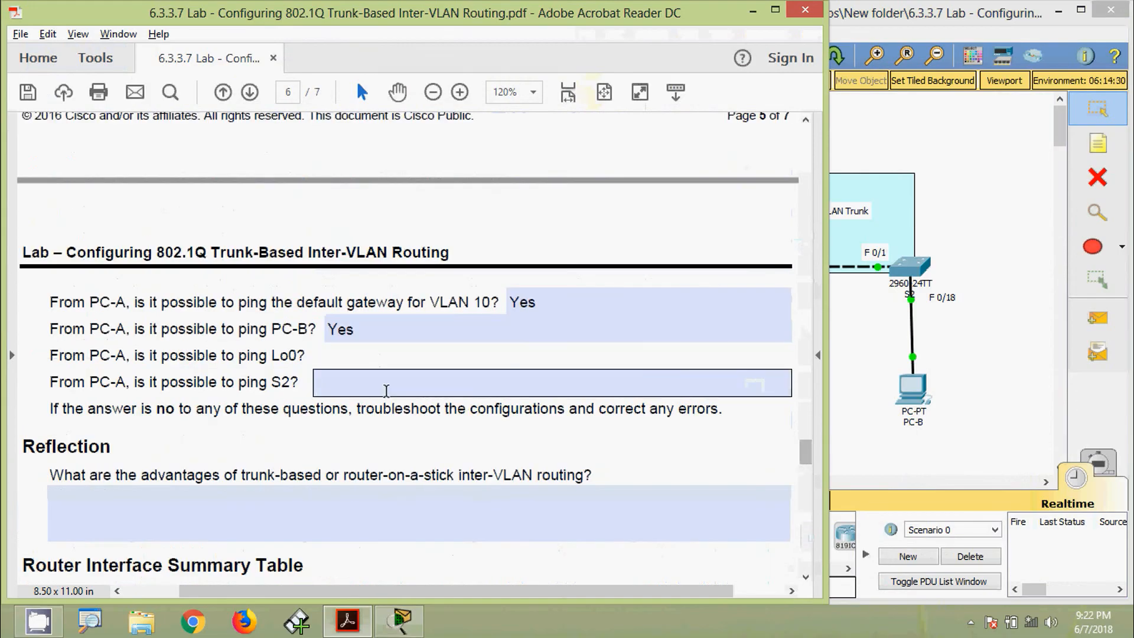
{"action": "type", "text": "Yes"}
{"action": "left_click", "coordinate": [132, 415]}
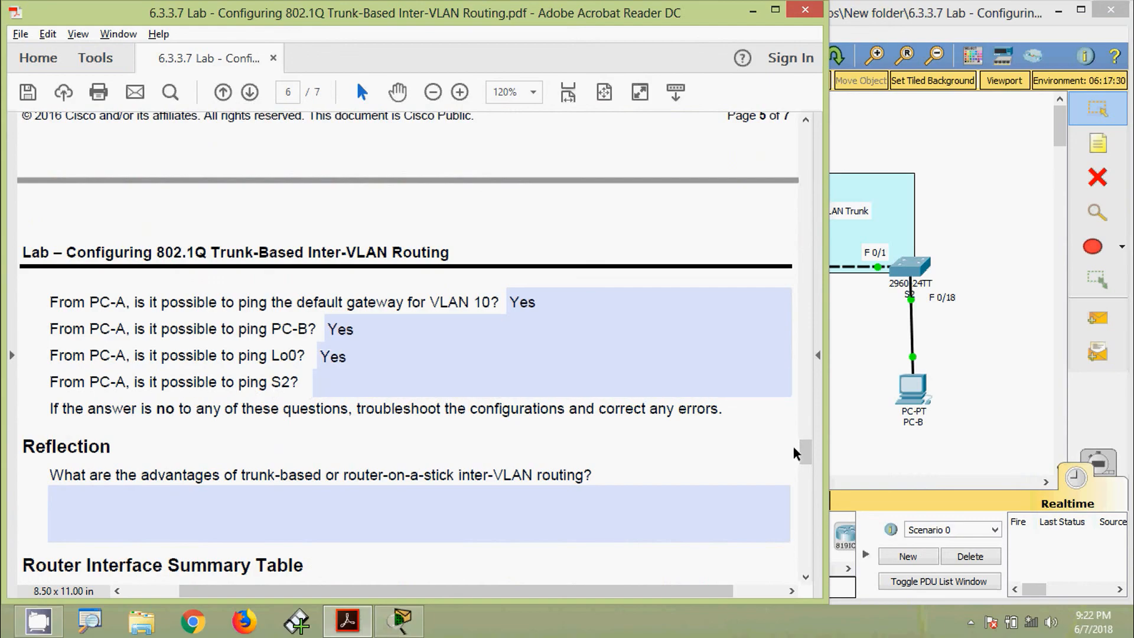
Copy S2's VLAN 1 address 192.168.1.12 from the addressing table in the lab PDF.
{"action": "left_click_drag", "start_coordinate": [805, 454], "coordinate": [805, 211]}
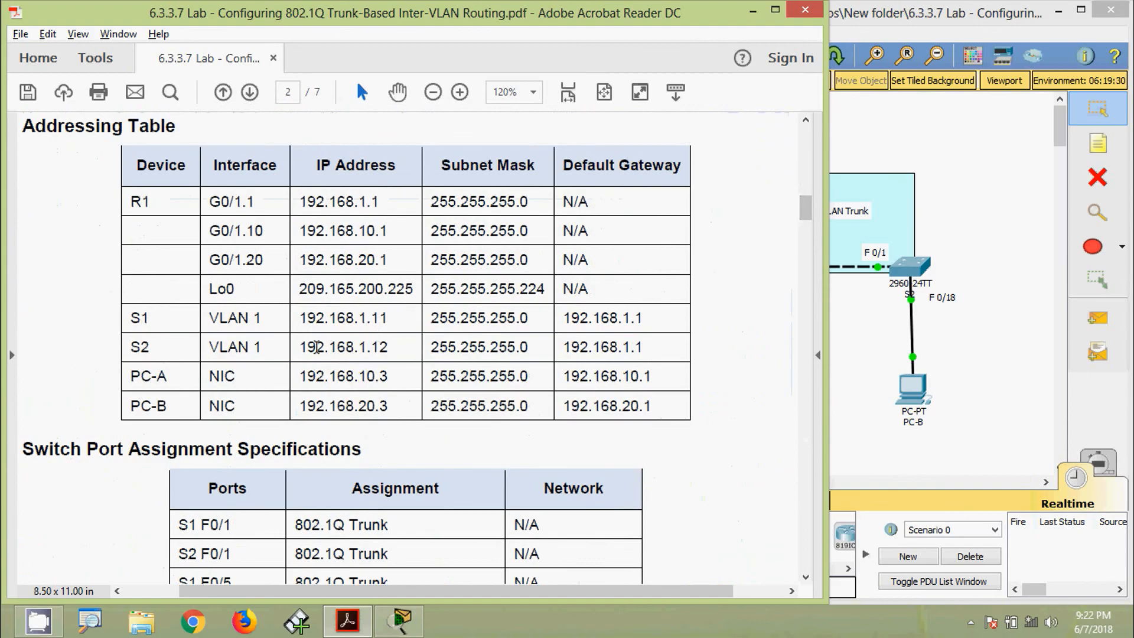
{"action": "left_click_drag", "start_coordinate": [299, 347], "coordinate": [389, 347]}
{"action": "right_click", "coordinate": [367, 353]}
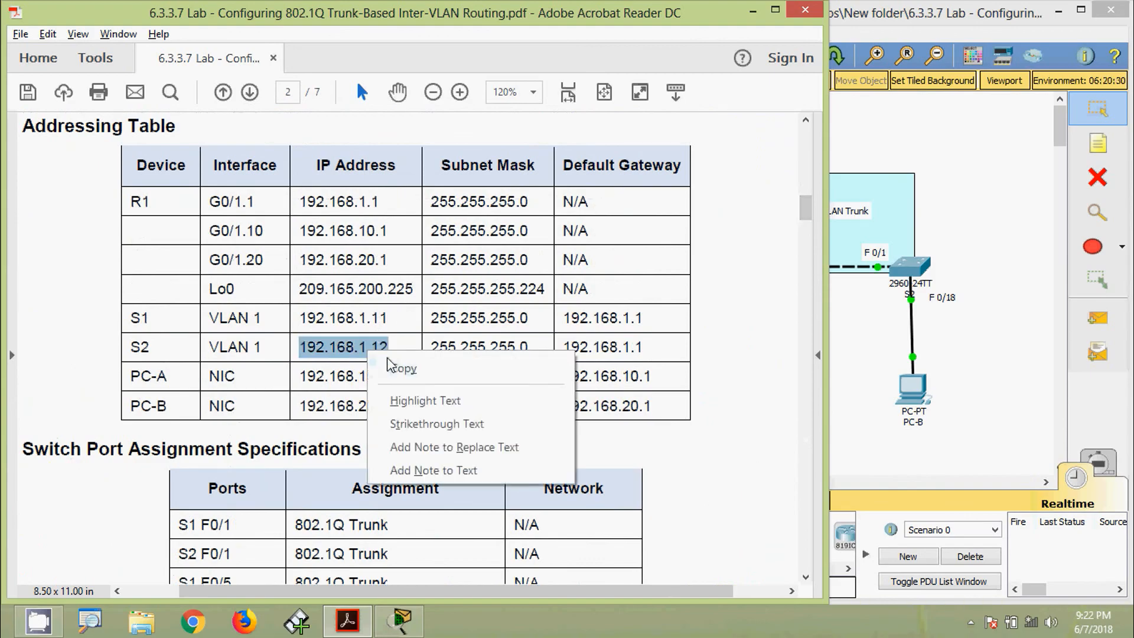
{"action": "left_click", "coordinate": [392, 364]}
Ping S2 at 192.168.1.12 twice from PC-A's command prompt in Packet Tracer.
{"action": "left_click", "coordinate": [855, 361]}
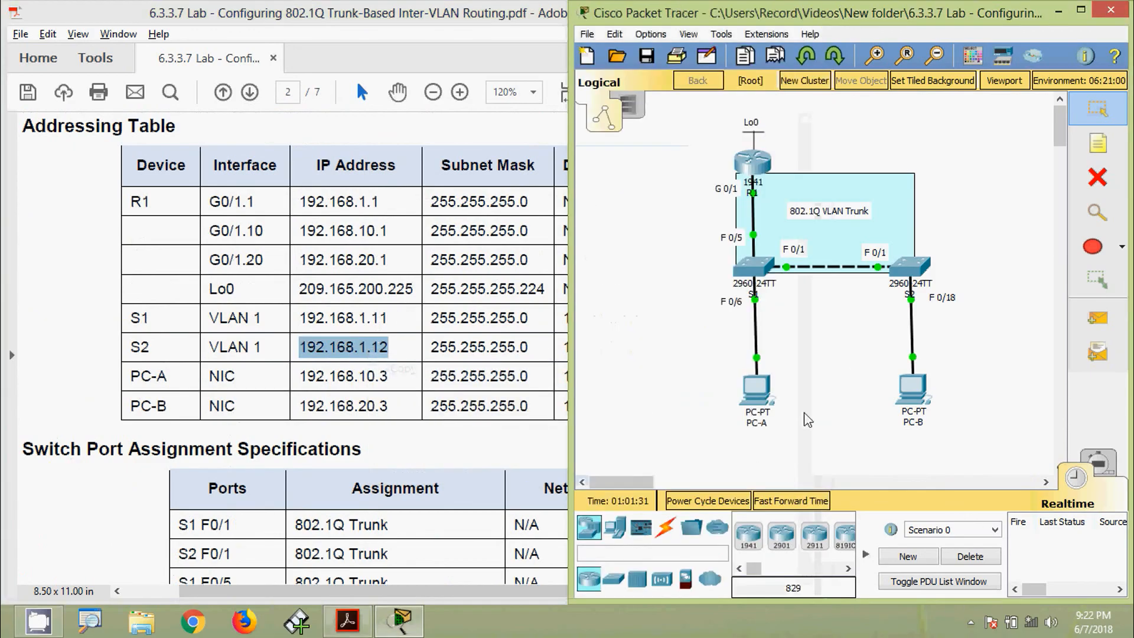
{"action": "left_click", "coordinate": [755, 390]}
{"action": "left_click", "coordinate": [679, 208]}
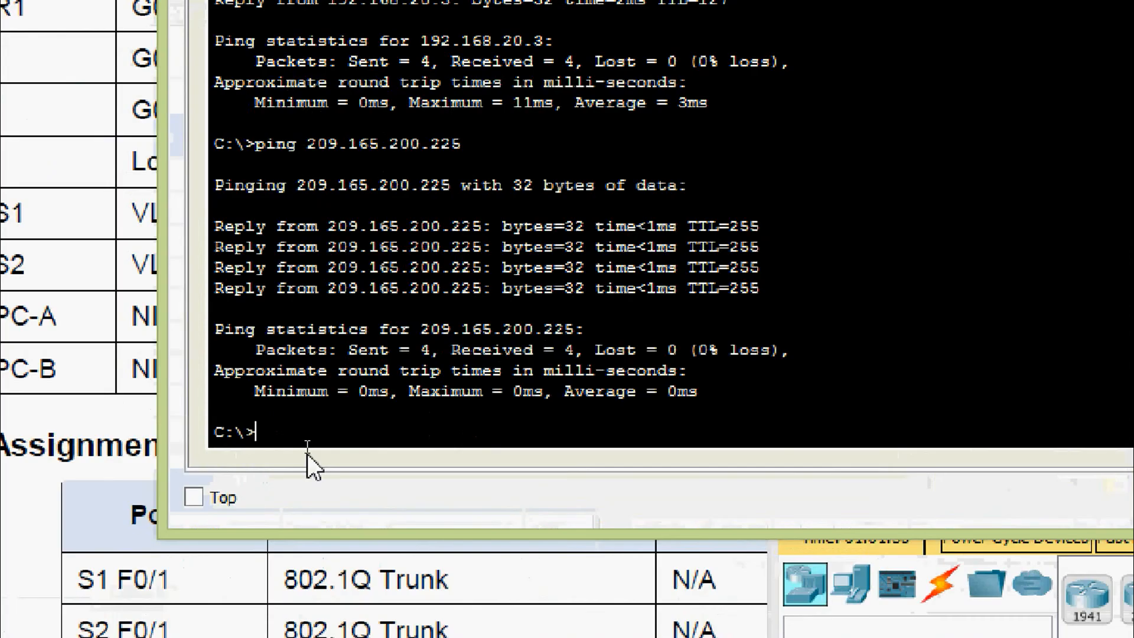
{"action": "type", "text": "ping"}
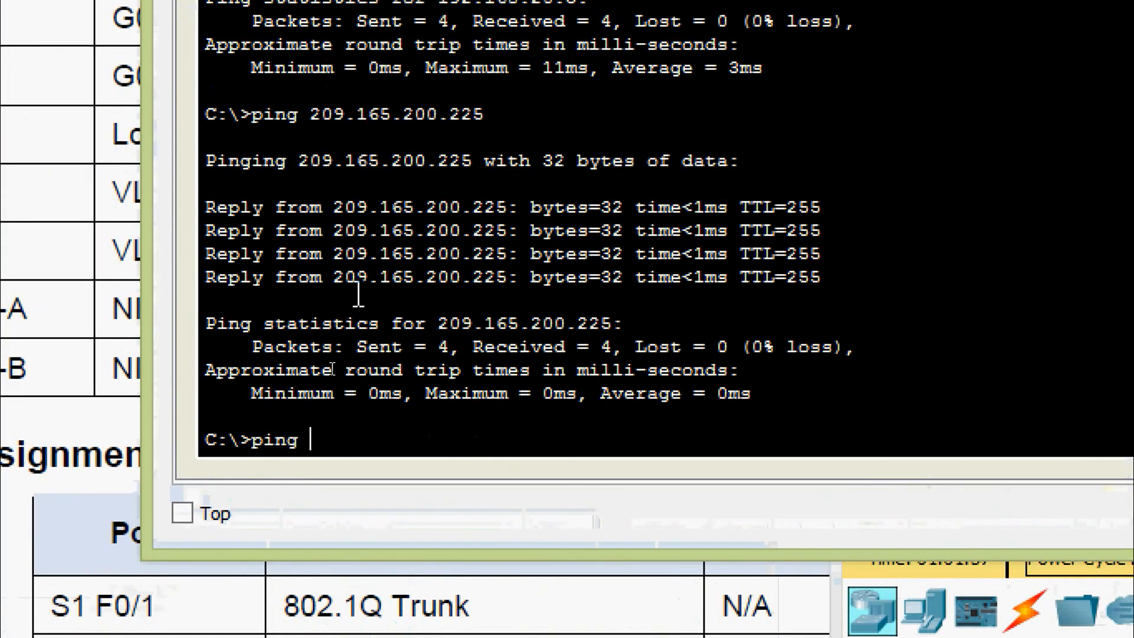
{"action": "right_click", "coordinate": [337, 429]}
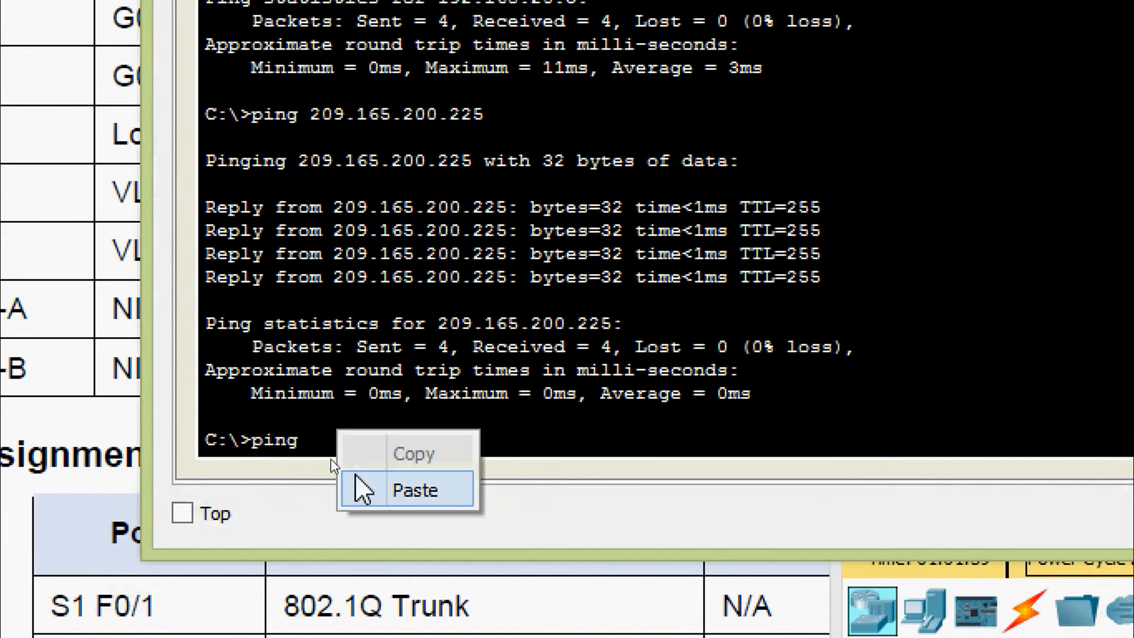
{"action": "left_click", "coordinate": [362, 486]}
{"action": "key", "text": "Return"}
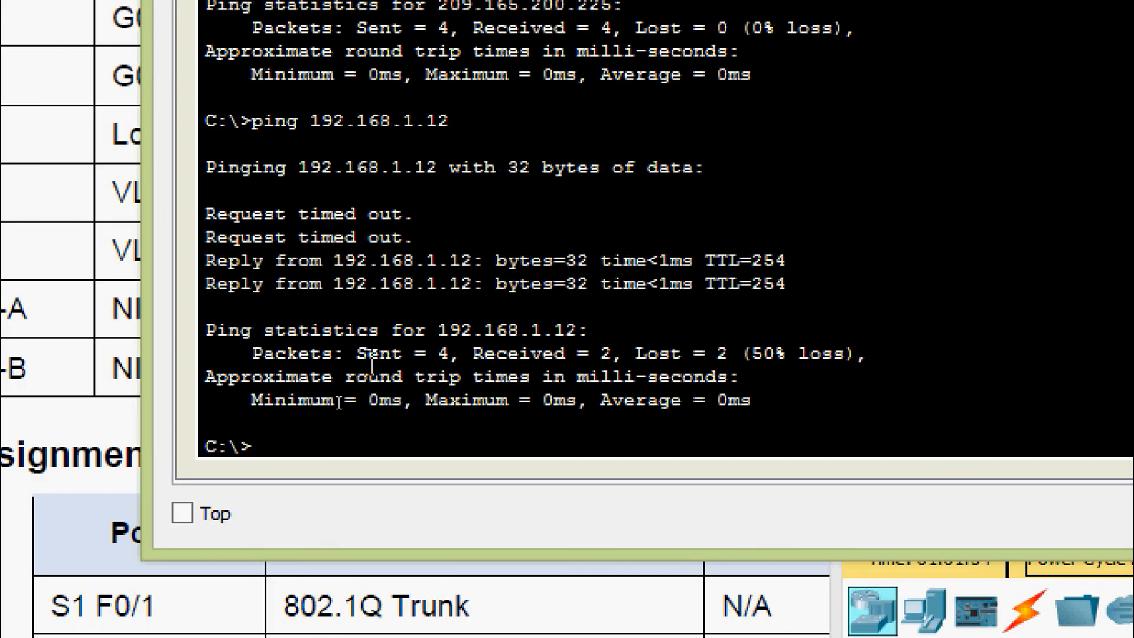
{"action": "key", "text": "Up"}
{"action": "key", "text": "Return"}
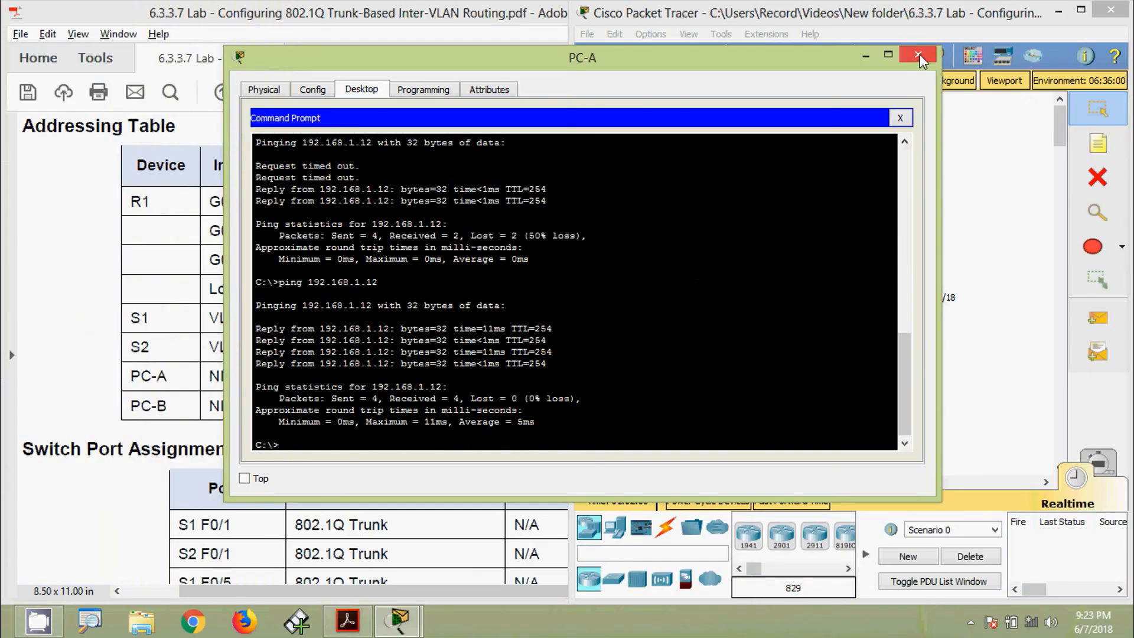
Close PC-A's window and answer Yes to the lab PDF's question about pinging S2.
{"action": "left_click", "coordinate": [880, 94]}
{"action": "left_click", "coordinate": [514, 231]}
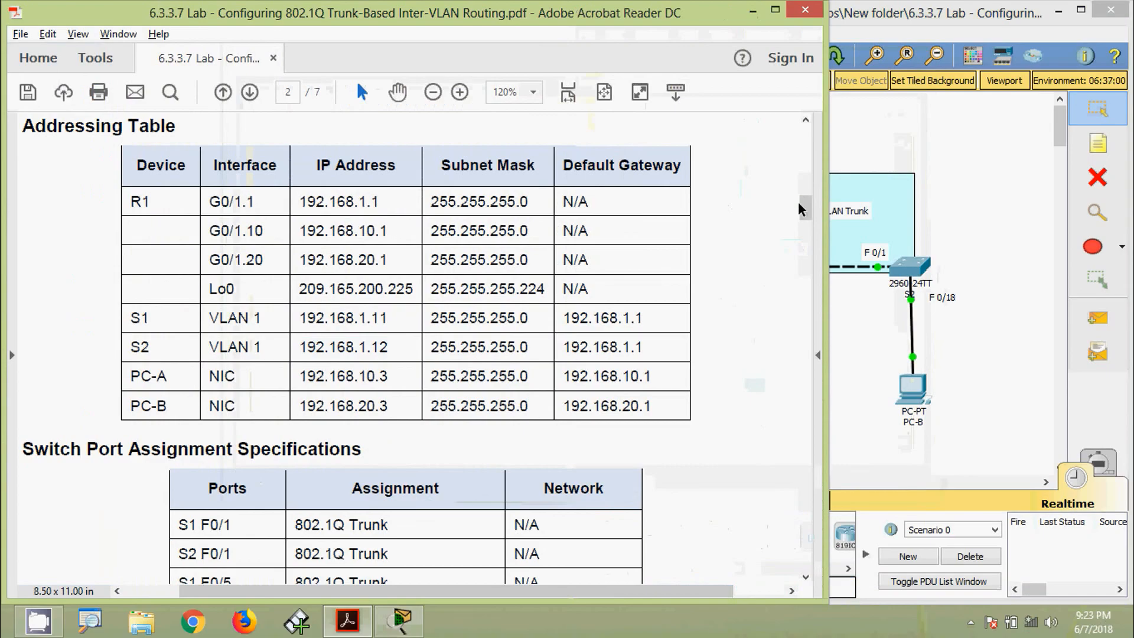
{"action": "left_click_drag", "start_coordinate": [803, 203], "coordinate": [811, 497]}
{"action": "left_click_drag", "start_coordinate": [810, 492], "coordinate": [808, 453]}
{"action": "left_click", "coordinate": [423, 317]}
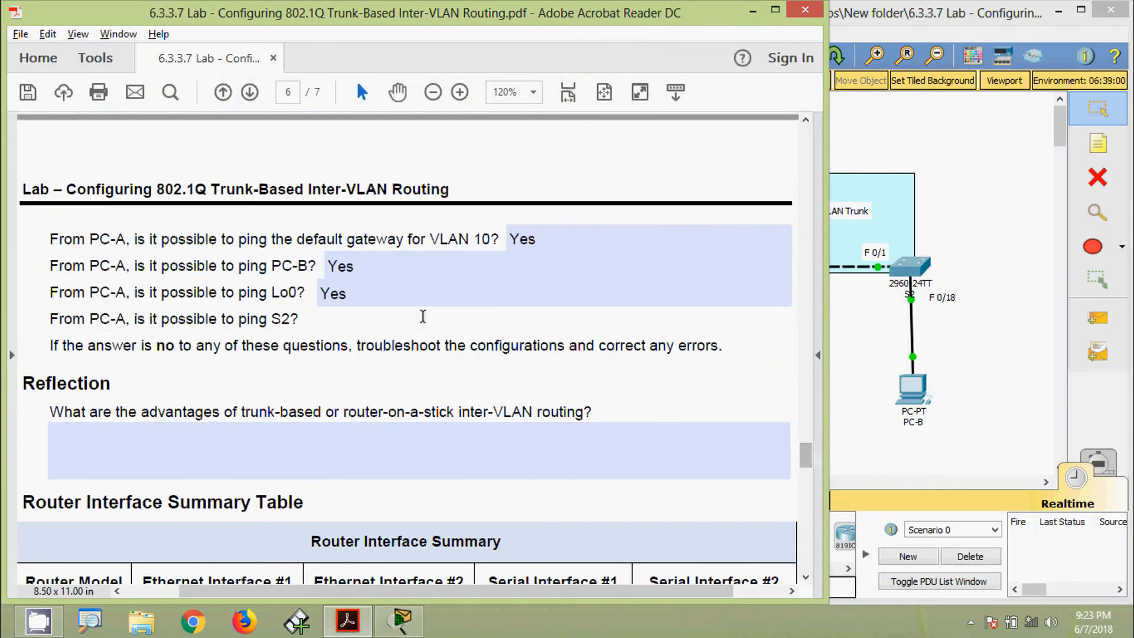
{"action": "type", "text": "Yes"}
{"action": "left_click", "coordinate": [406, 341]}
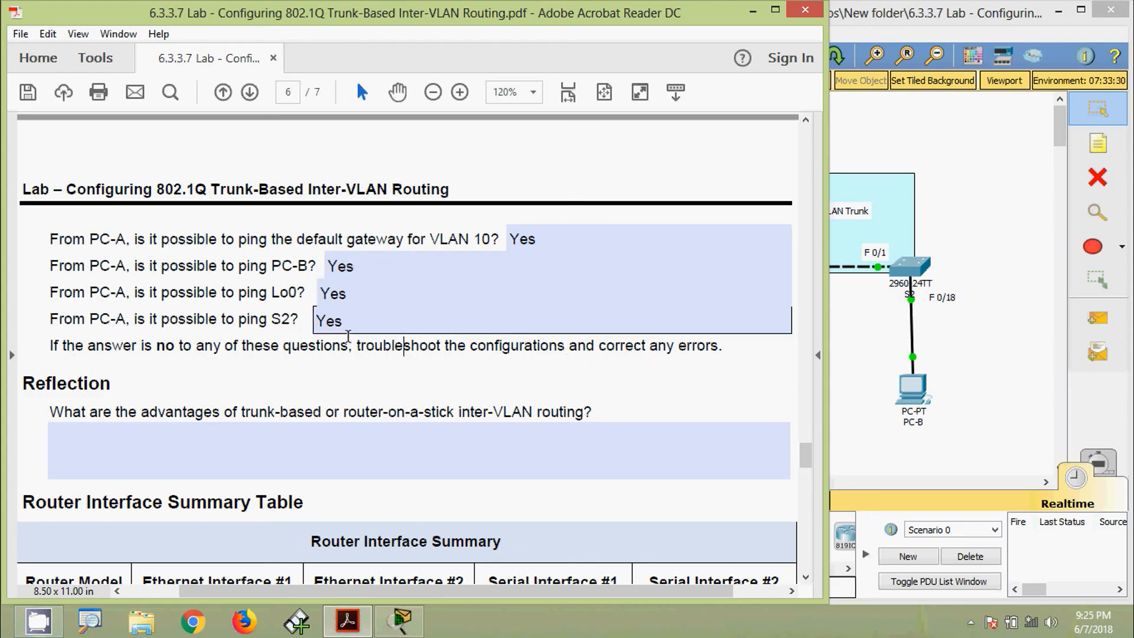
{"action": "scroll", "coordinate": [225, 378], "scroll_direction": "down", "scroll_amount": 3}
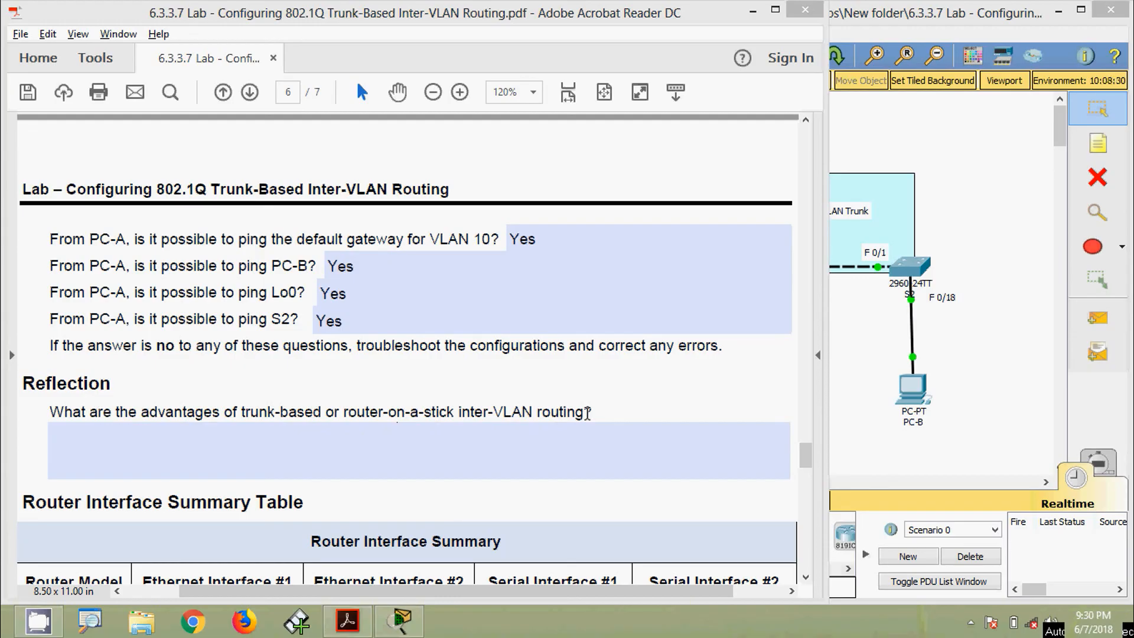
{"action": "left_click", "coordinate": [350, 266]}
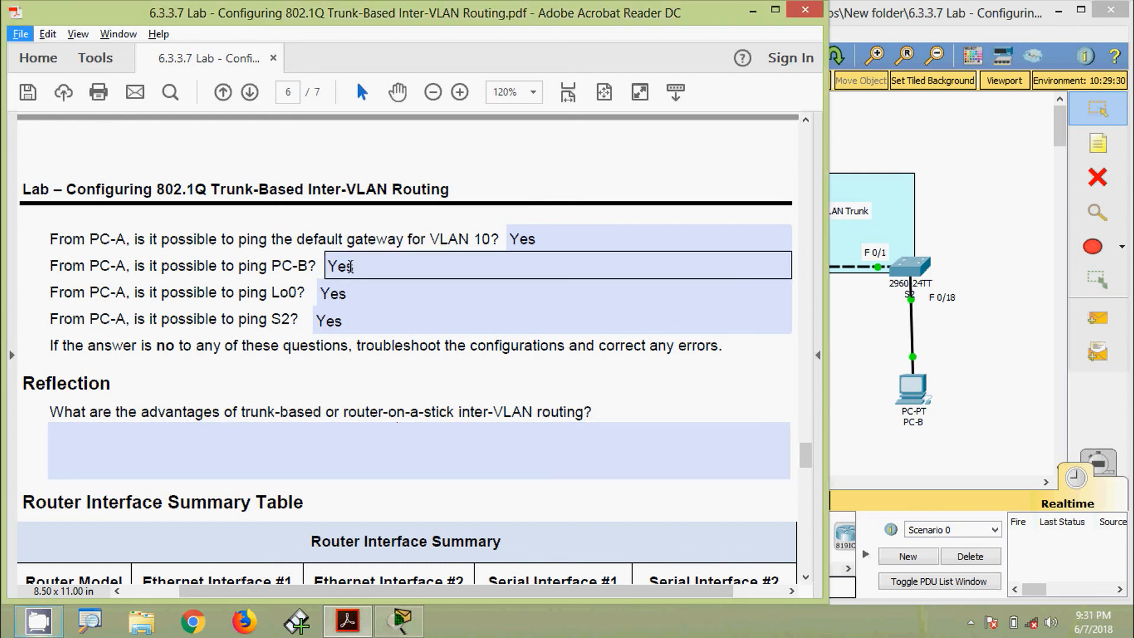